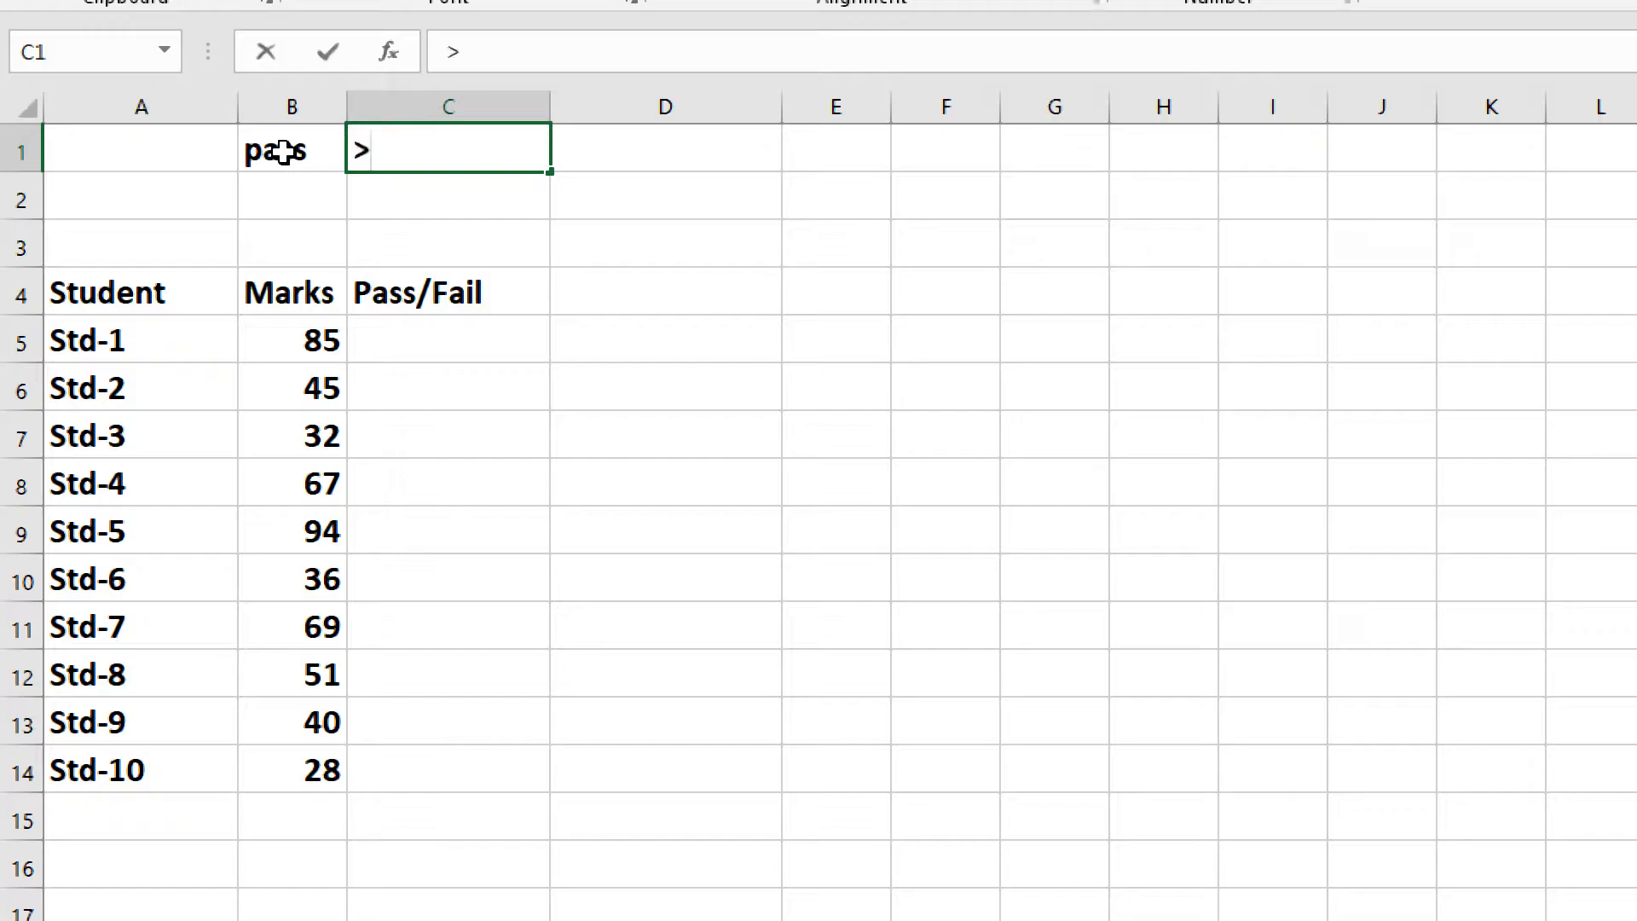
Enter the pass criterion >=40 in C1 and add the label Fail in B2 with the criterion <40 in C2.
{"action": "type", "text": "40"}
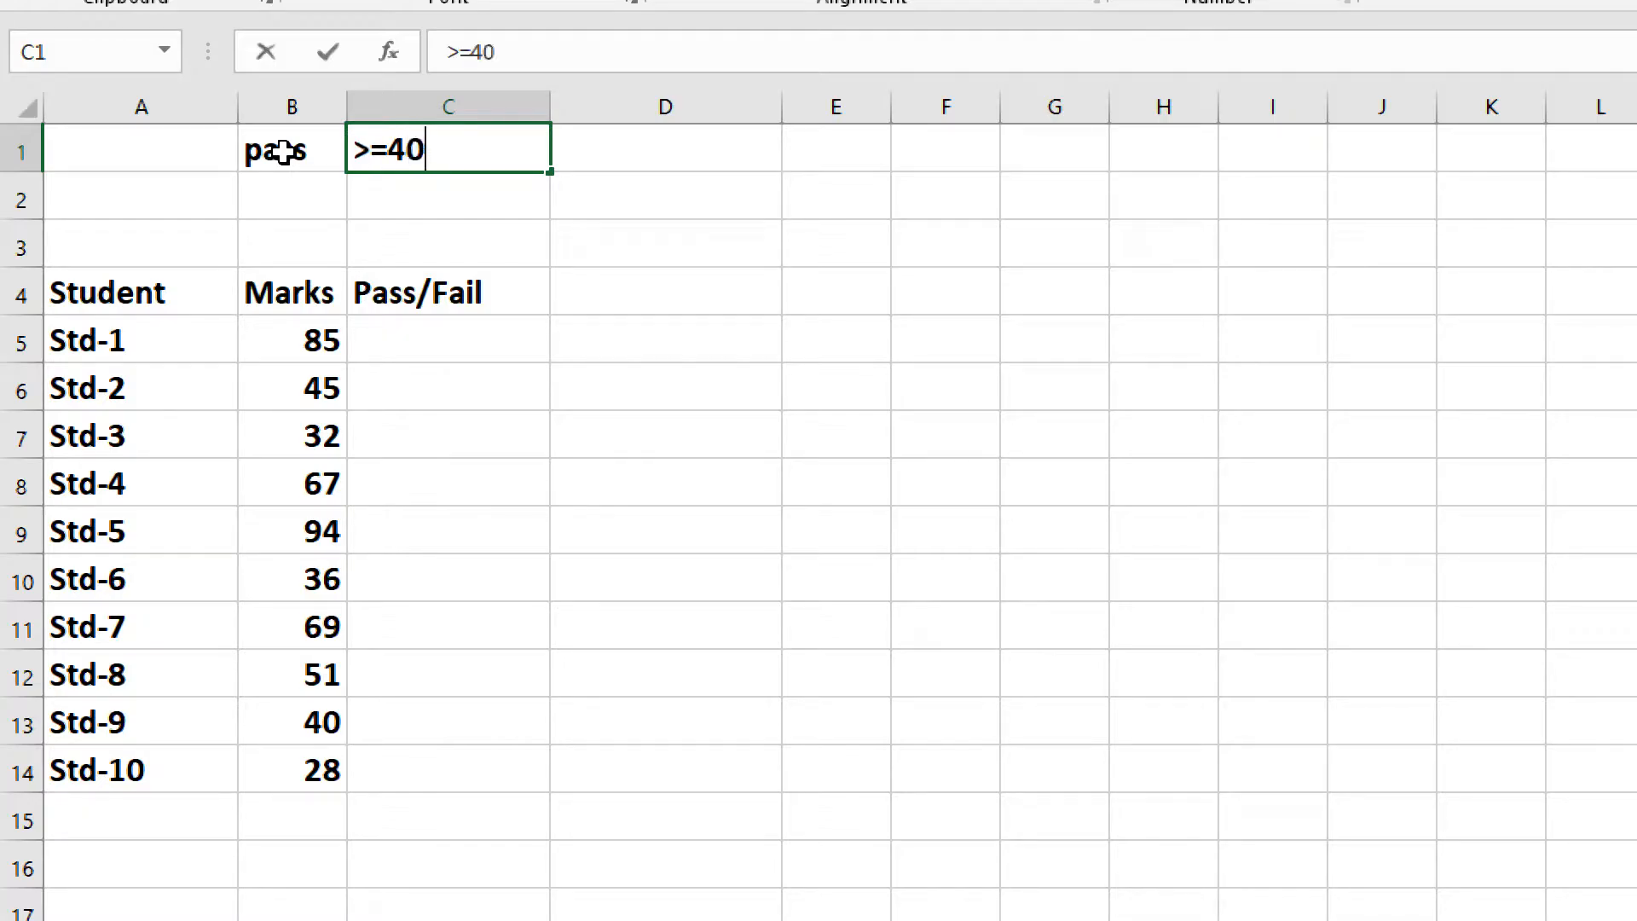
{"action": "key", "text": "Return"}
{"action": "type", "text": "F"}
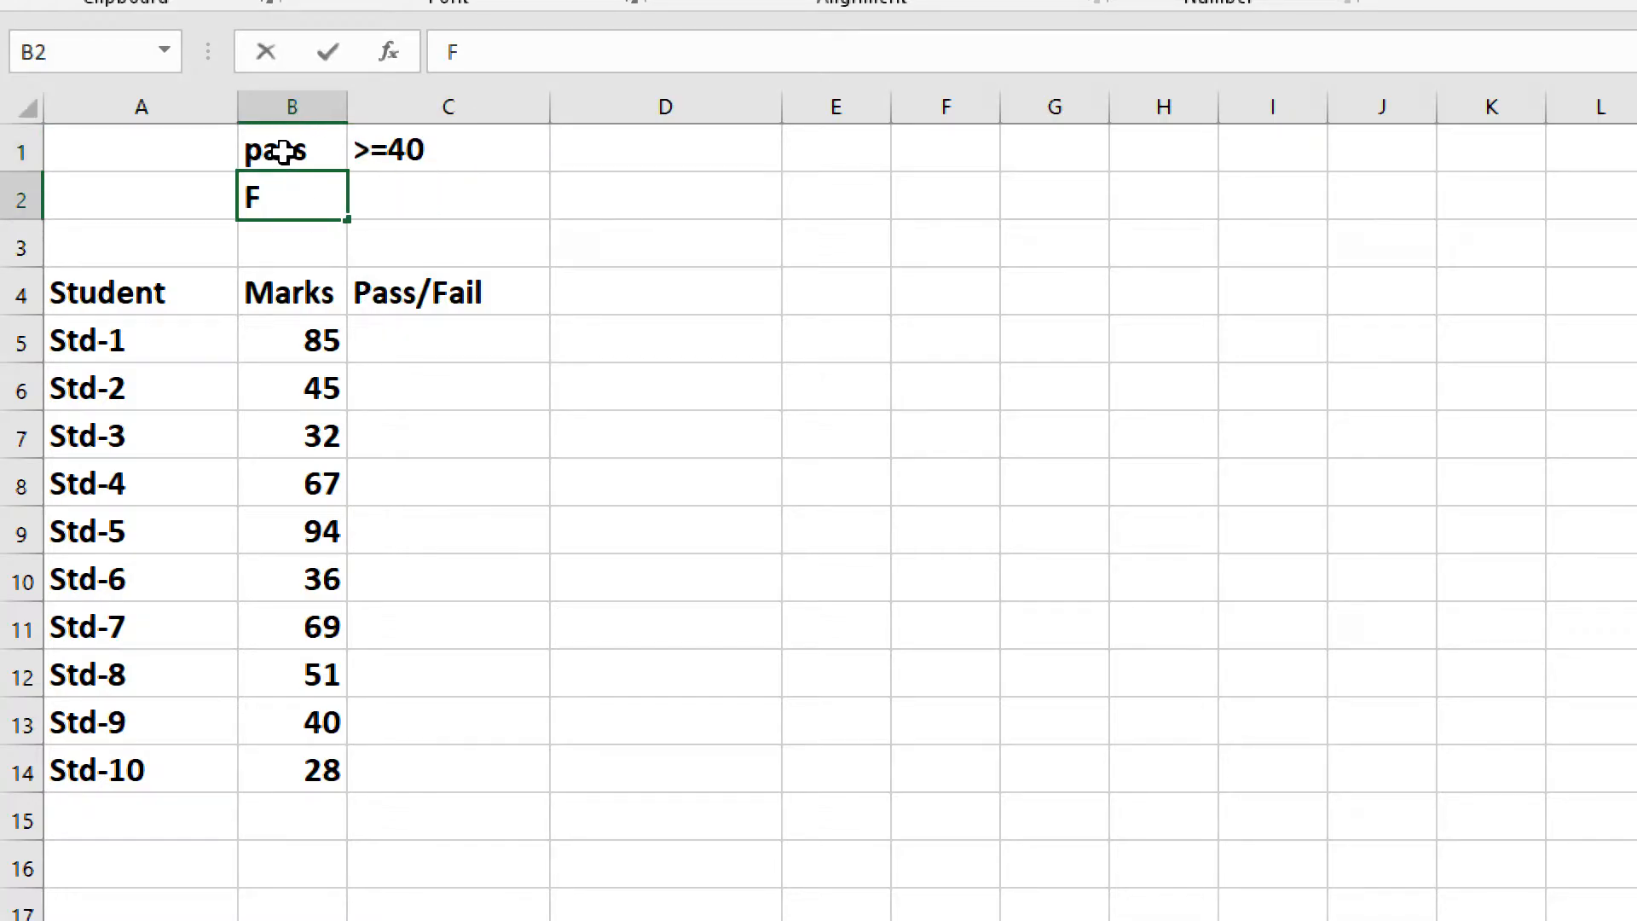
{"action": "type", "text": "ail"}
{"action": "key", "text": "Tab"}
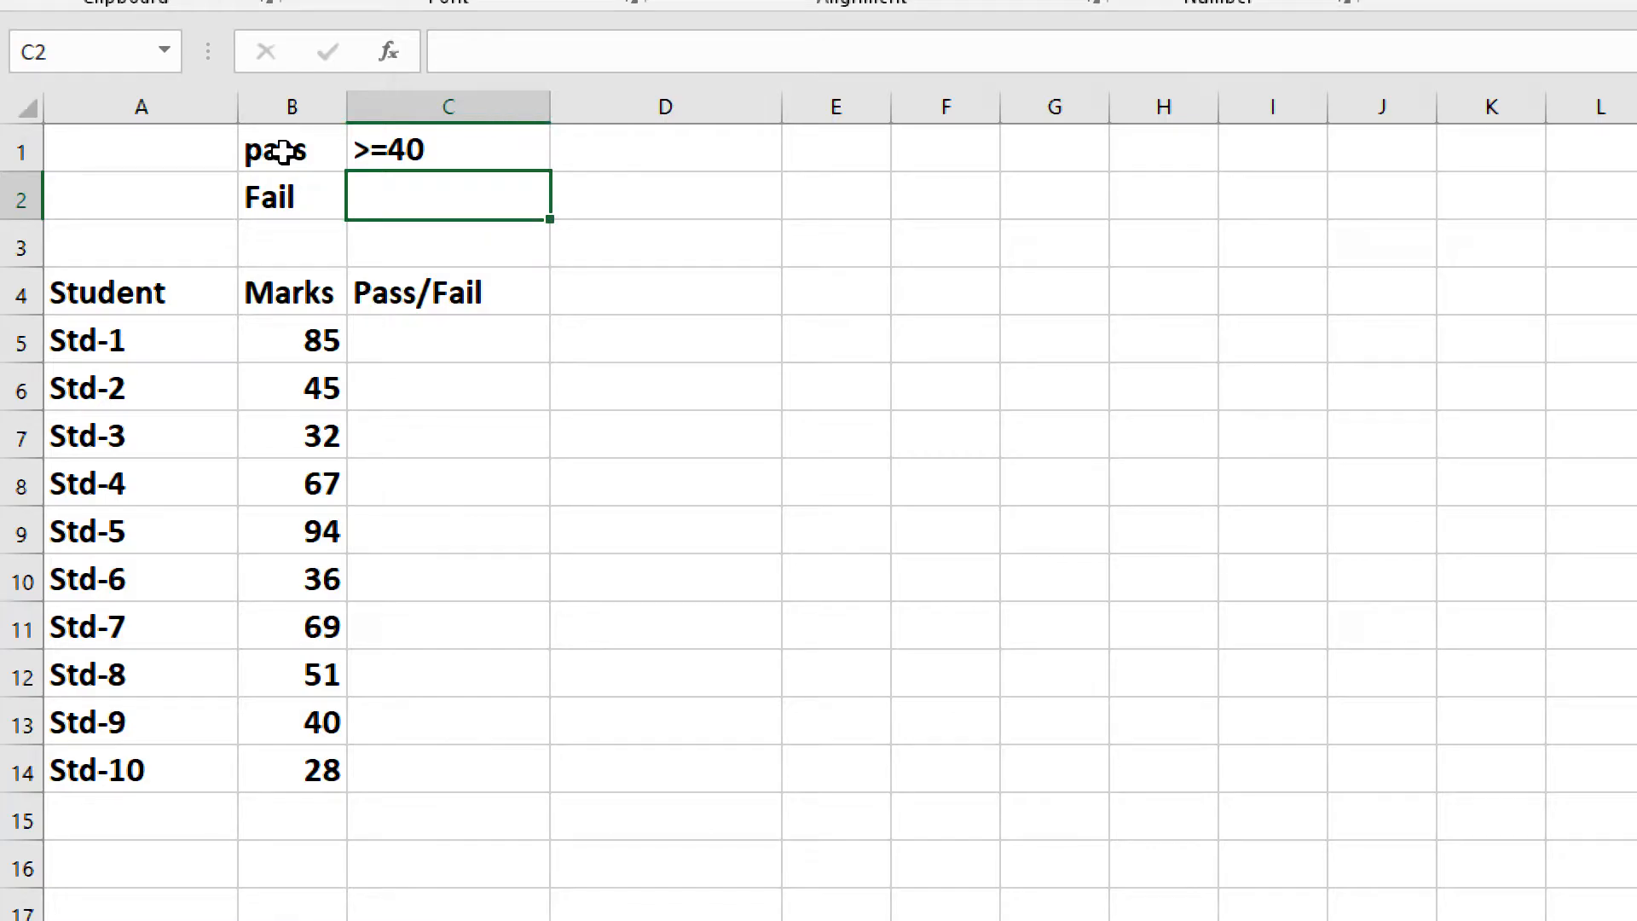
{"action": "type", "text": "<40"}
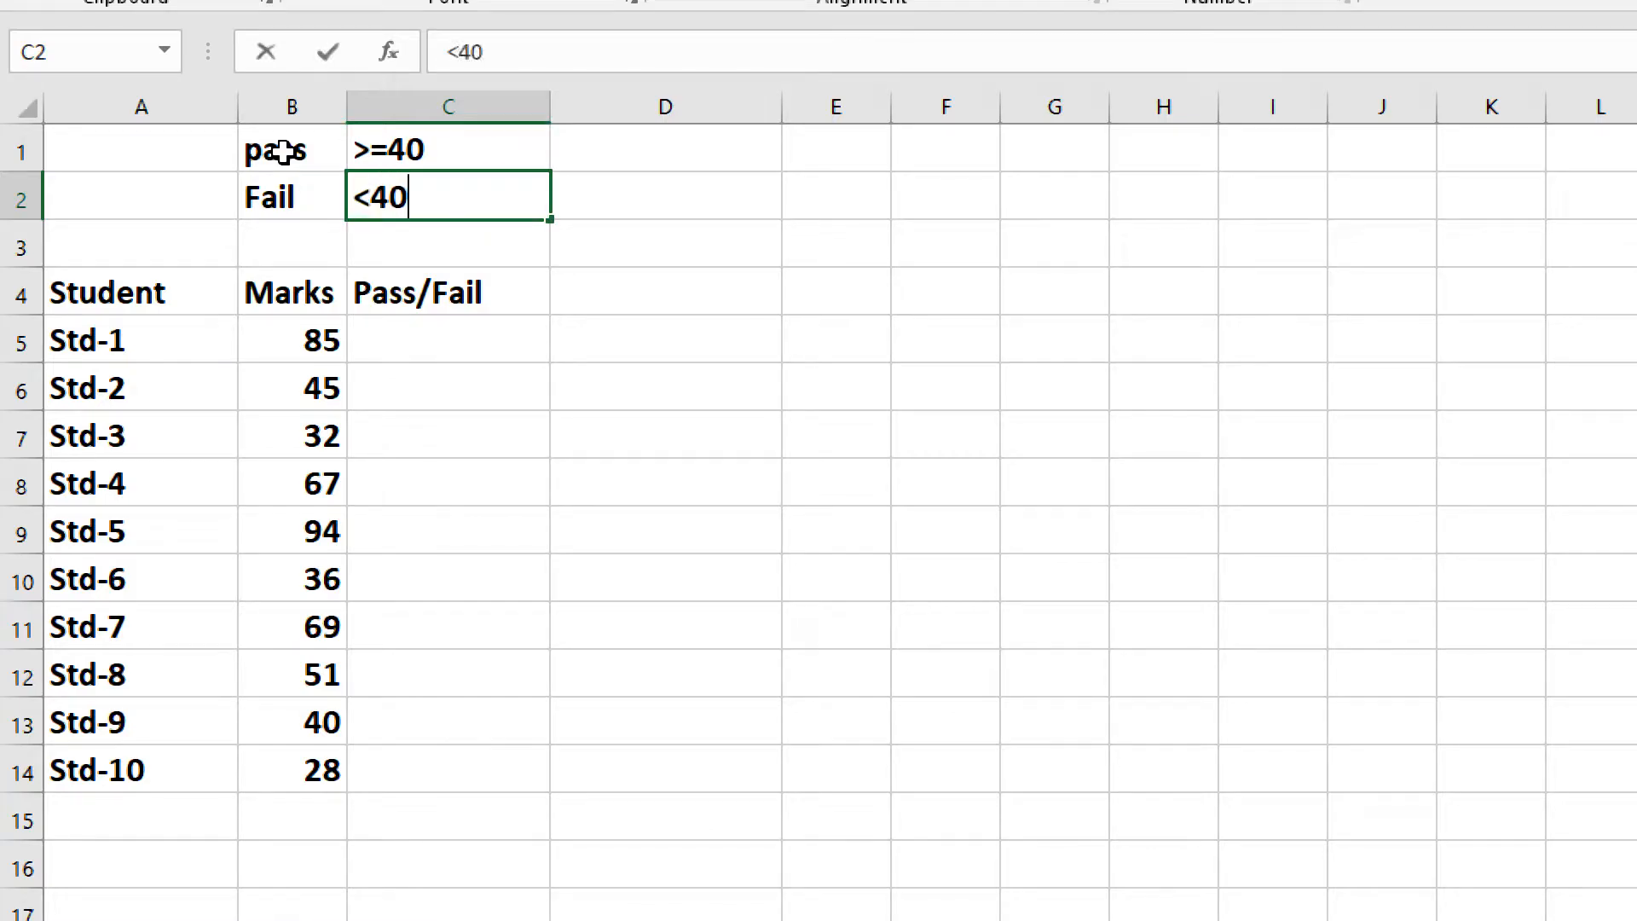
{"action": "left_click", "coordinate": [378, 250]}
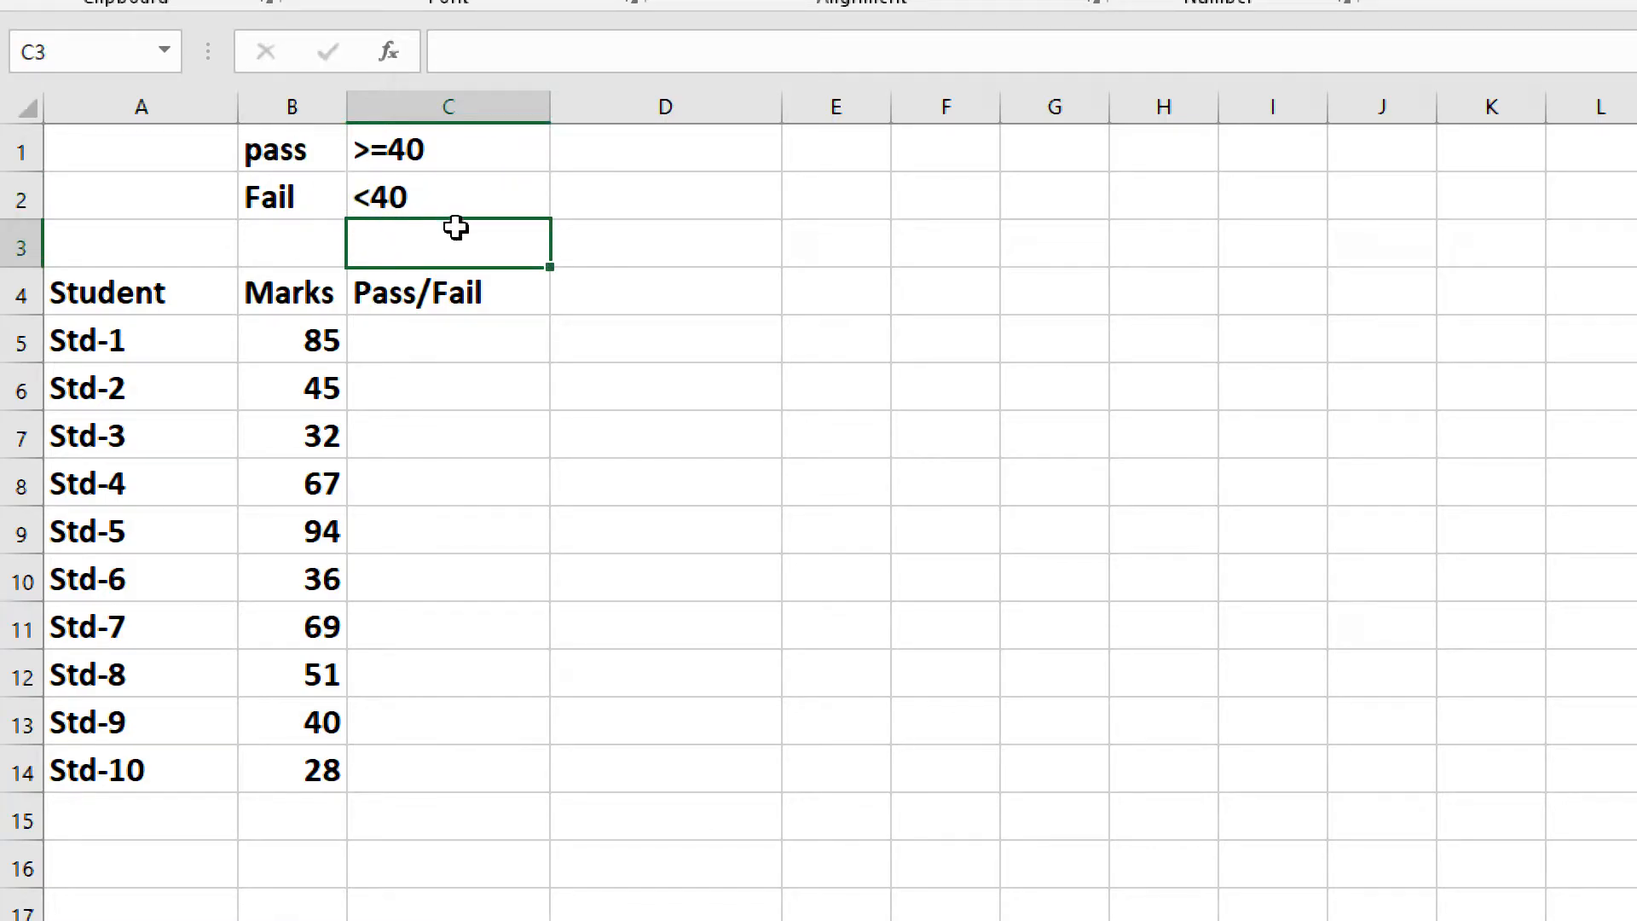
Enter the formula =IF(B5<40, "FAIL", "PASS") in C5 to grade the first student's marks.
{"action": "left_click", "coordinate": [478, 345]}
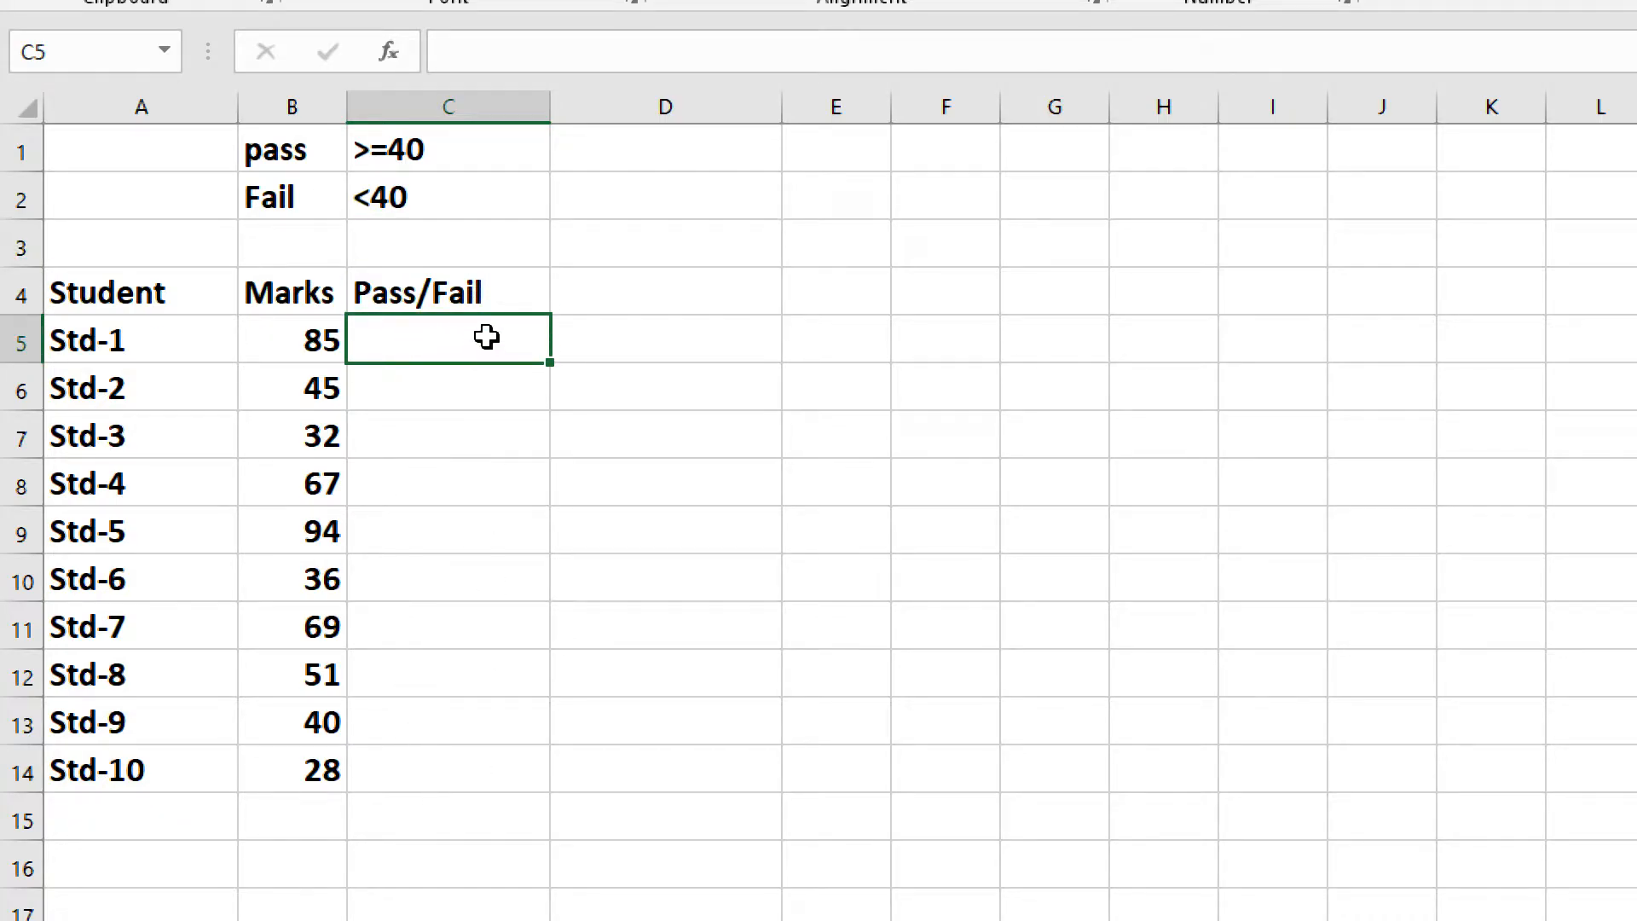
{"action": "type", "text": "=if"}
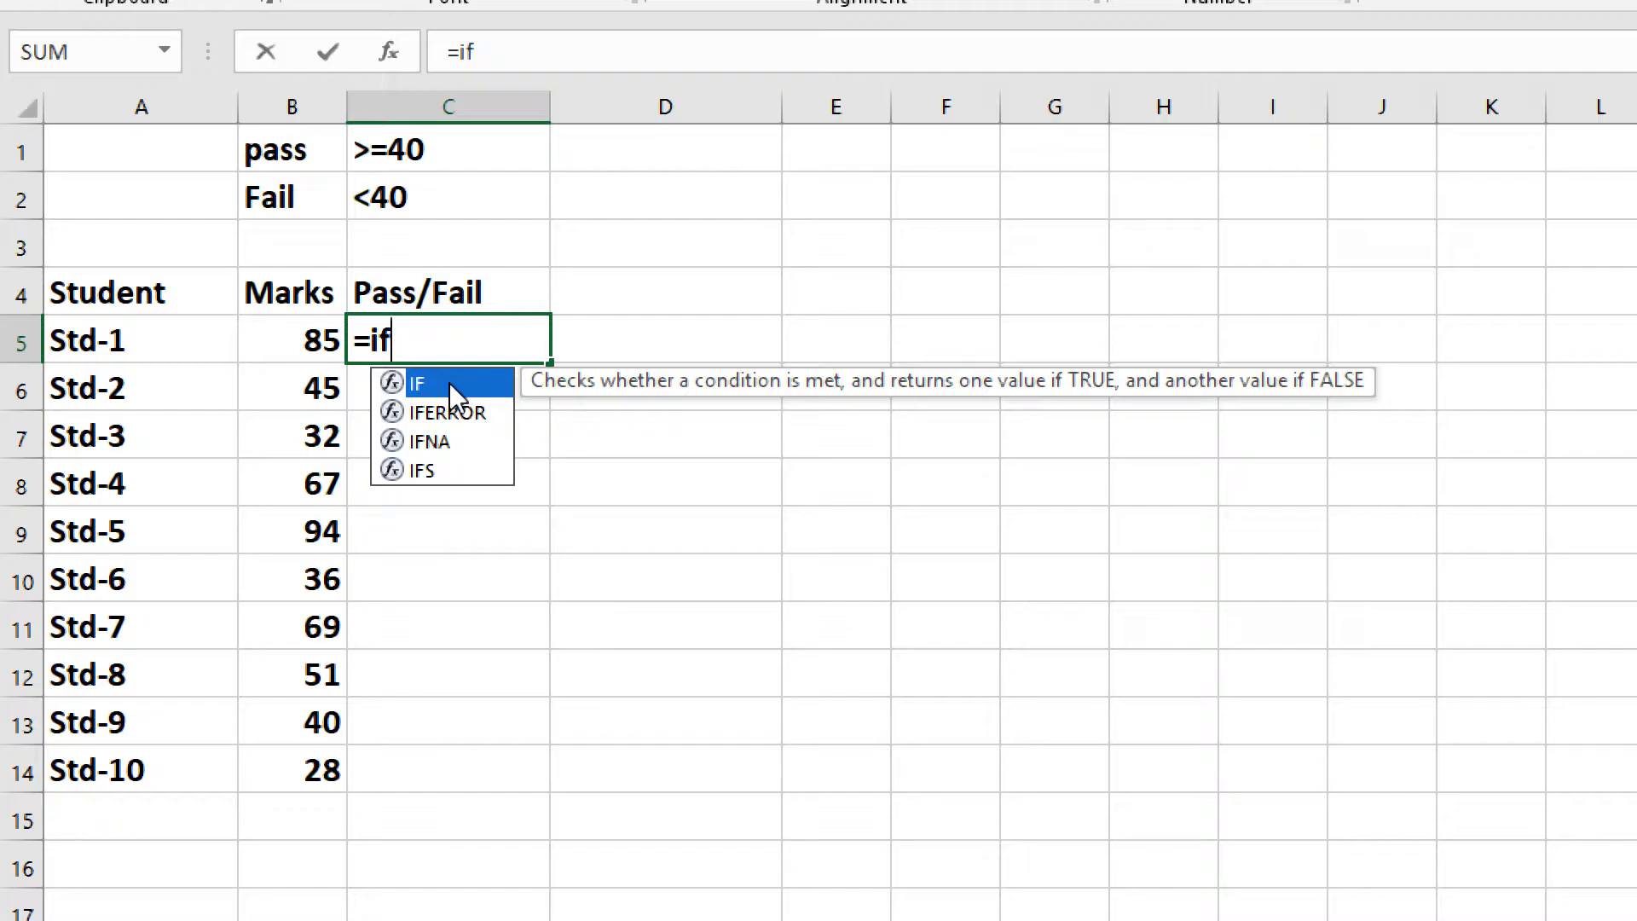
{"action": "type", "text": "("}
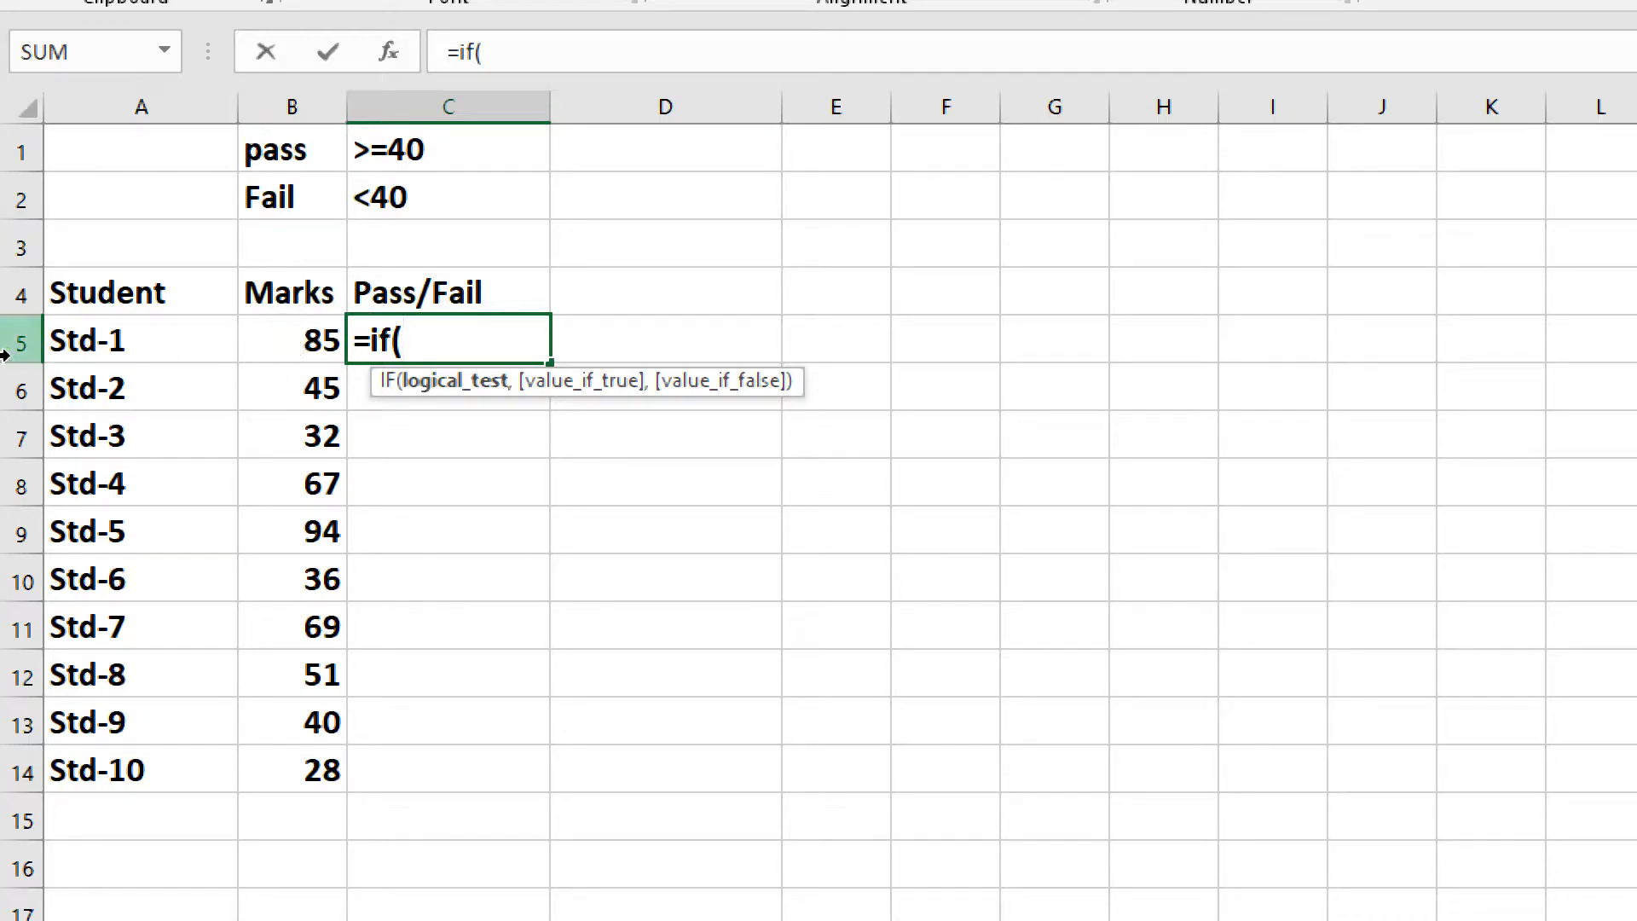
{"action": "left_click", "coordinate": [294, 337]}
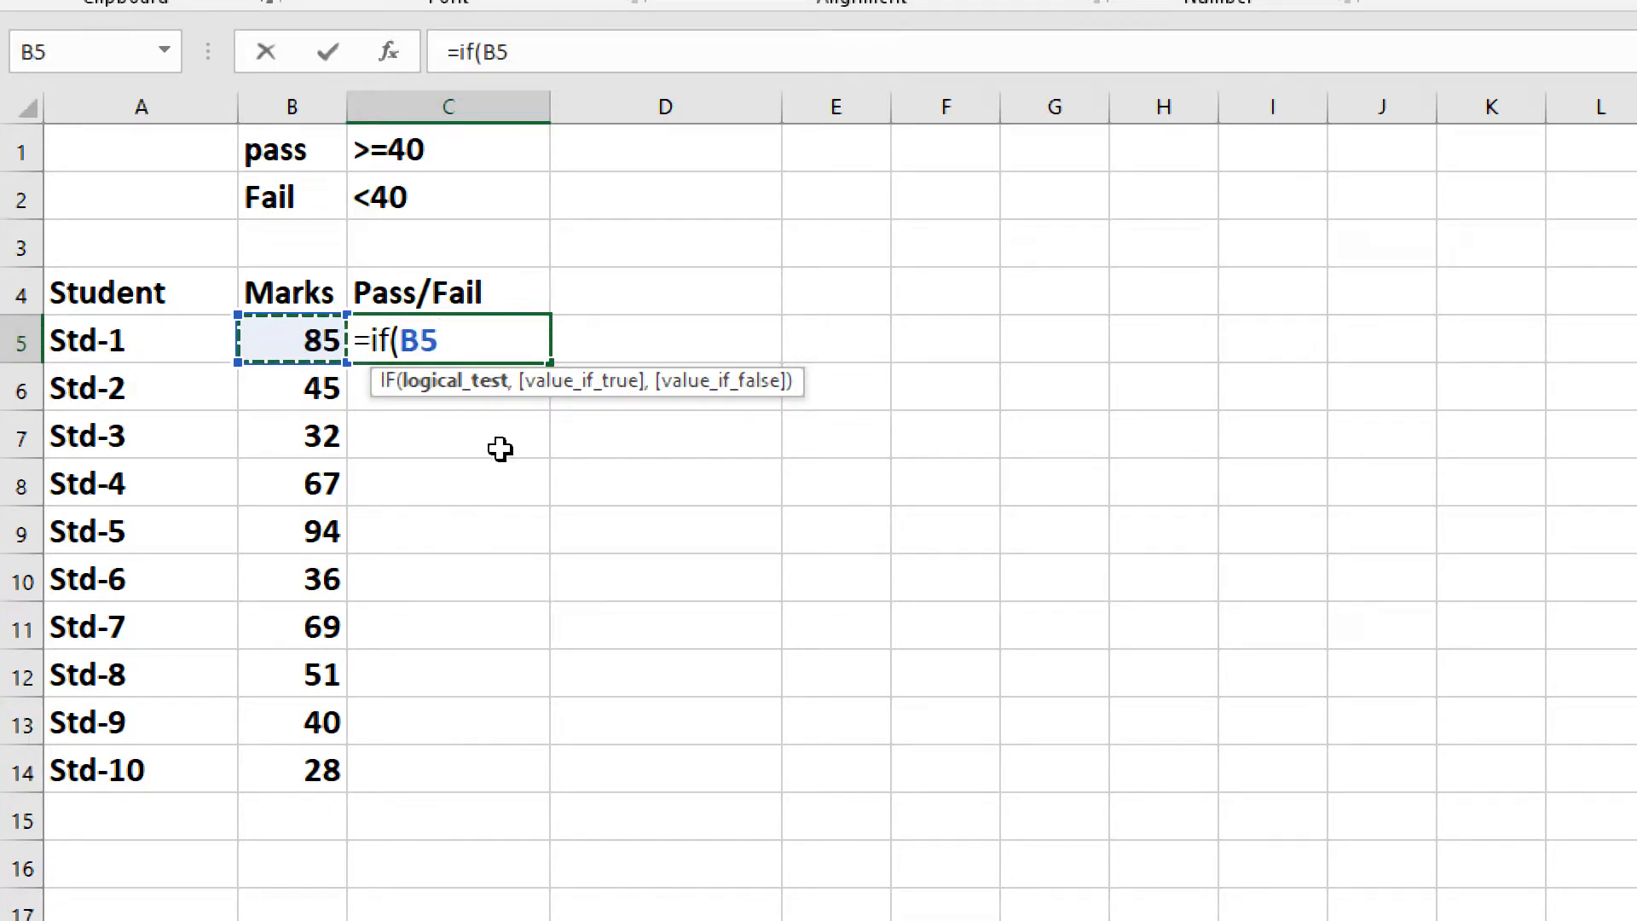
{"action": "type", "text": "<"}
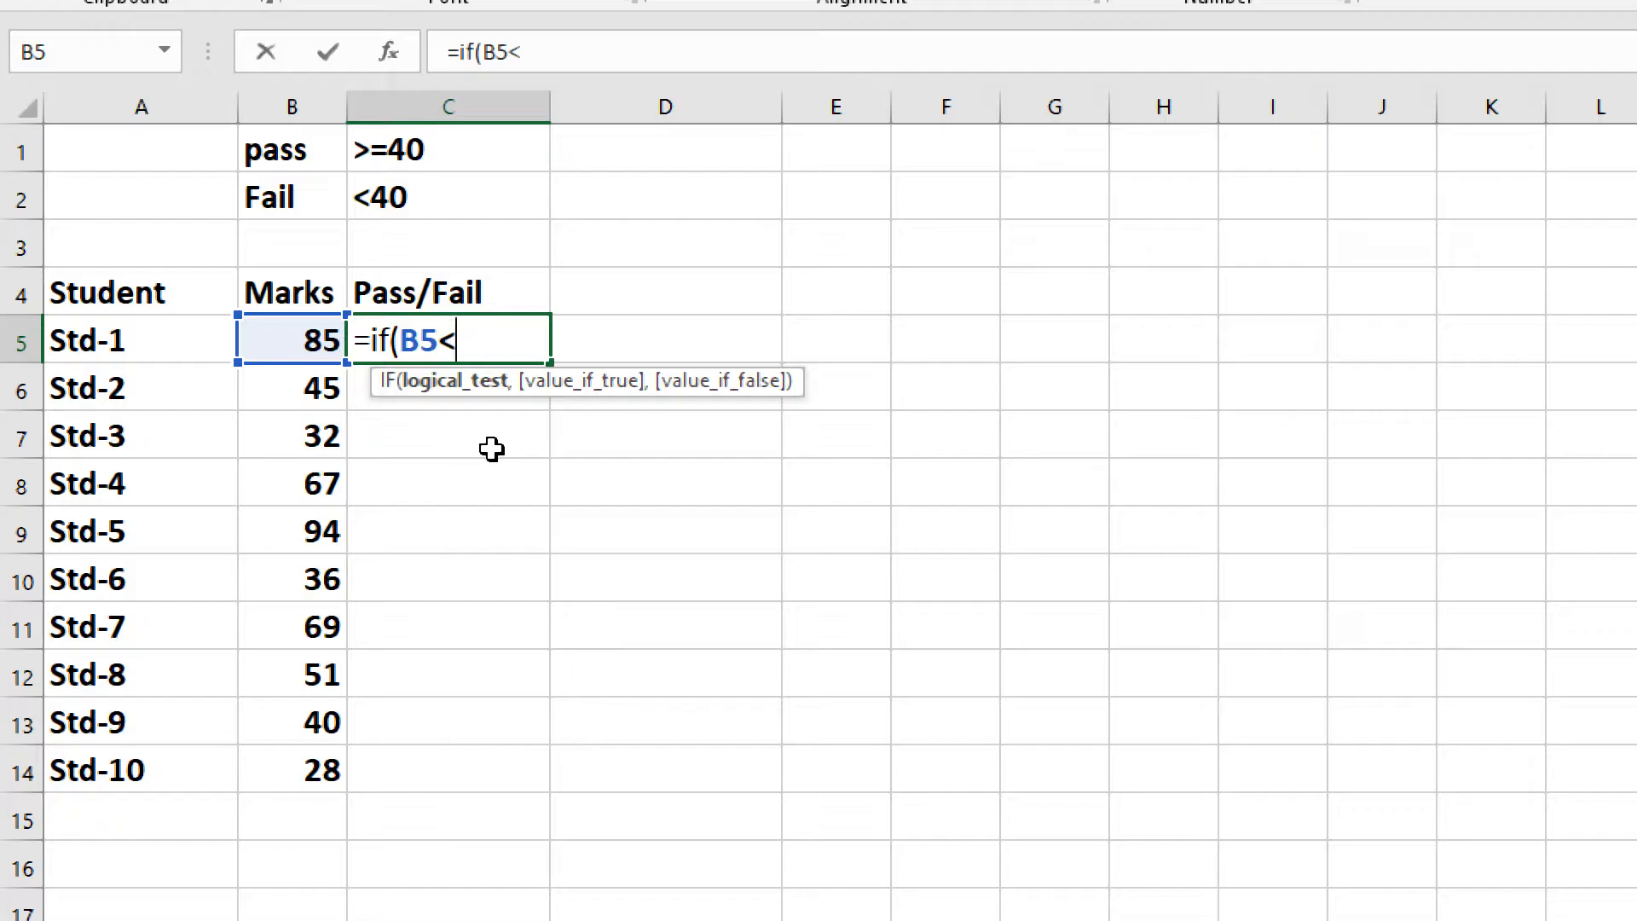
{"action": "type", "text": "40"}
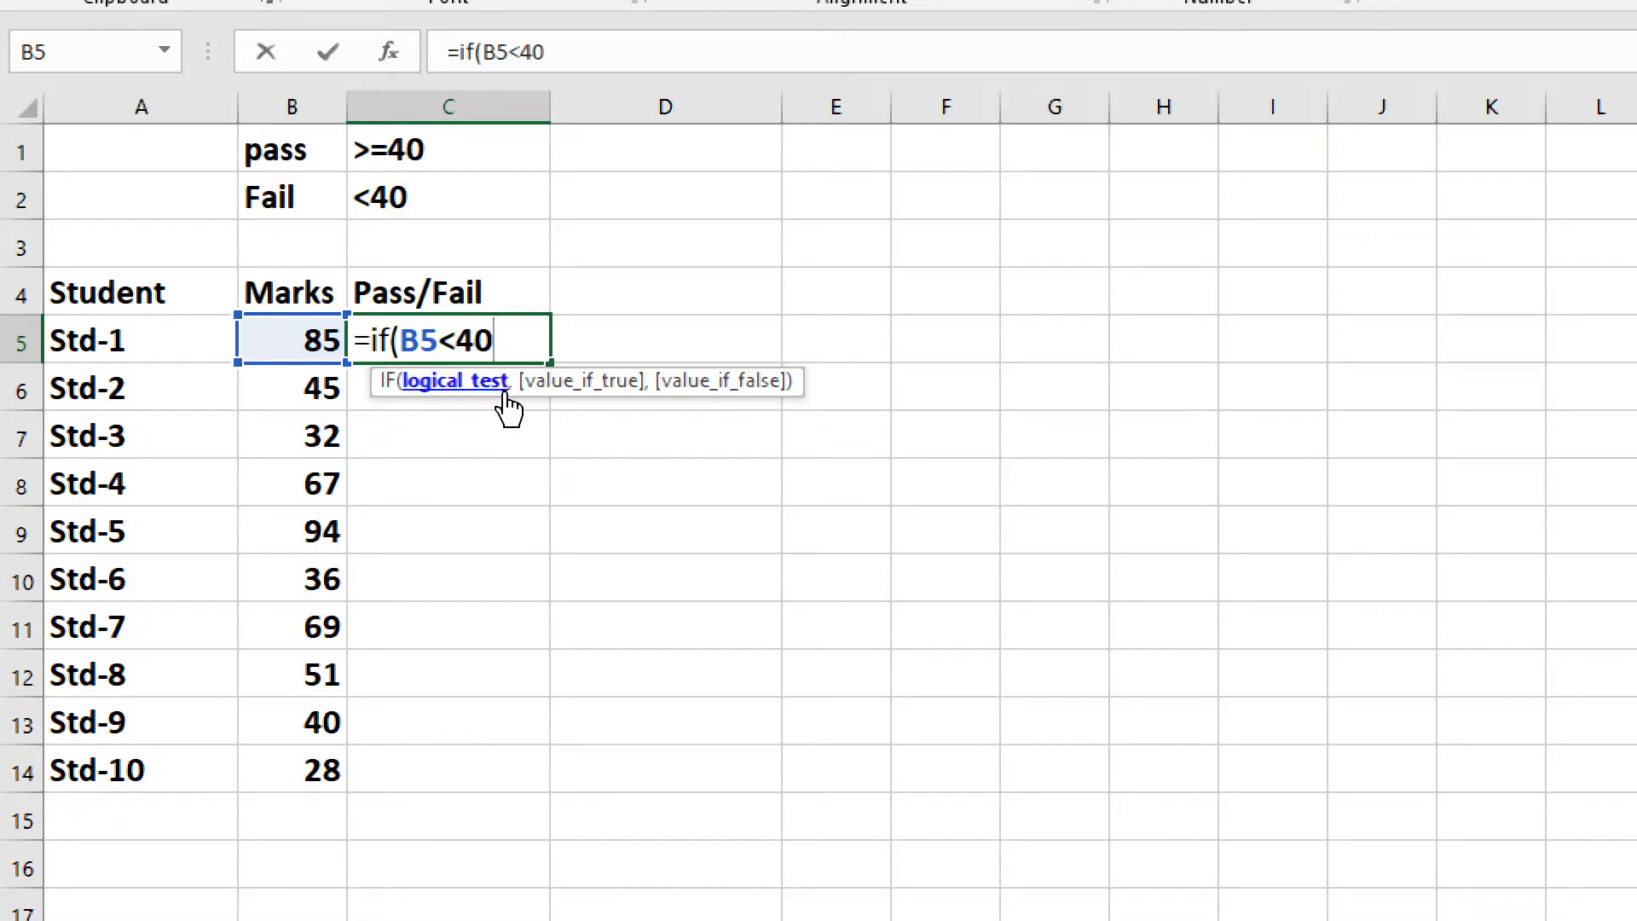
{"action": "type", "text": ","}
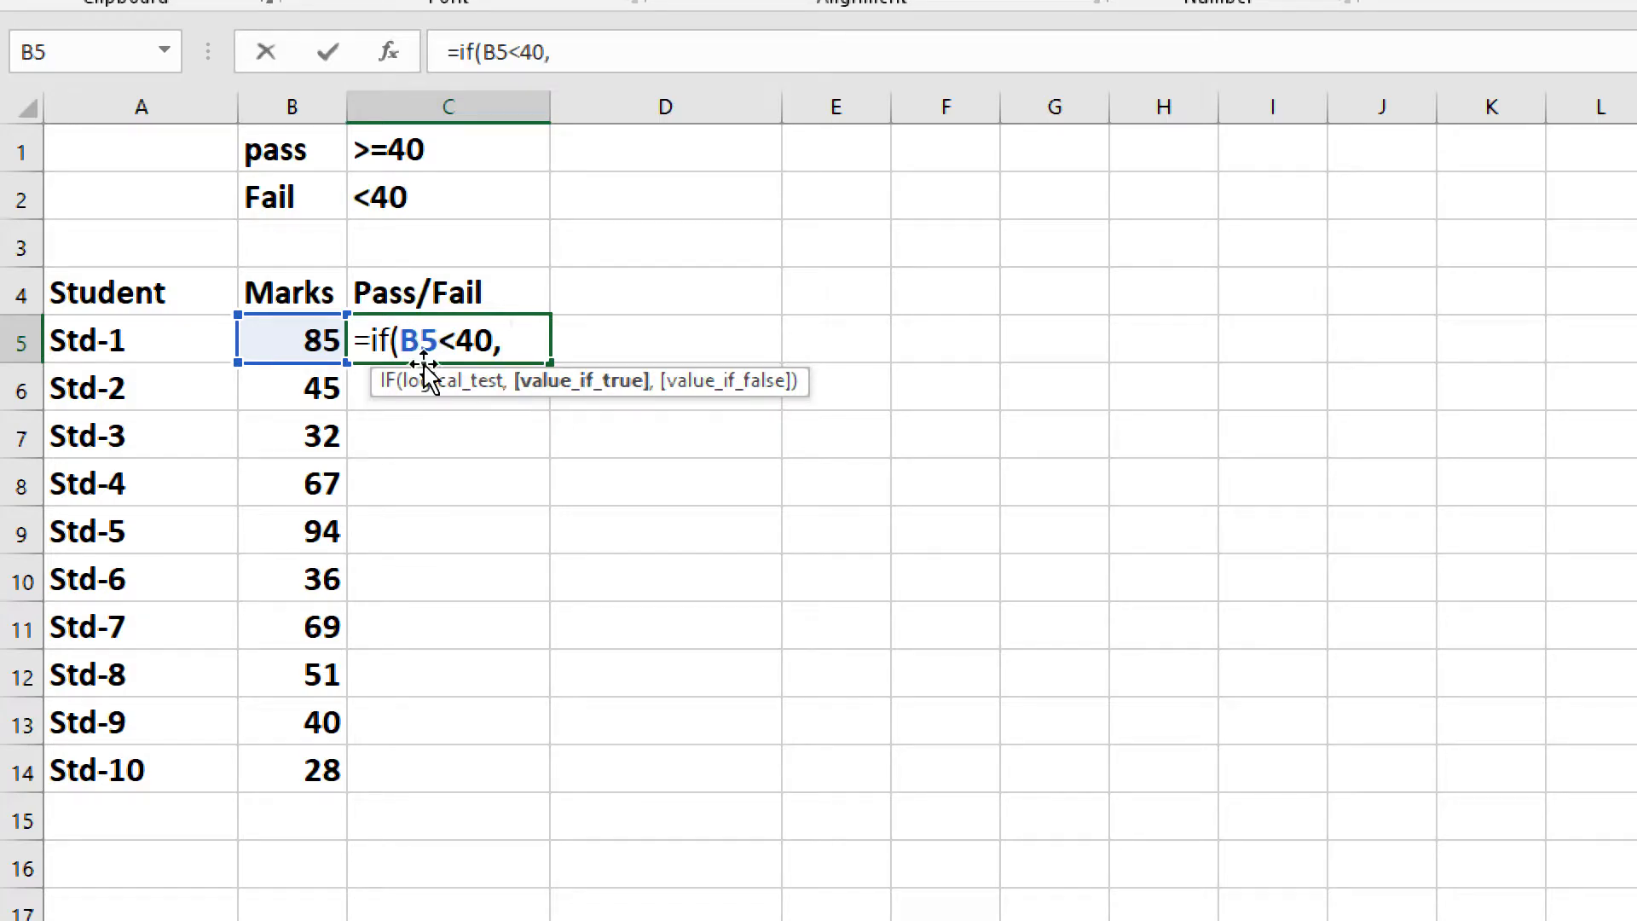
{"action": "type", "text": "FAIL"}
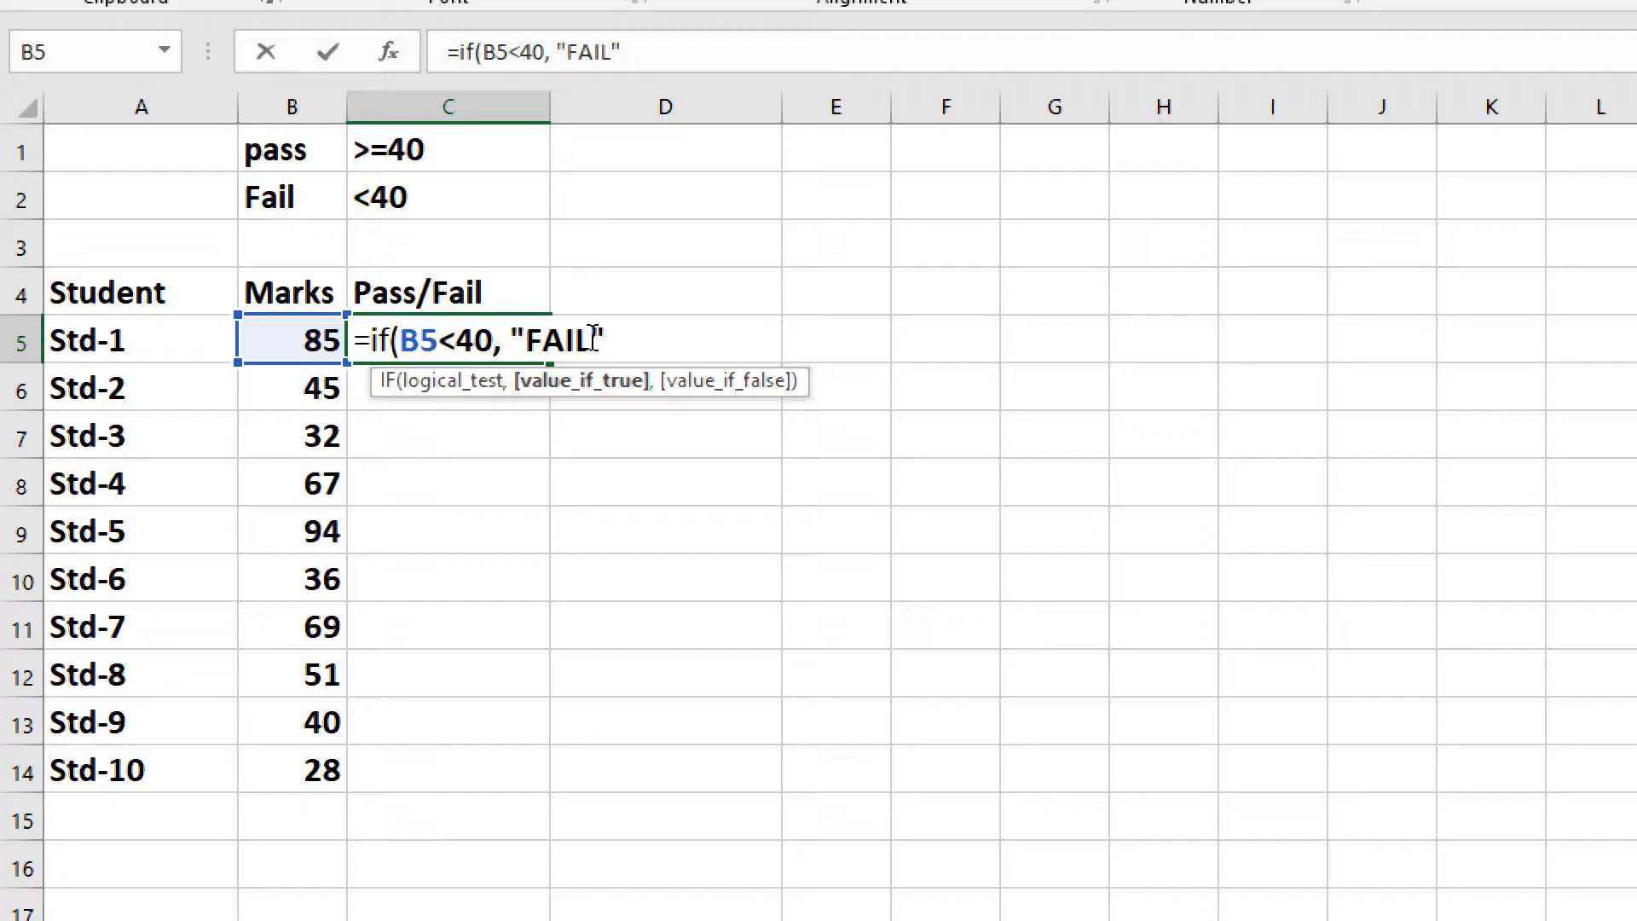
{"action": "left_click", "coordinate": [512, 337]}
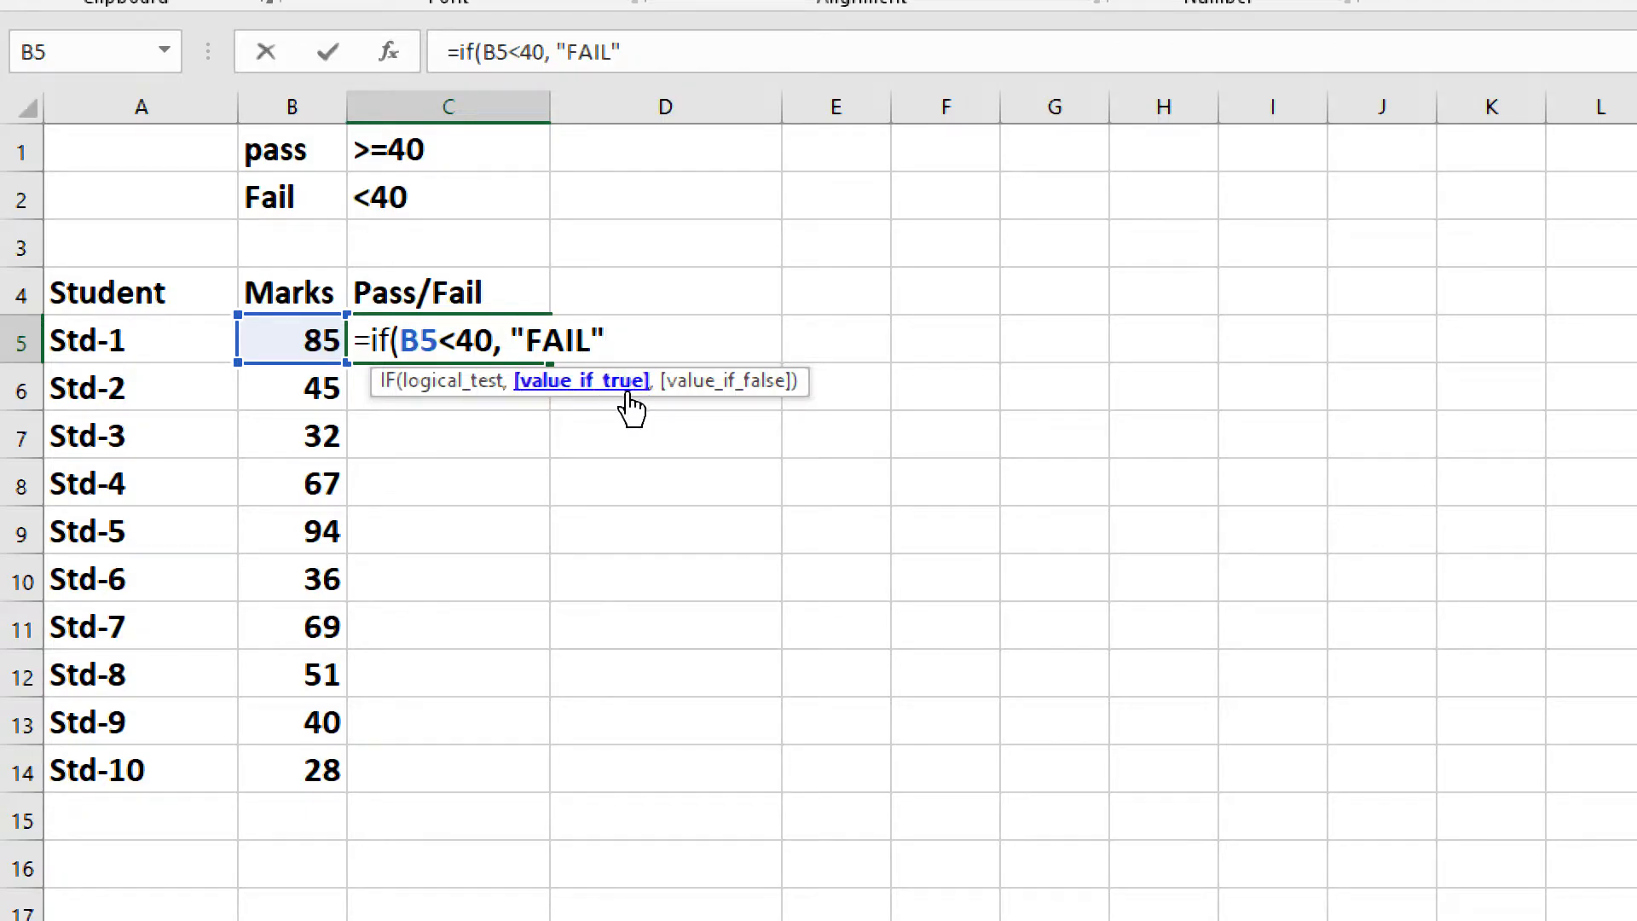
{"action": "type", "text": ","}
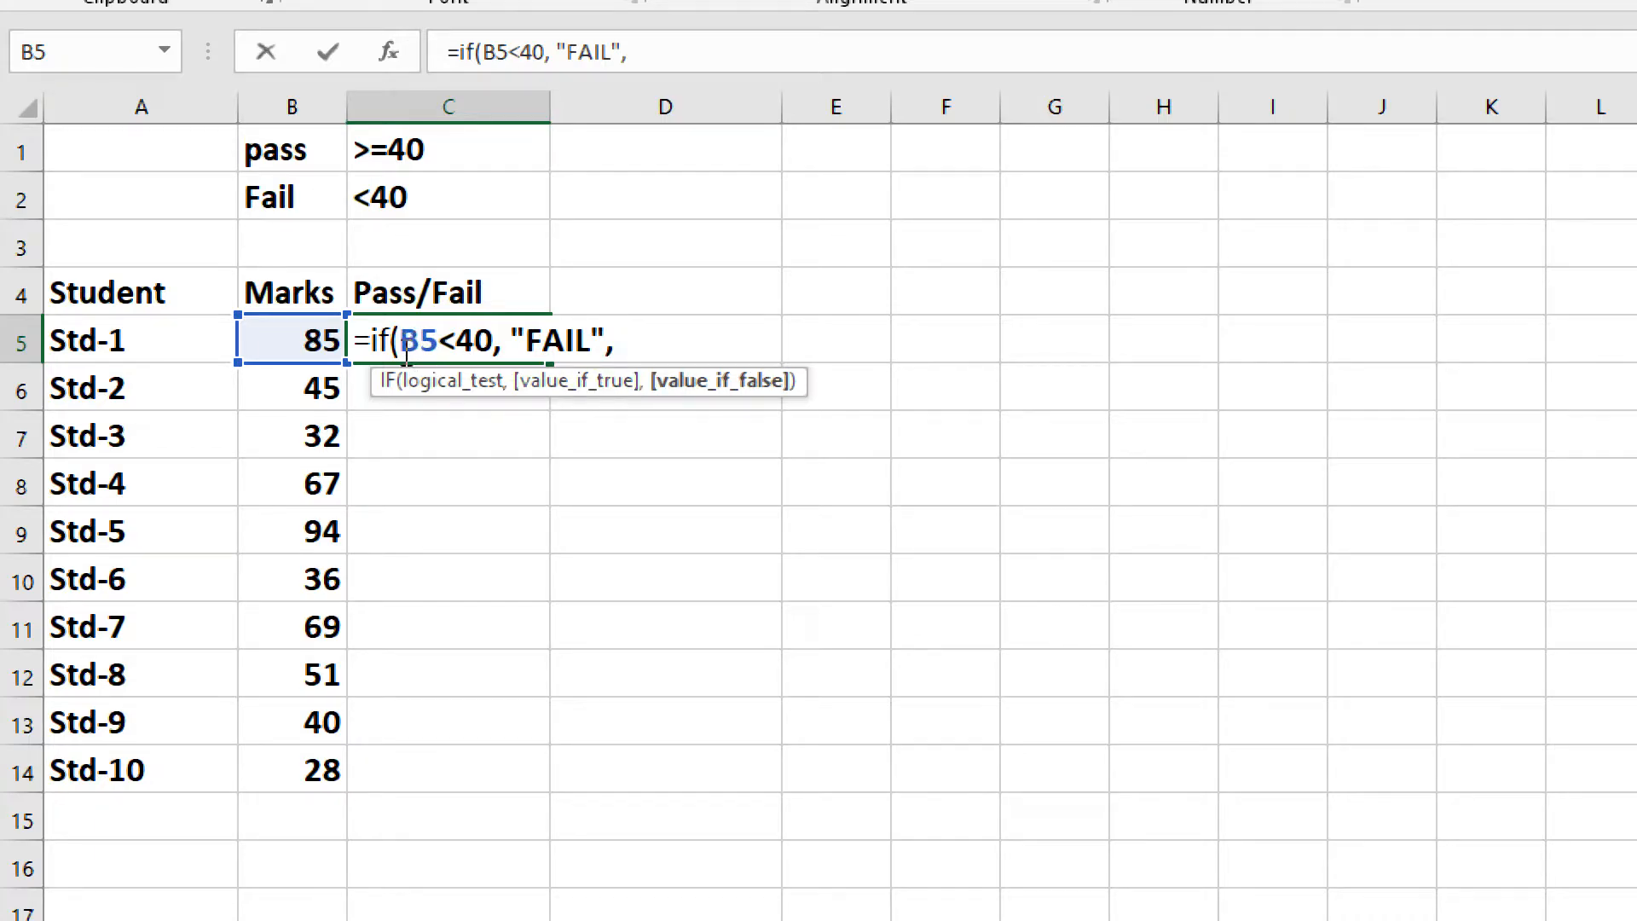
{"action": "type", "text": " \"PASS"}
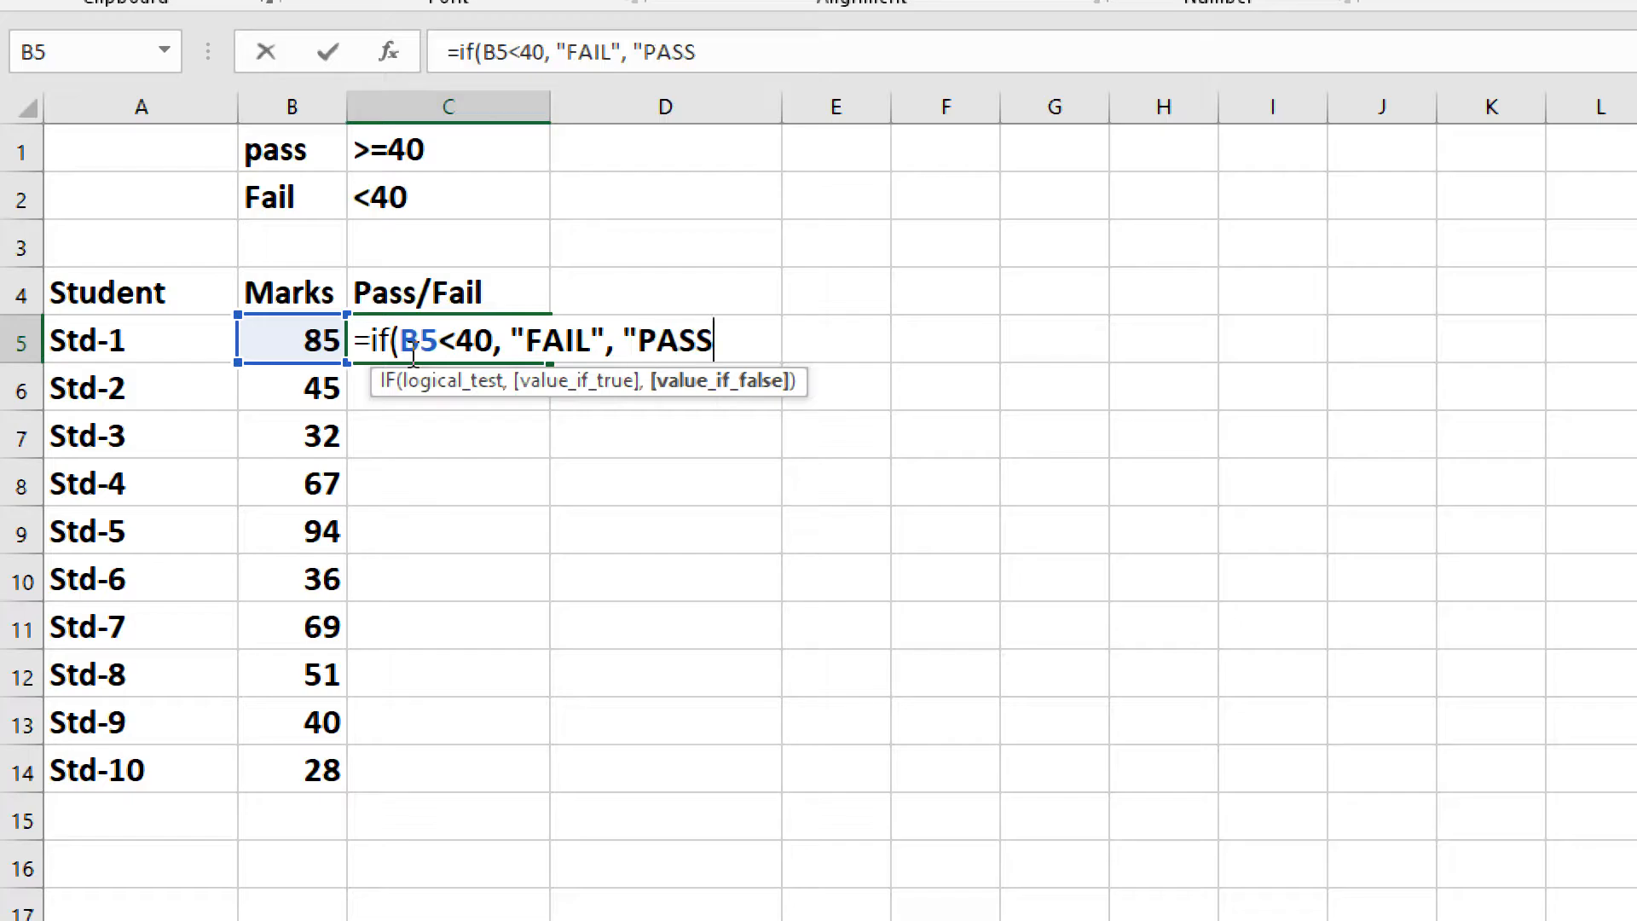
{"action": "type", "text": "\")"}
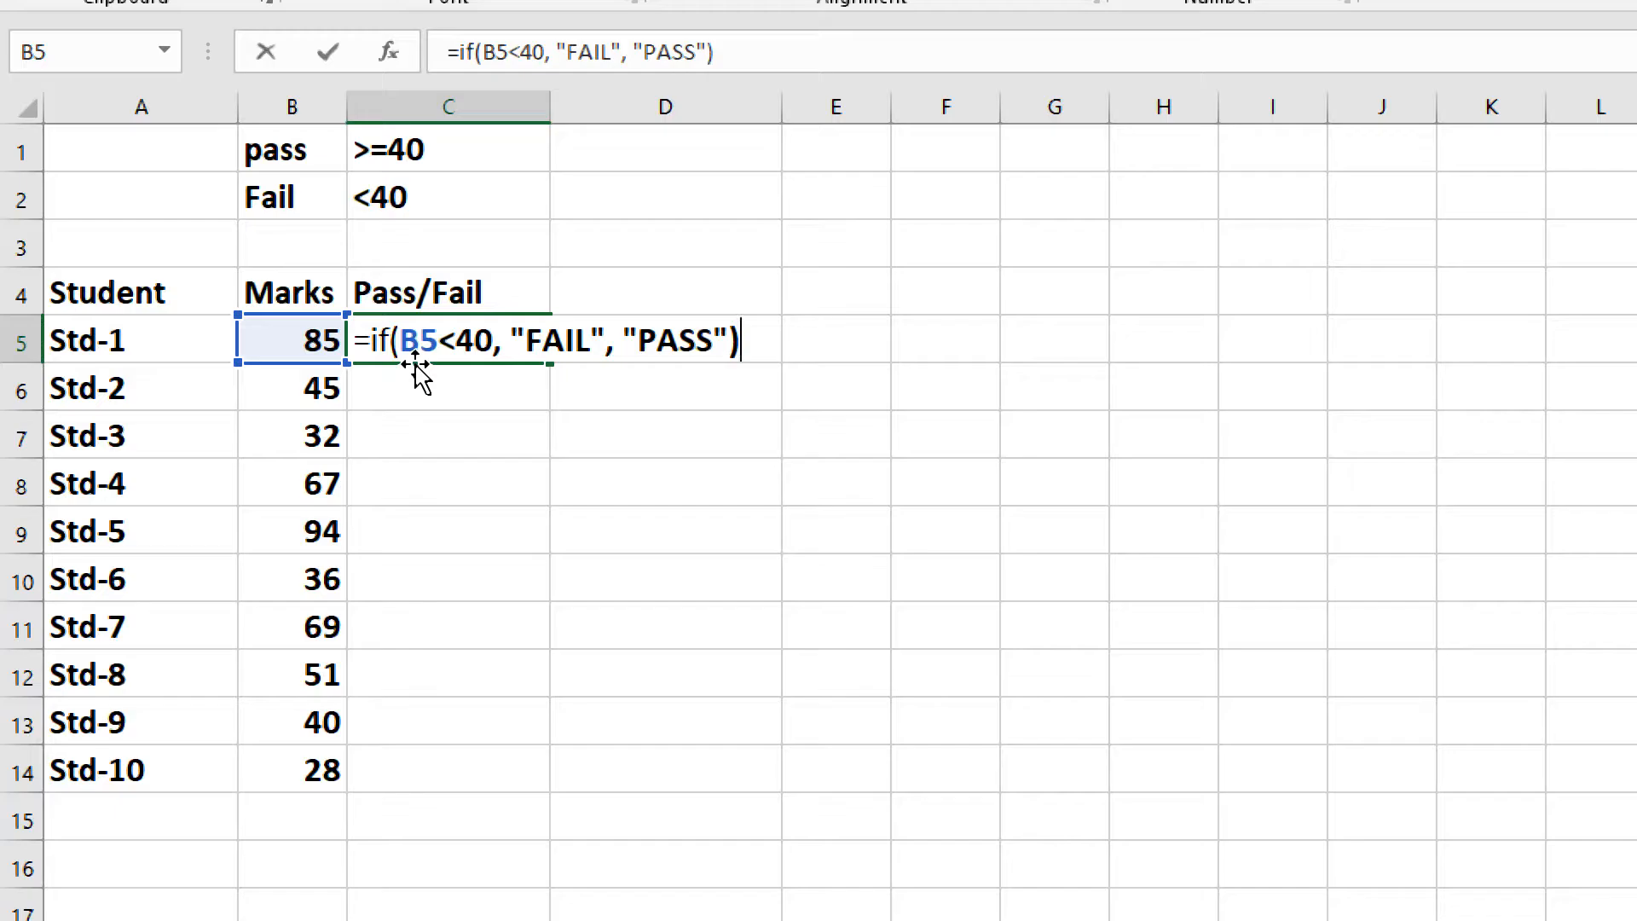
{"action": "key", "text": "Return"}
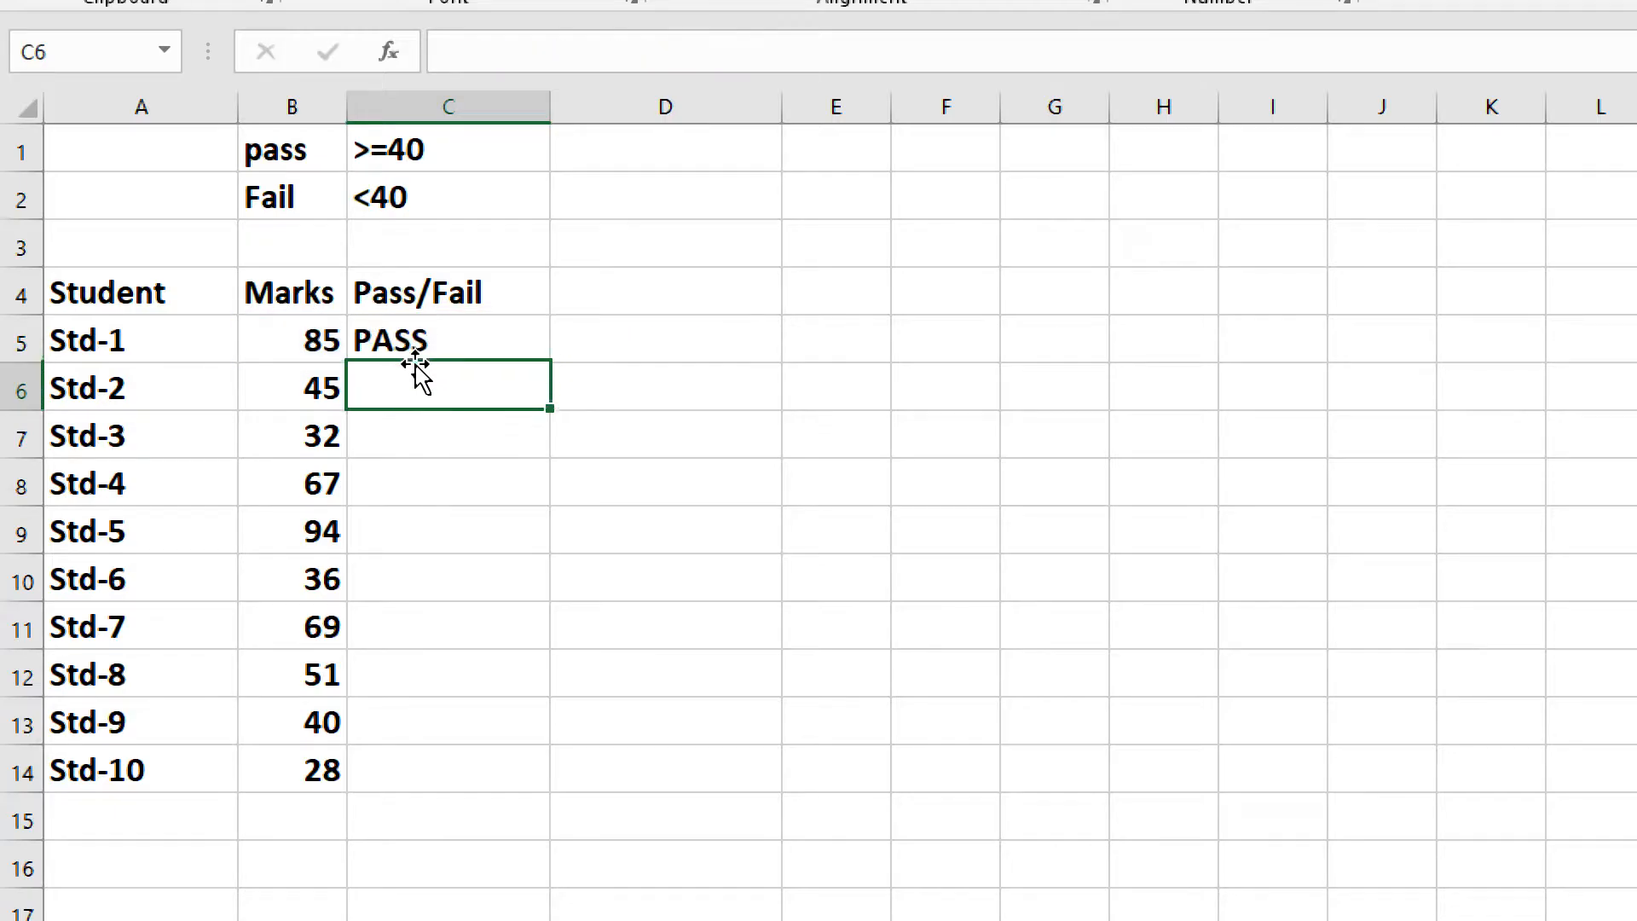
Fill the pass/fail formula from C5 down to C14 and check the rows of Std-3, Std-6 and Std-10.
{"action": "left_click", "coordinate": [369, 344]}
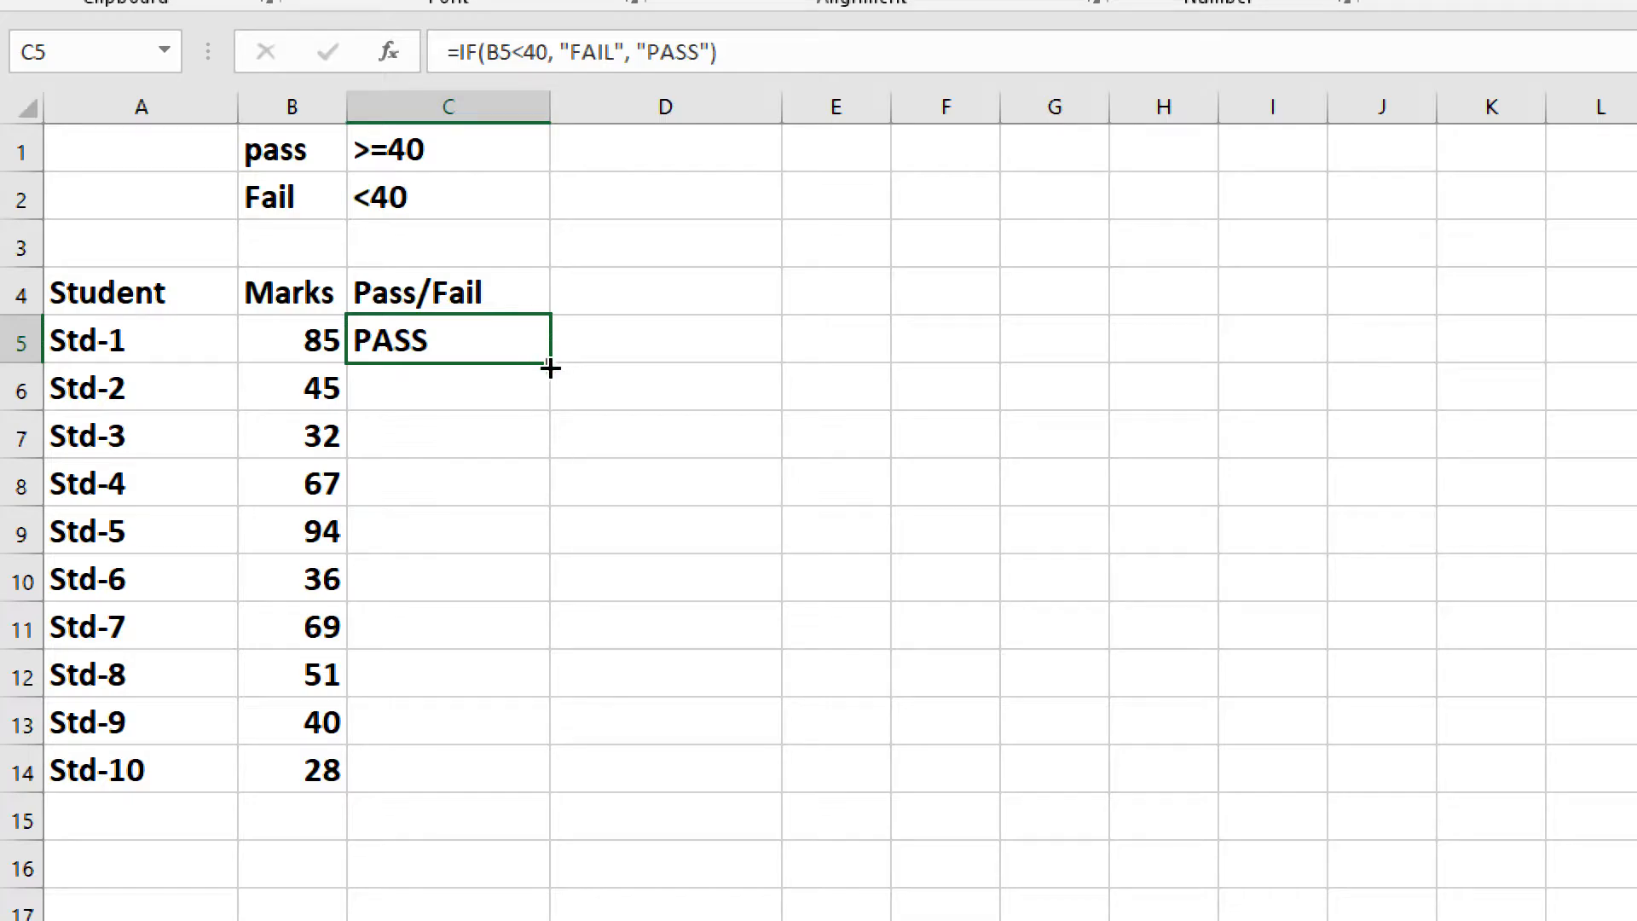
{"action": "left_click_drag", "start_coordinate": [550, 367], "coordinate": [526, 798]}
{"action": "left_click", "coordinate": [657, 719]}
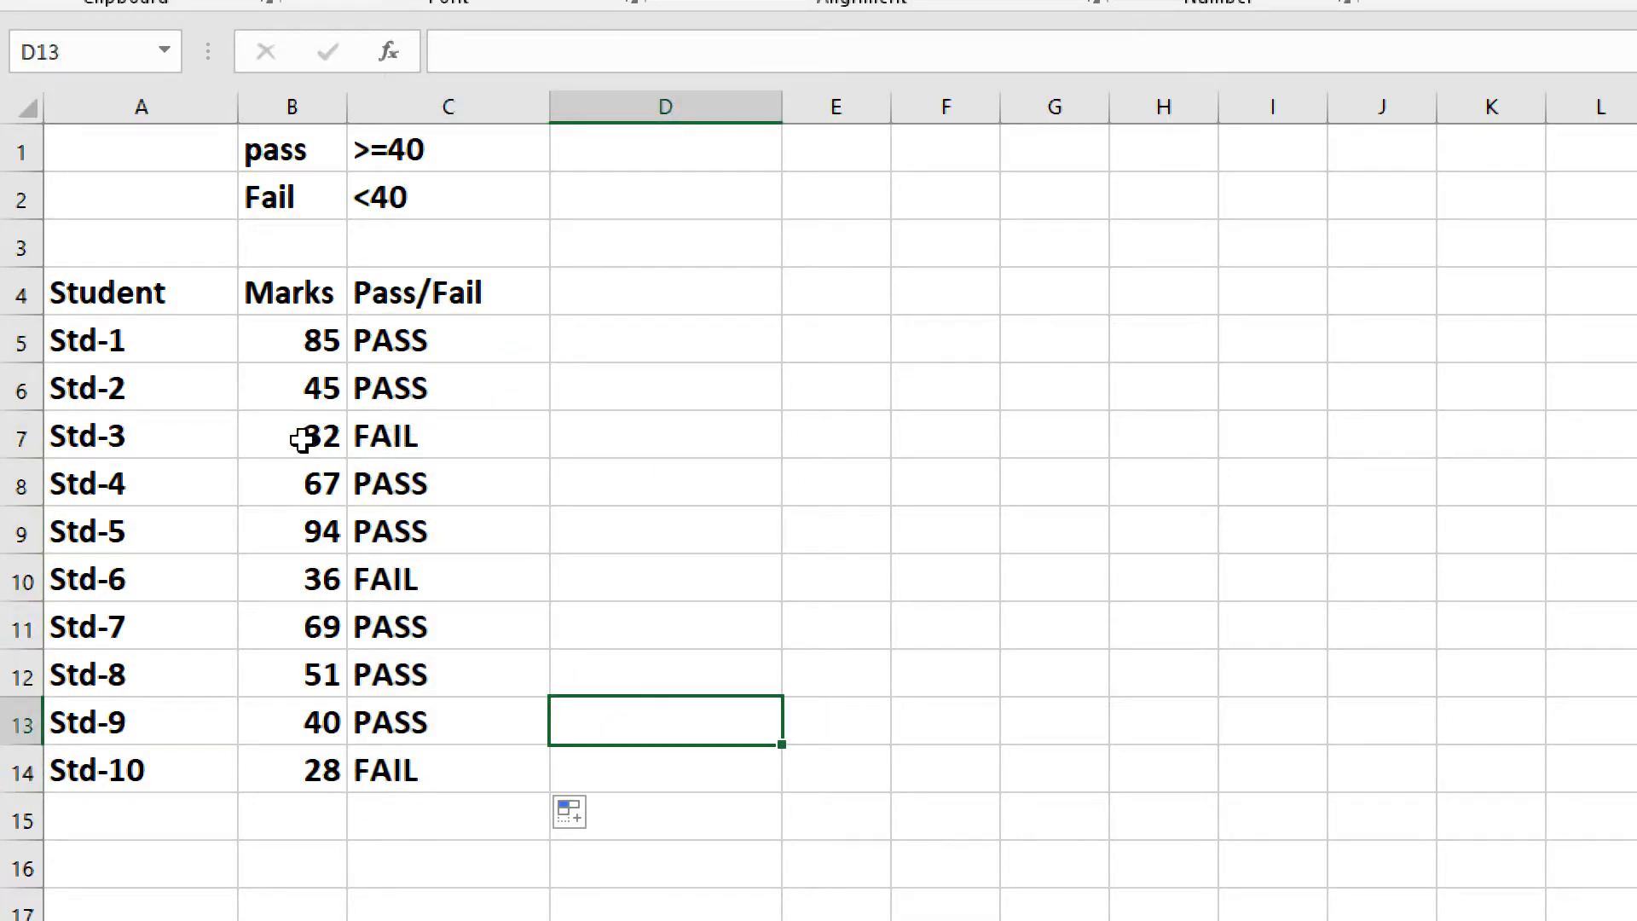
{"action": "left_click", "coordinate": [356, 437]}
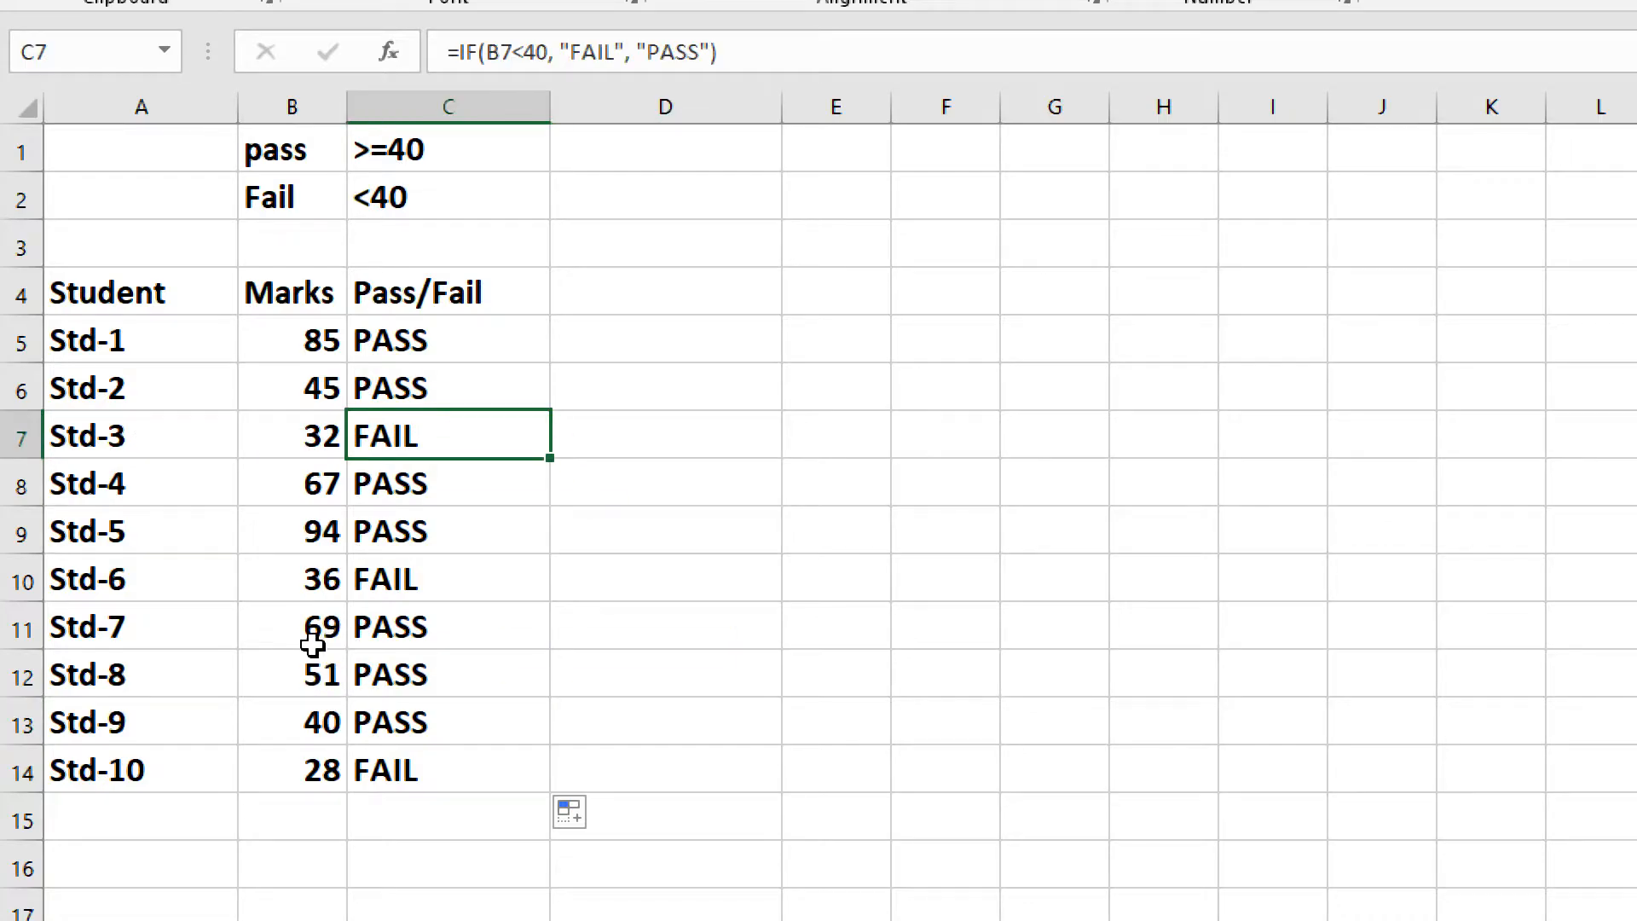
{"action": "left_click_drag", "start_coordinate": [328, 578], "coordinate": [407, 579]}
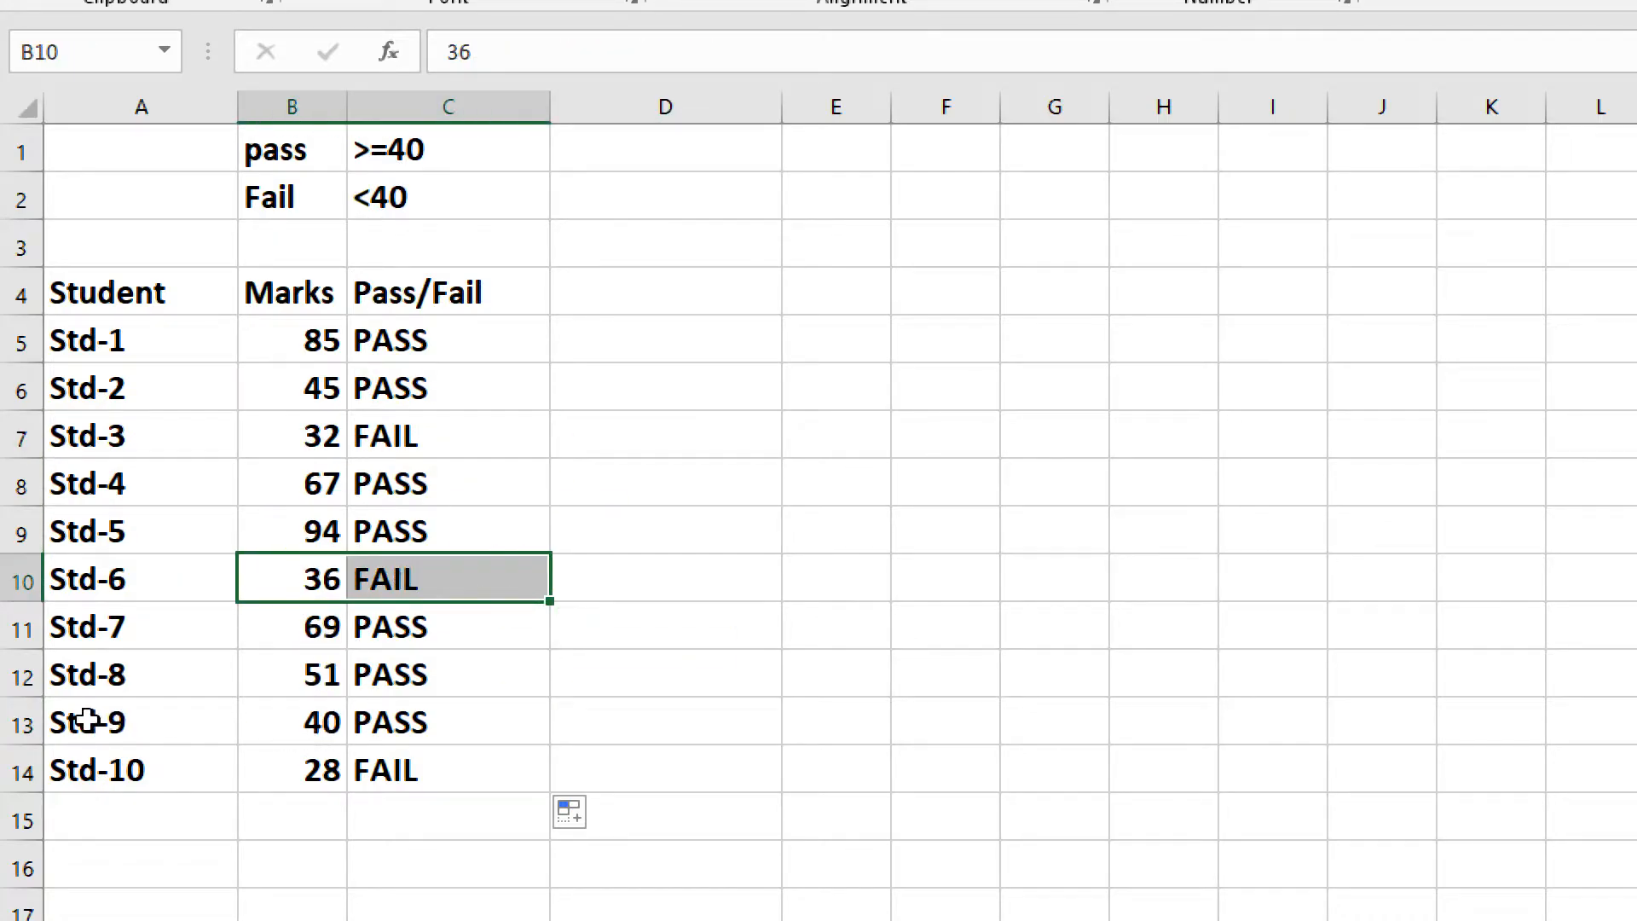
{"action": "left_click_drag", "start_coordinate": [293, 771], "coordinate": [418, 771]}
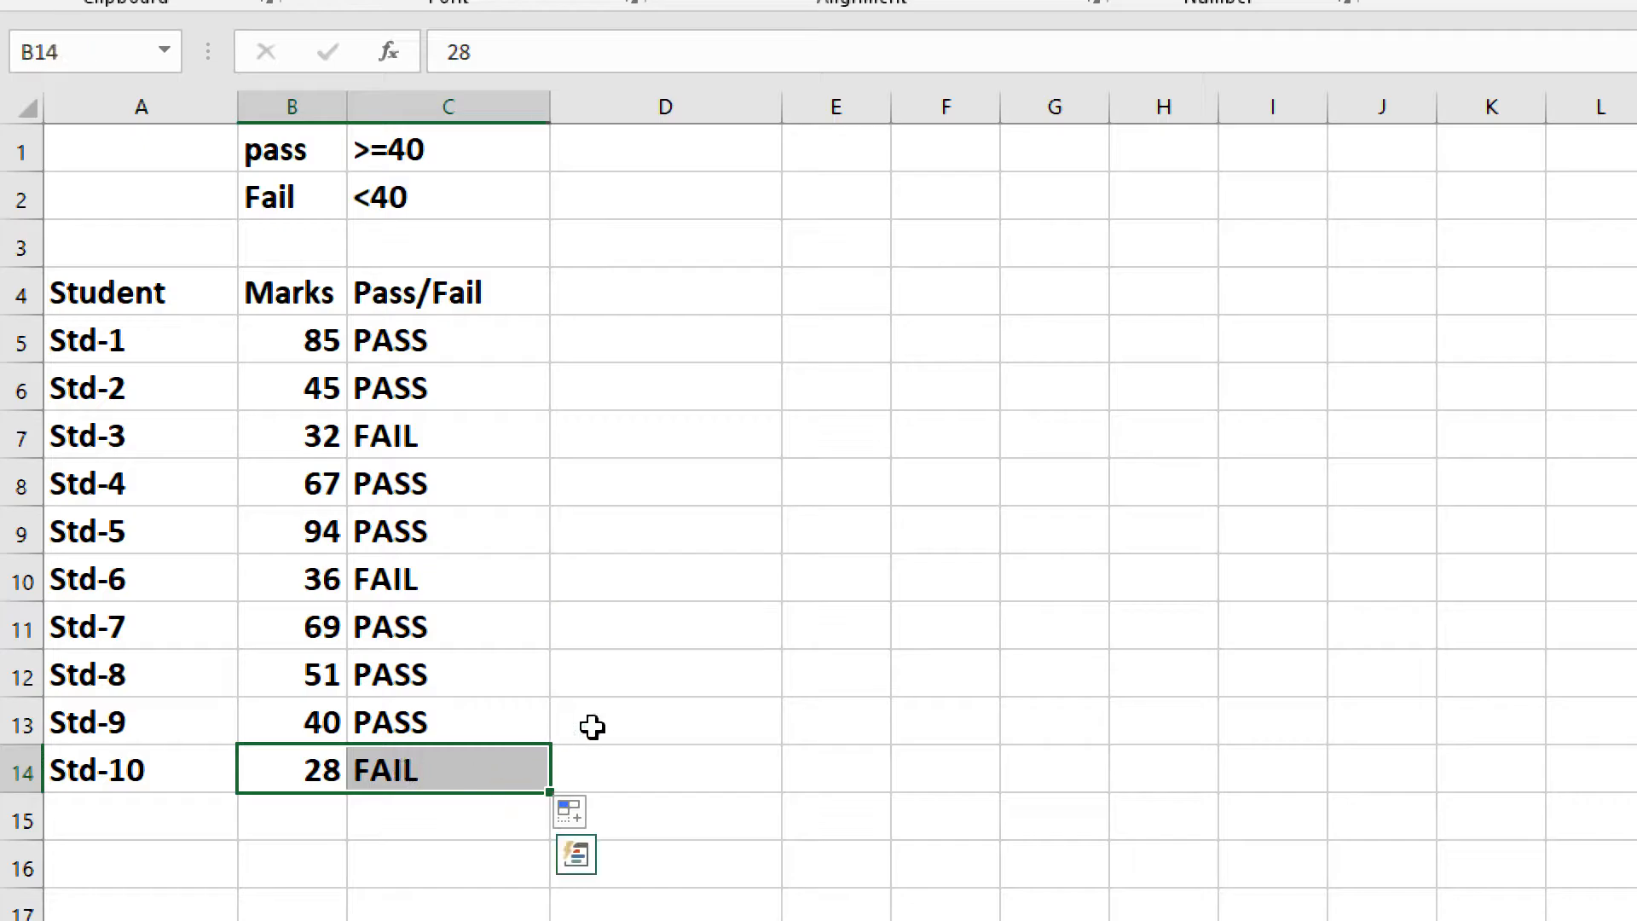
{"action": "left_click", "coordinate": [594, 725]}
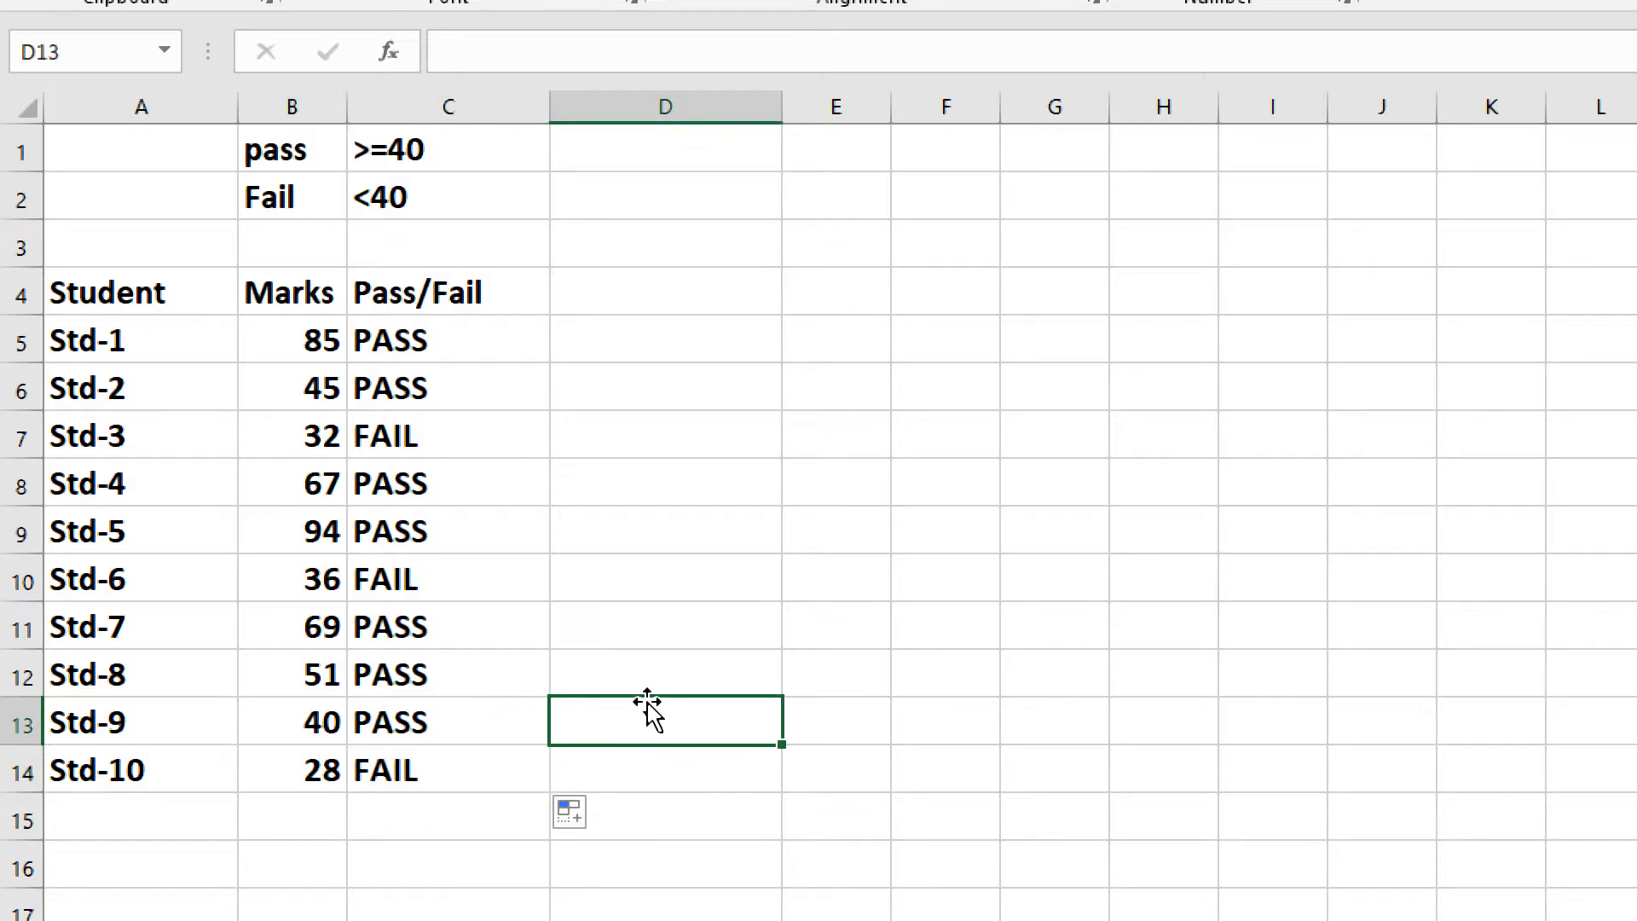
Add the criterion label A+ in D1 with >=80 in E1, and narrow column D.
{"action": "left_click", "coordinate": [621, 144]}
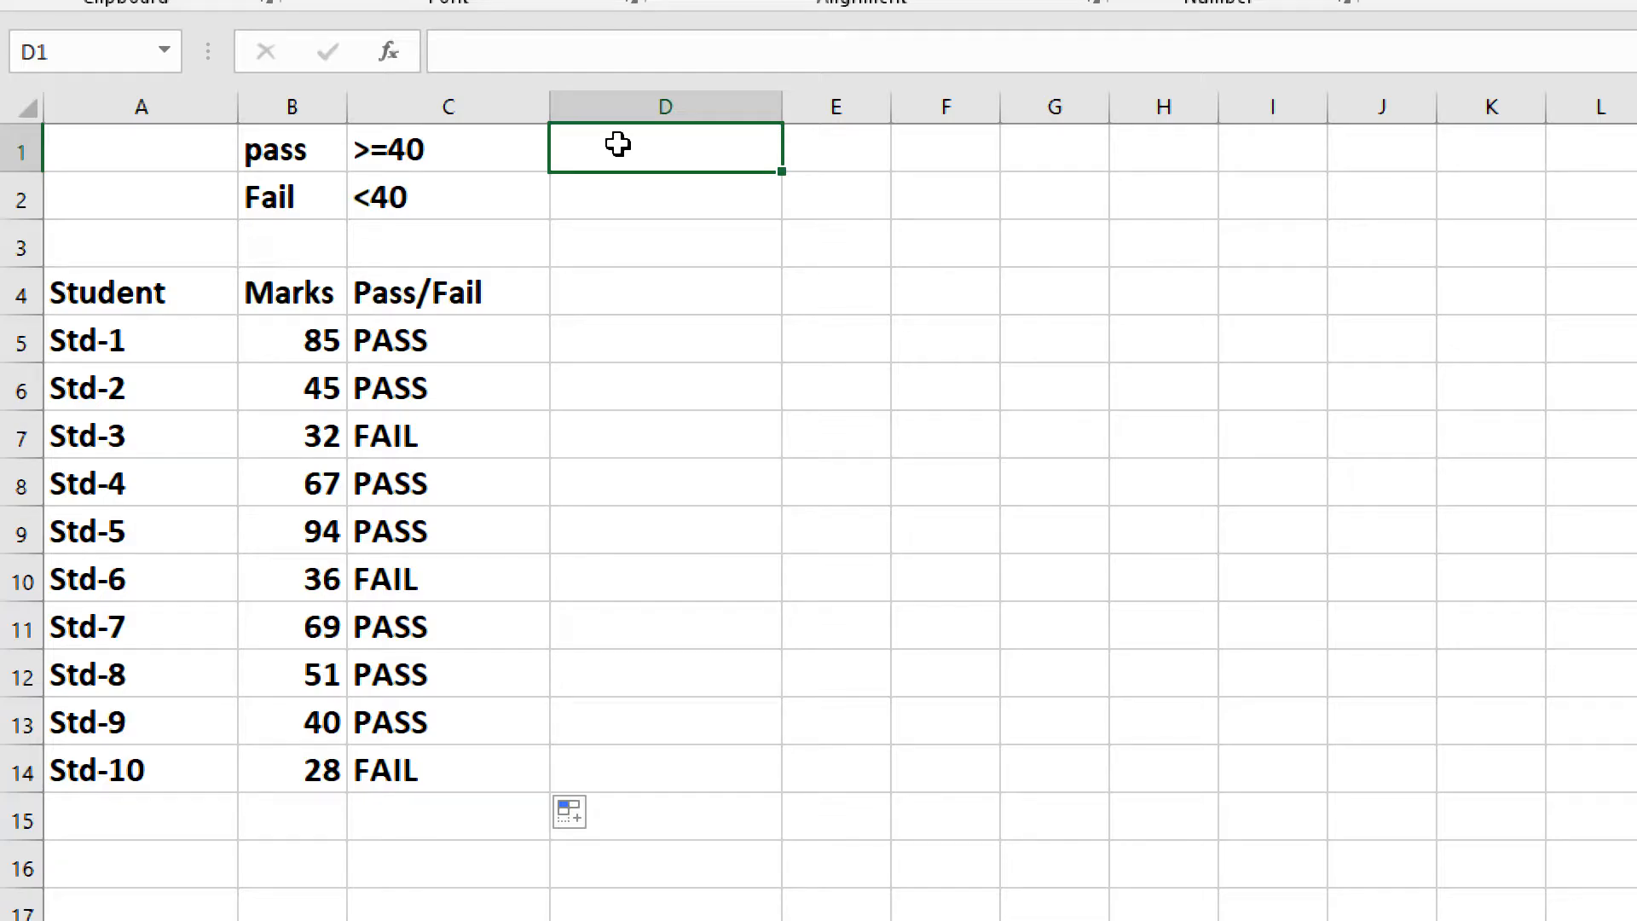
{"action": "type", "text": "A="}
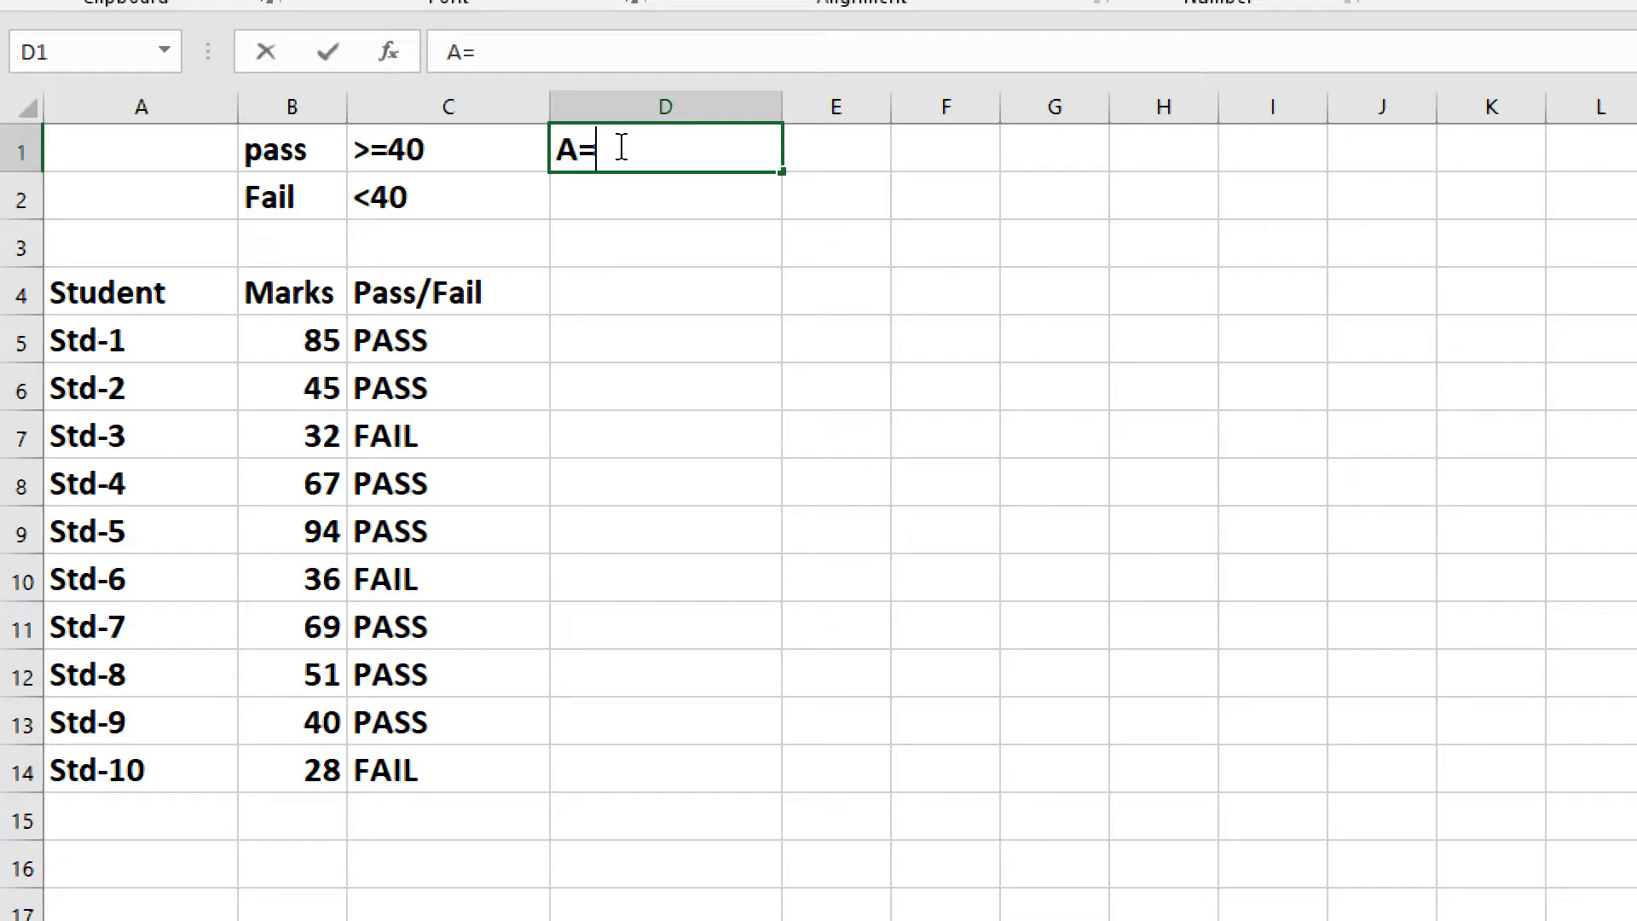
{"action": "type", "text": "+"}
{"action": "left_click", "coordinate": [789, 108]}
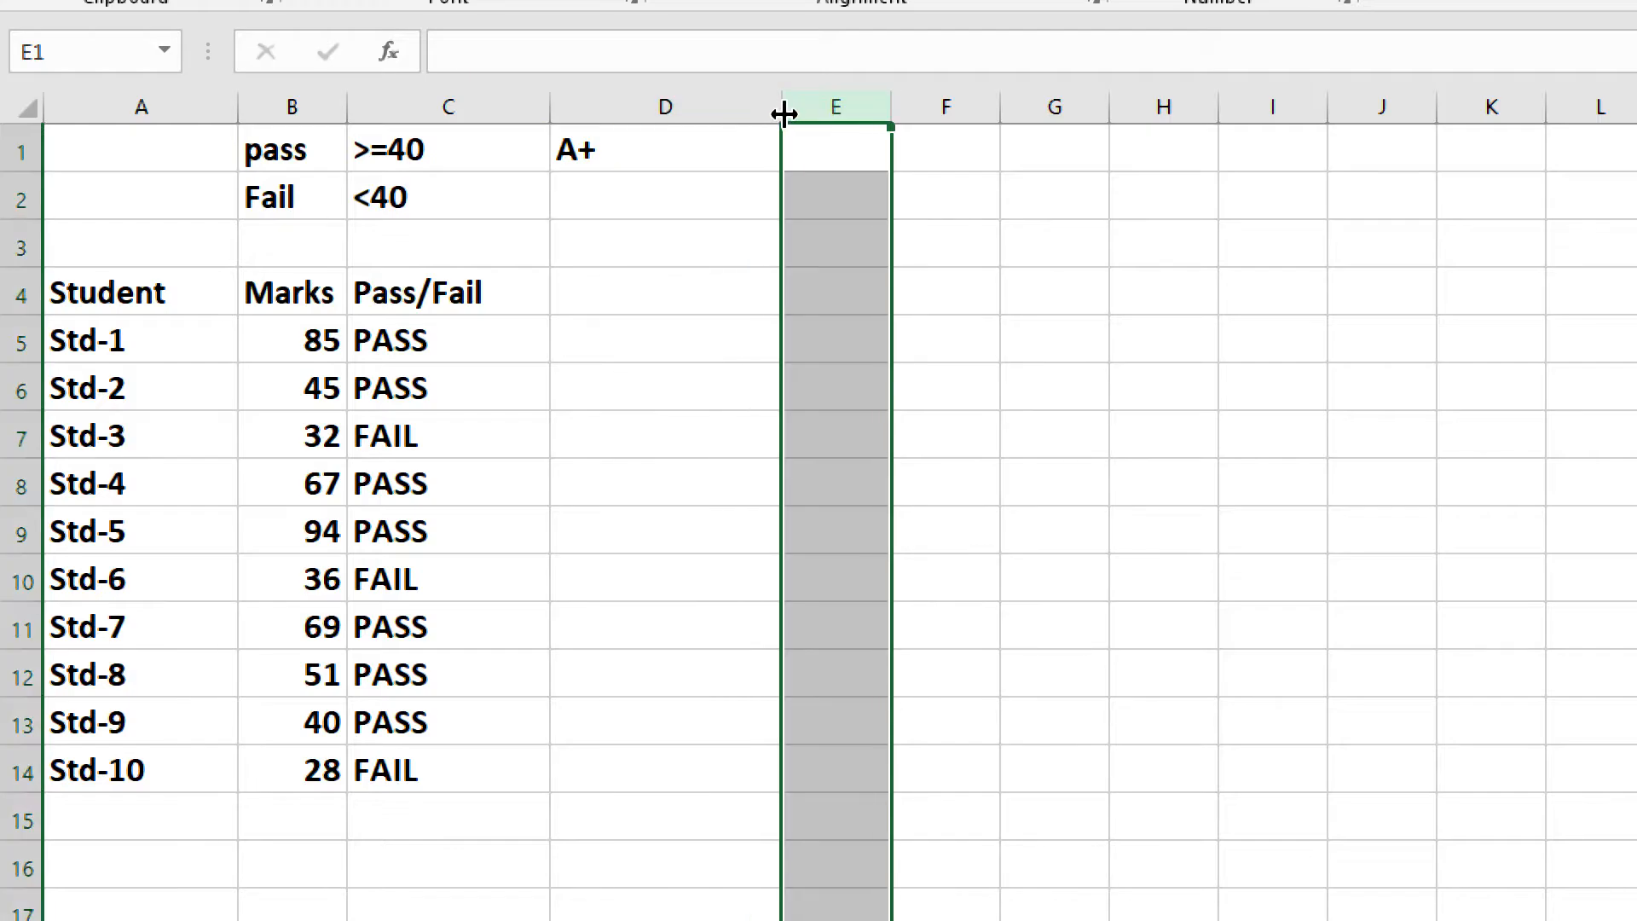
{"action": "left_click_drag", "start_coordinate": [782, 112], "coordinate": [648, 112]}
{"action": "left_click", "coordinate": [729, 150]}
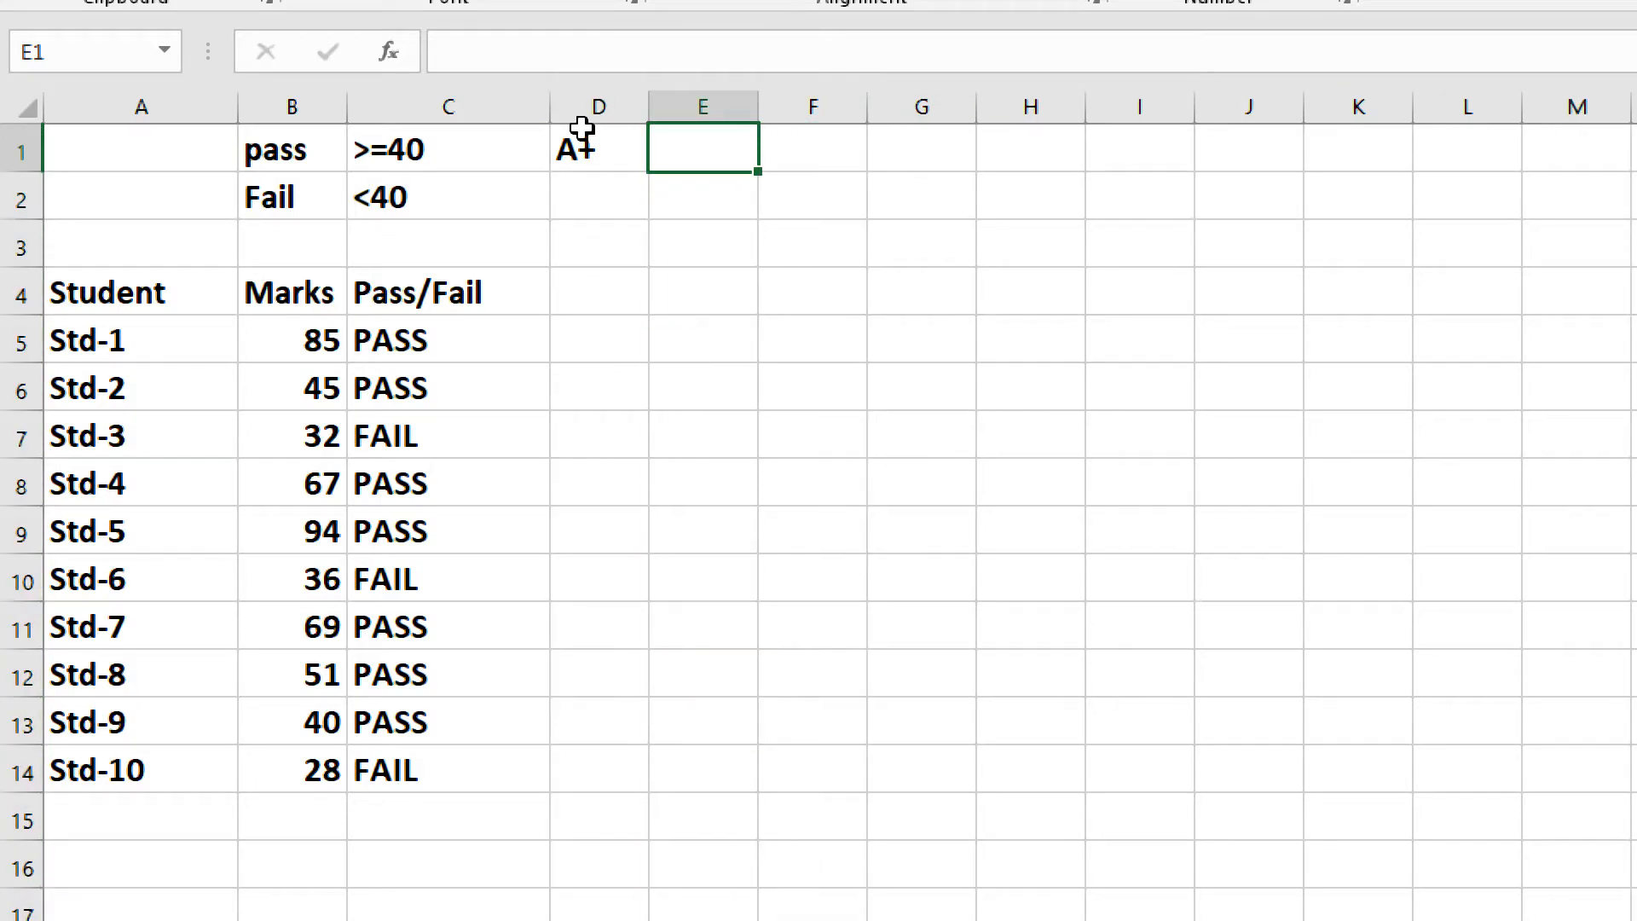
{"action": "type", "text": ">=80"}
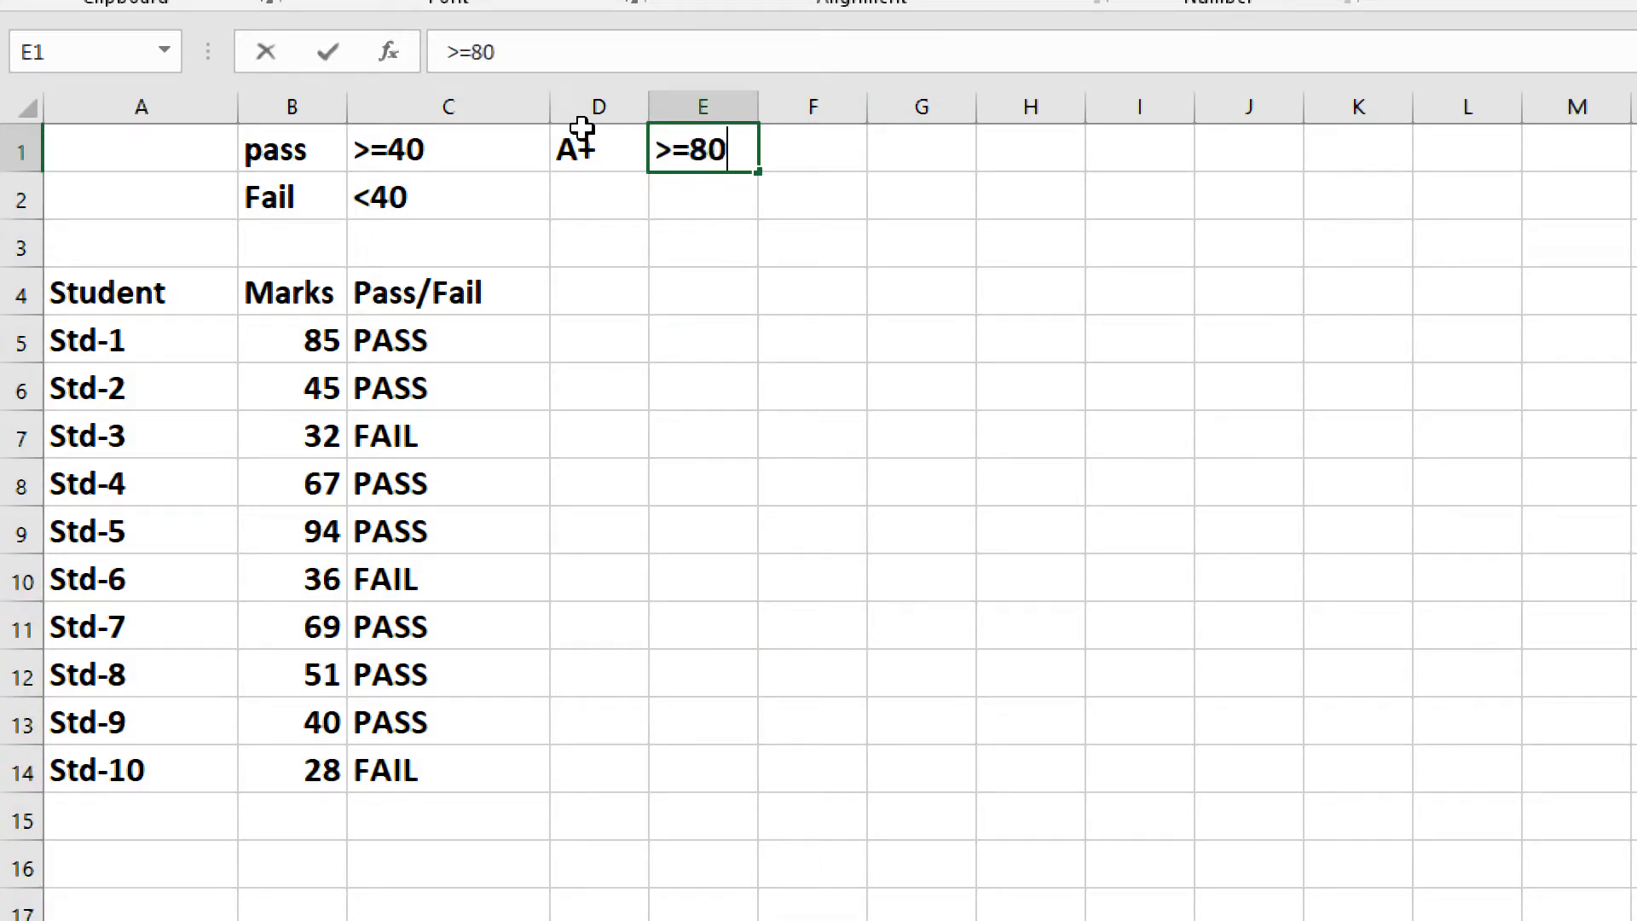
{"action": "key", "text": "Return"}
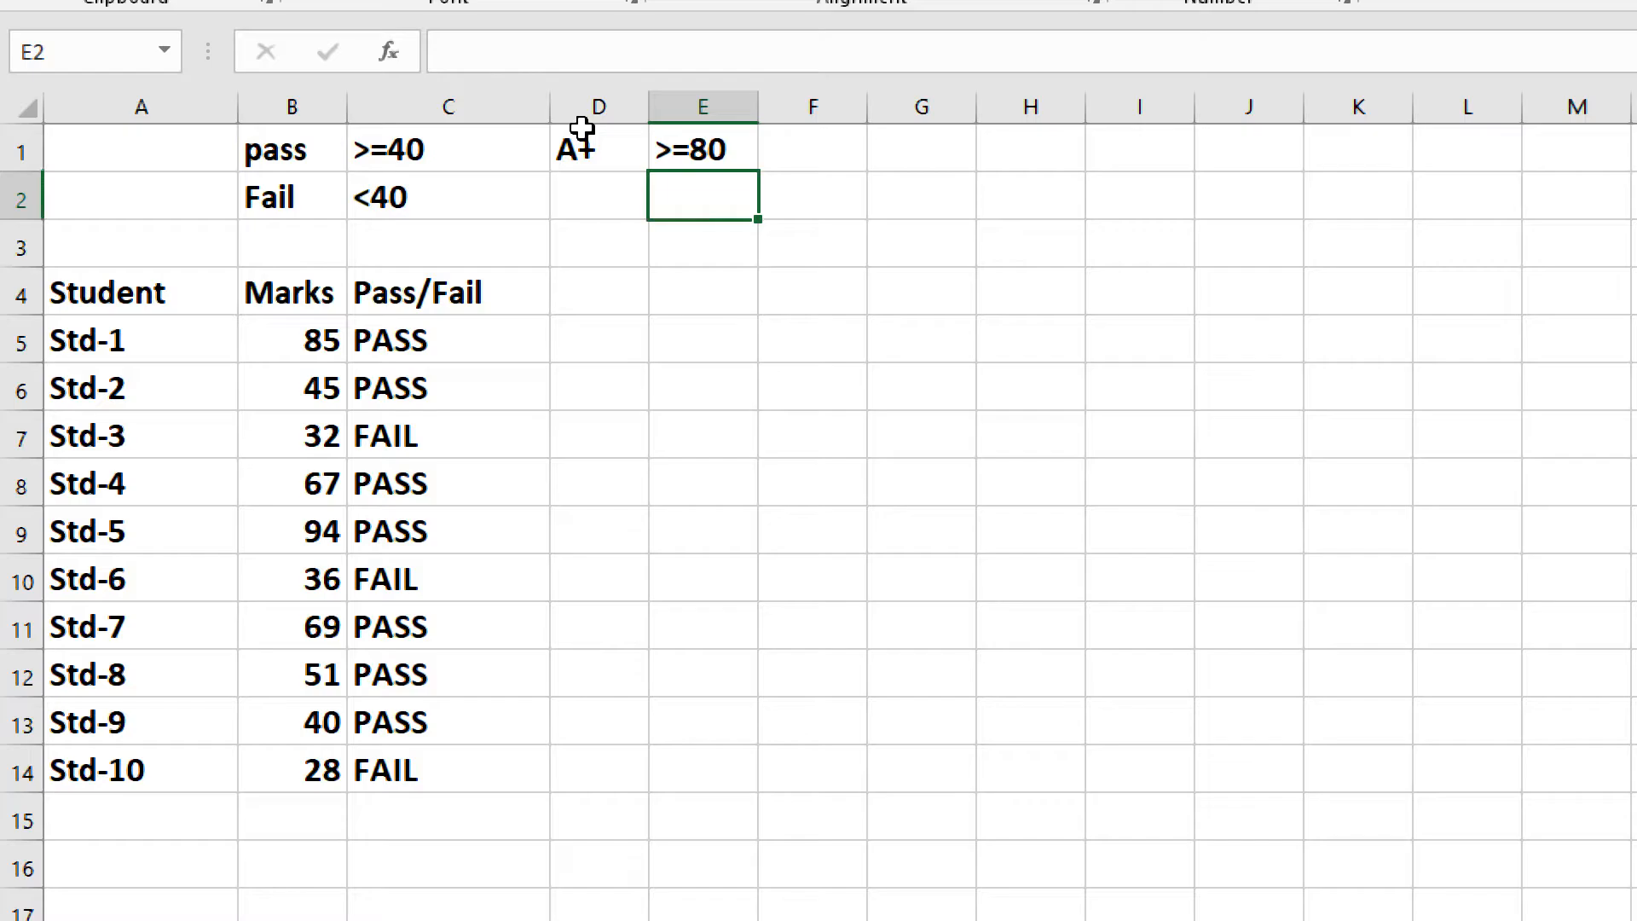
Add the column heading A+ in D4, beside the Pass/Fail heading.
{"action": "left_click", "coordinate": [602, 302]}
{"action": "type", "text": "A+"}
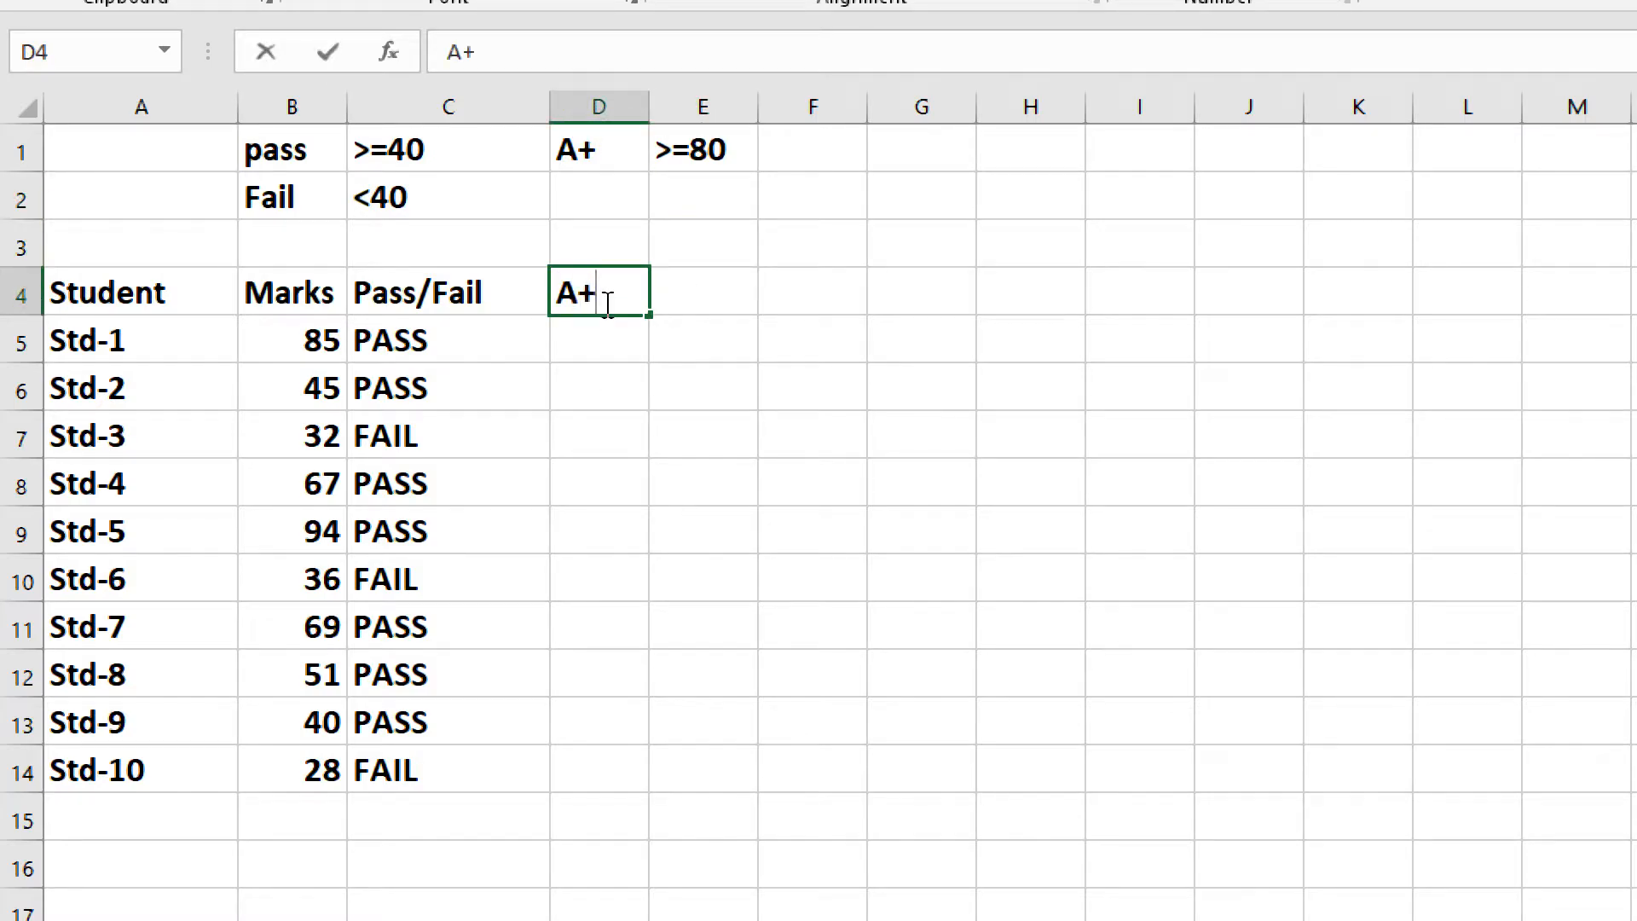
{"action": "left_click", "coordinate": [594, 336]}
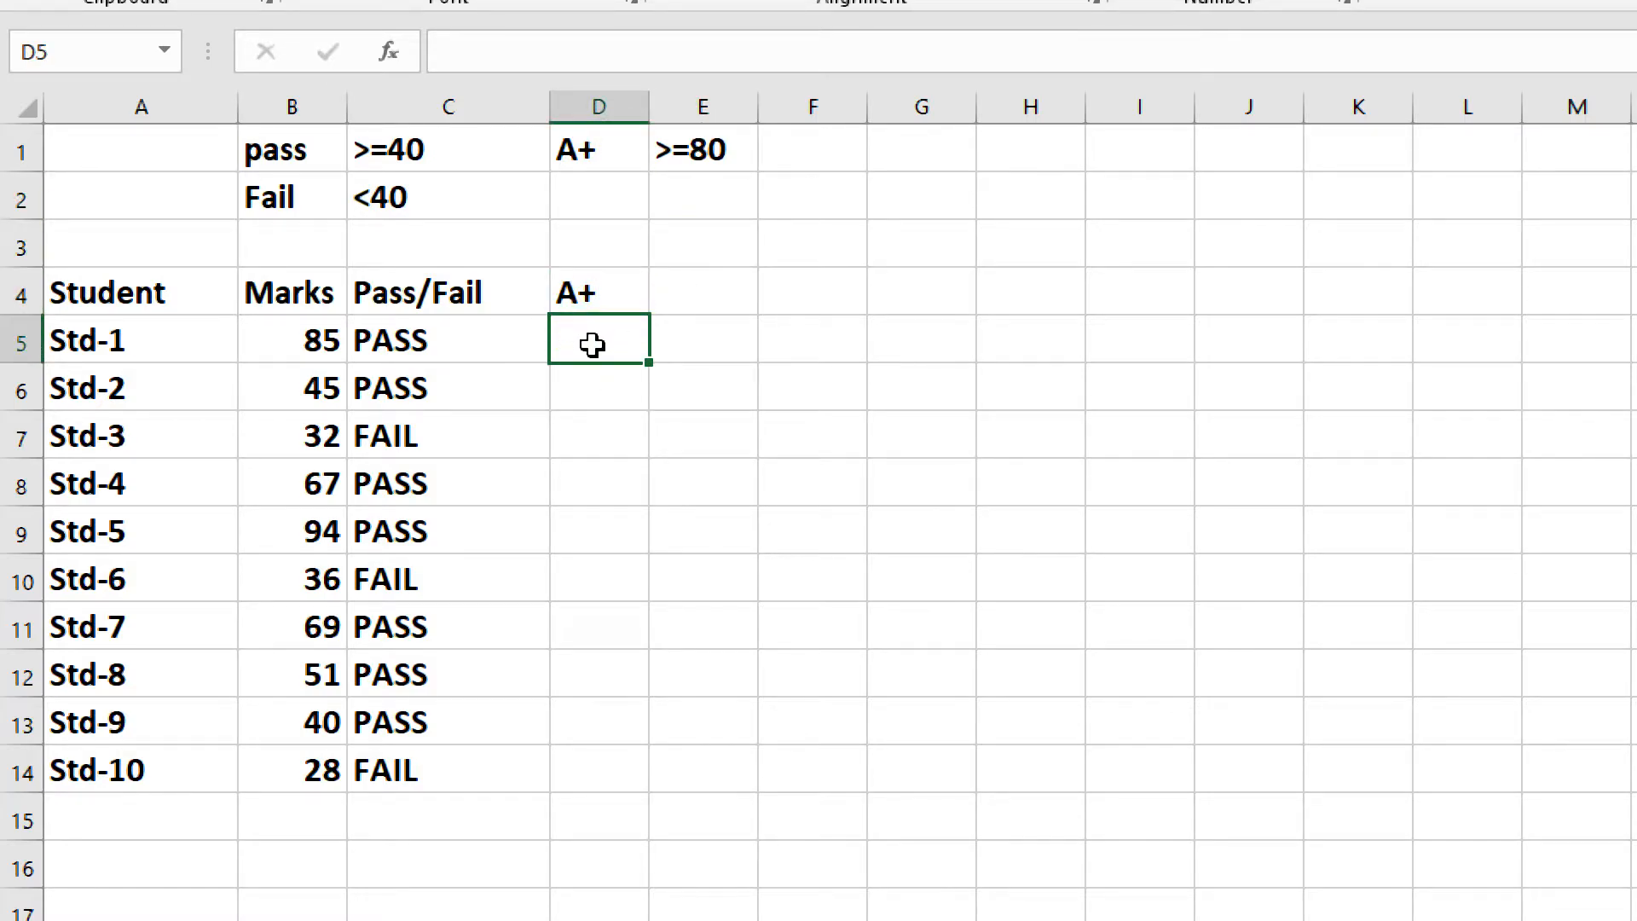
Enter the formula =IF(B5>=80, "A+", "") in D5 and fill it down to D14.
{"action": "type", "text": "="}
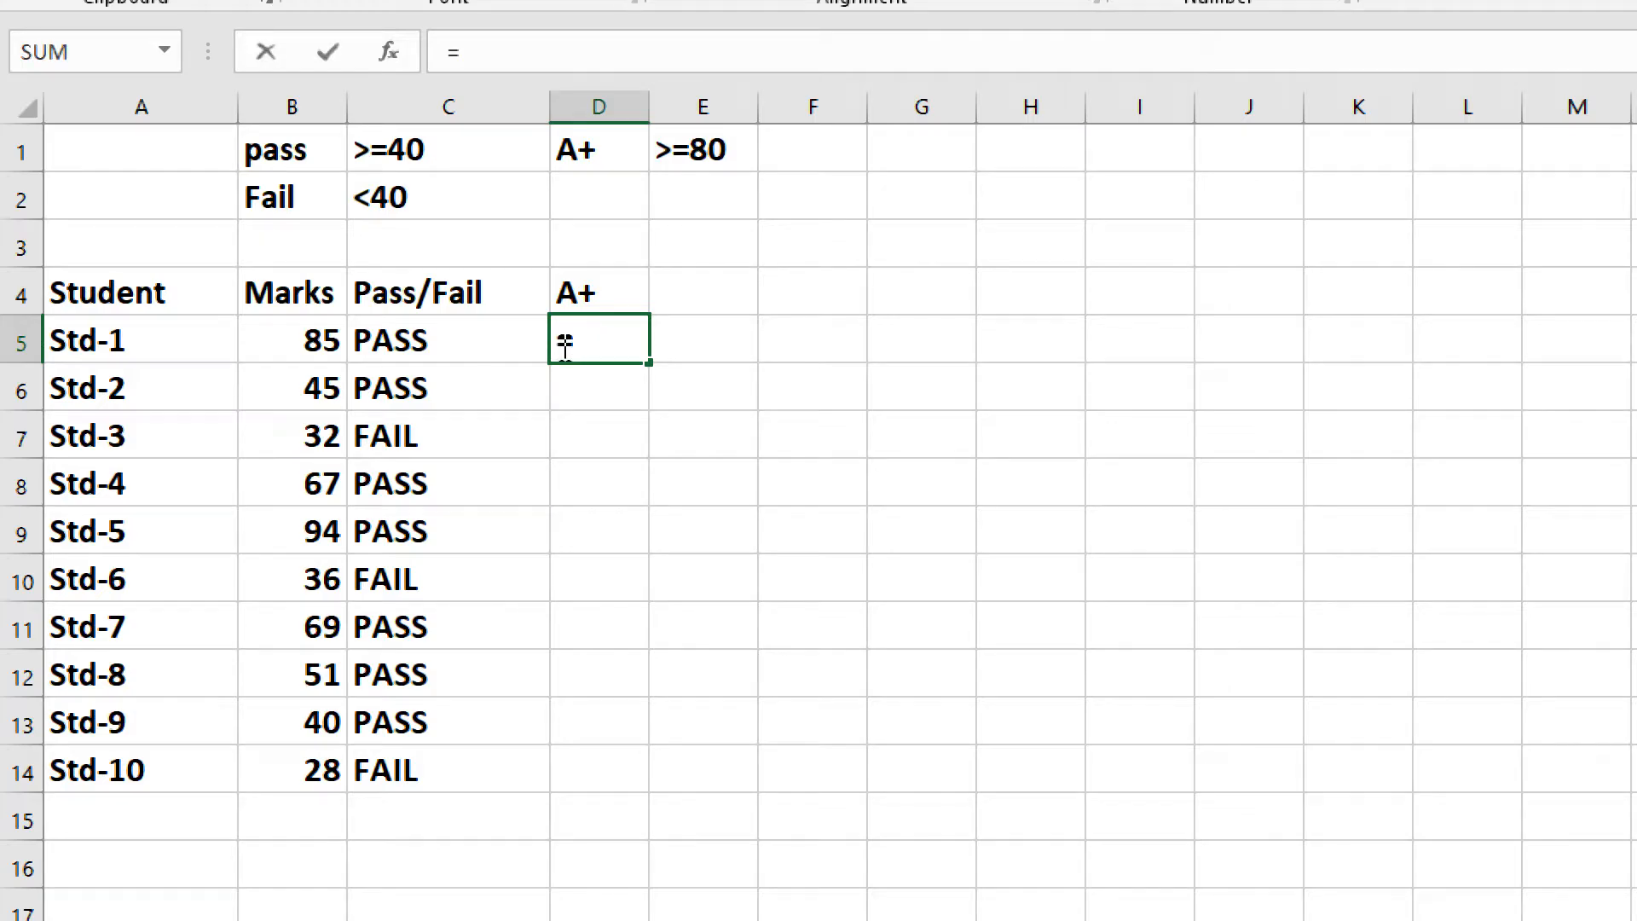
{"action": "type", "text": "if("}
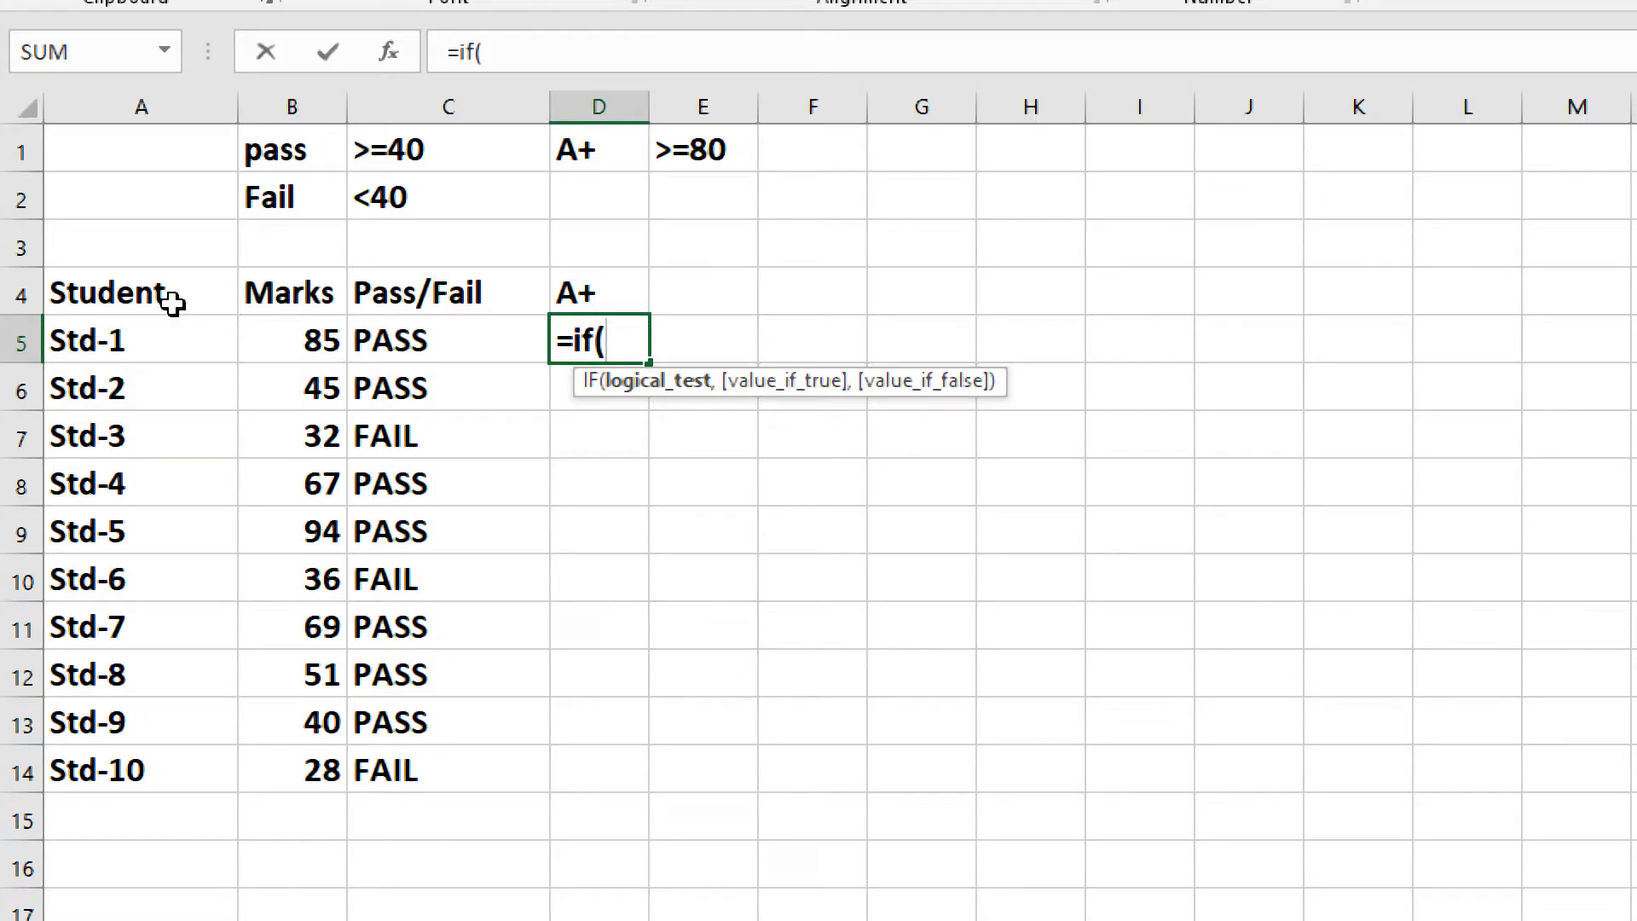
{"action": "left_click", "coordinate": [324, 341]}
{"action": "type", "text": ">"}
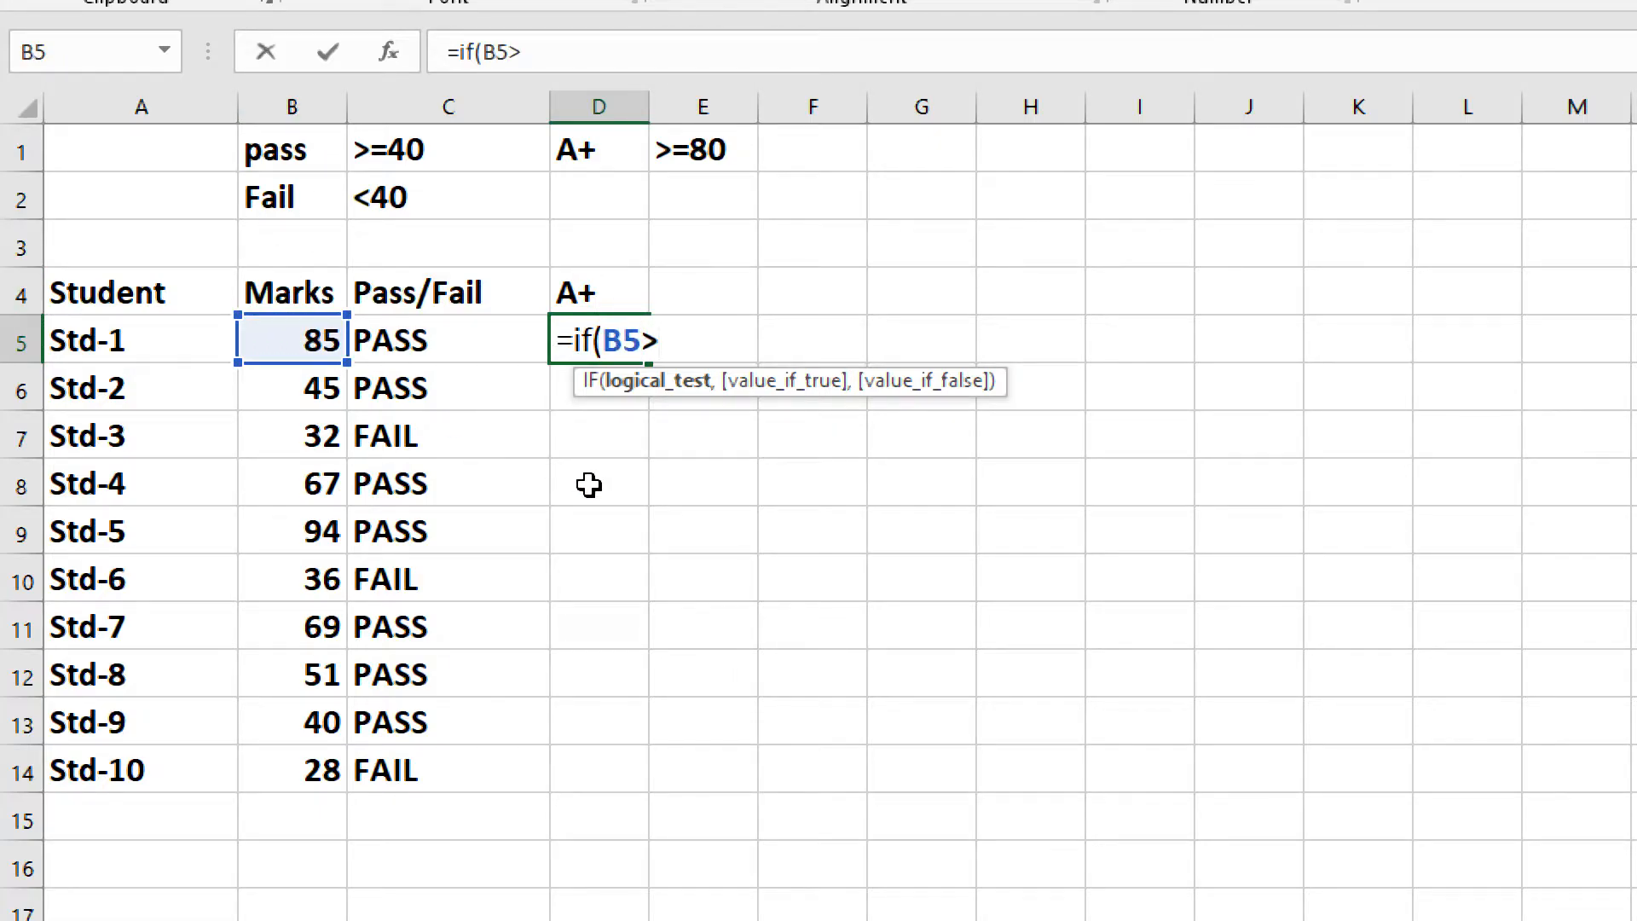
{"action": "type", "text": "=80"}
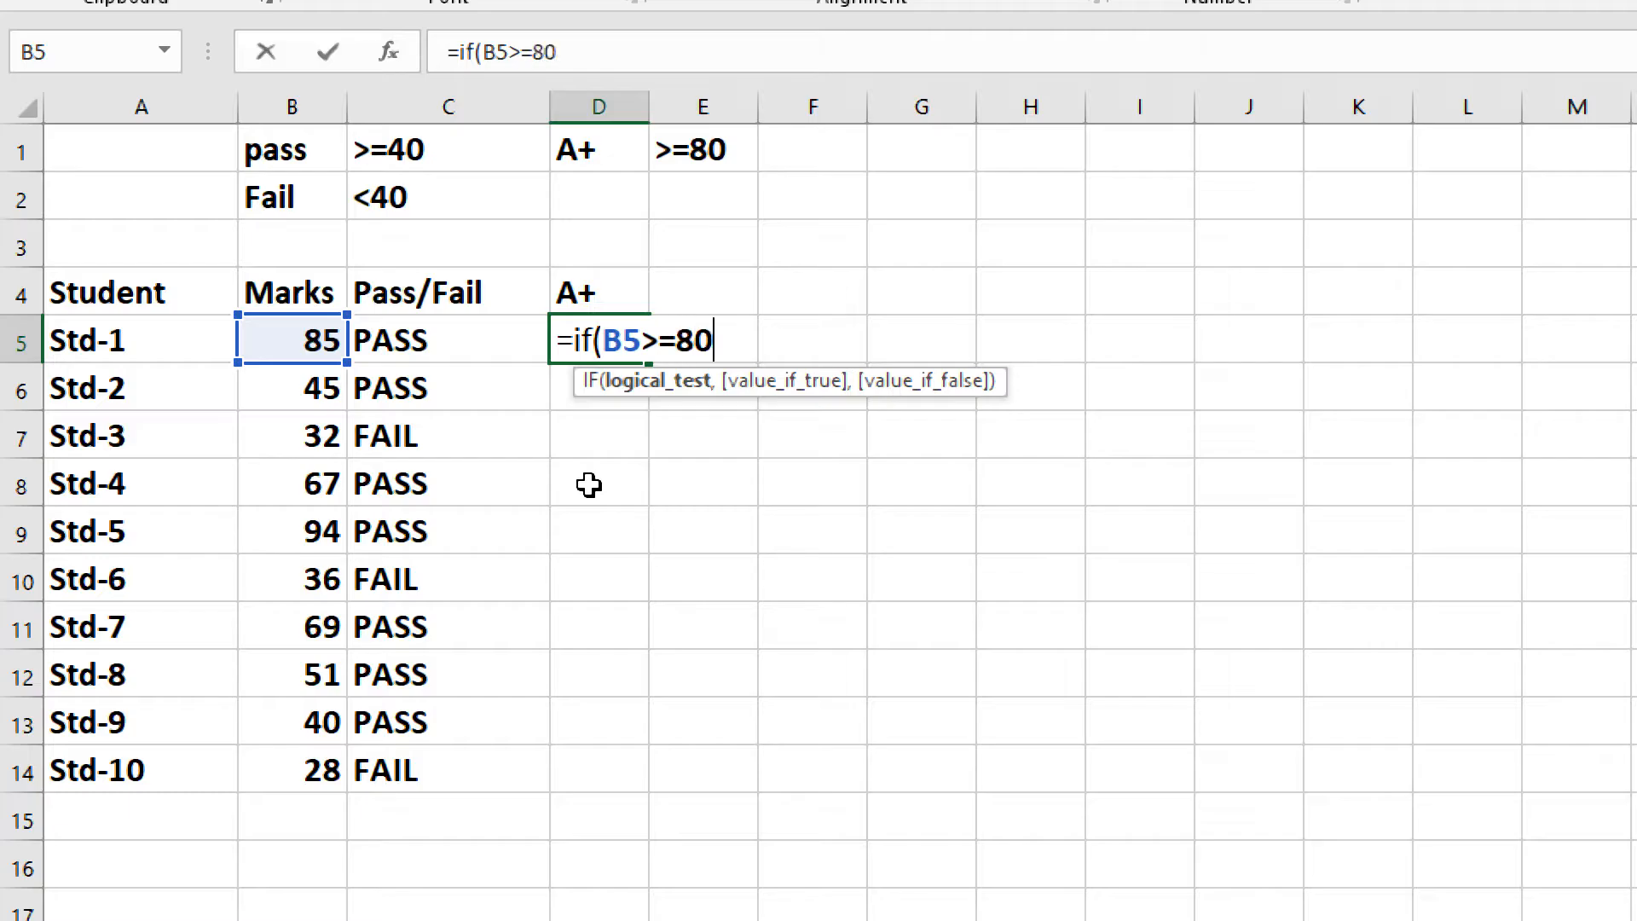
{"action": "type", "text": ", "}
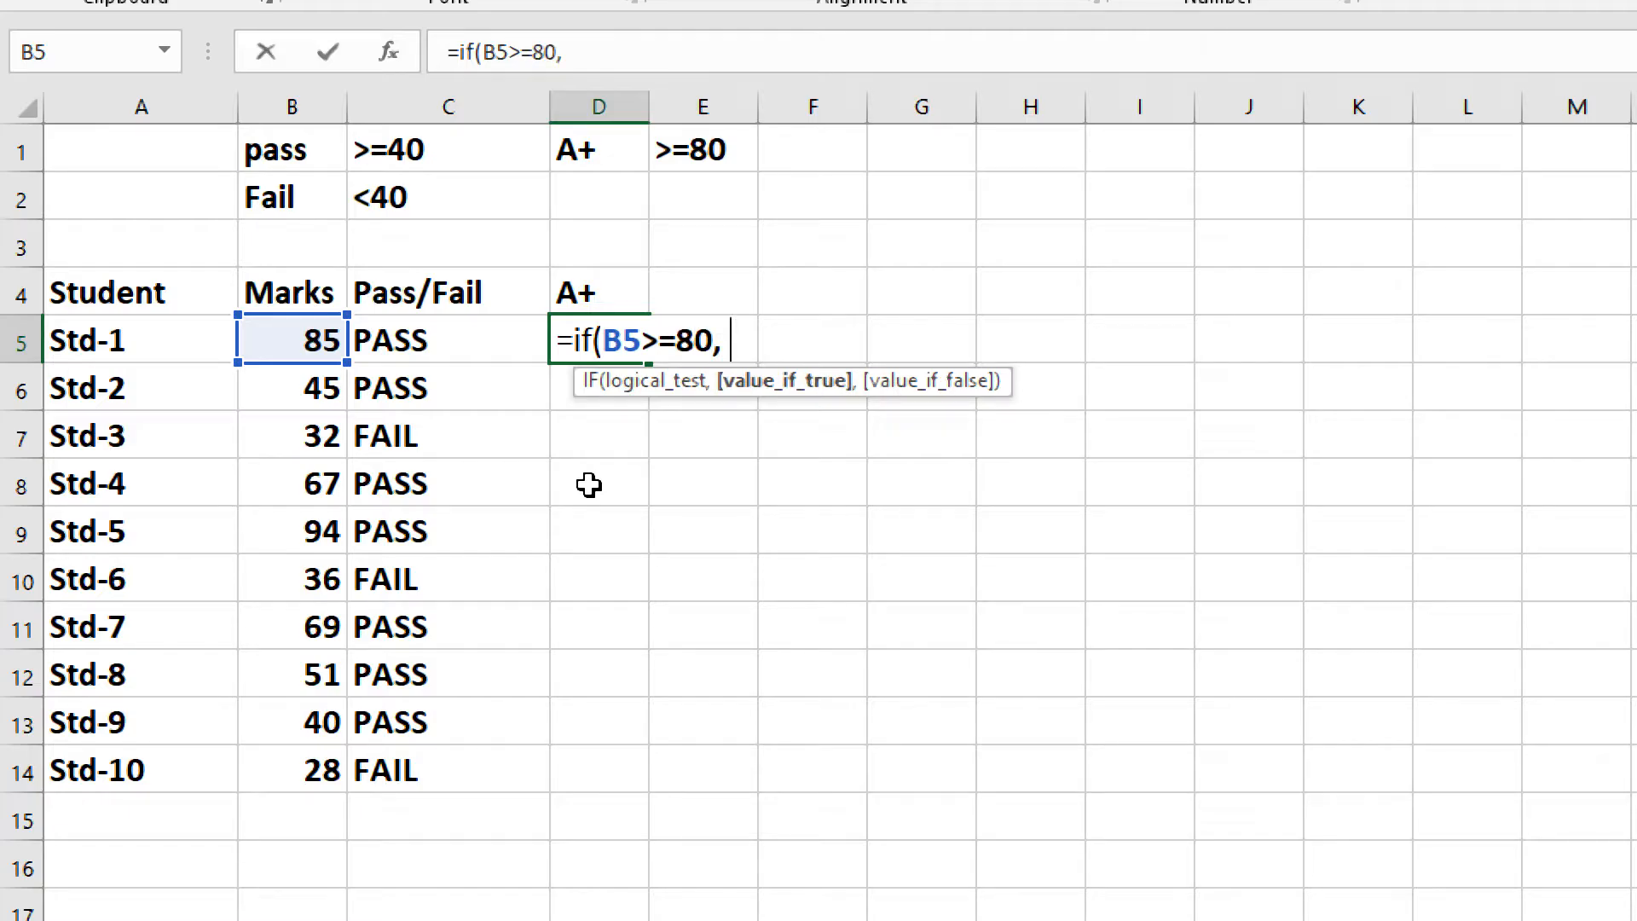
{"action": "type", "text": "\"A+\","}
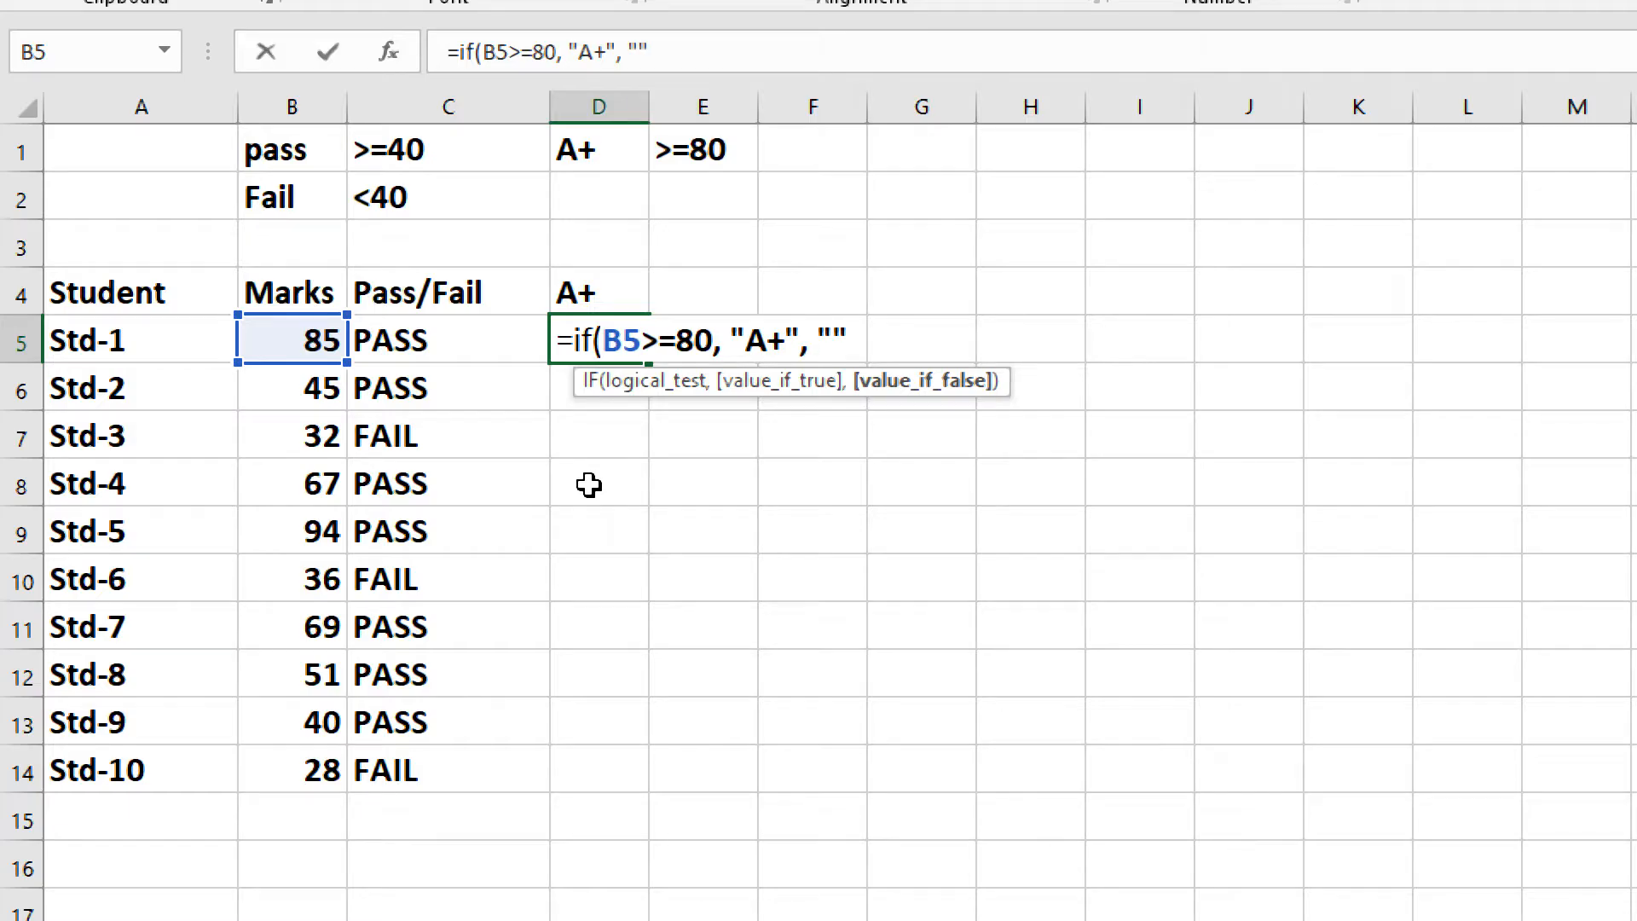
{"action": "type", "text": "\"\")"}
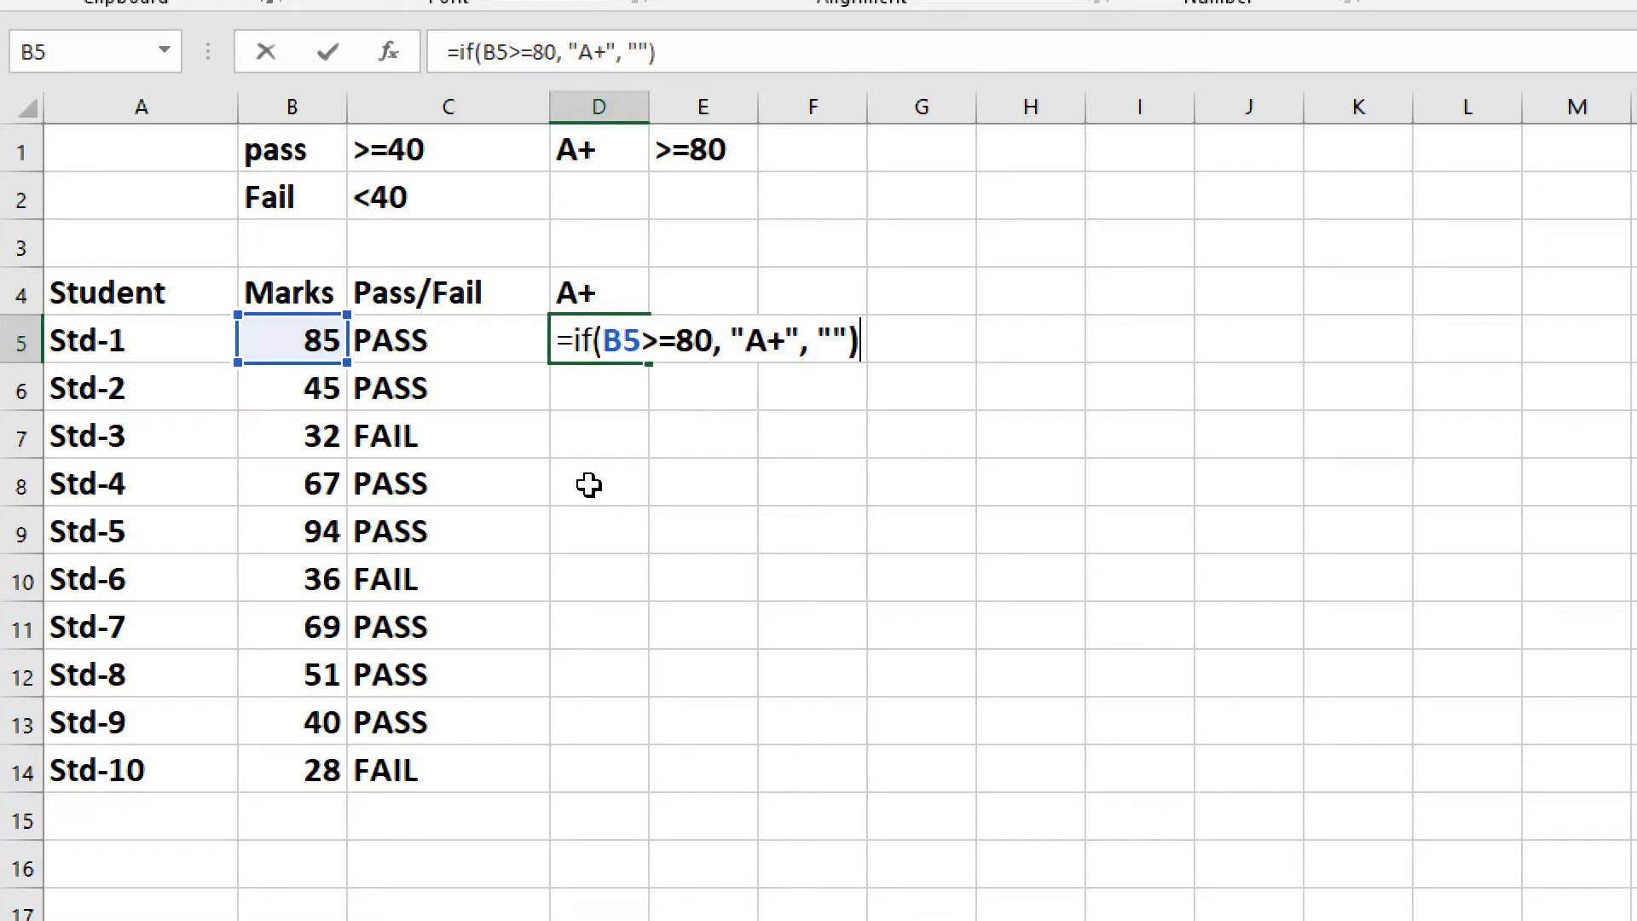
{"action": "left_click", "coordinate": [833, 341]}
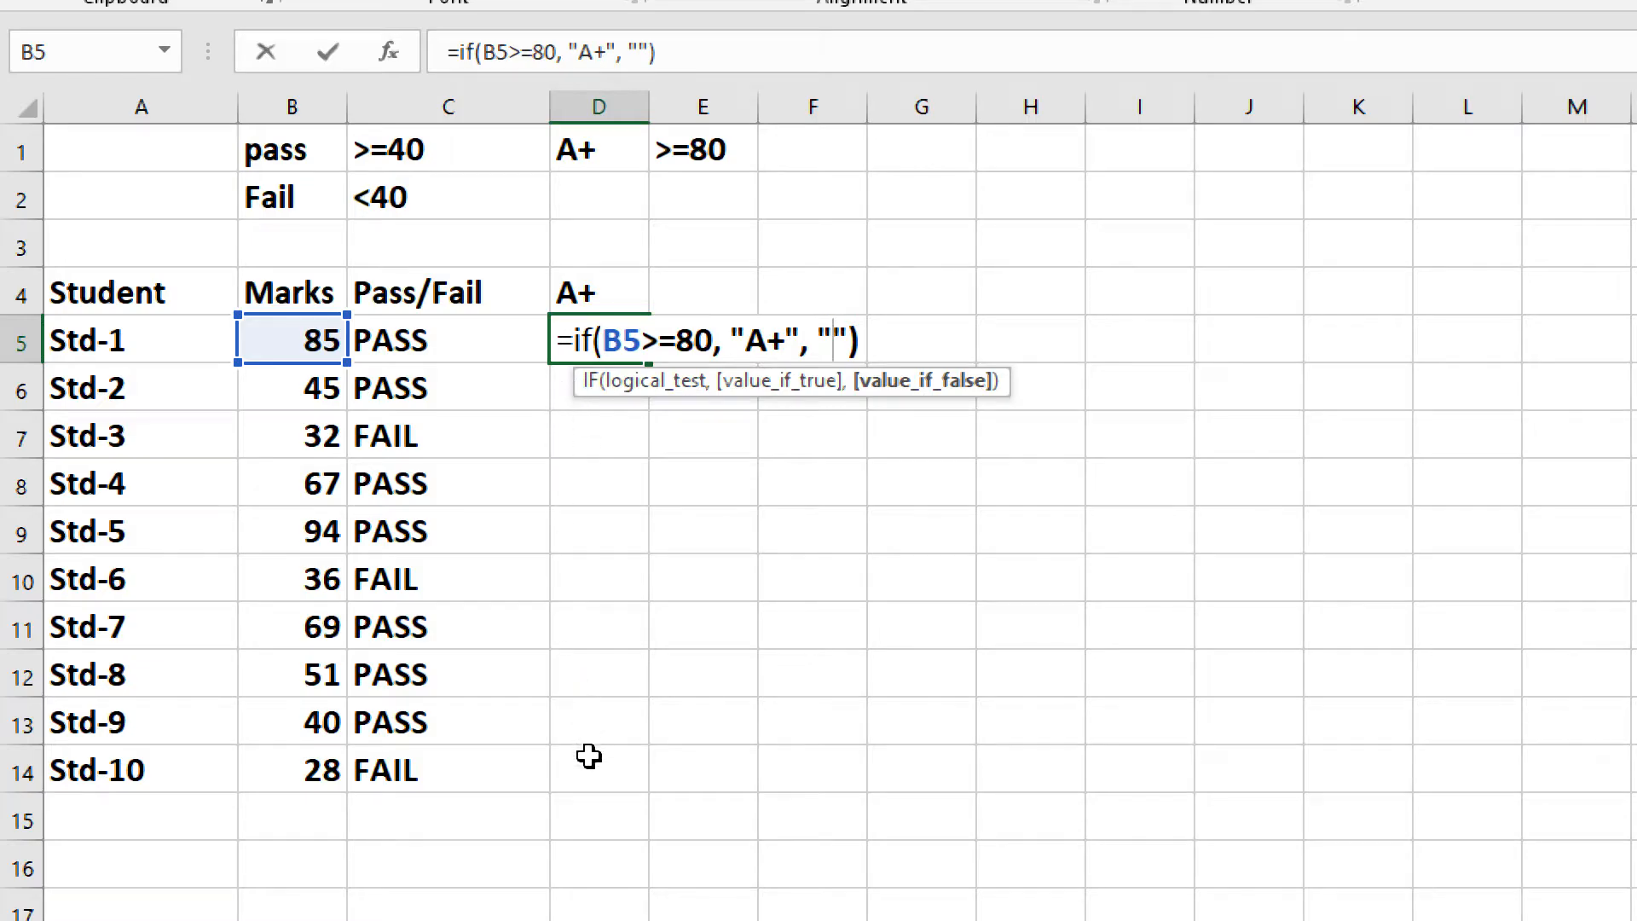
{"action": "key", "text": "Return"}
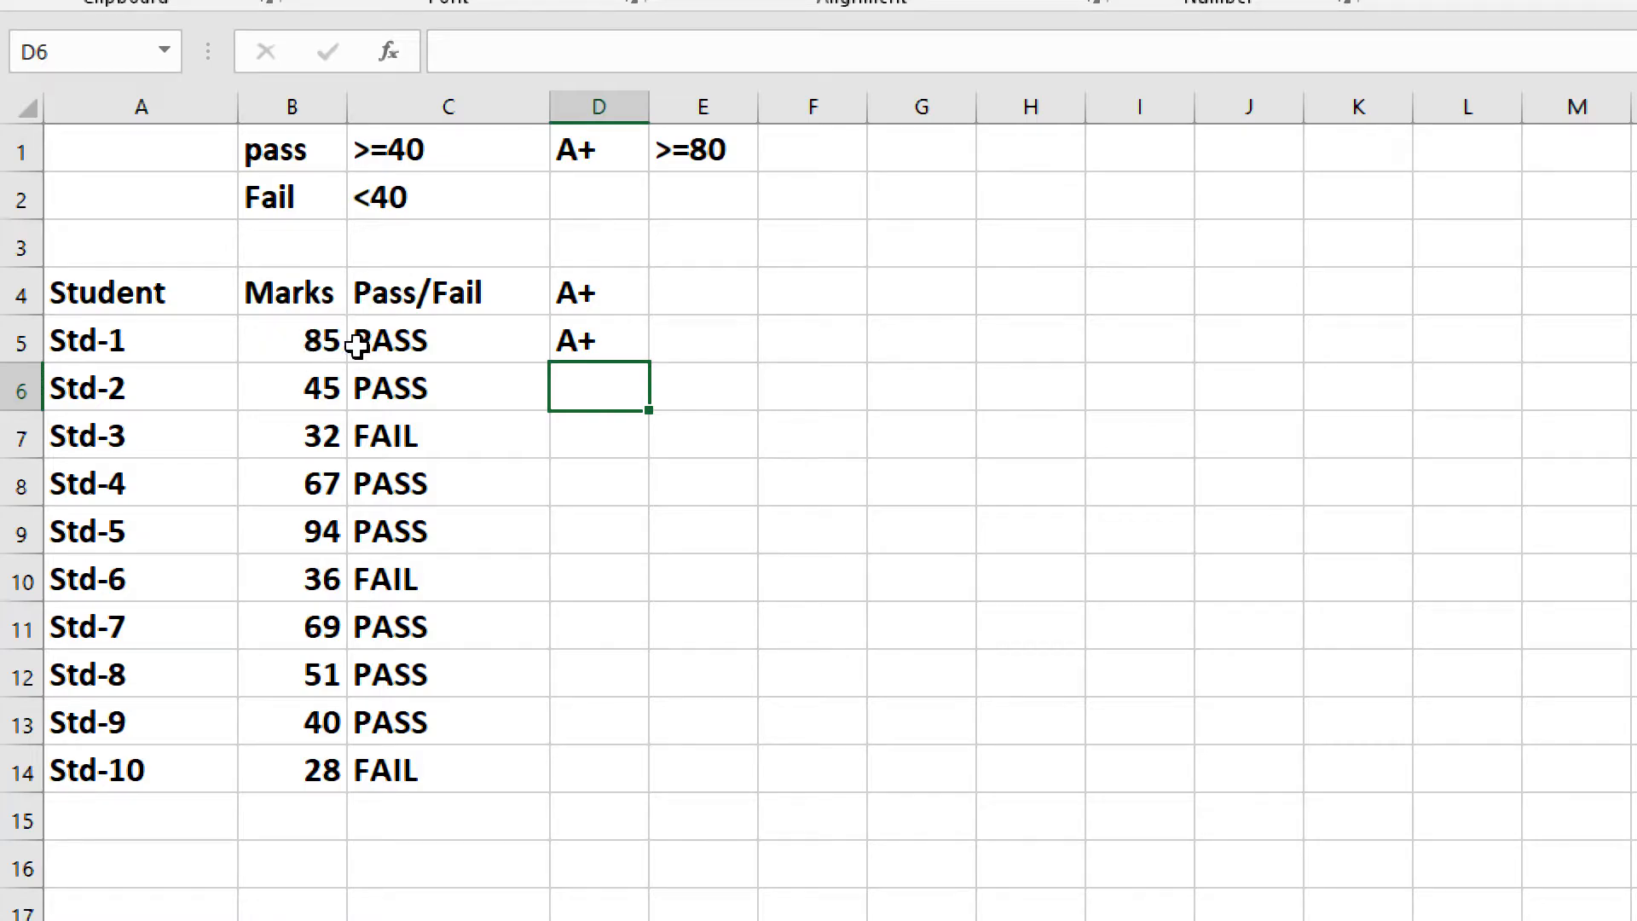
{"action": "left_click", "coordinate": [578, 343]}
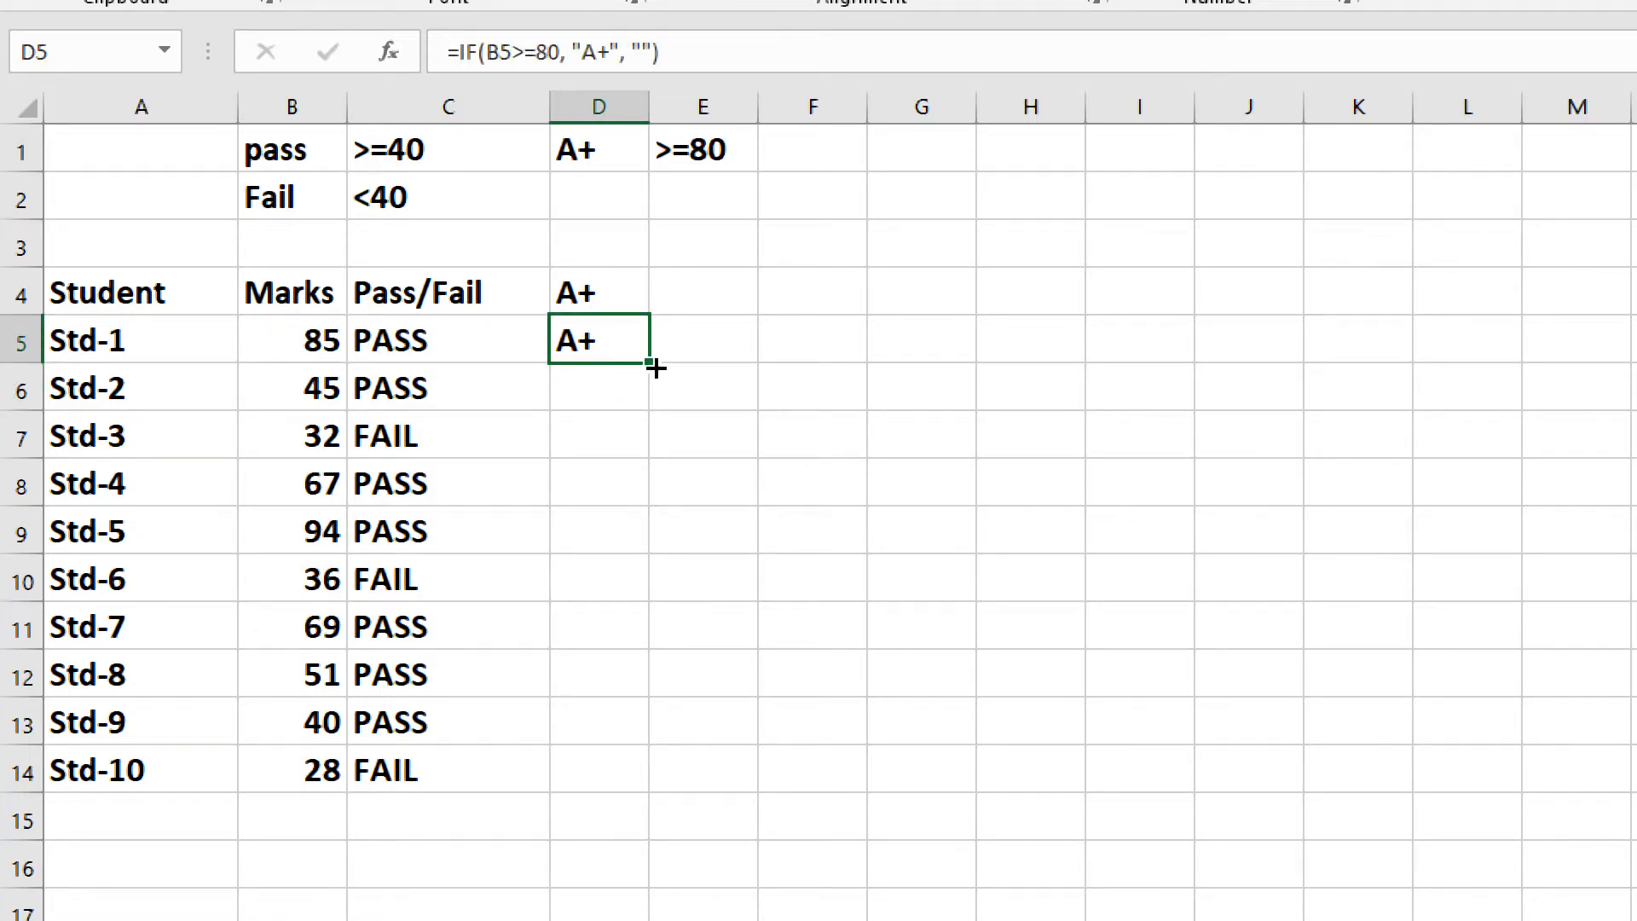
{"action": "left_click_drag", "start_coordinate": [648, 368], "coordinate": [640, 797]}
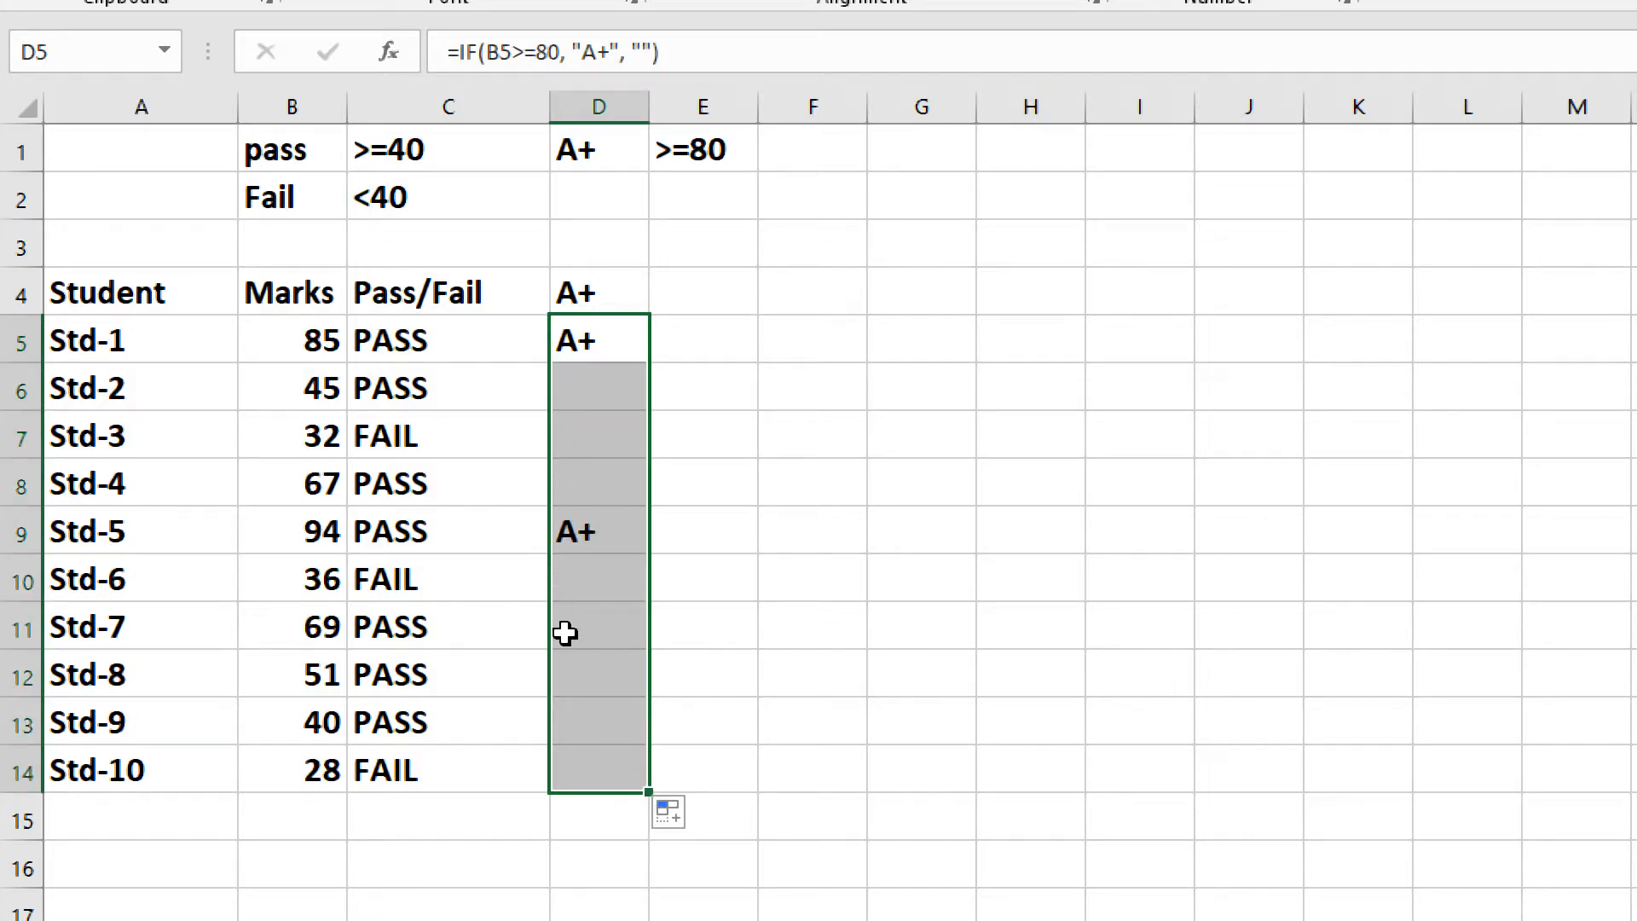
Inspect the filled A+ formulas in D5, D9, D6, D7 and D14, including the empty-text value used when the test is false.
{"action": "left_click", "coordinate": [581, 680]}
{"action": "left_click", "coordinate": [578, 339]}
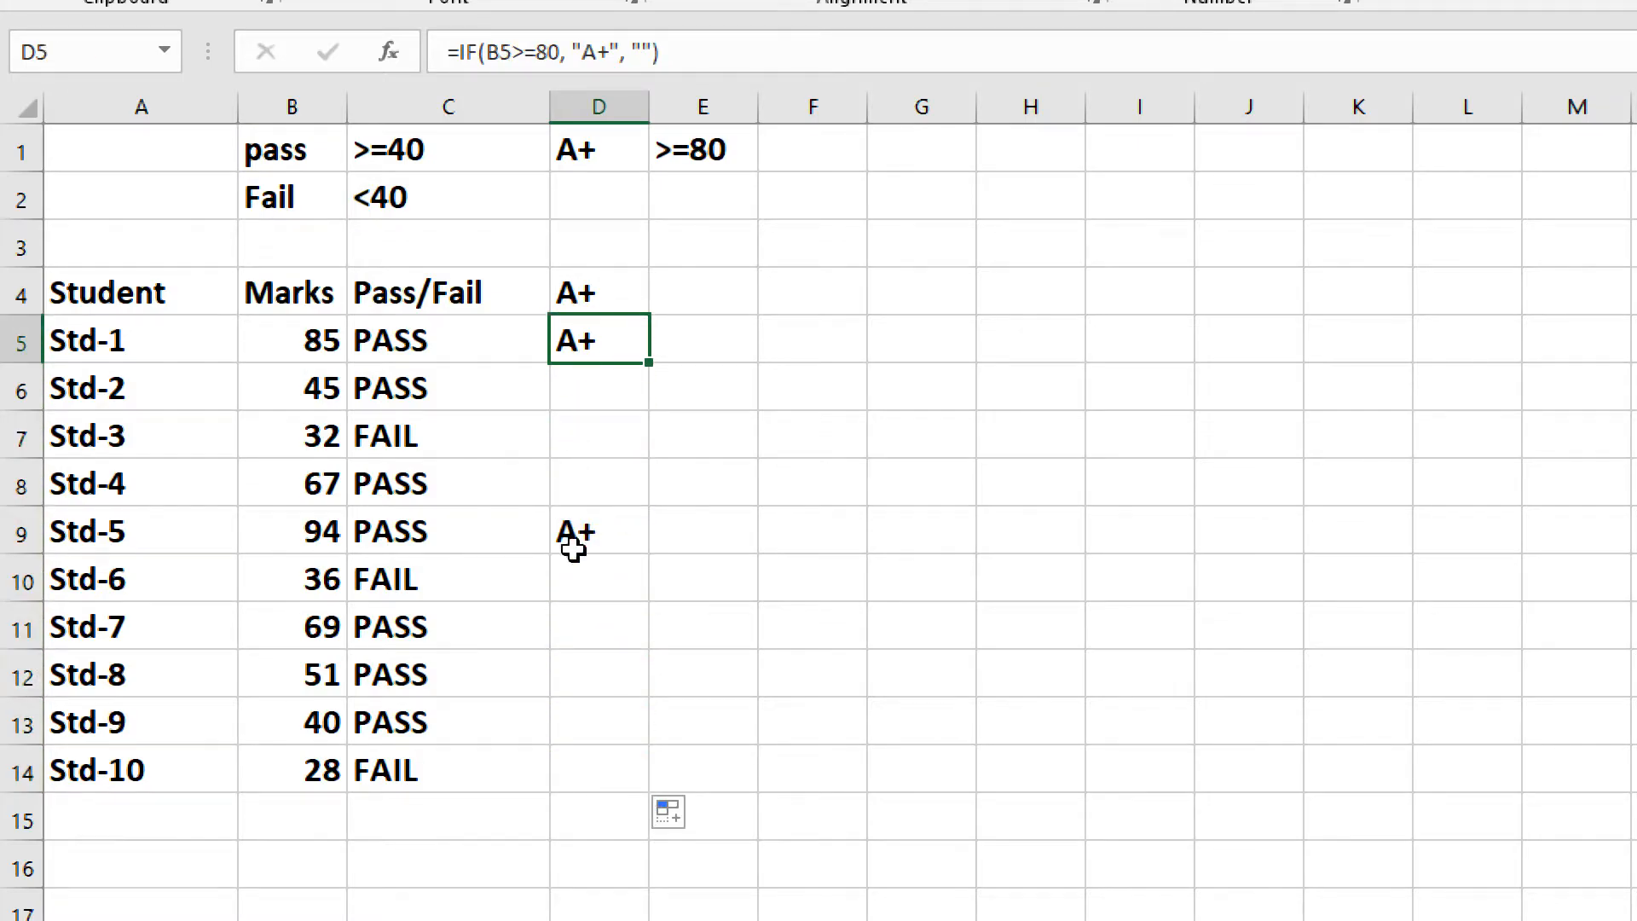
{"action": "left_click", "coordinate": [576, 537]}
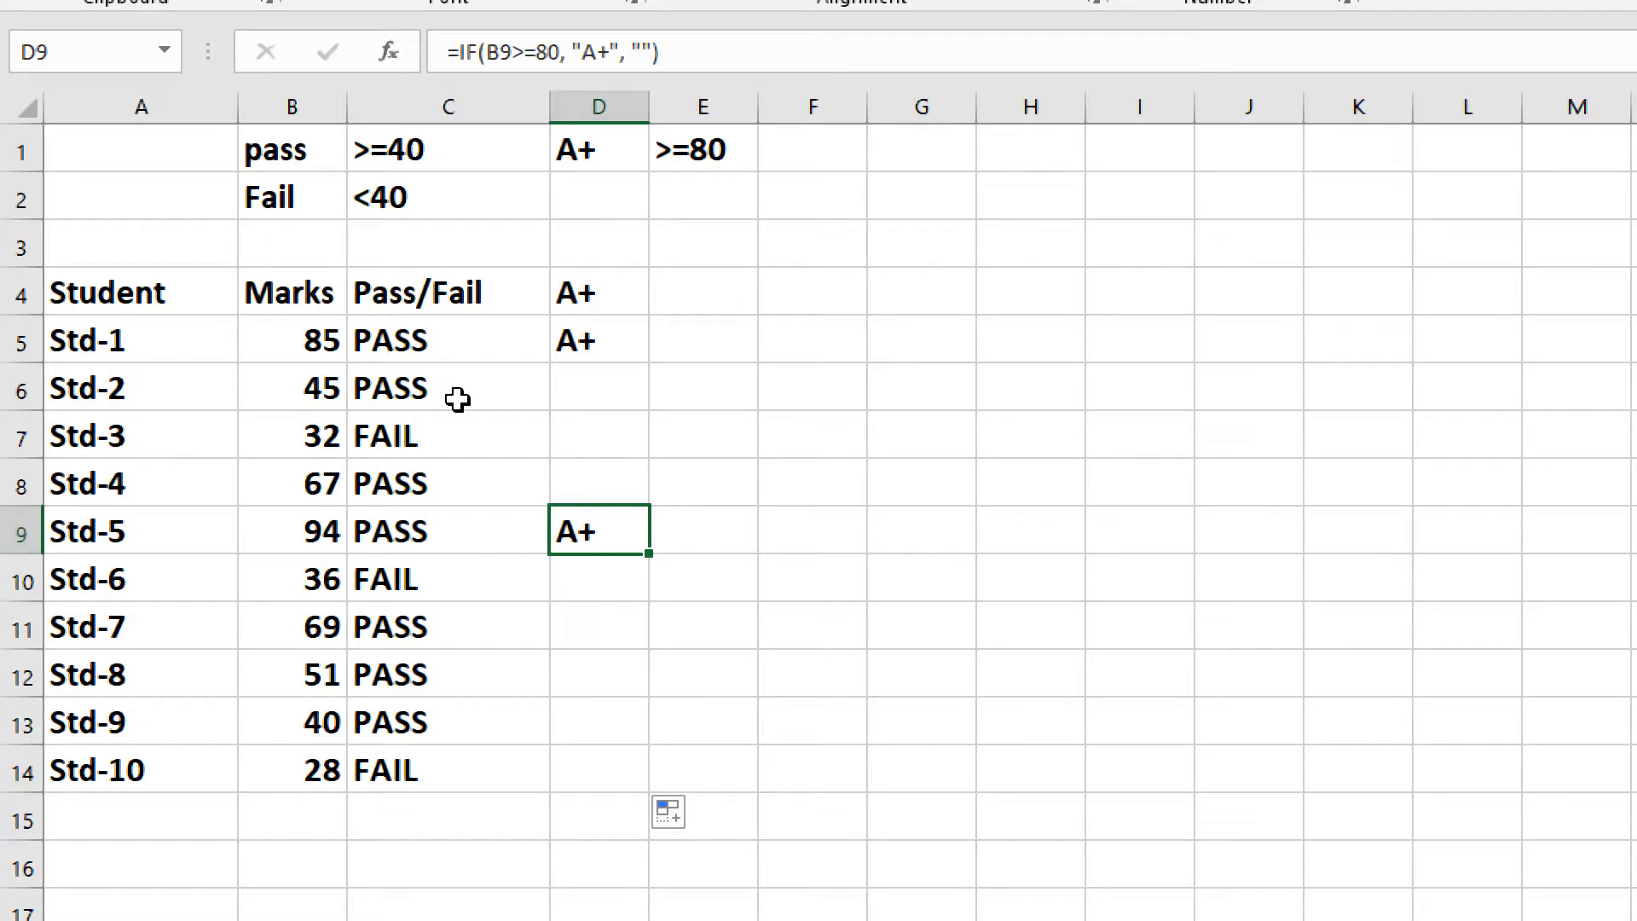
{"action": "left_click", "coordinate": [577, 371]}
{"action": "double_click", "coordinate": [577, 371]}
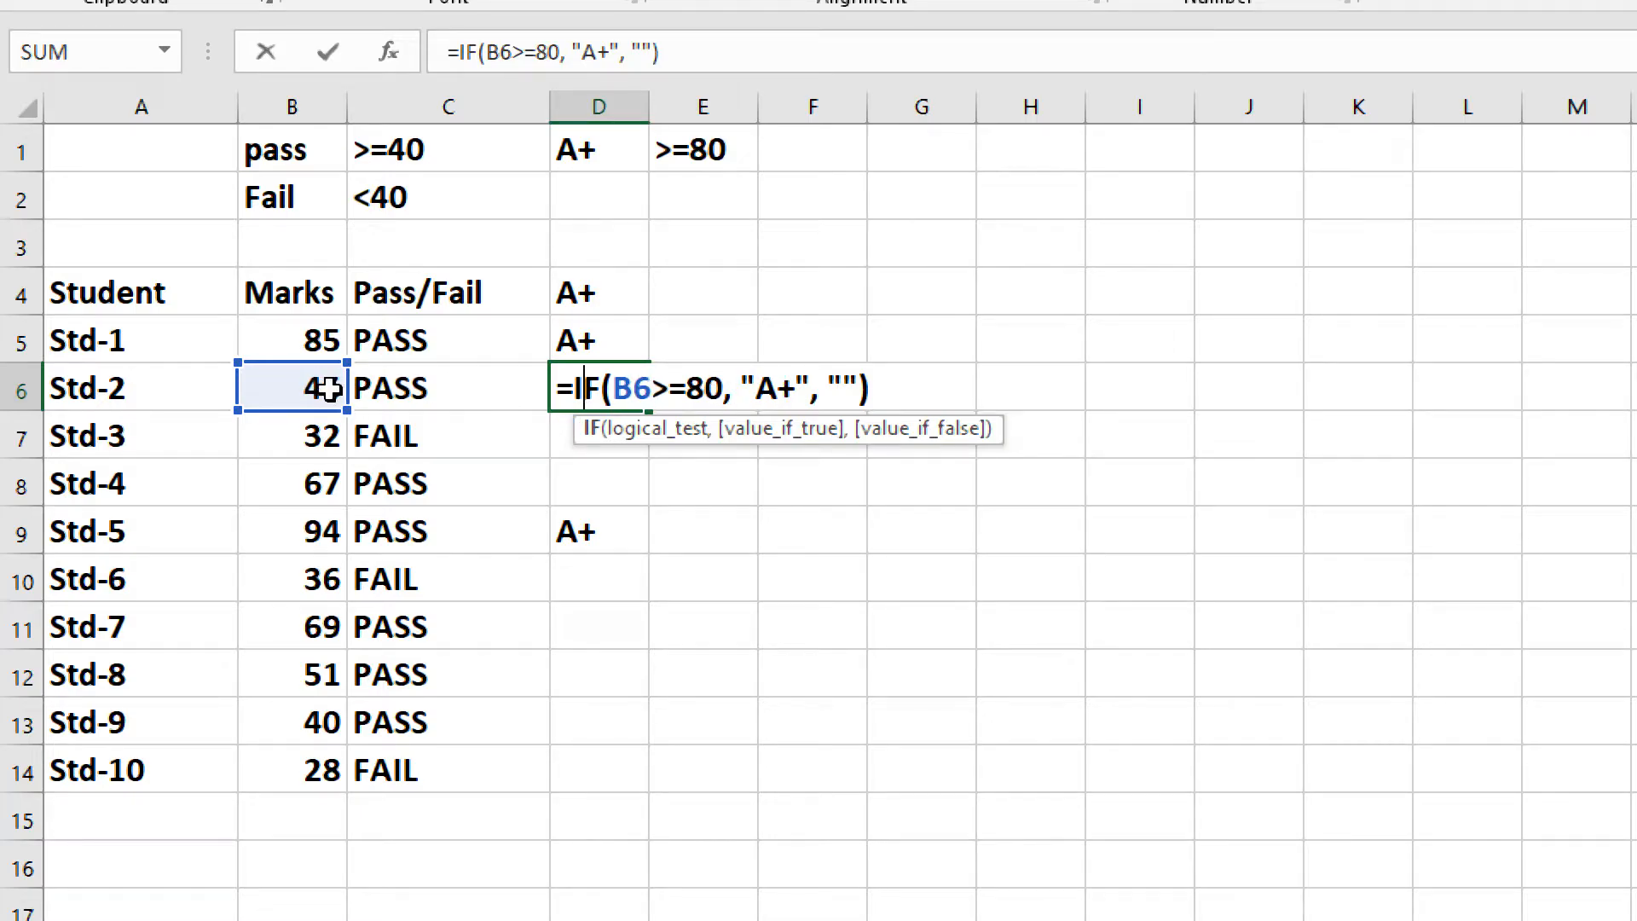
{"action": "left_click", "coordinate": [842, 388]}
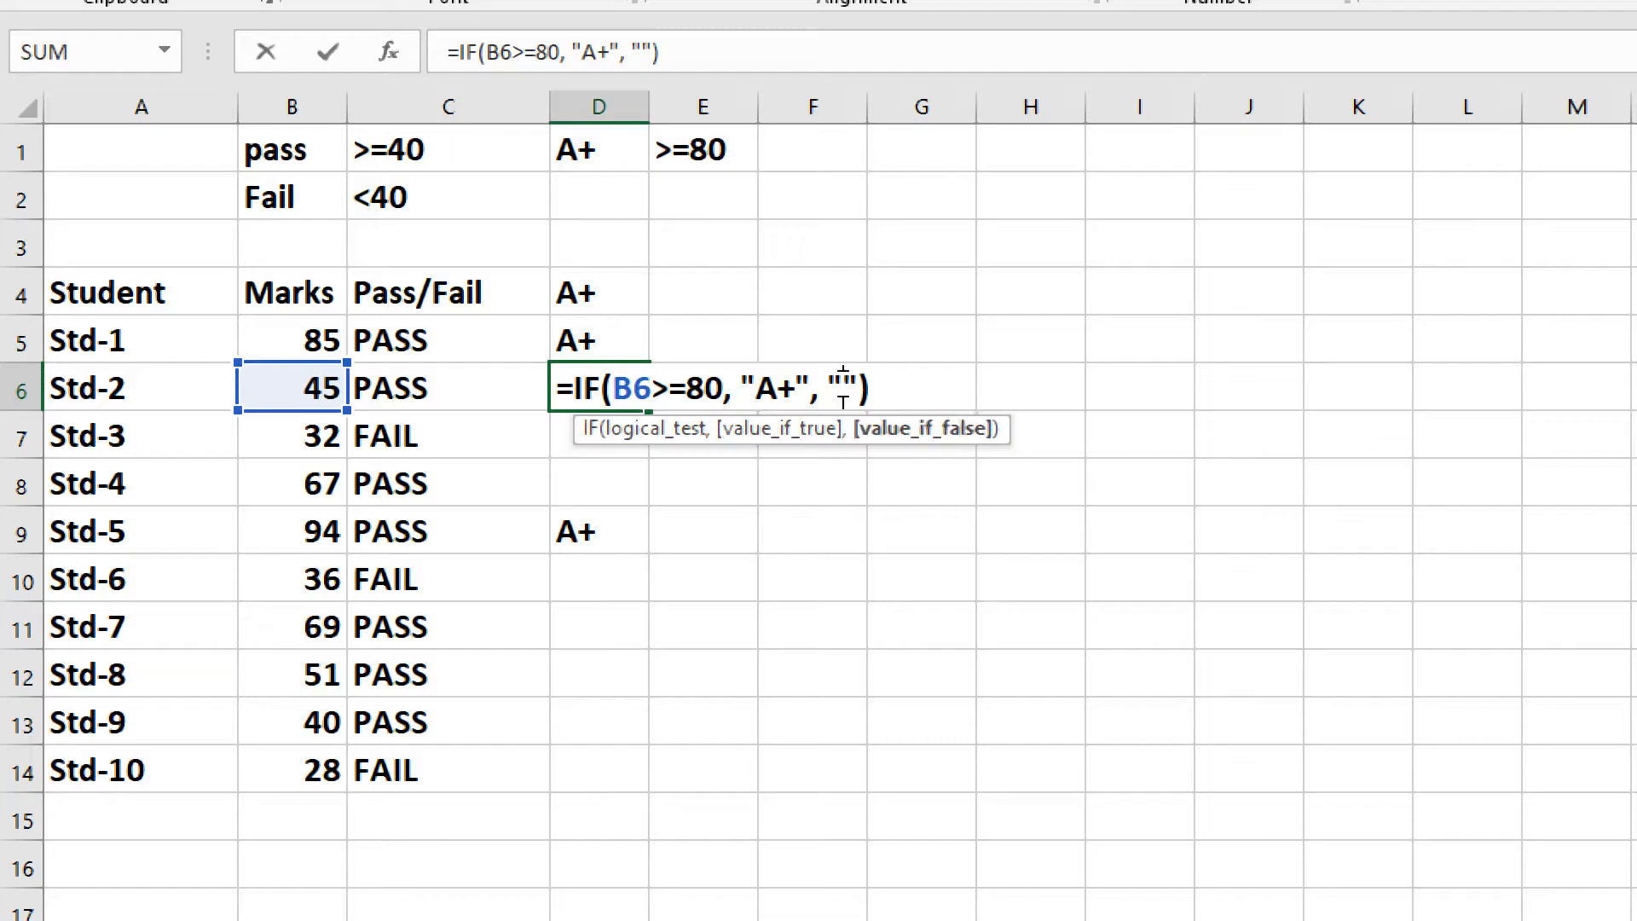
{"action": "key", "text": "Escape"}
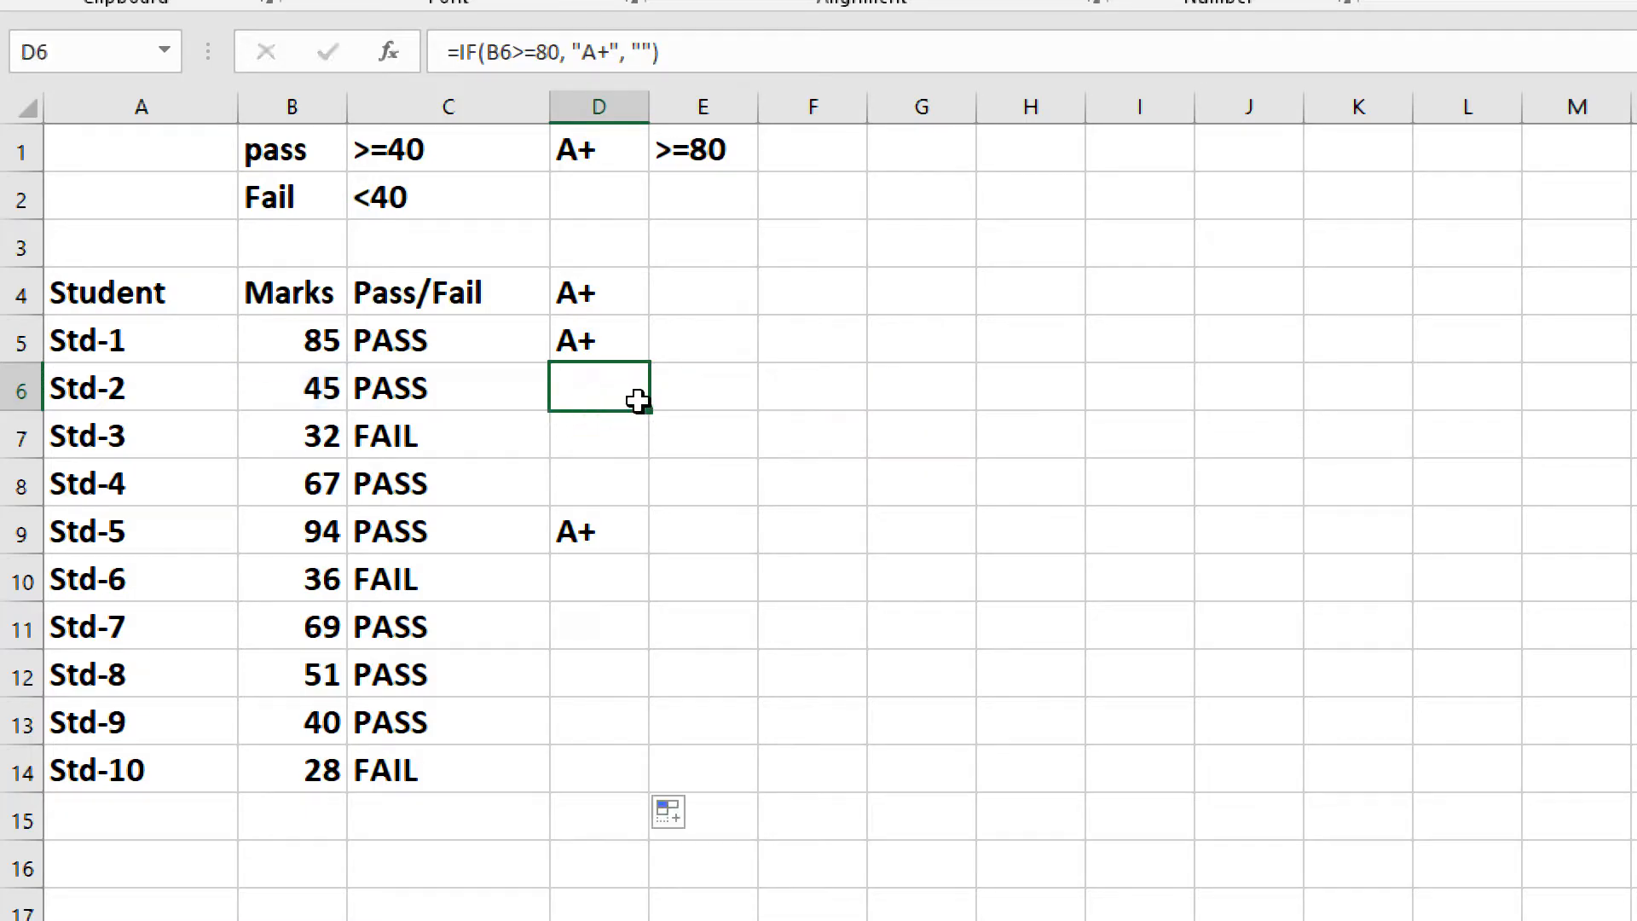
{"action": "left_click", "coordinate": [633, 441]}
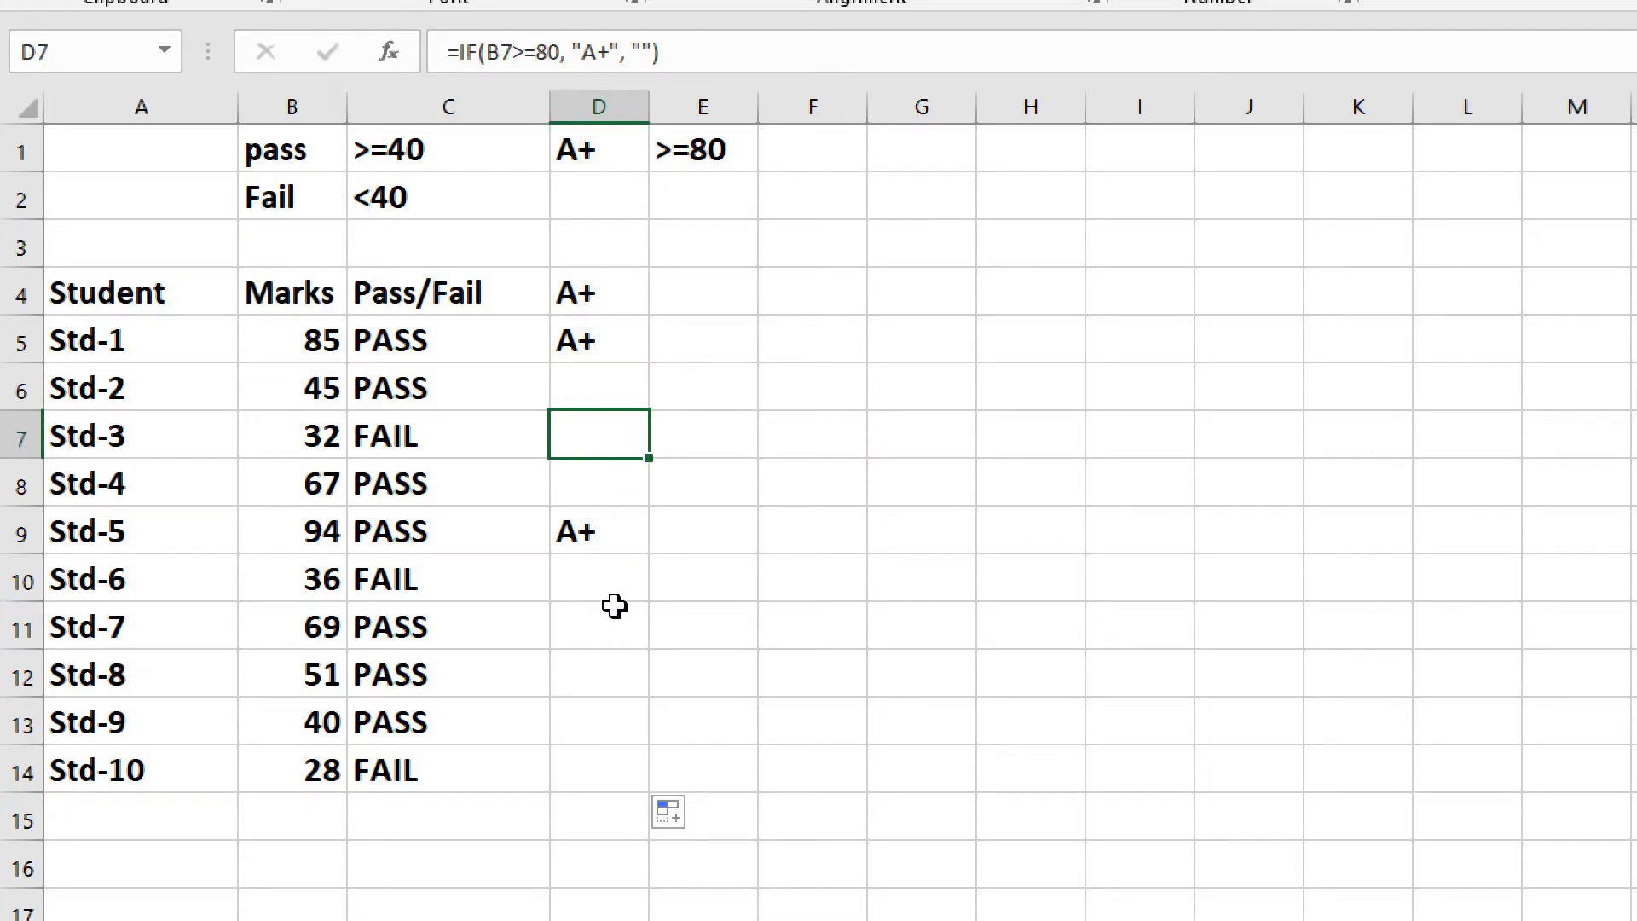
{"action": "left_click", "coordinate": [597, 782]}
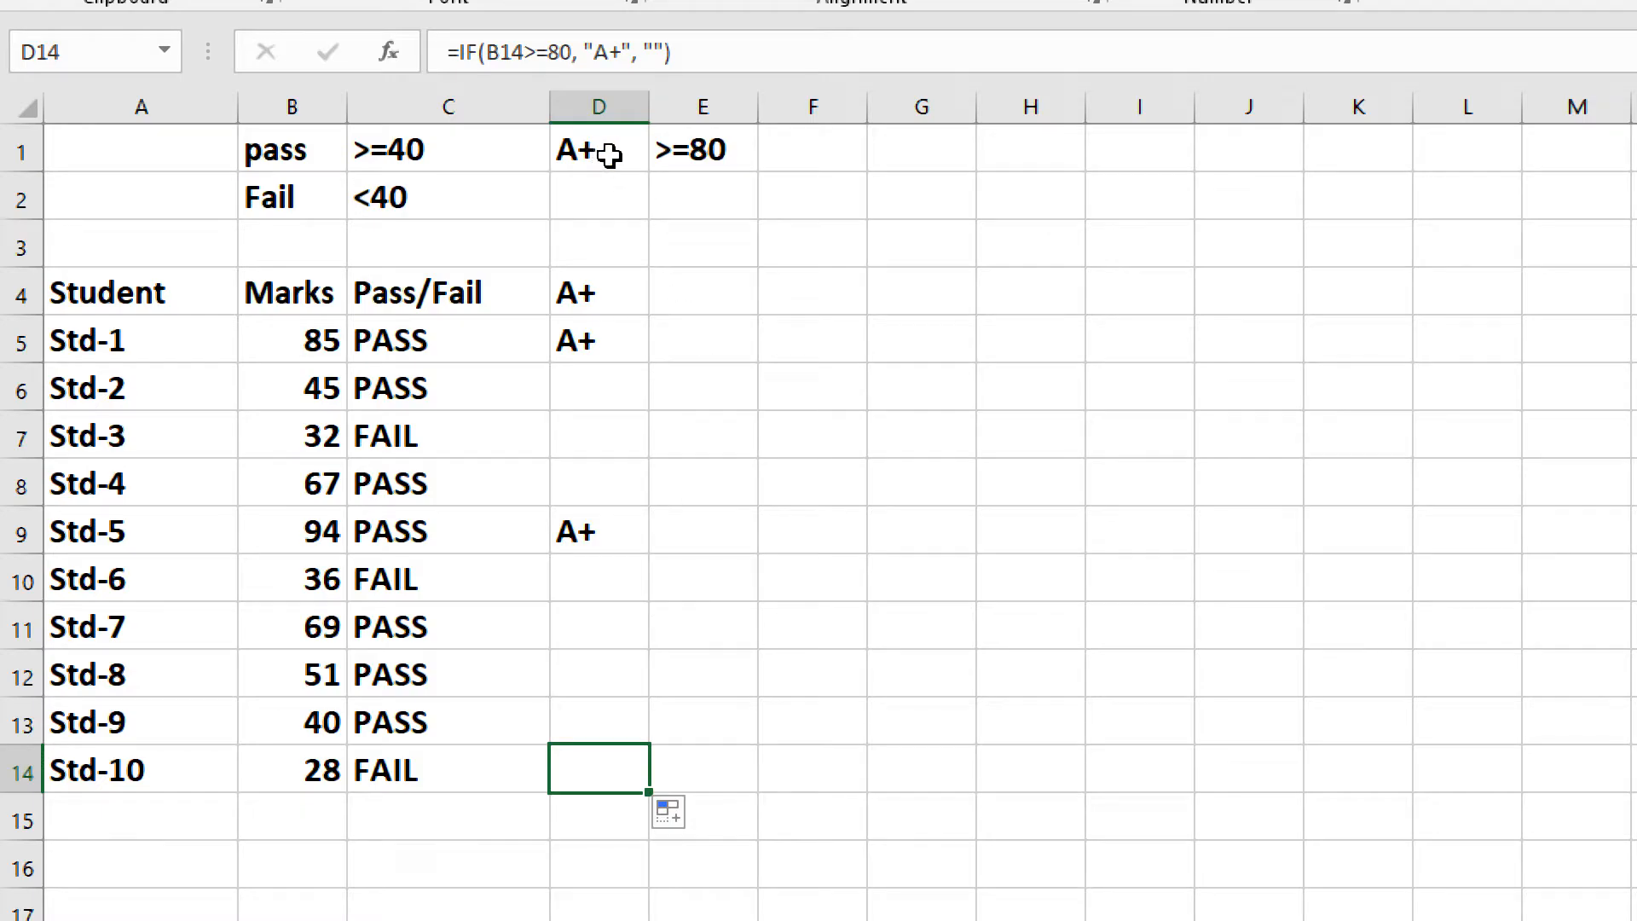
Widen column D and extend the criterion label in D1 to "A+ / pass / fail".
{"action": "left_click_drag", "start_coordinate": [645, 110], "coordinate": [785, 109]}
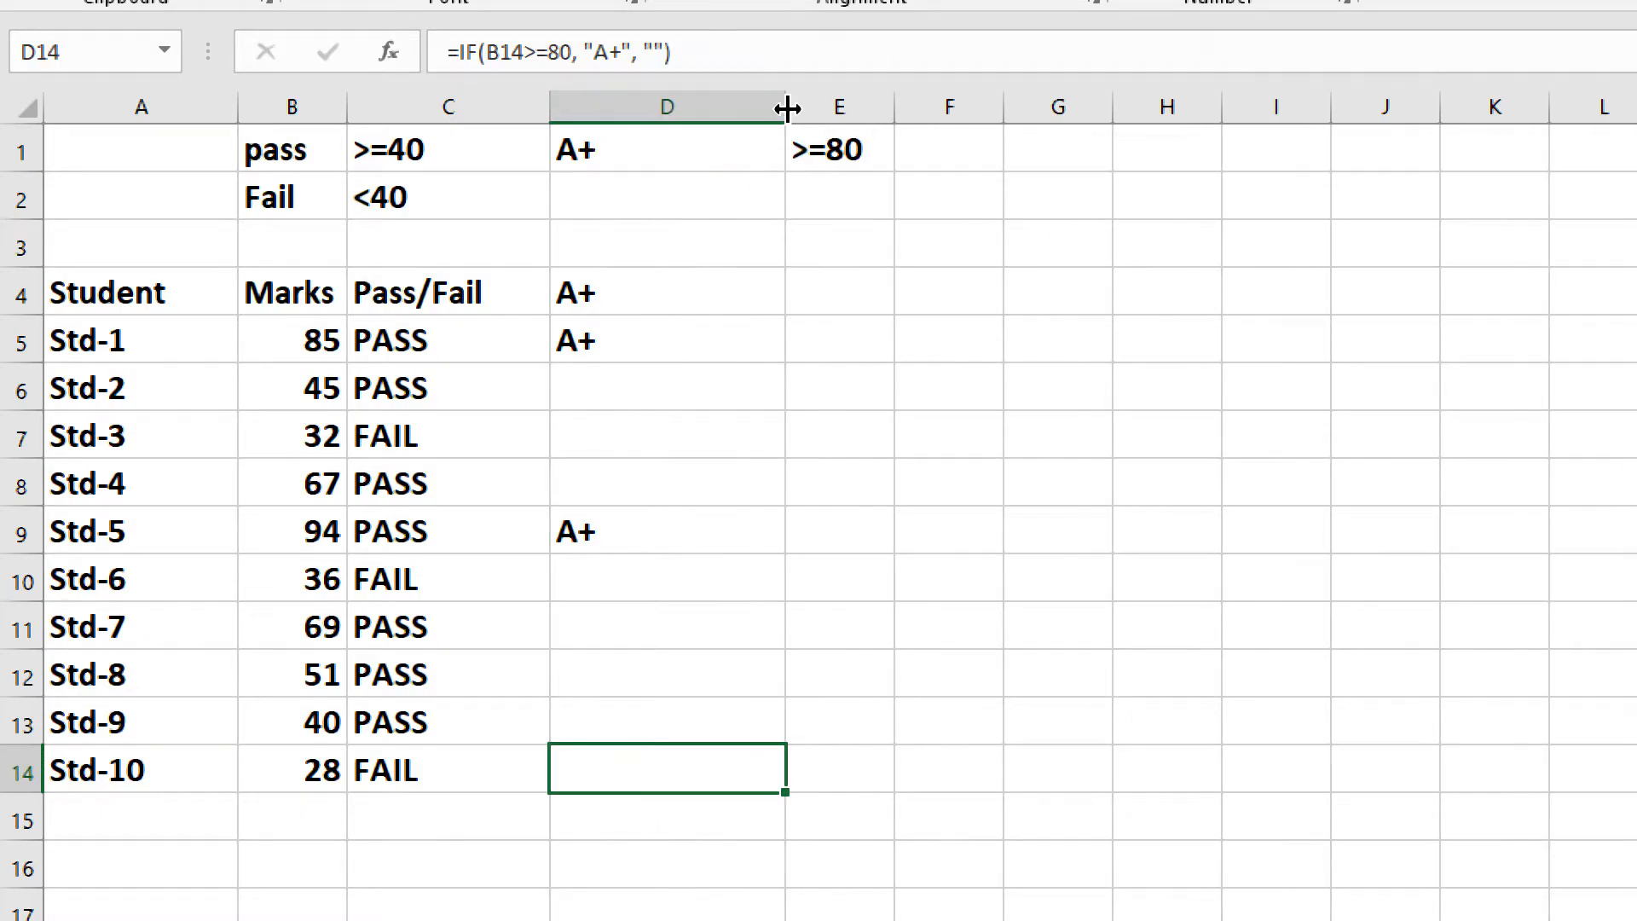
{"action": "double_click", "coordinate": [608, 152]}
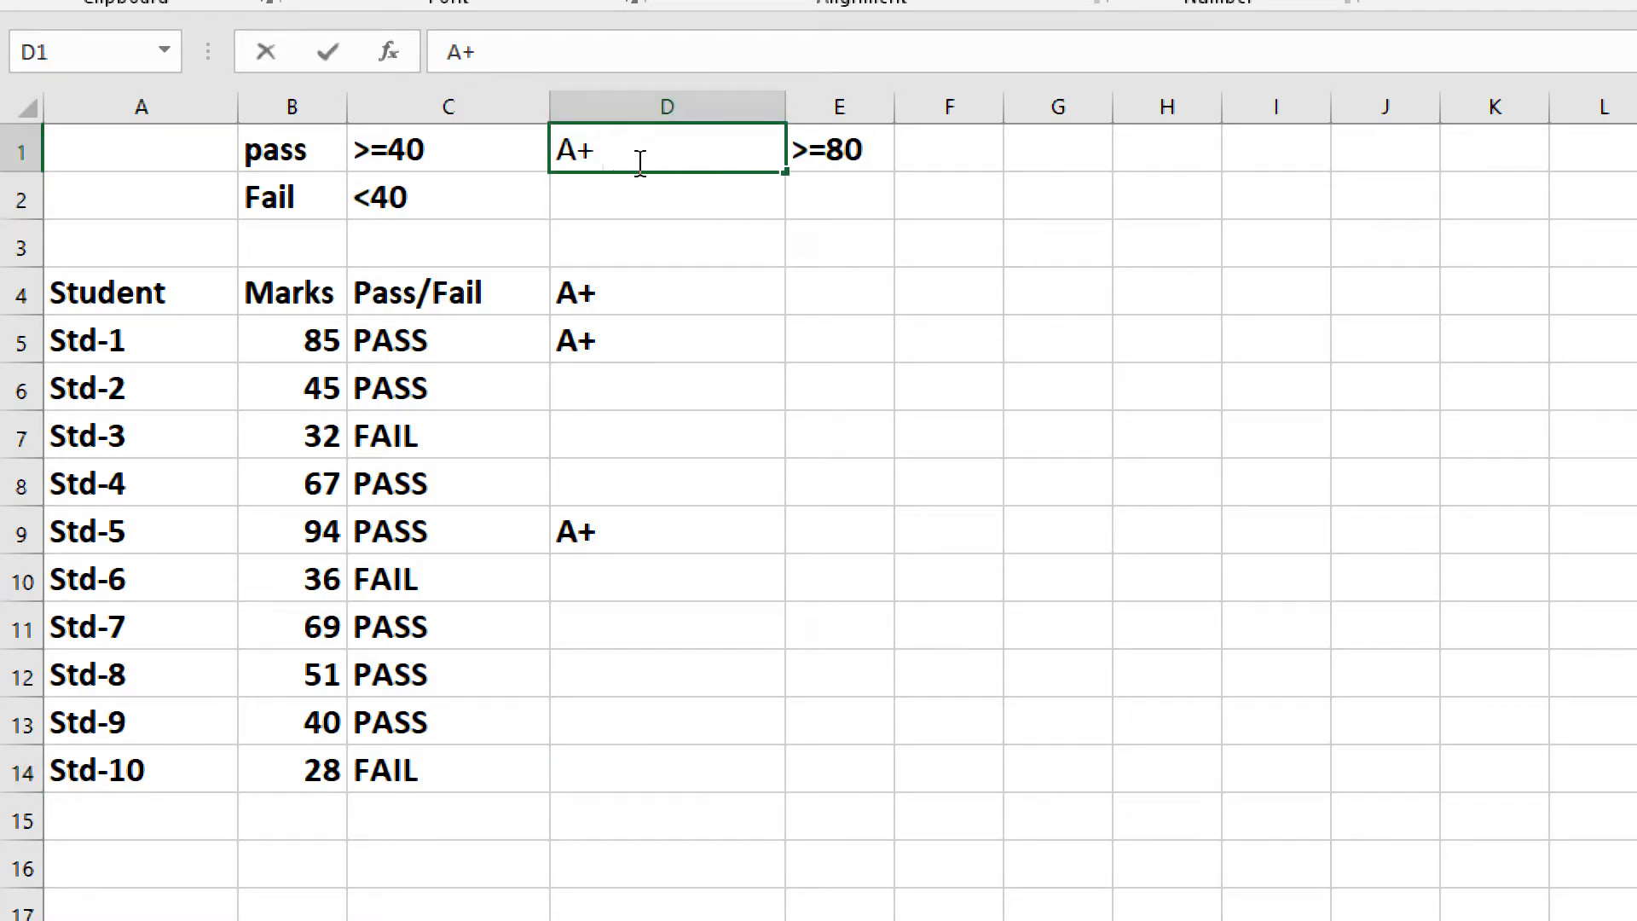
{"action": "type", "text": "/ pass"}
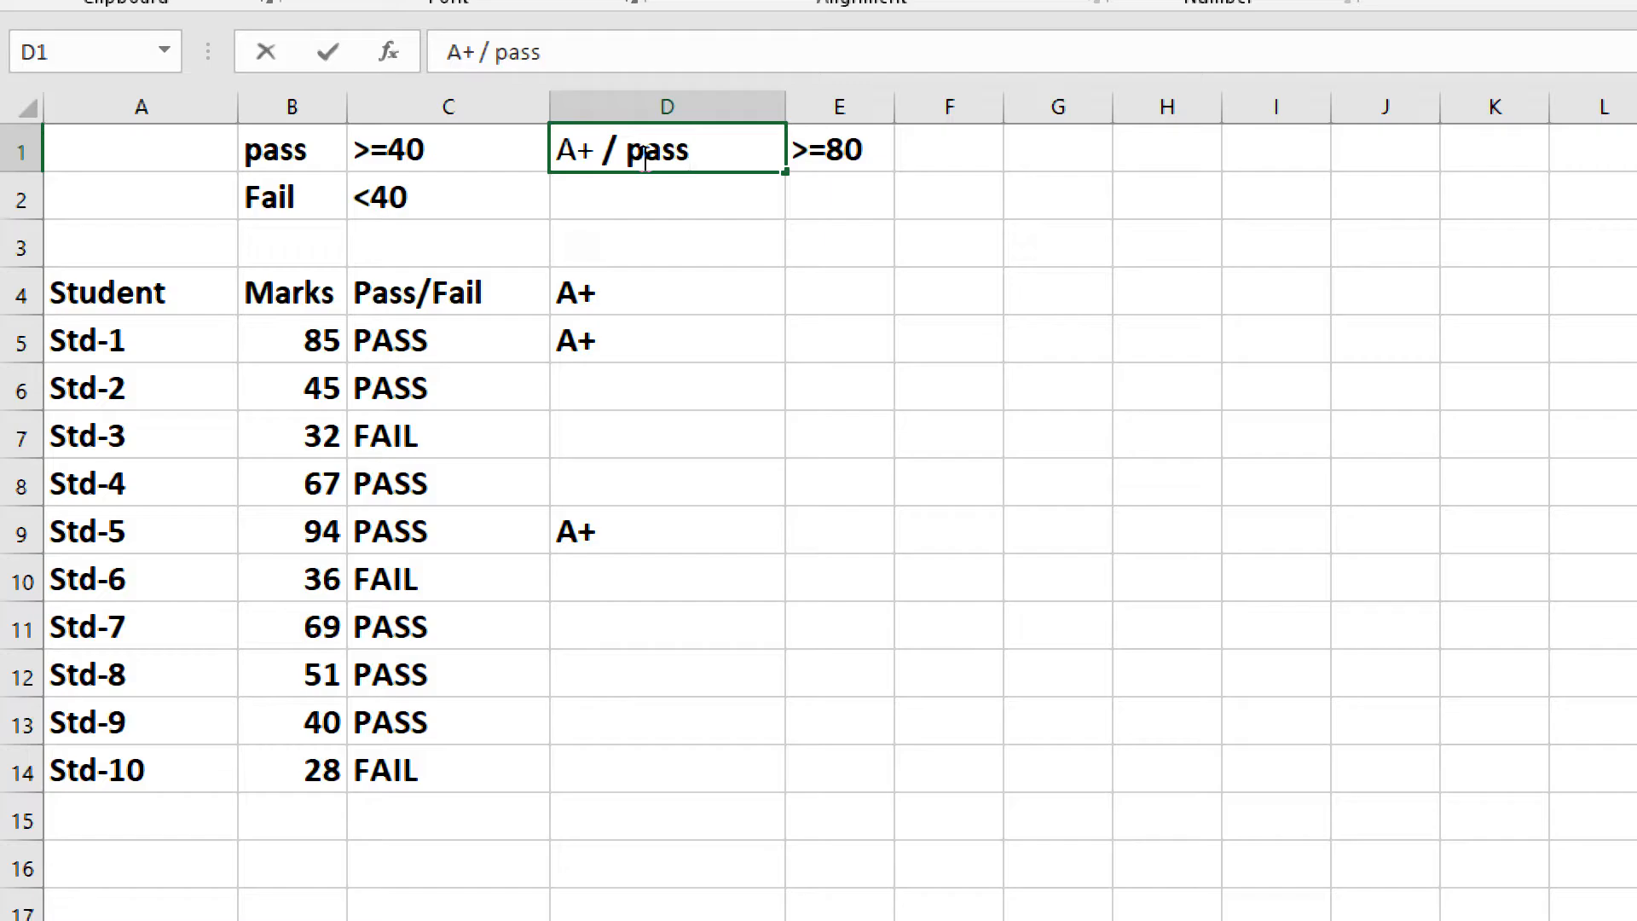
{"action": "type", "text": " / fail"}
{"action": "key", "text": "Return"}
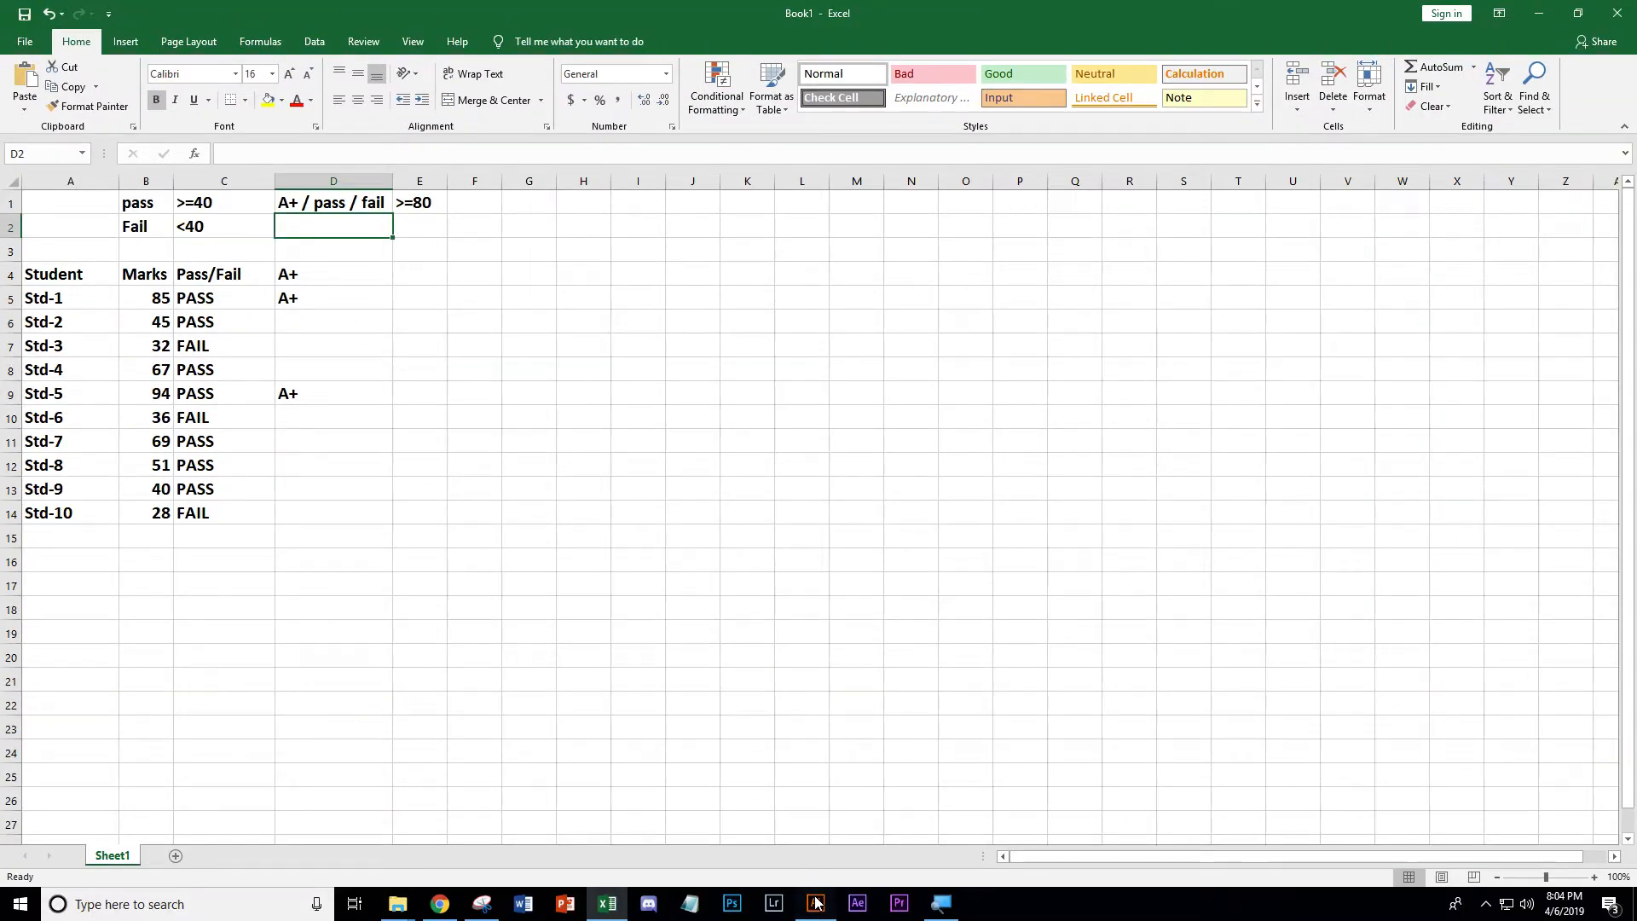
Switch to Illustrator and show the Untitled-2 document with the IF - IF Function diagram.
{"action": "left_click", "coordinate": [815, 902]}
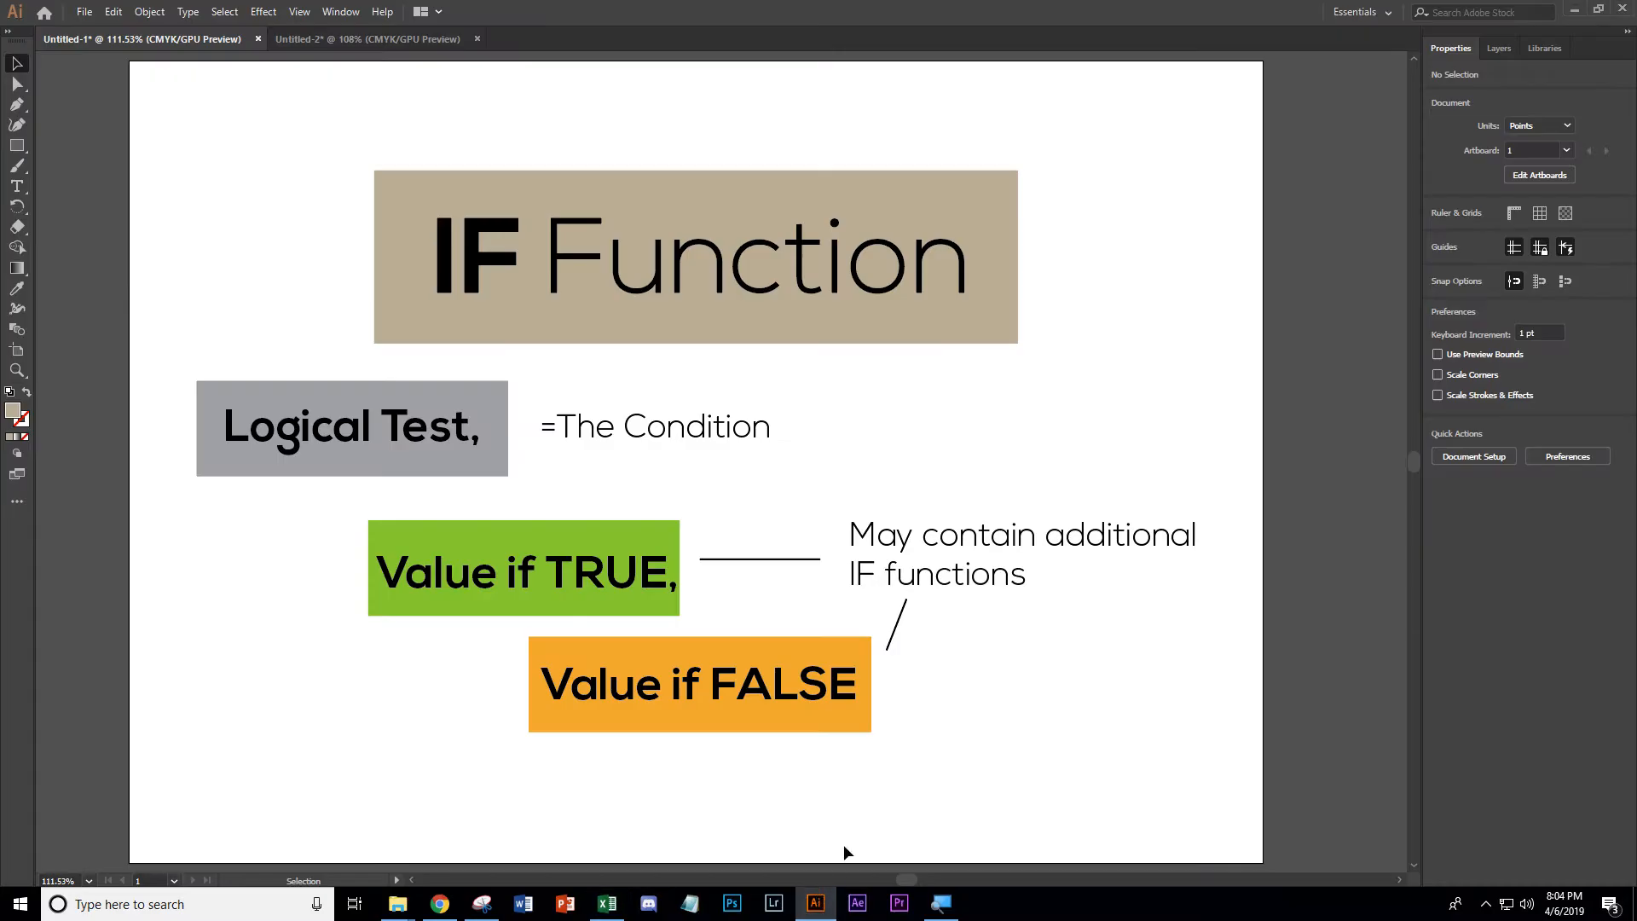
{"action": "left_click", "coordinate": [335, 40]}
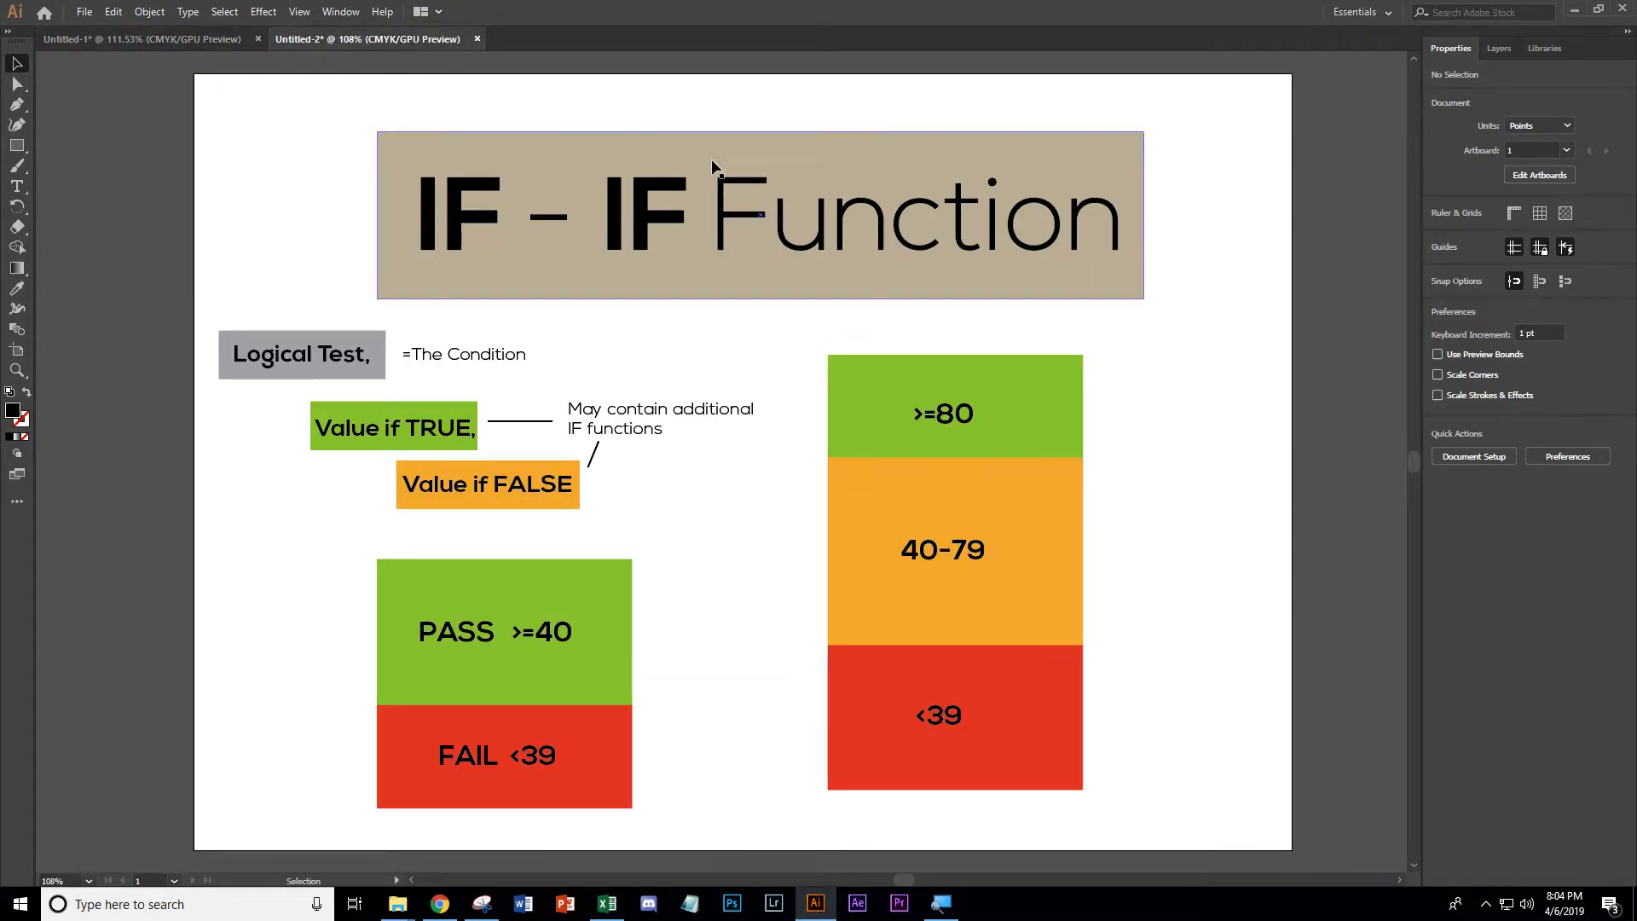
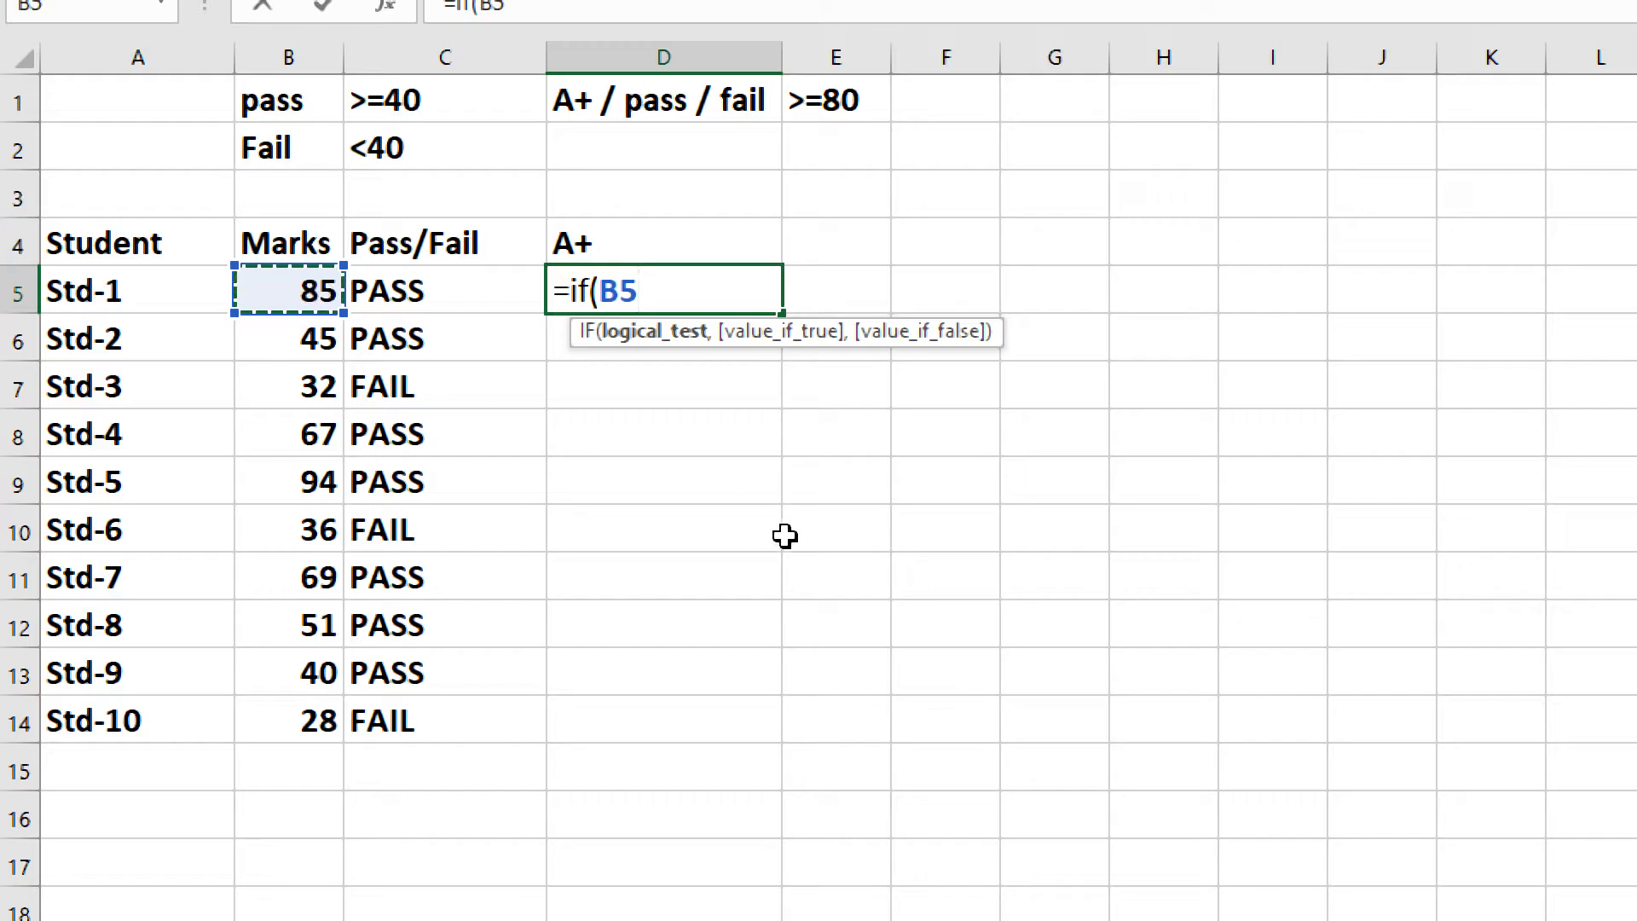
Complete the first logical test in D5 as B5<40 and place the worksheet side by side with the Illustrator diagram.
{"action": "type", "text": "<40,"}
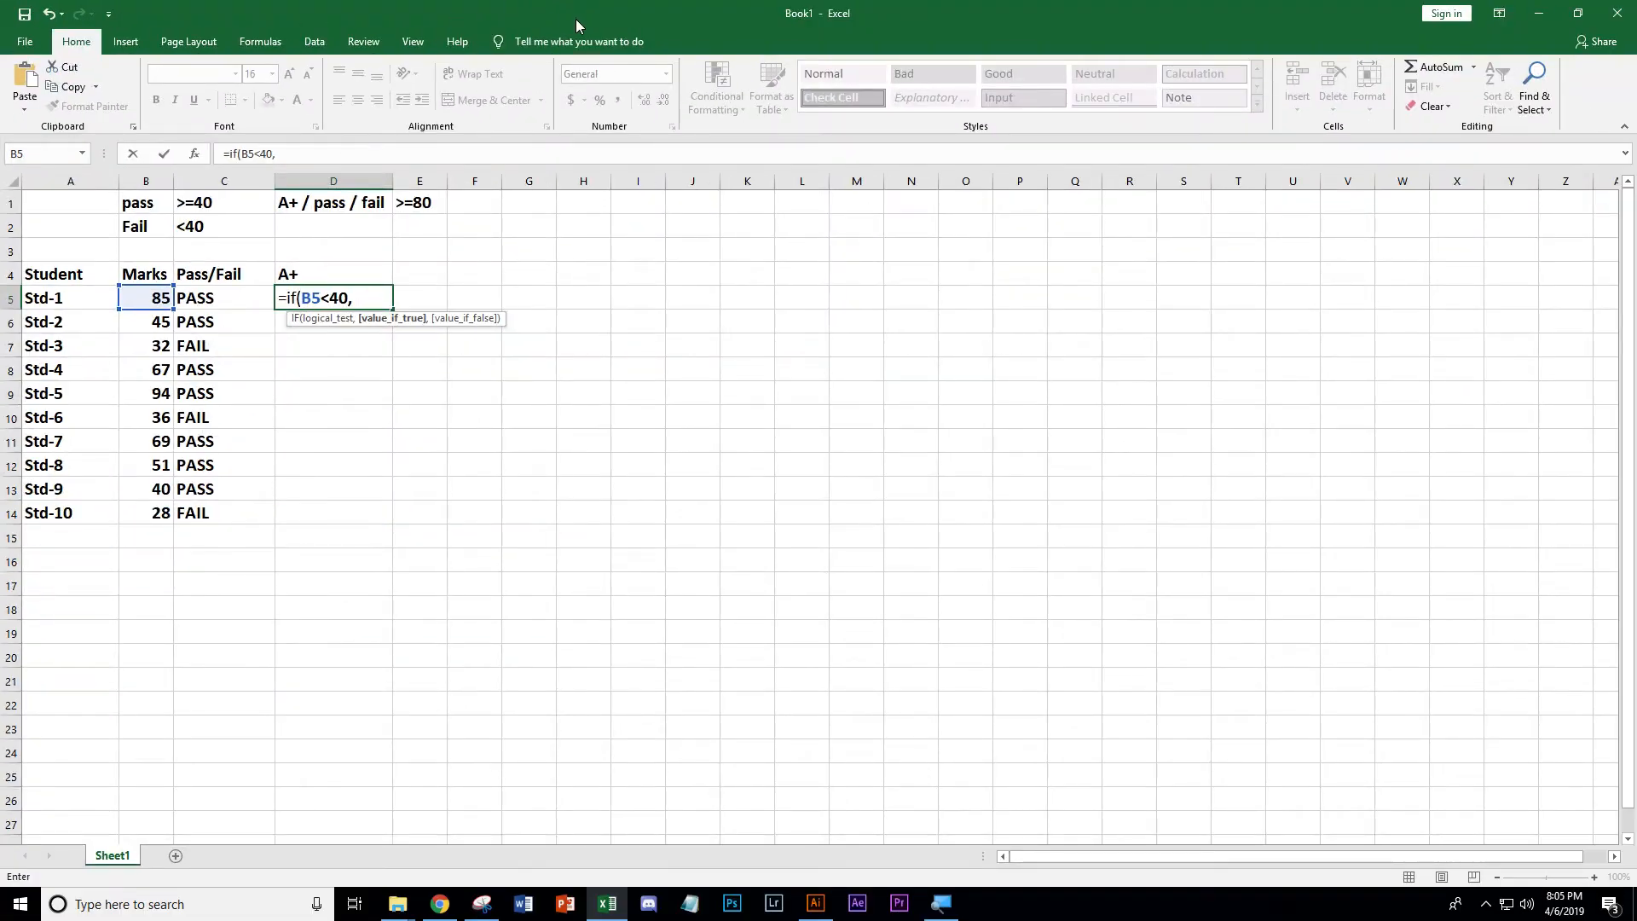
{"action": "left_click_drag", "start_coordinate": [575, 19], "coordinate": [1, 254]}
{"action": "left_click", "coordinate": [1100, 266]}
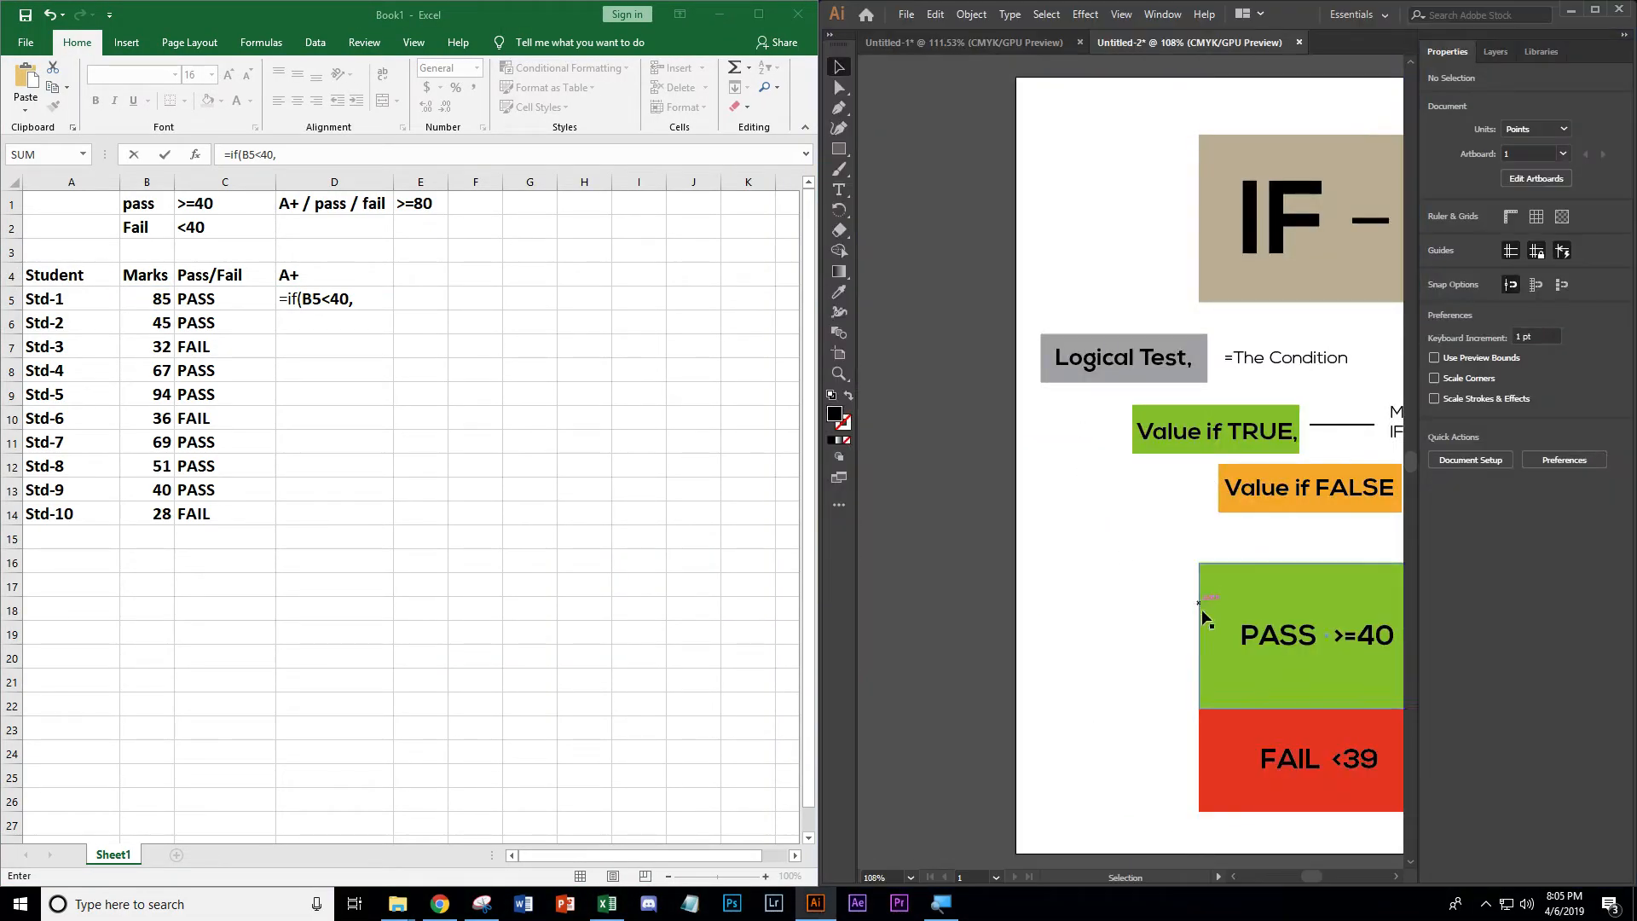
{"action": "left_click_drag", "start_coordinate": [1303, 880], "coordinate": [1397, 873]}
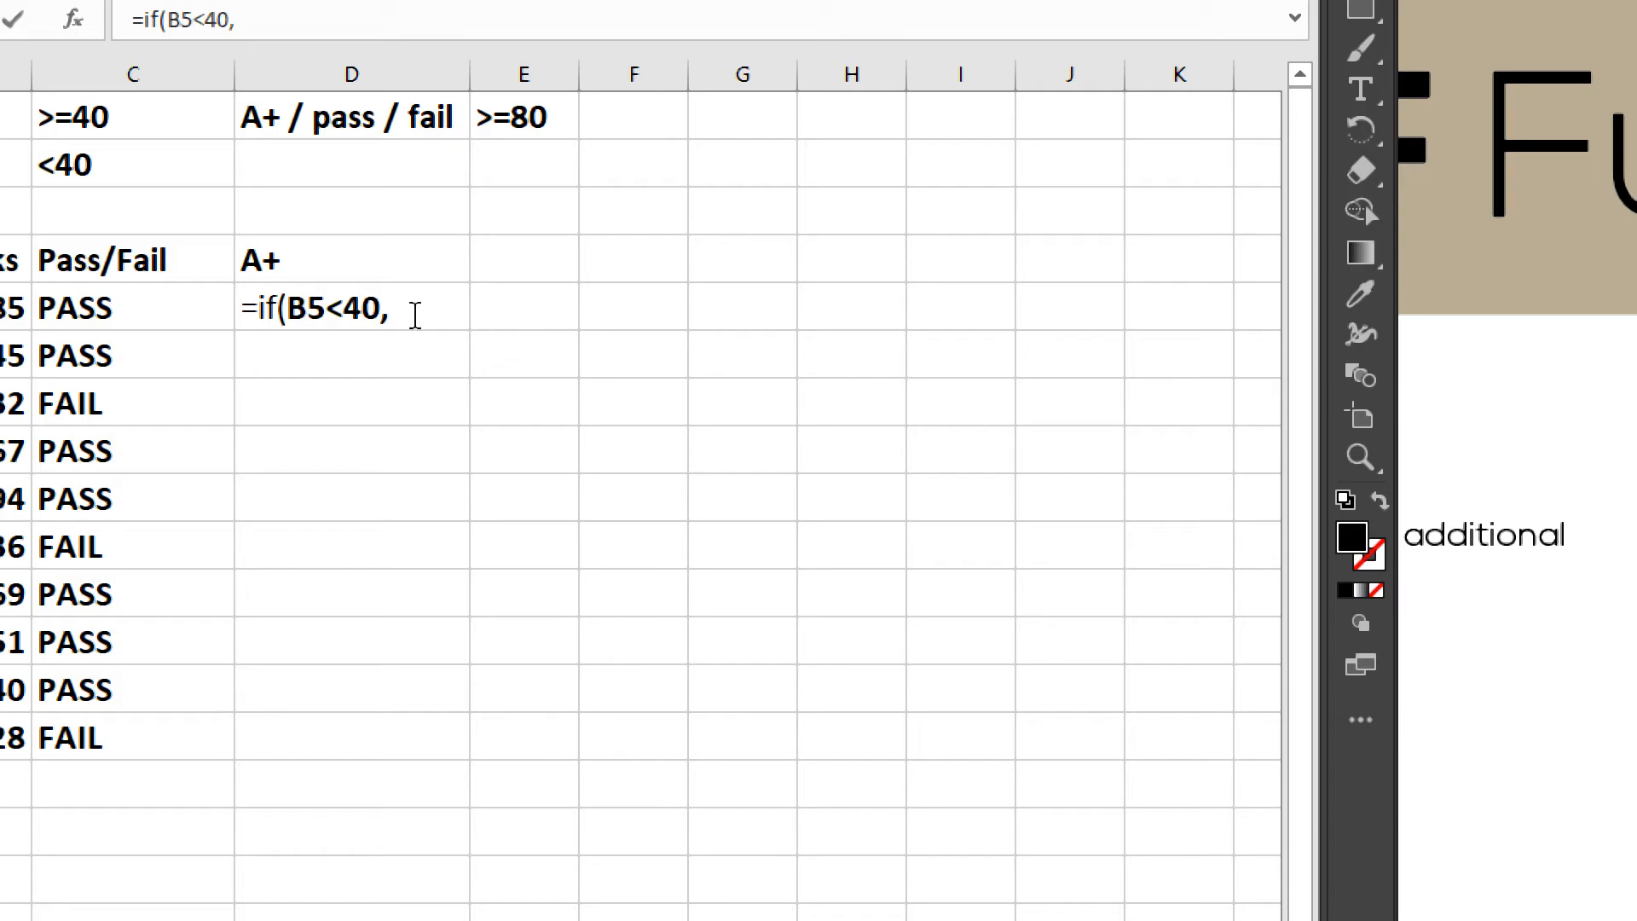
In the D5 formula, add "FAIL" as the true value and begin a nested IF testing B5>=80 as the false value.
{"action": "left_click", "coordinate": [366, 298]}
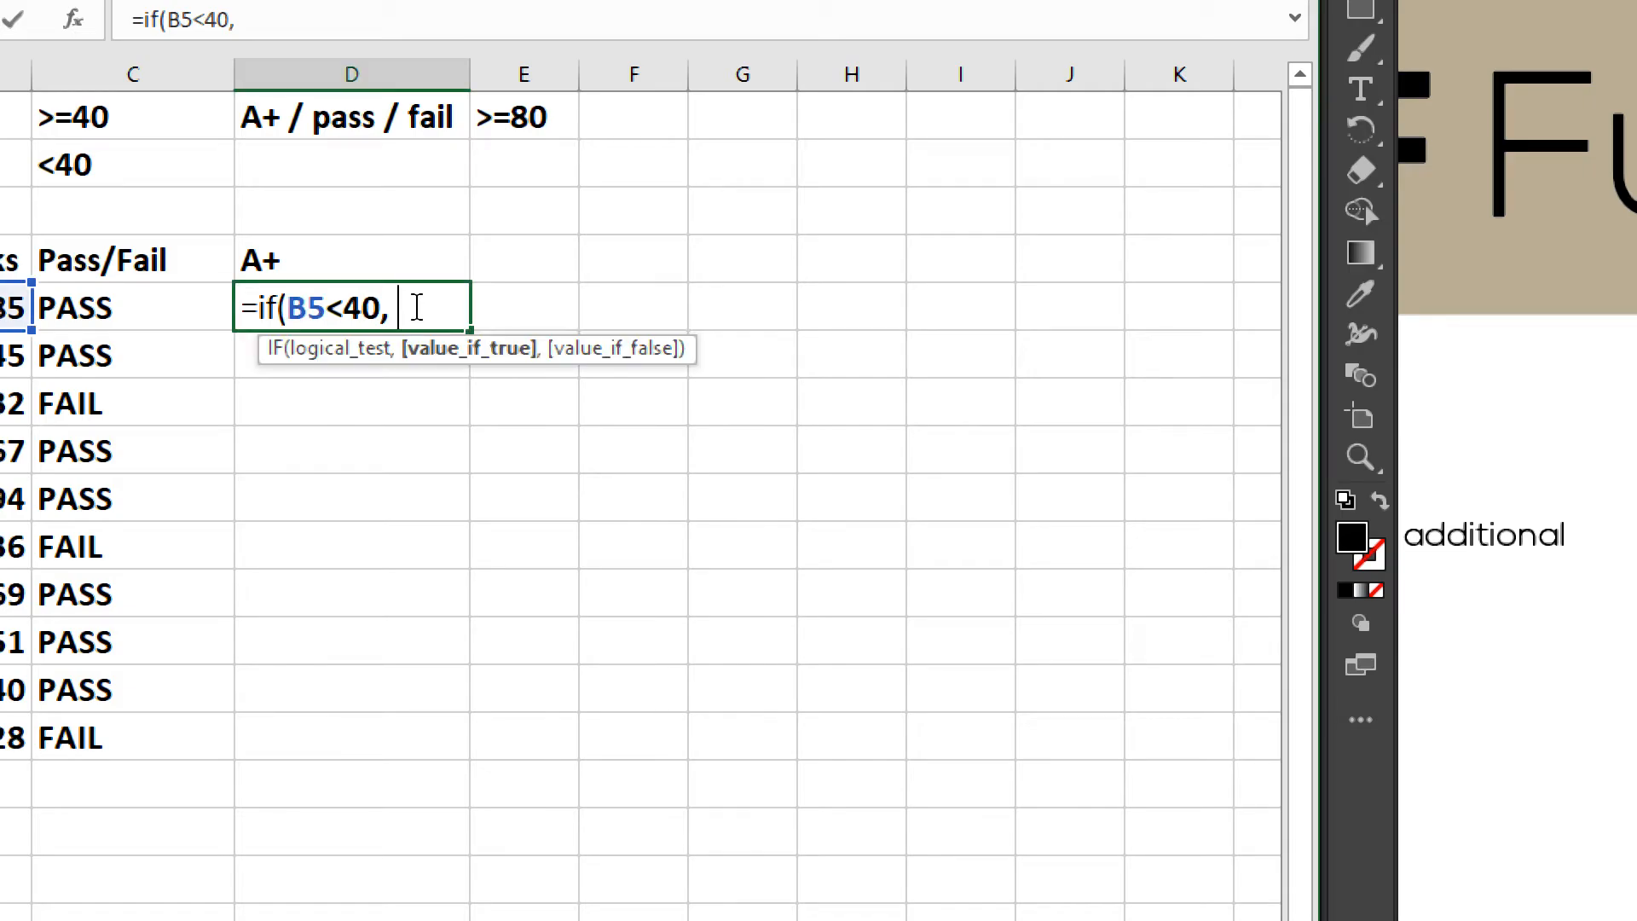
{"action": "type", "text": "=if(B5<40, \"FAIL"}
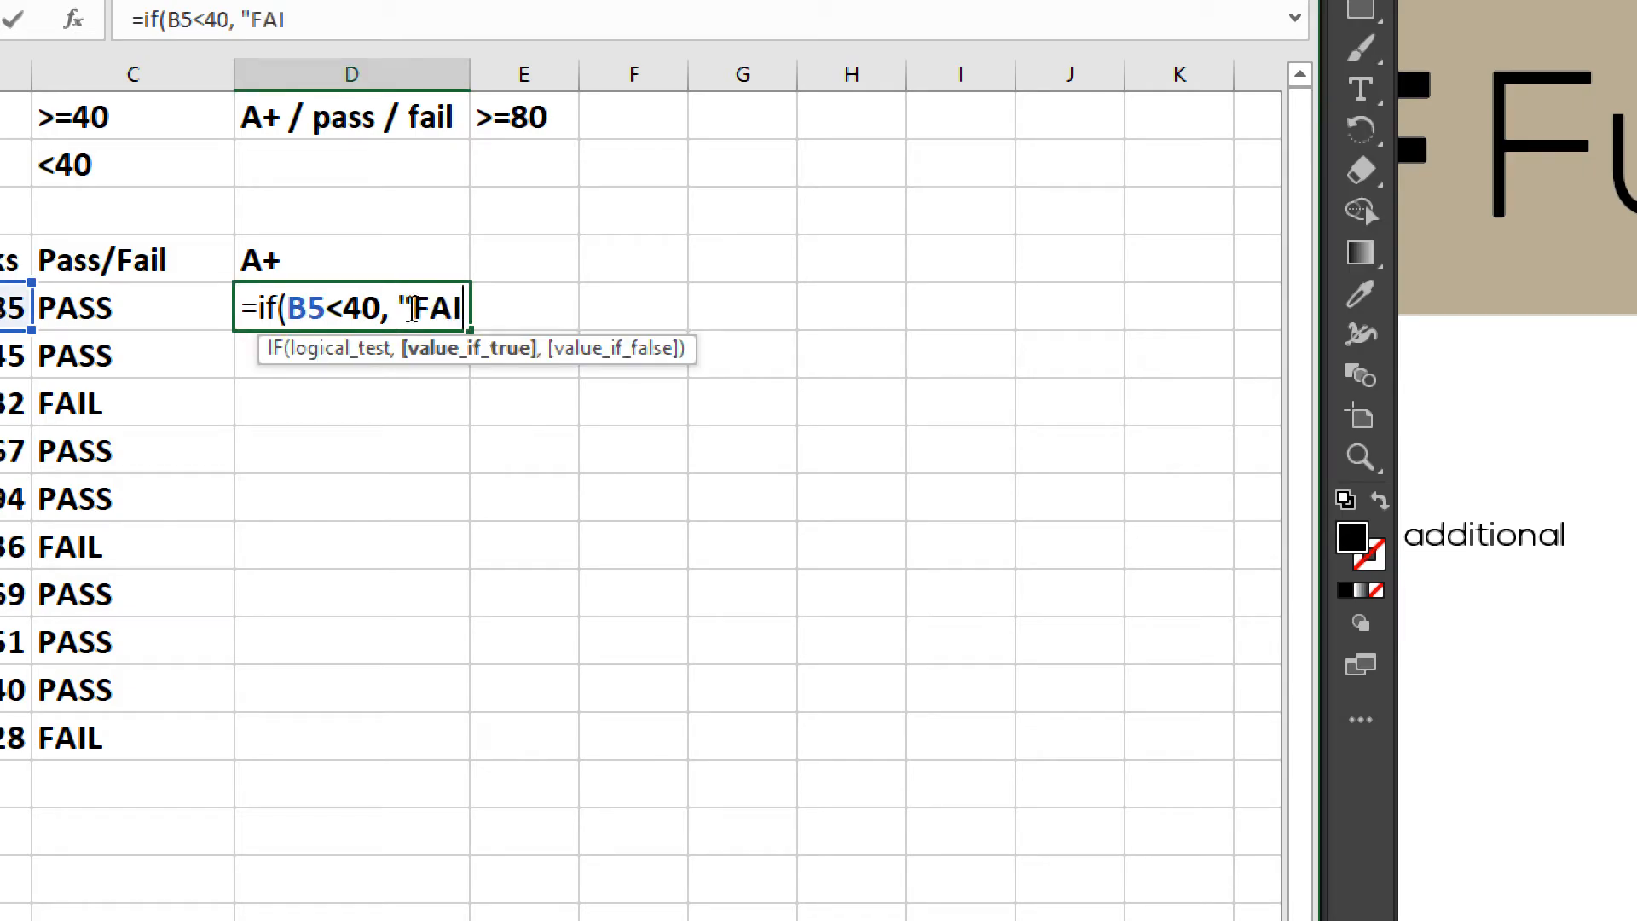
{"action": "type", "text": "\","}
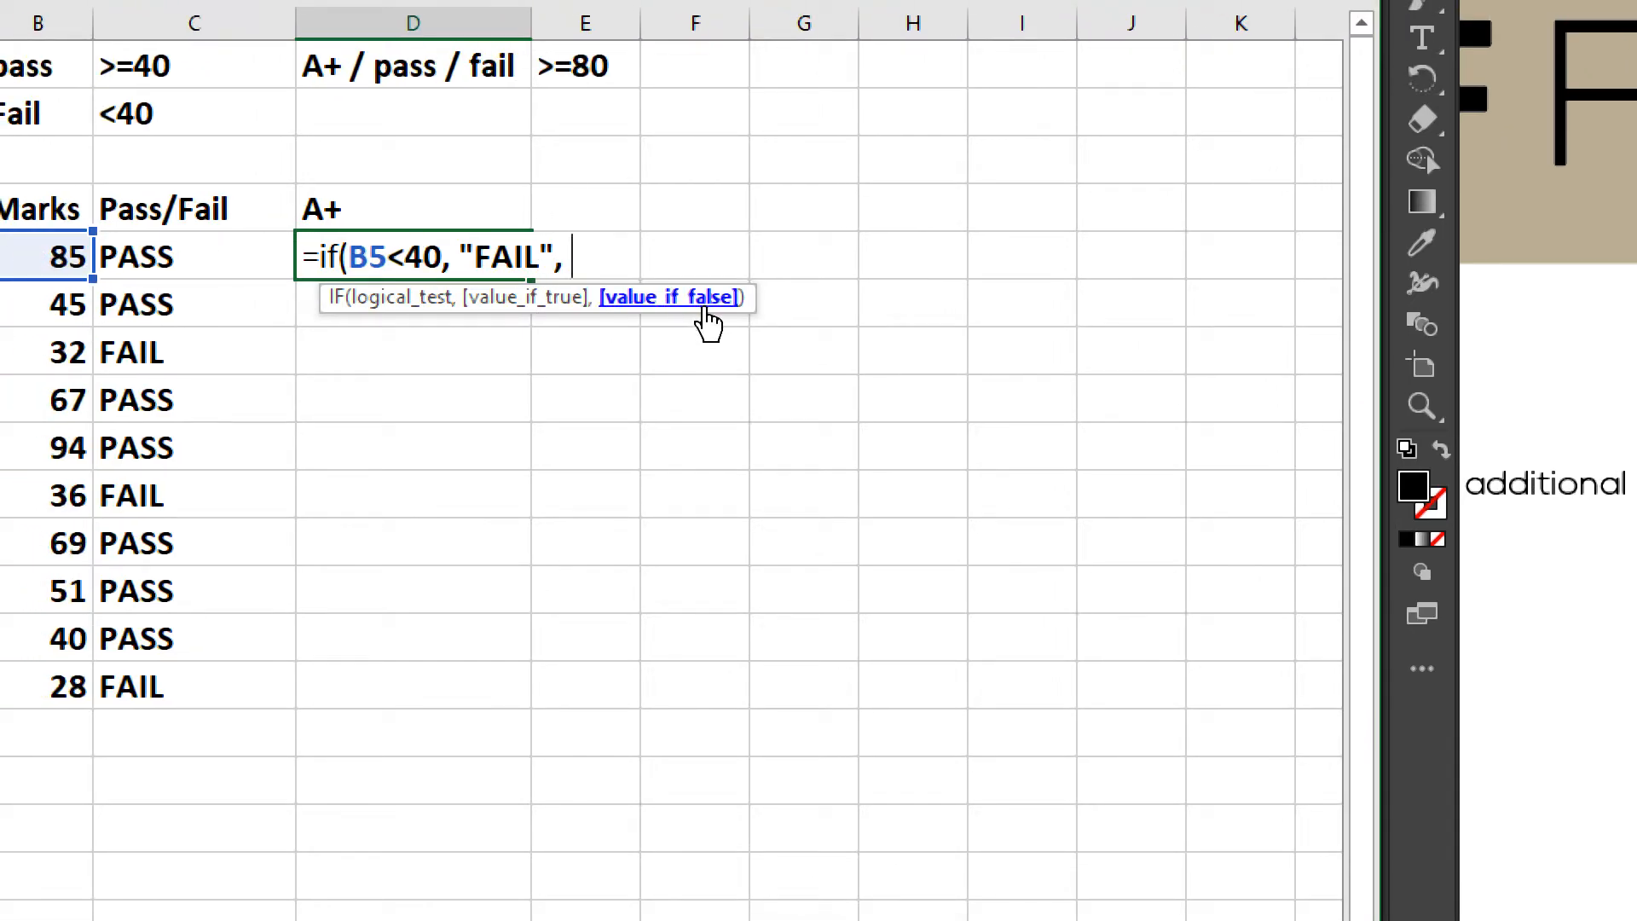
{"action": "type", "text": "if"}
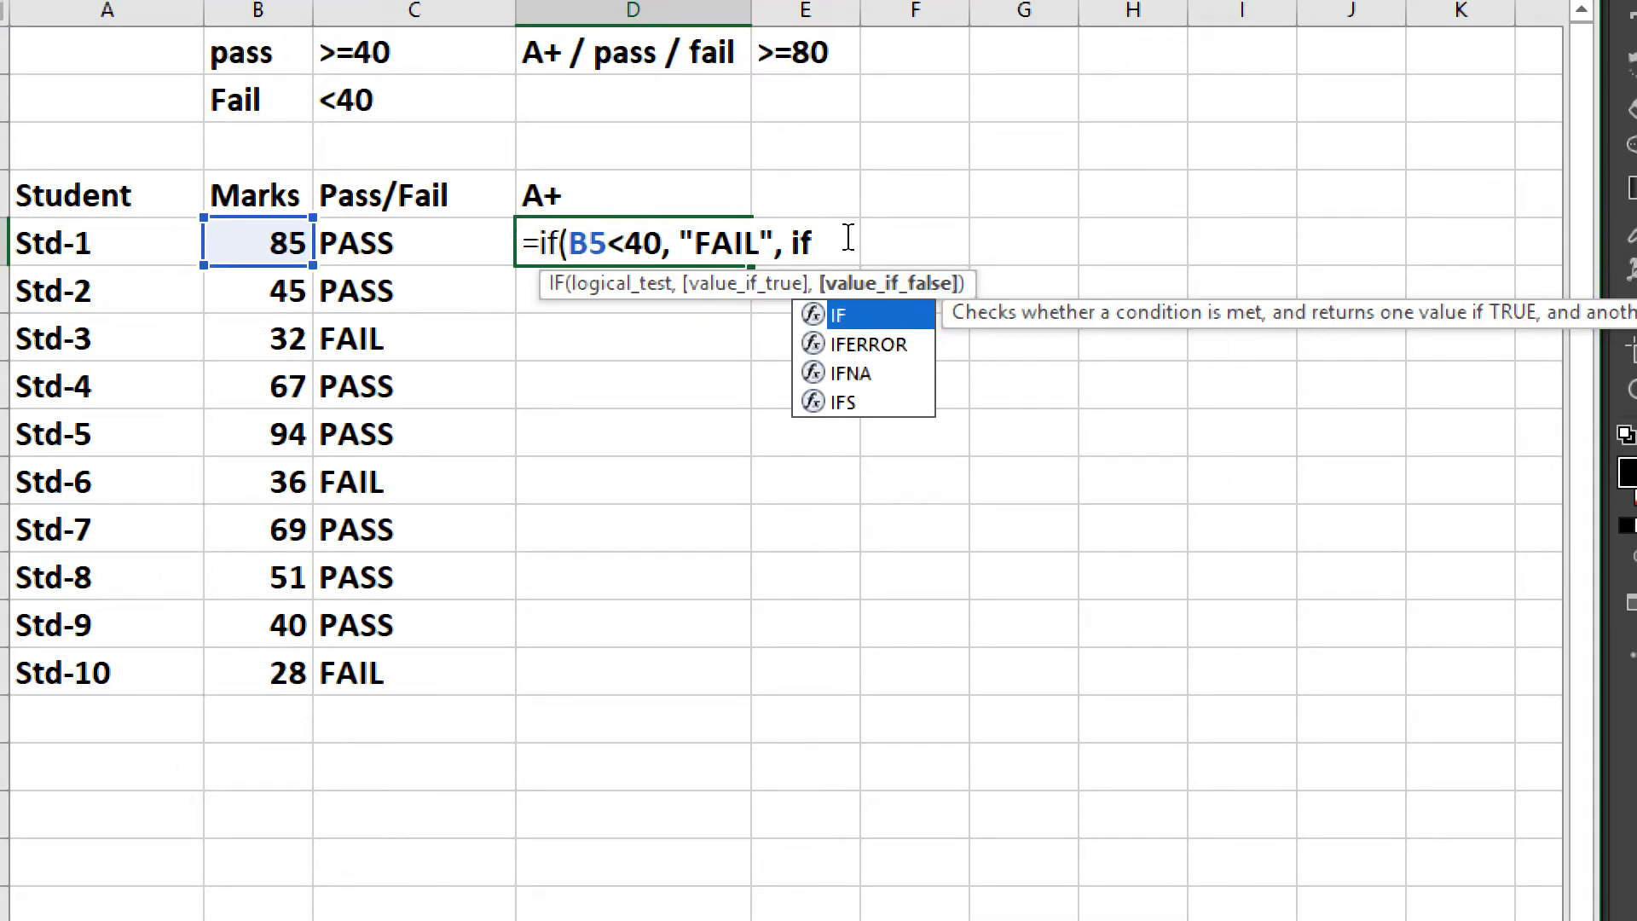
{"action": "type", "text": "("}
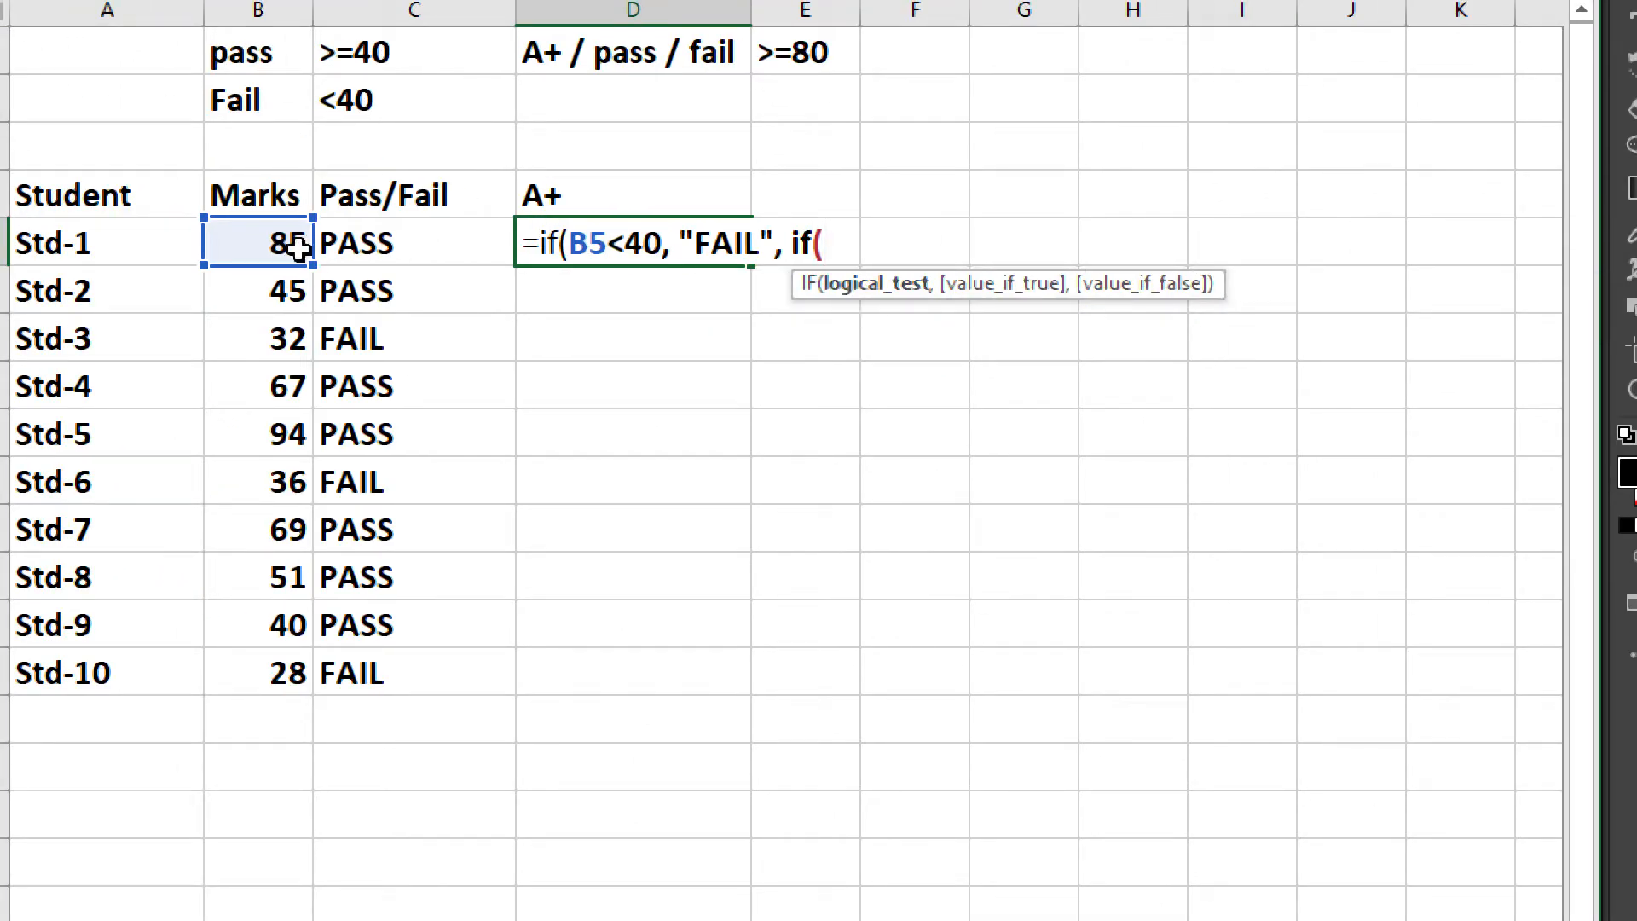
{"action": "left_click", "coordinate": [282, 247]}
{"action": "type", "text": ">=80"}
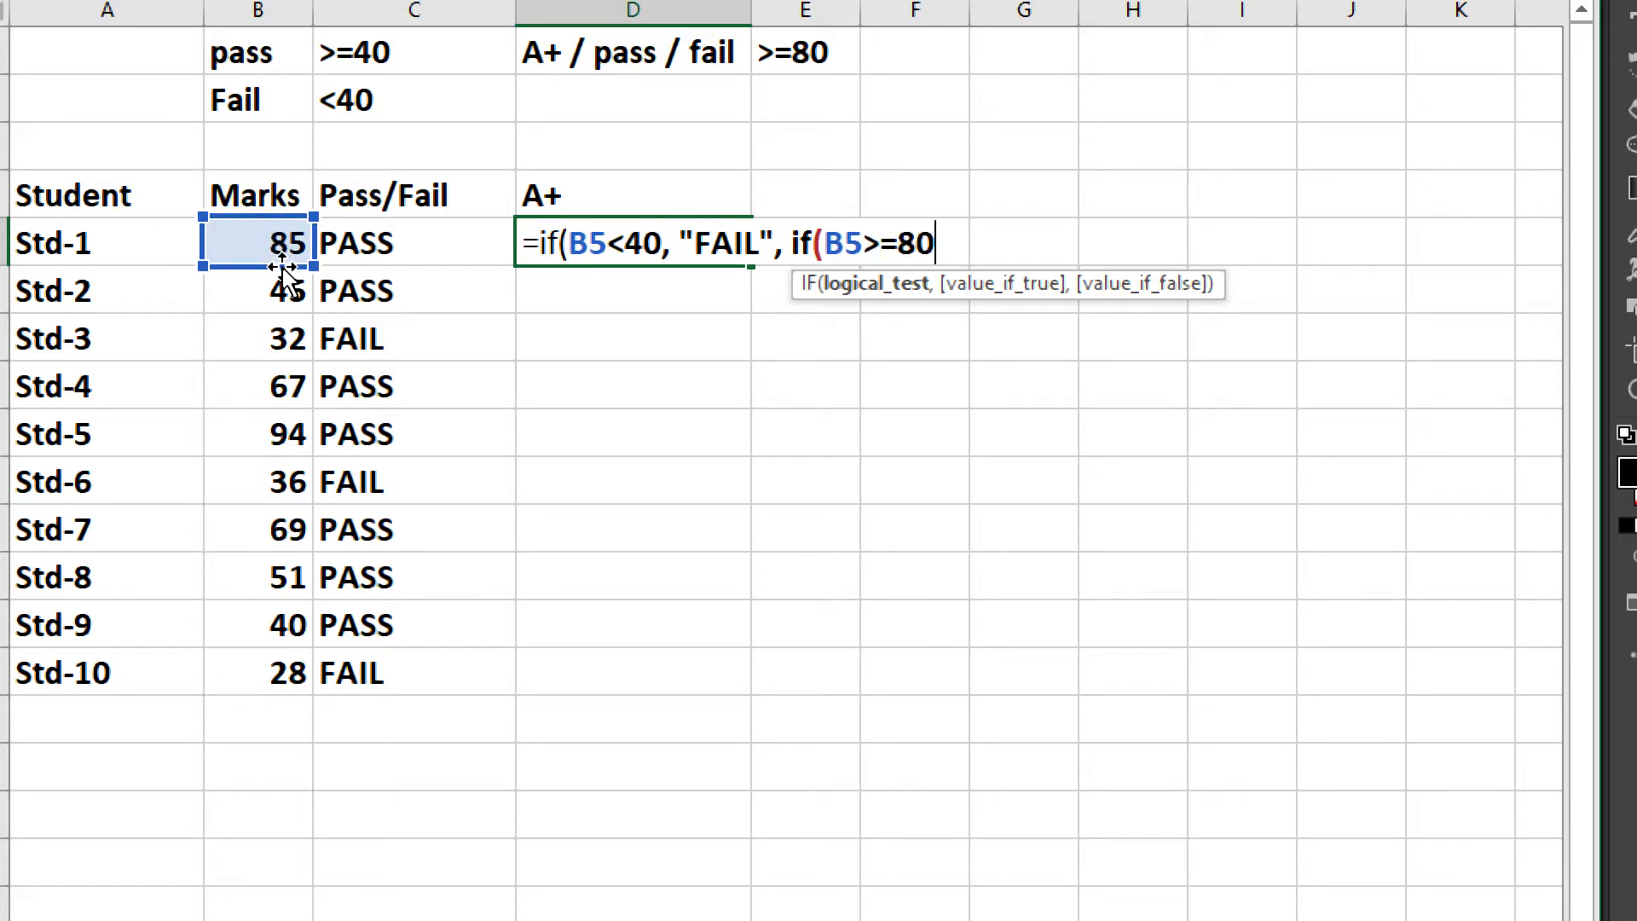
{"action": "type", "text": ","}
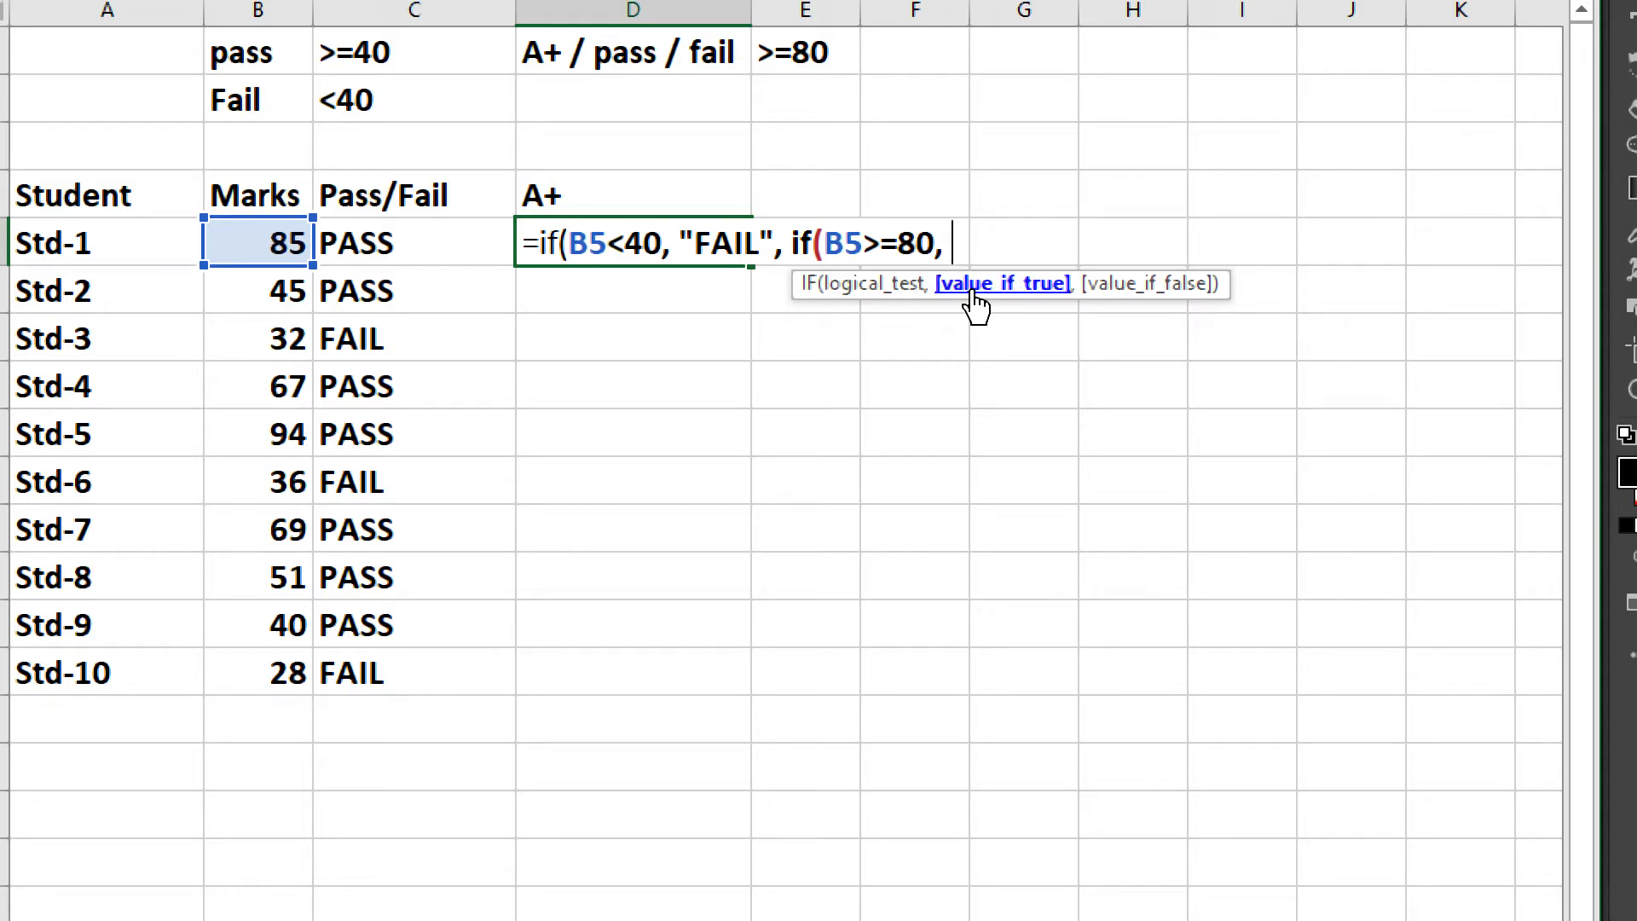
Complete the nested IF in D5 with "A+" when true and "PASS" when false, close both functions and enter the formula.
{"action": "type", "text": " \"A+"}
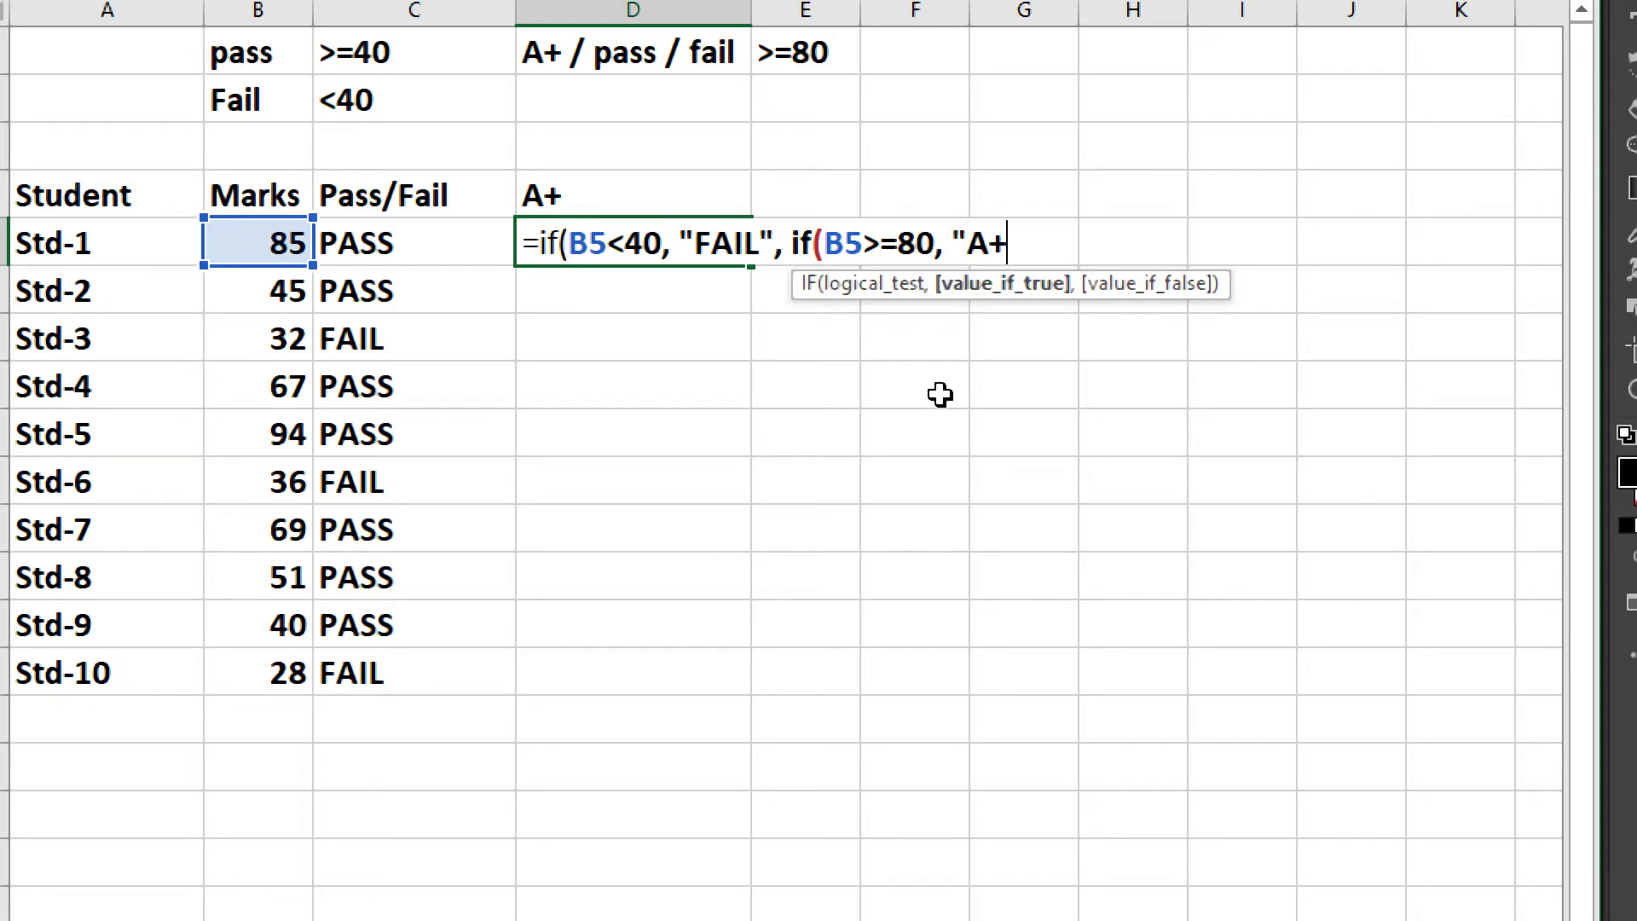
{"action": "type", "text": "\","}
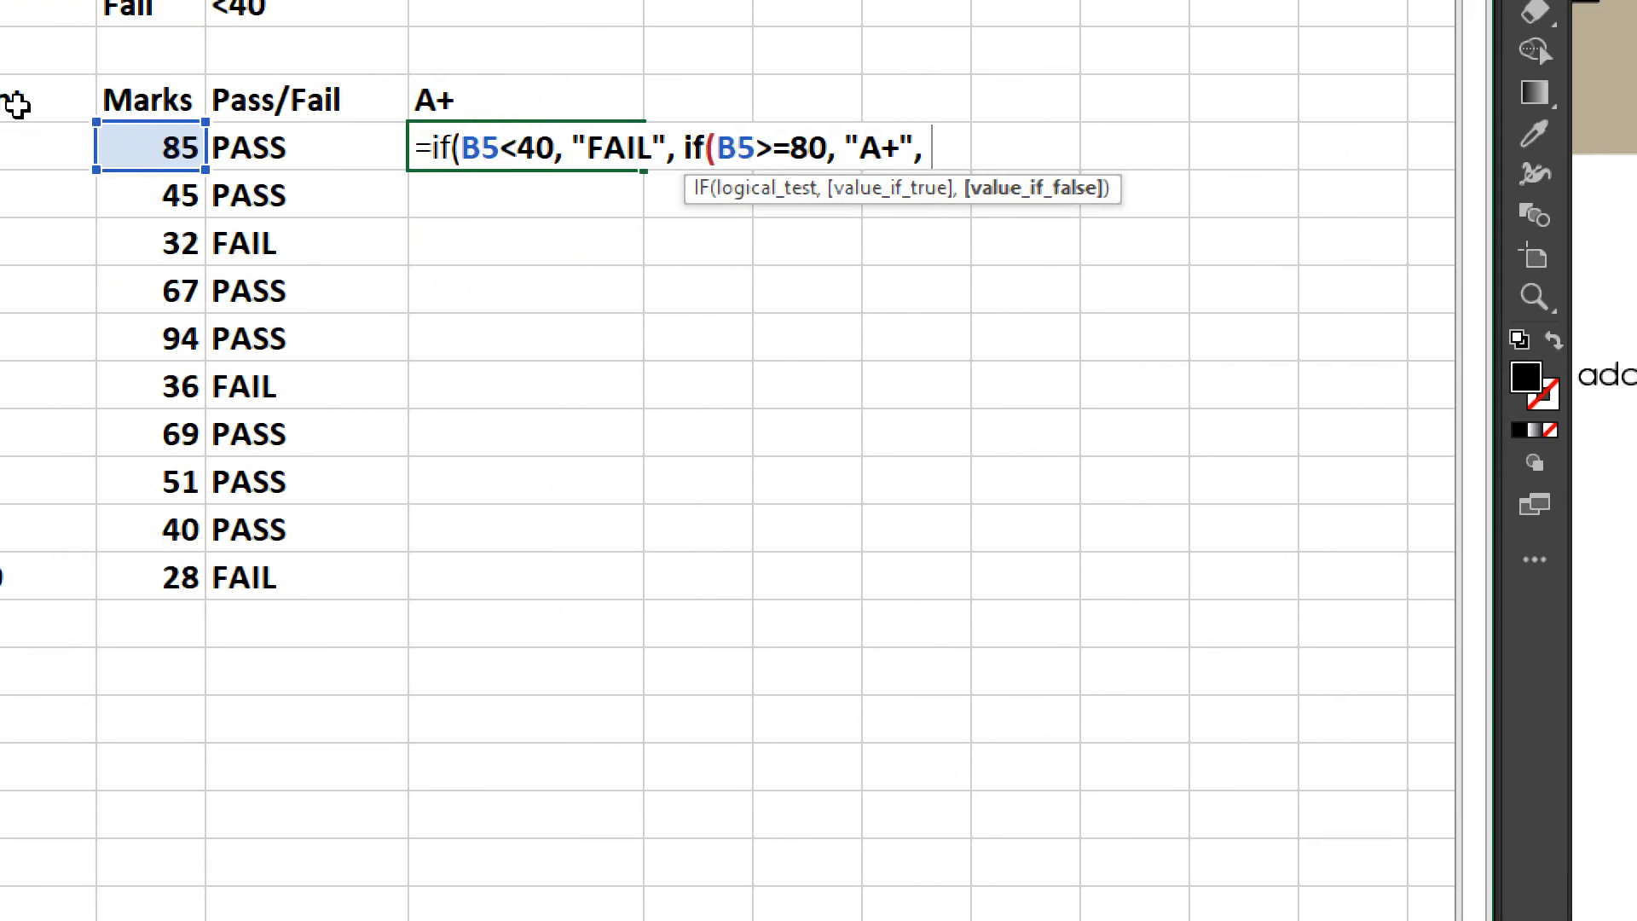
{"action": "type", "text": "PASS"}
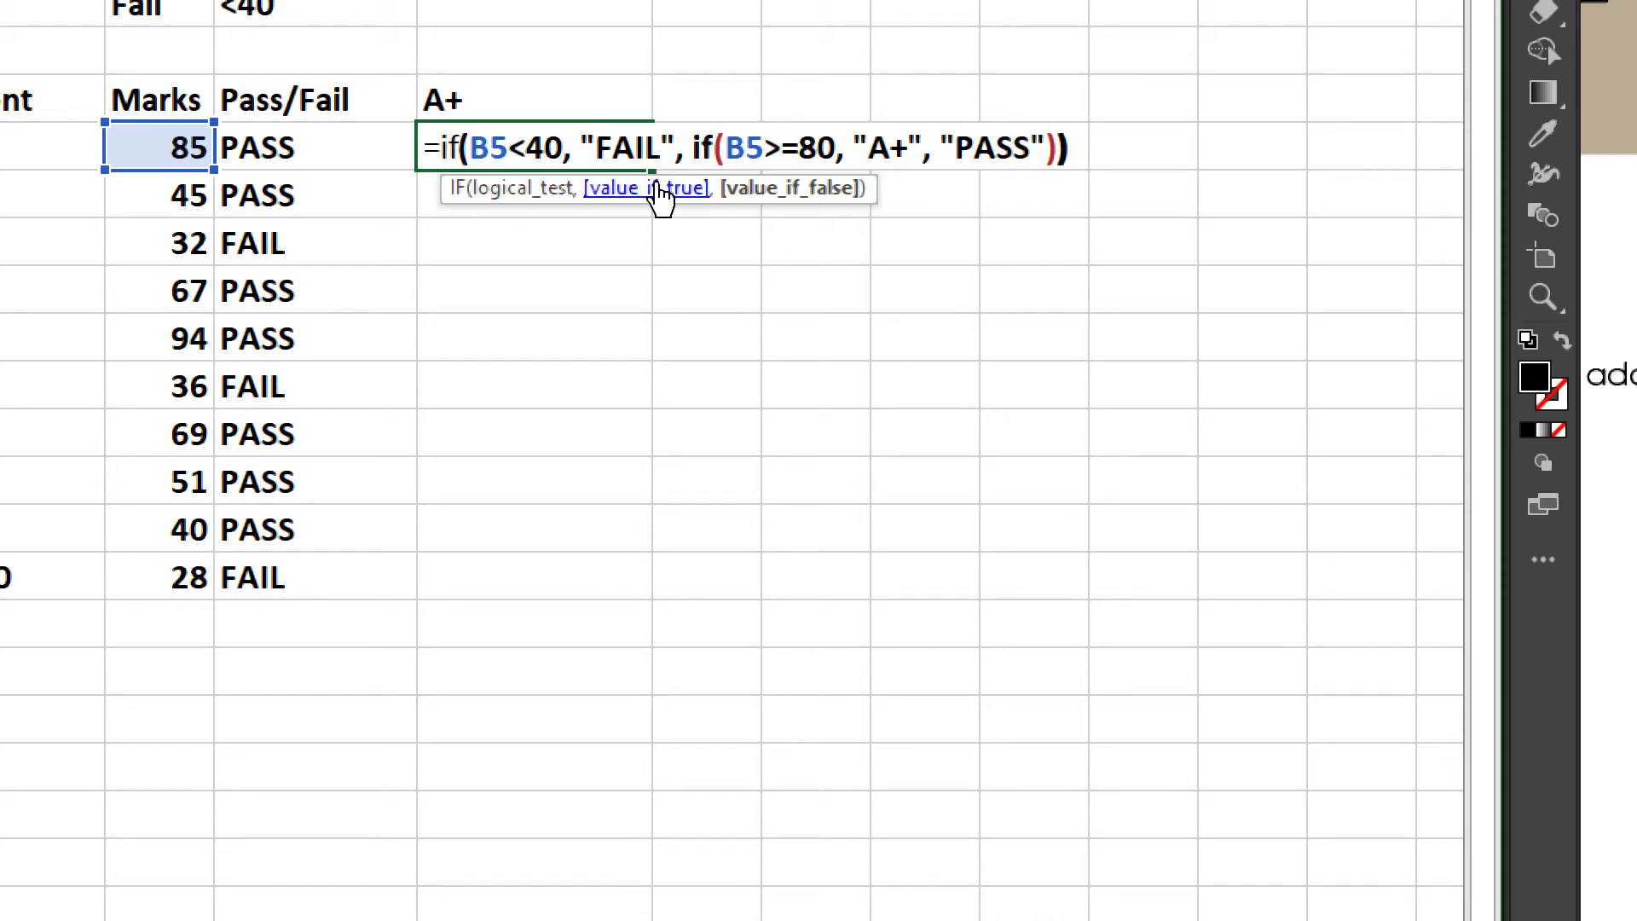
{"action": "key", "text": "BackSpace"}
{"action": "type", "text": ")"}
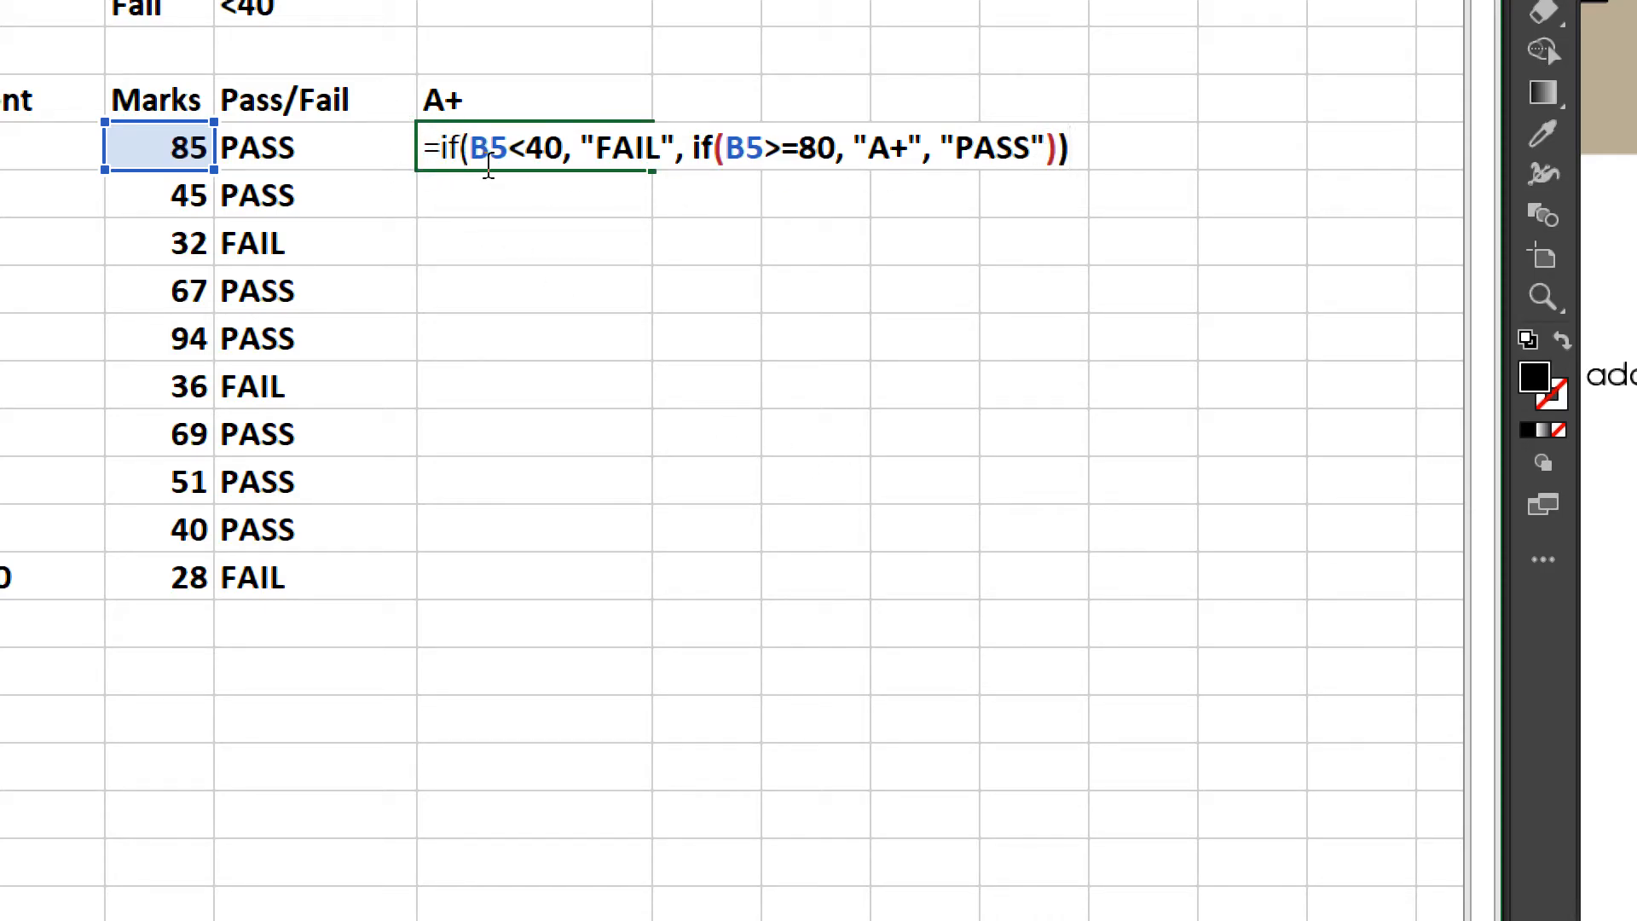
{"action": "key", "text": "Return"}
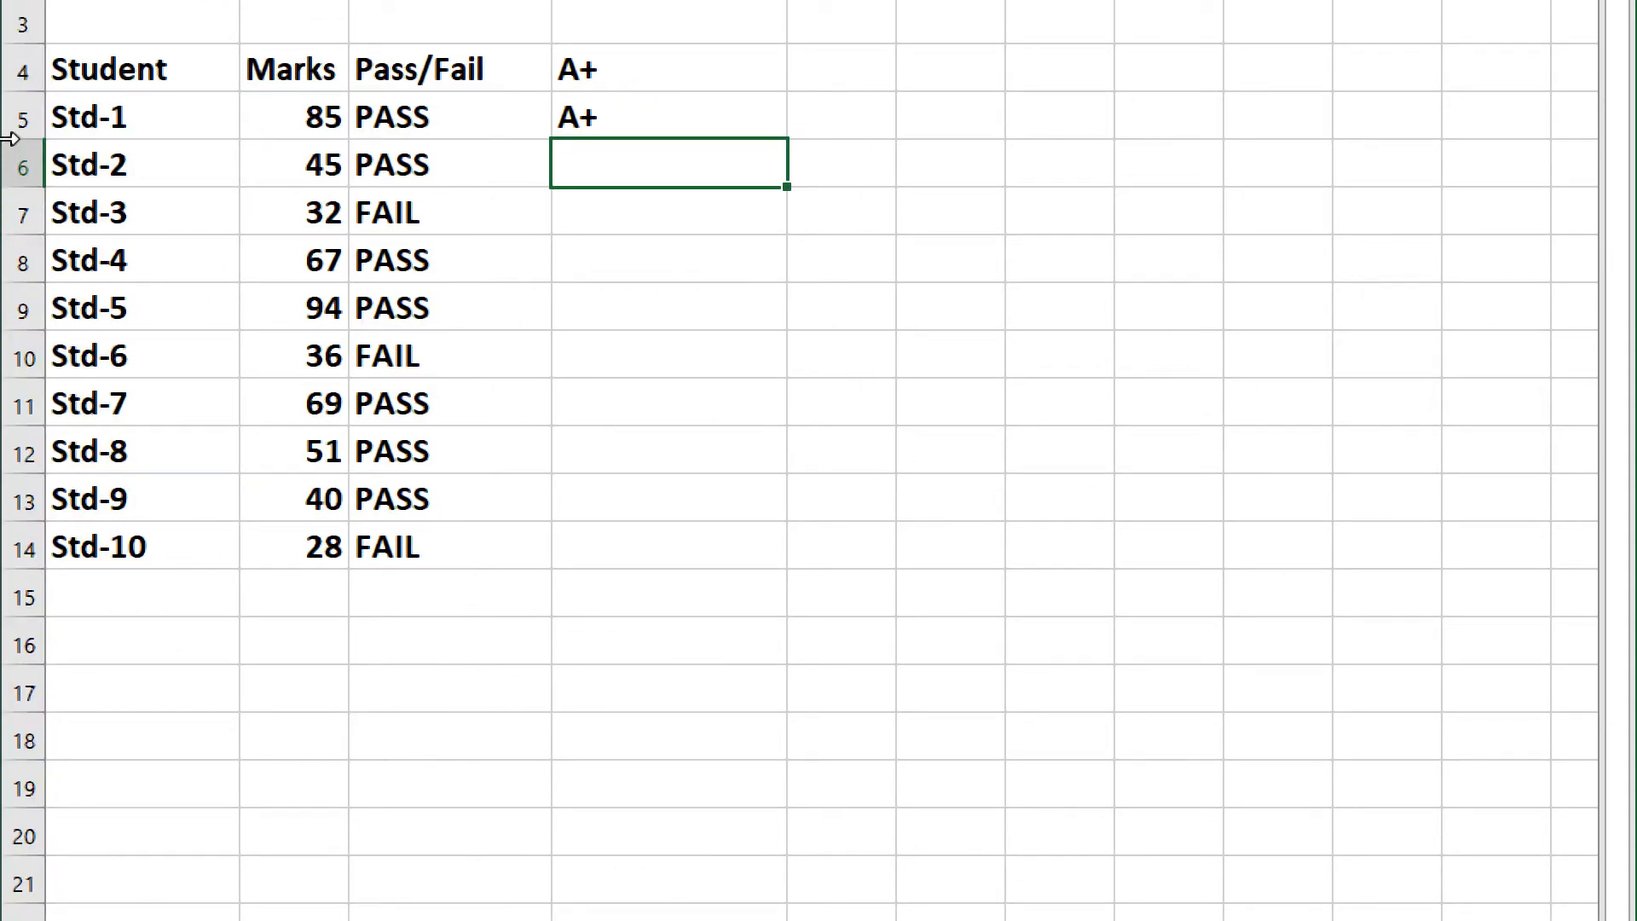
Fill the nested IF formula from D5 down to D14 and check the grades of individual students against their marks.
{"action": "left_click", "coordinate": [717, 128]}
{"action": "left_click_drag", "start_coordinate": [792, 148], "coordinate": [756, 581]}
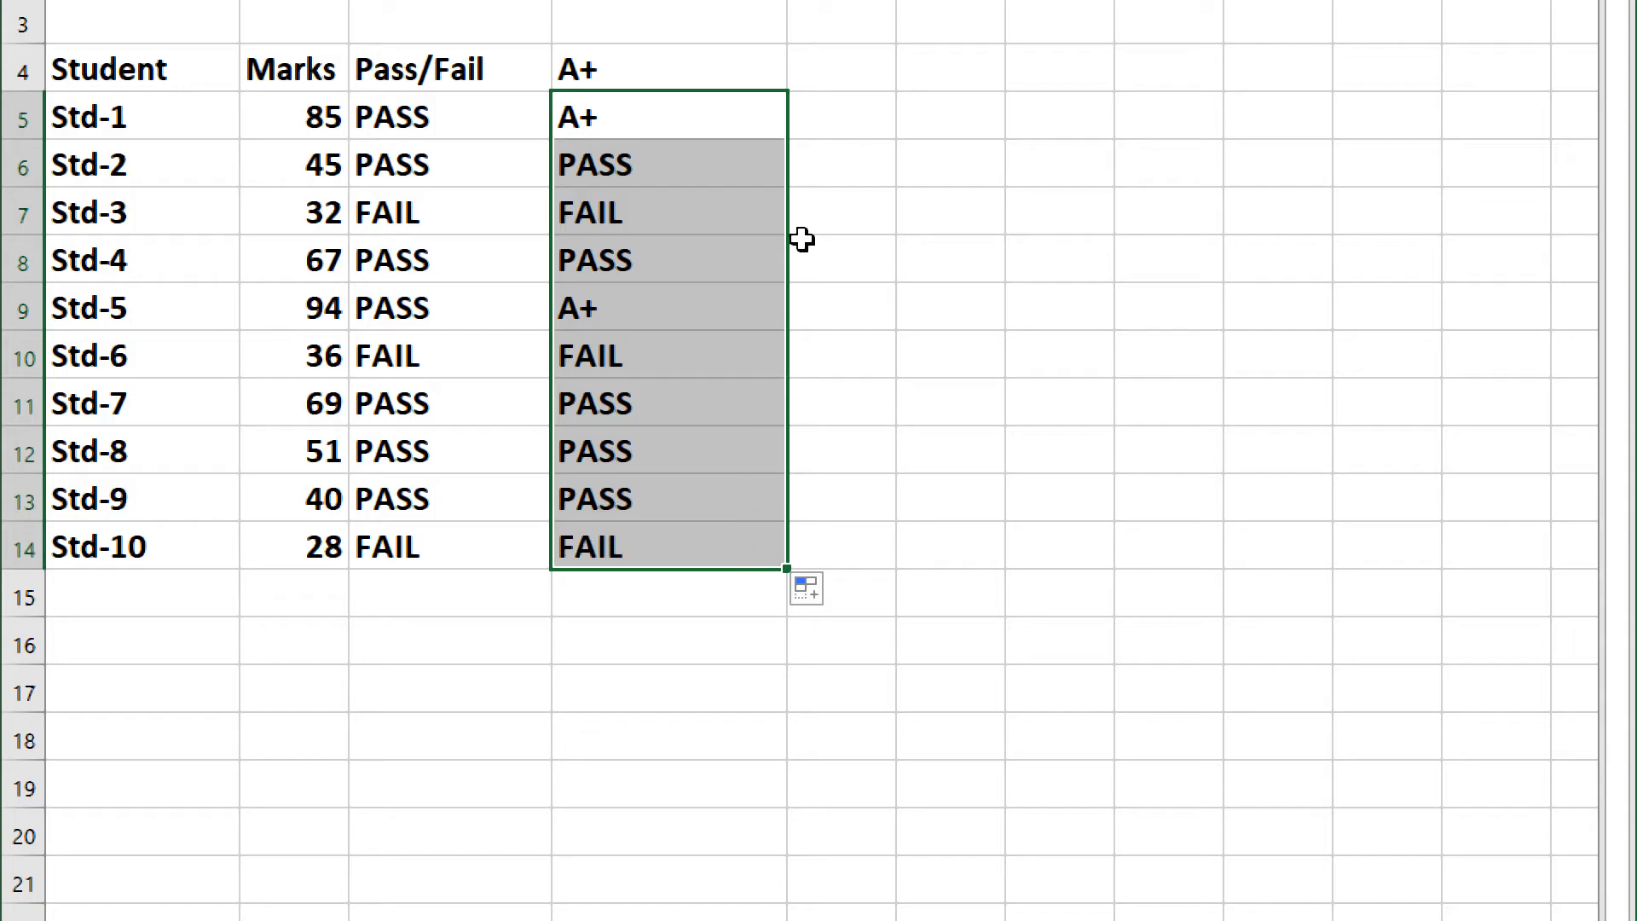
{"action": "left_click", "coordinate": [612, 166]}
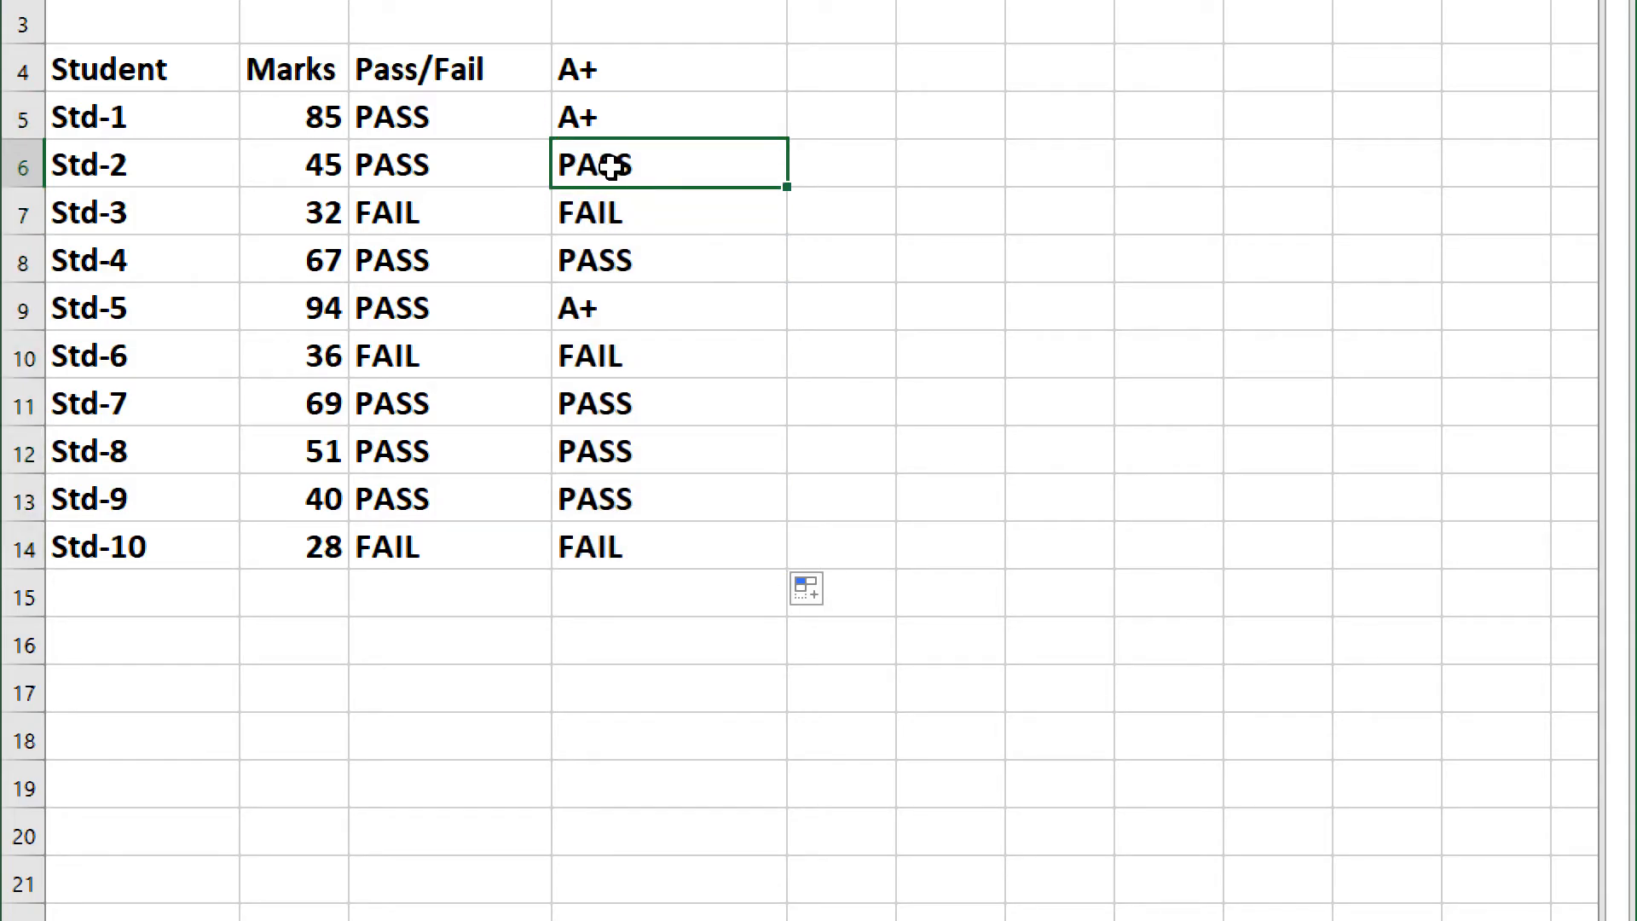
{"action": "left_click", "coordinate": [629, 210]}
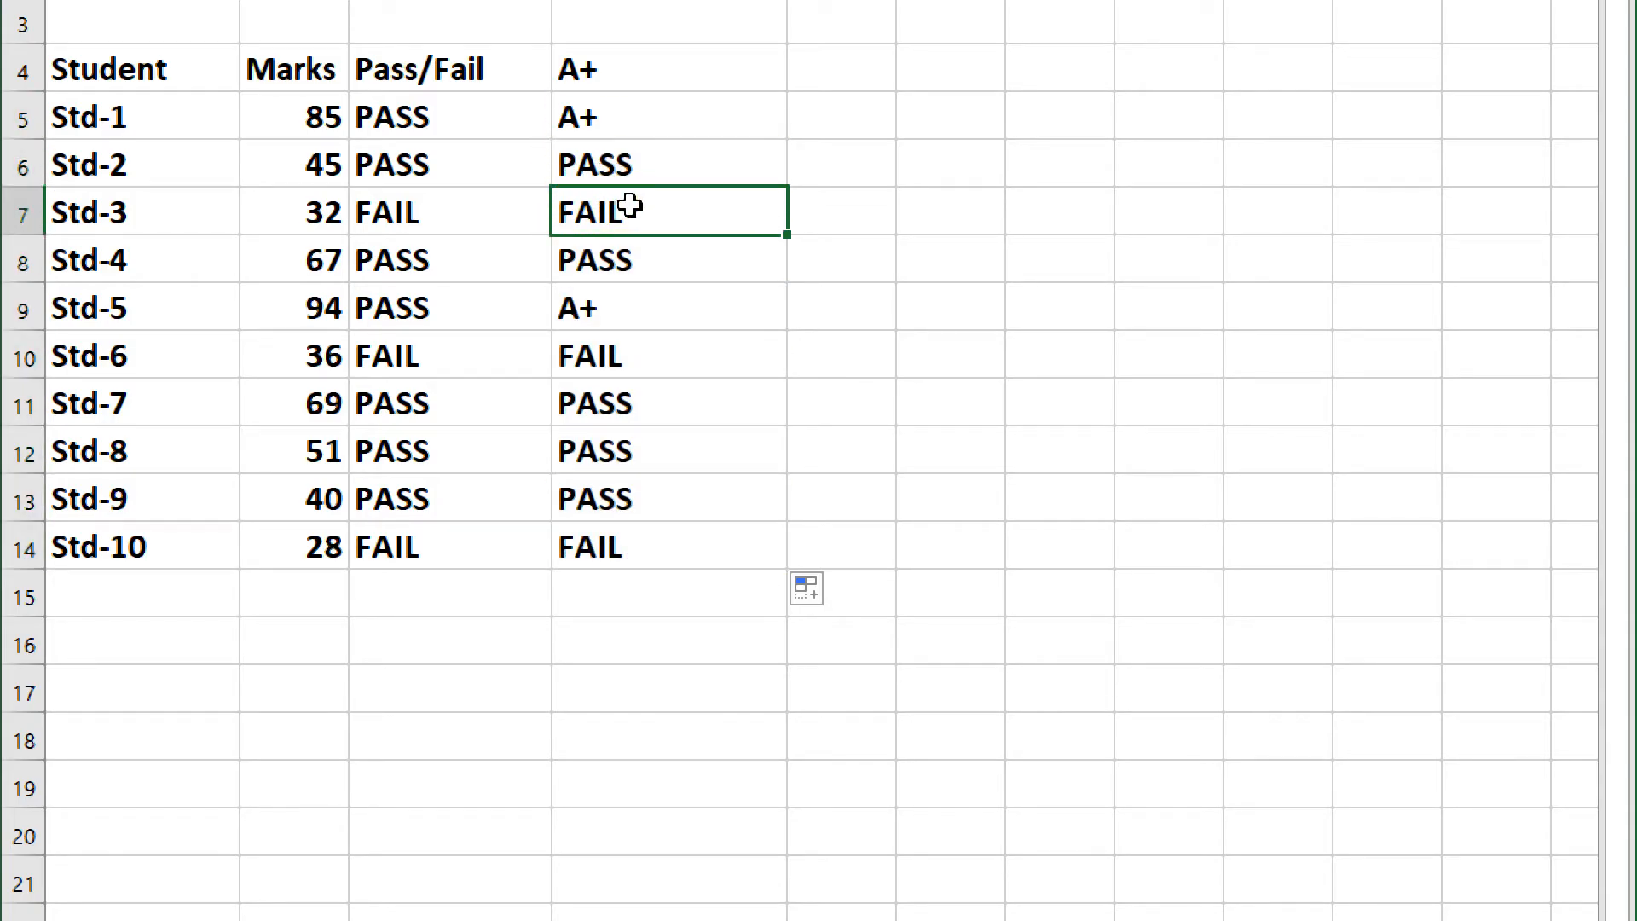
{"action": "left_click", "coordinate": [602, 265]}
{"action": "left_click", "coordinate": [600, 315]}
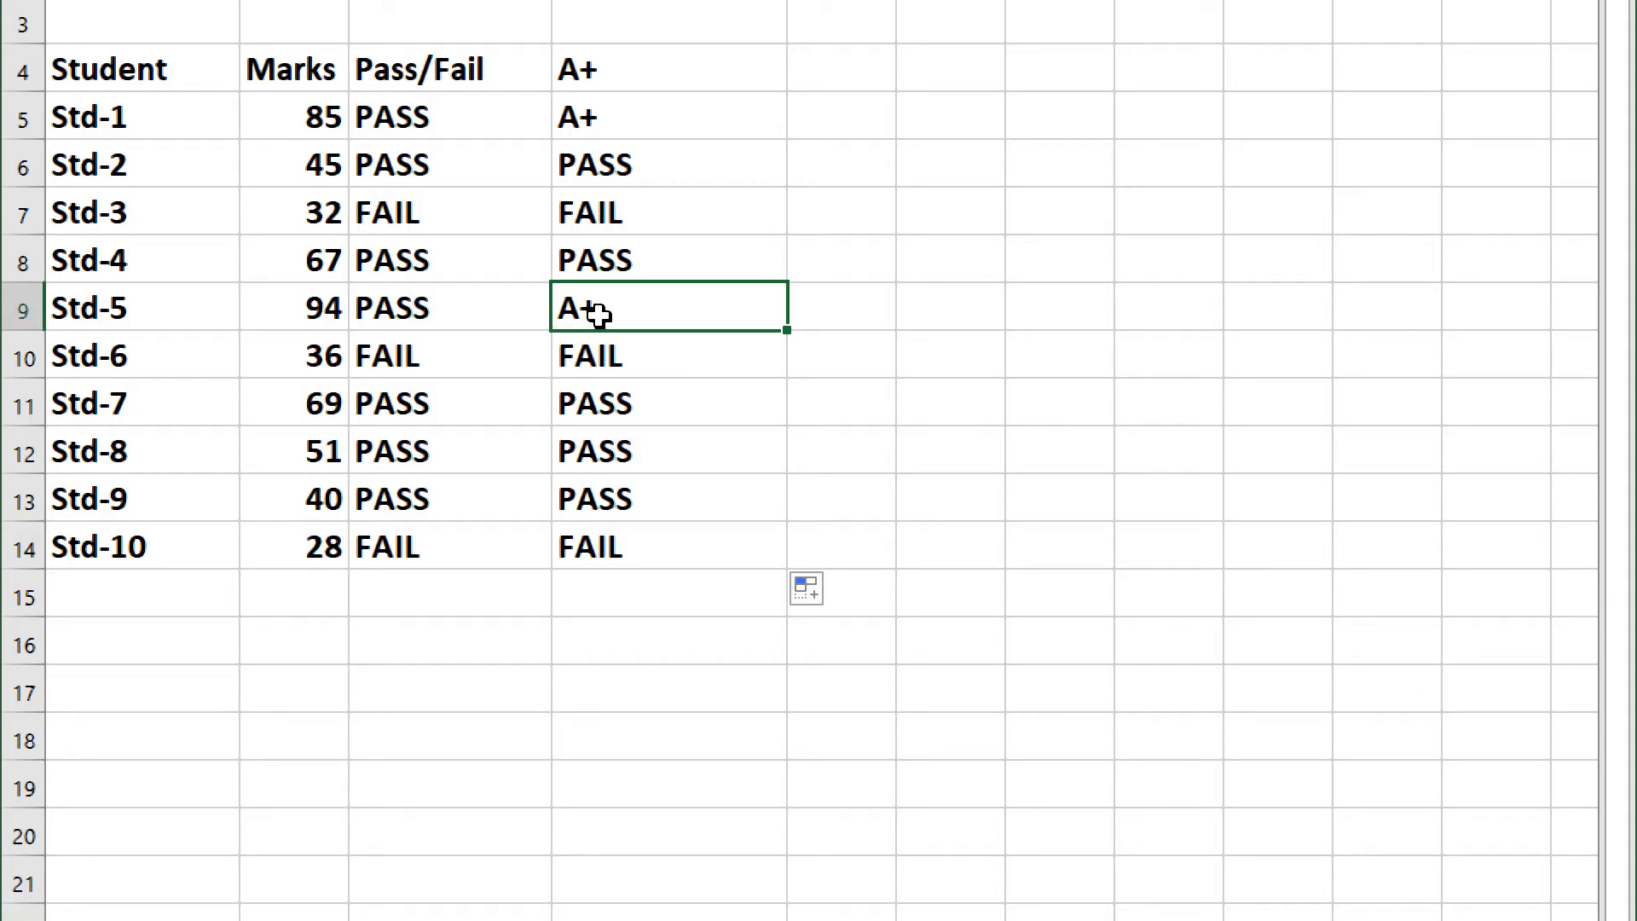
{"action": "left_click", "coordinate": [615, 369]}
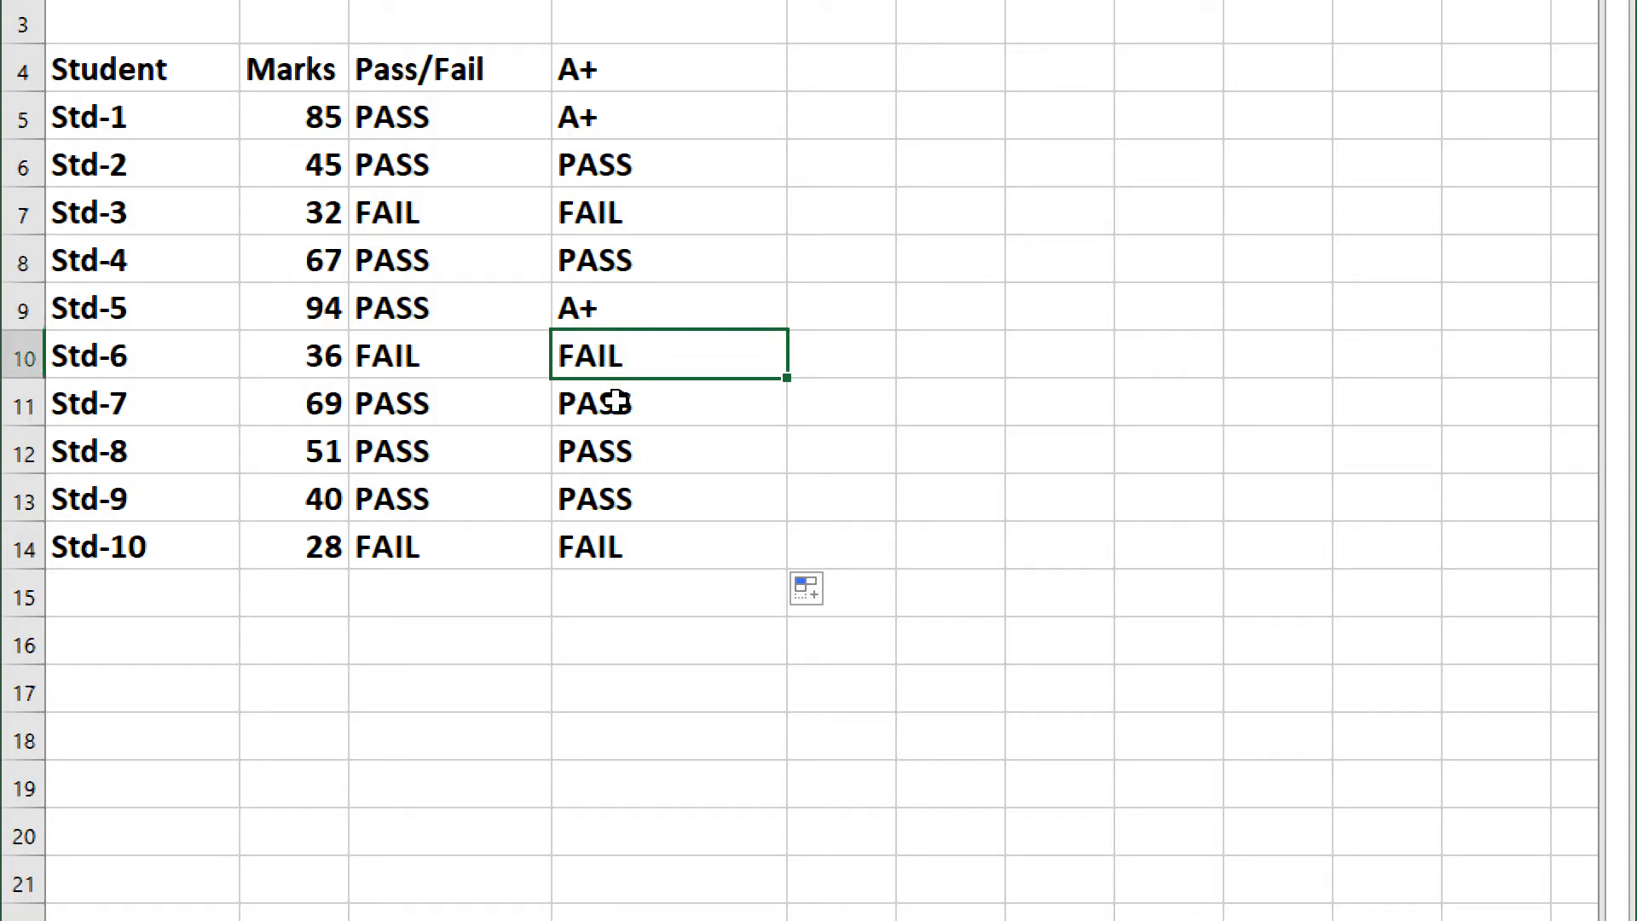
{"action": "left_click", "coordinate": [588, 552]}
{"action": "scroll", "coordinate": [891, 142], "scroll_direction": "up", "scroll_amount": 1}
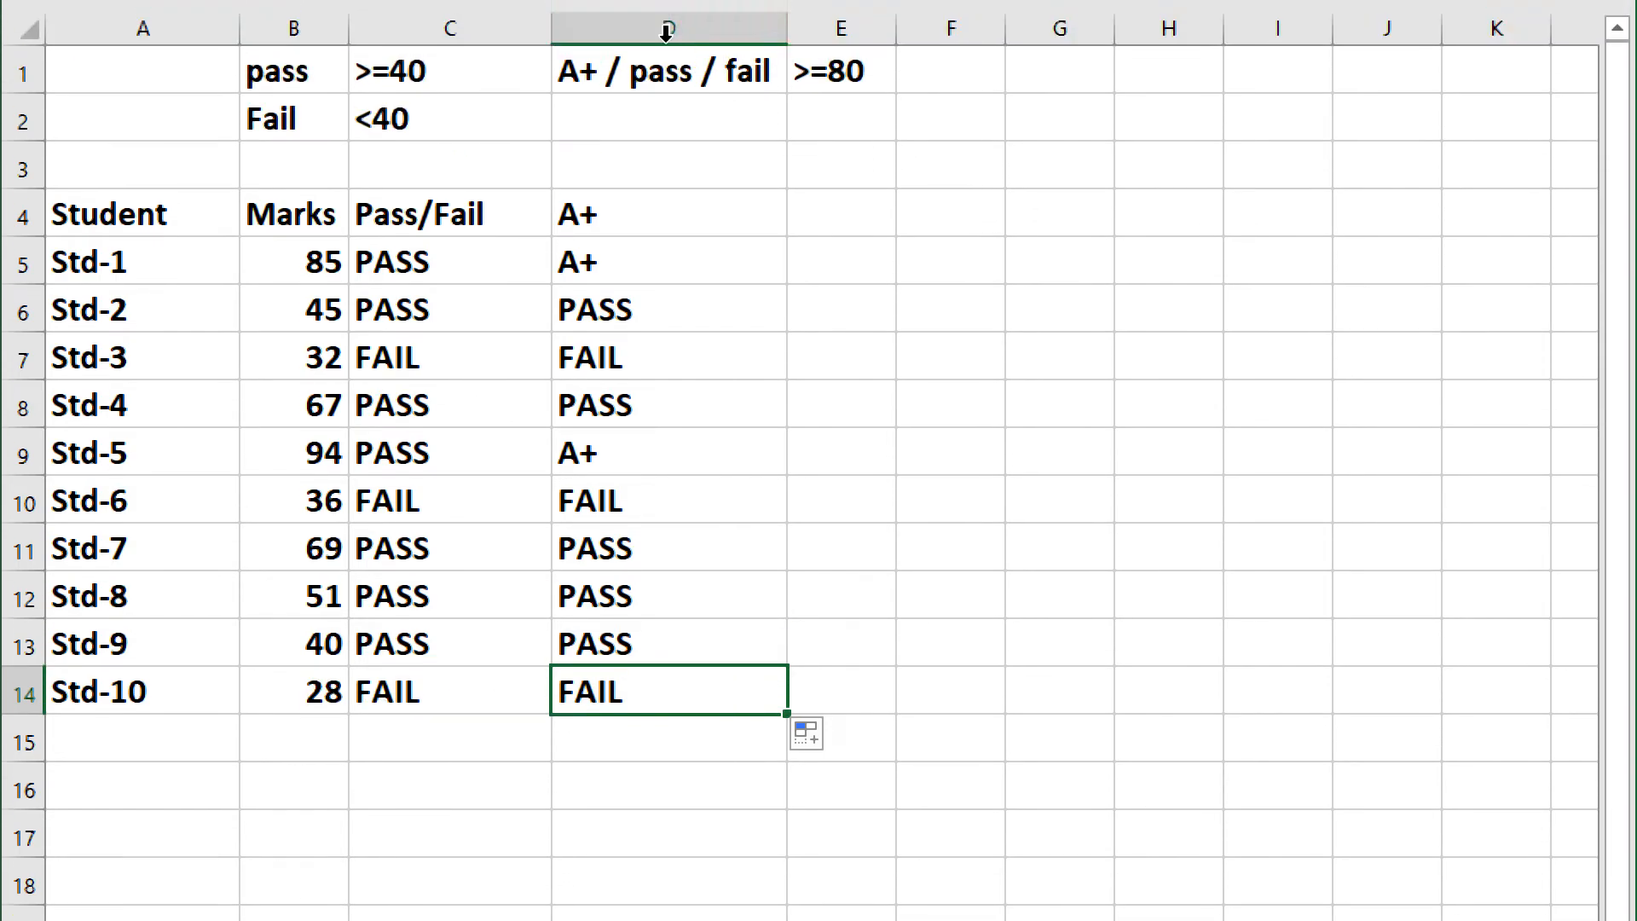
Clear the >=80 criterion from cell E1.
{"action": "left_click", "coordinate": [843, 209]}
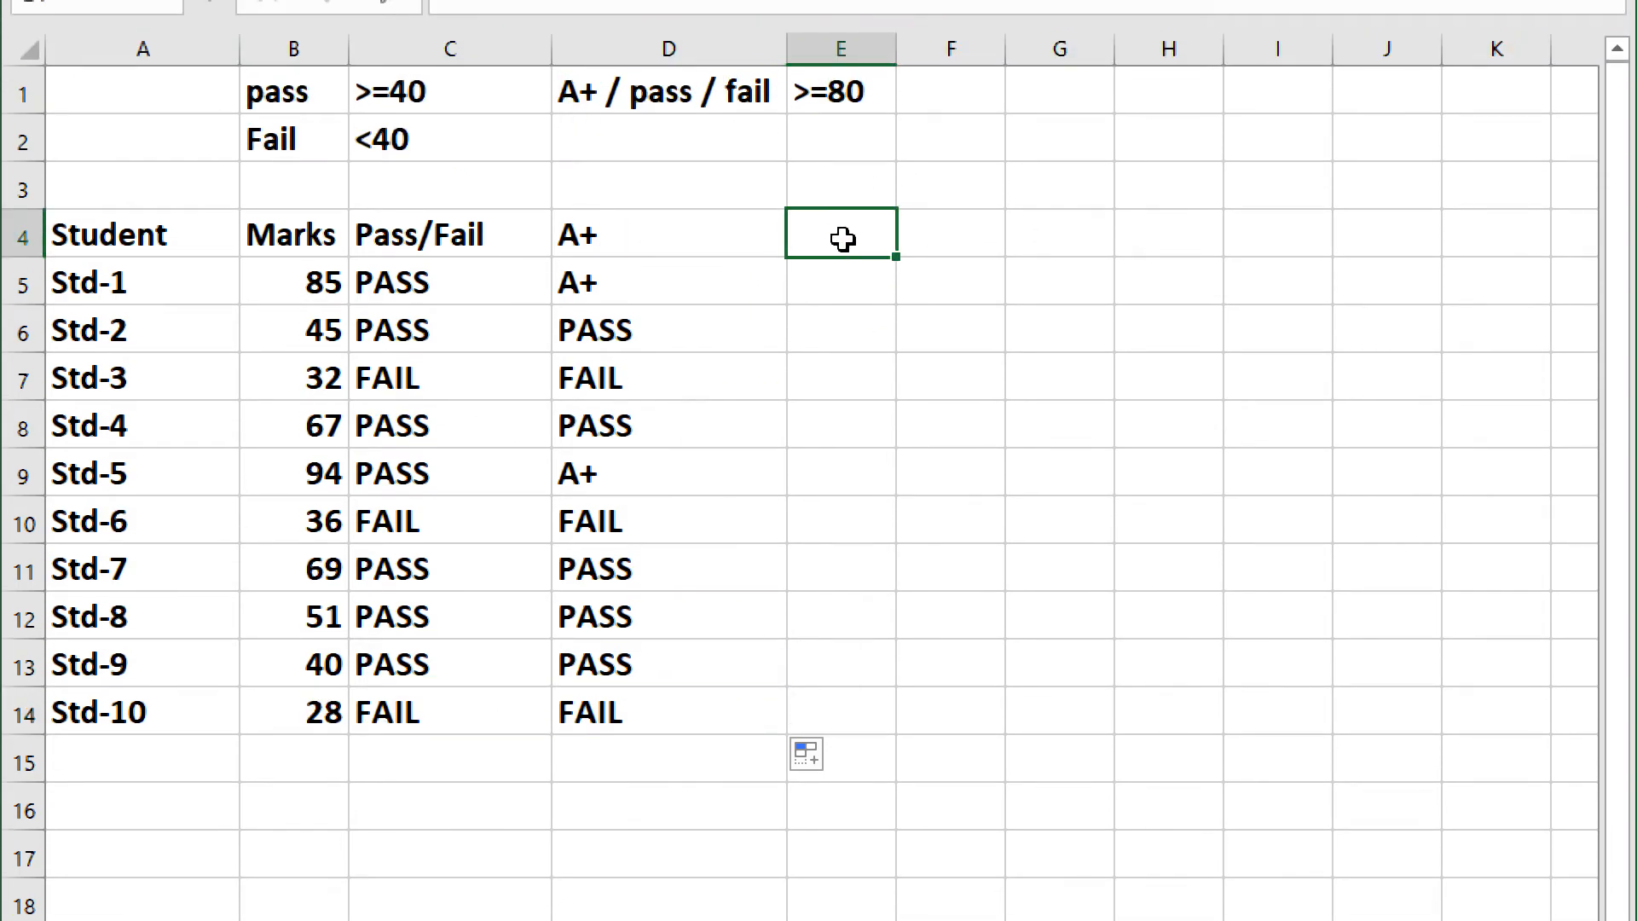
{"action": "left_click", "coordinate": [856, 100]}
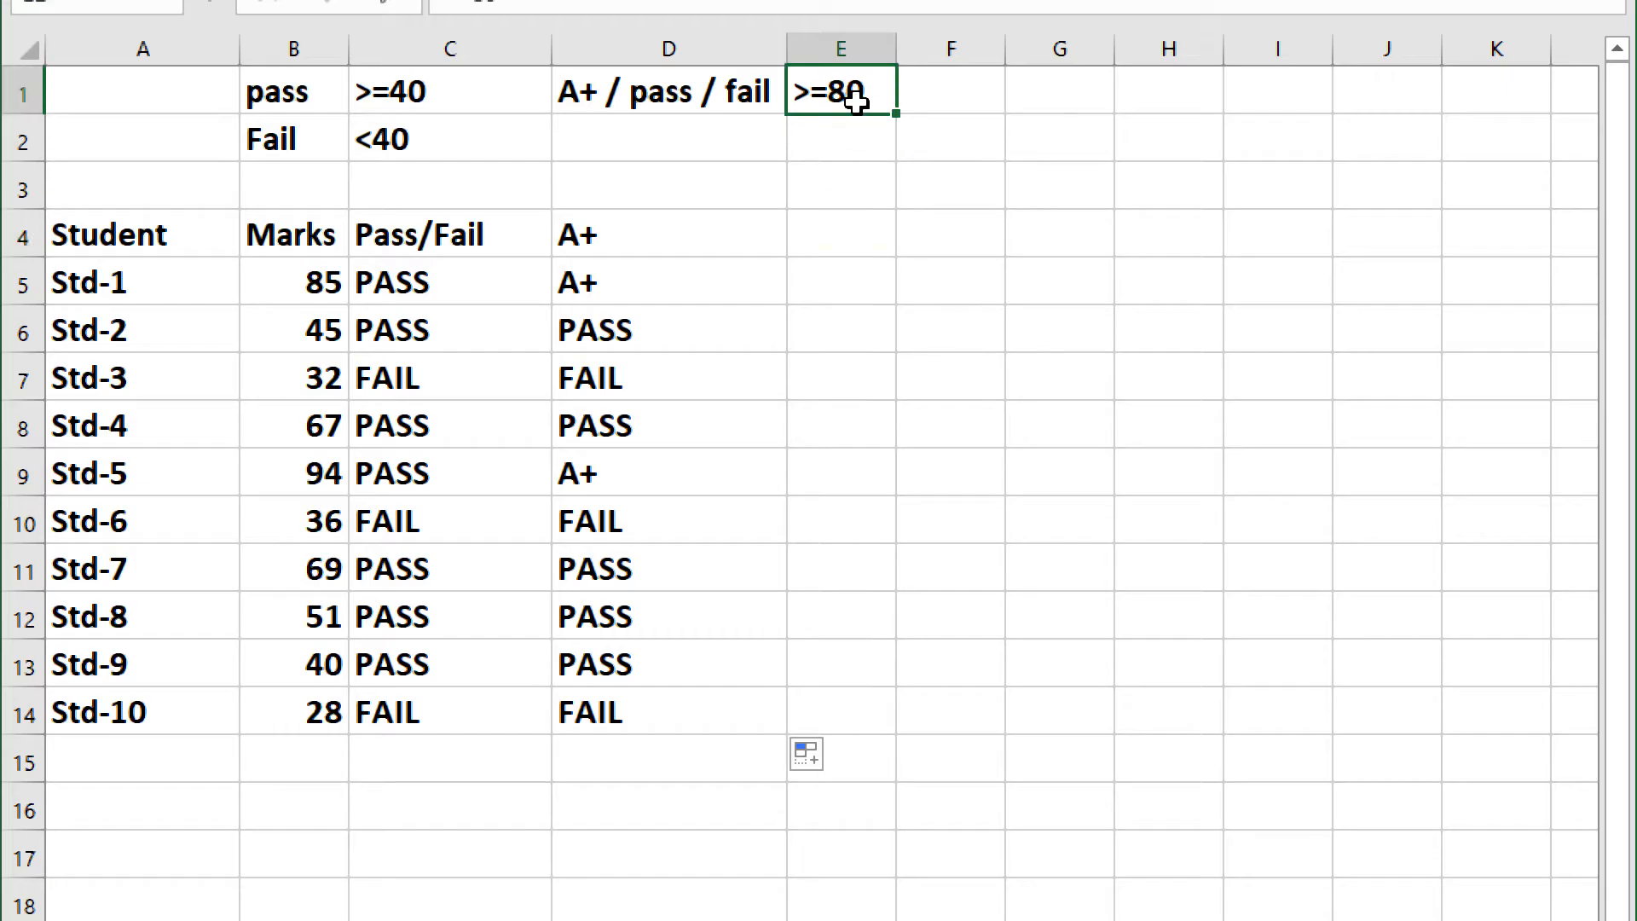
{"action": "key", "text": "Delete"}
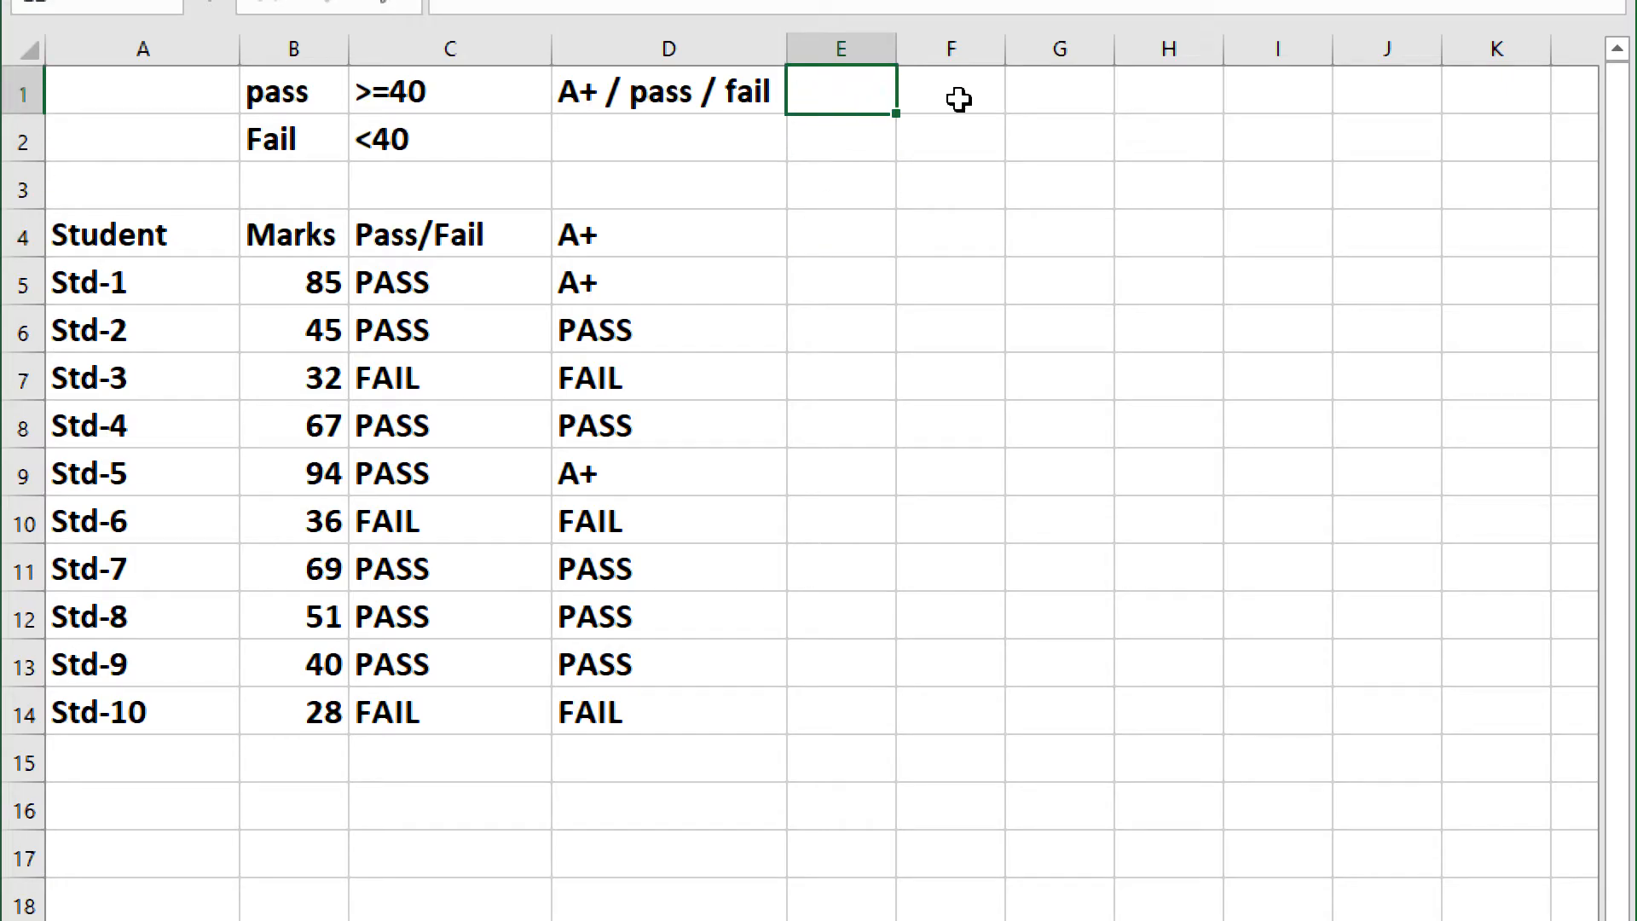
{"action": "left_click", "coordinate": [989, 98]}
{"action": "left_click", "coordinate": [1076, 92]}
{"action": "left_click", "coordinate": [1165, 88]}
{"action": "left_click", "coordinate": [1271, 90]}
{"action": "left_click", "coordinate": [1395, 89]}
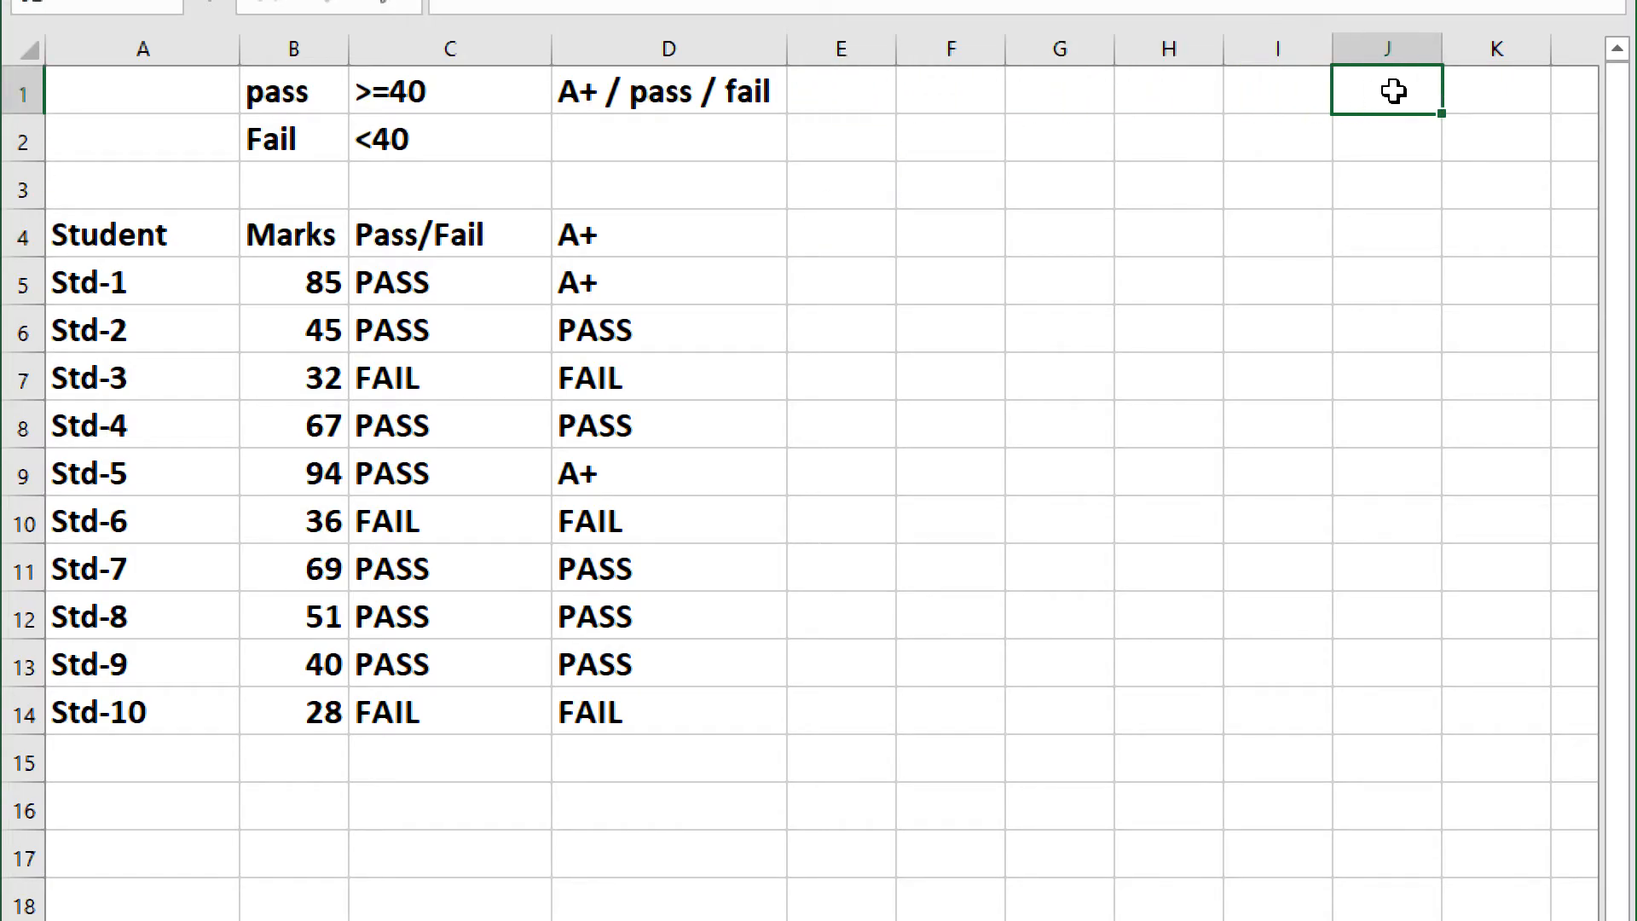
Start a grade scale with A+ in E1 and >=80 in E2, followed by A in F1 and 70-79 in F2.
{"action": "left_click", "coordinate": [859, 91]}
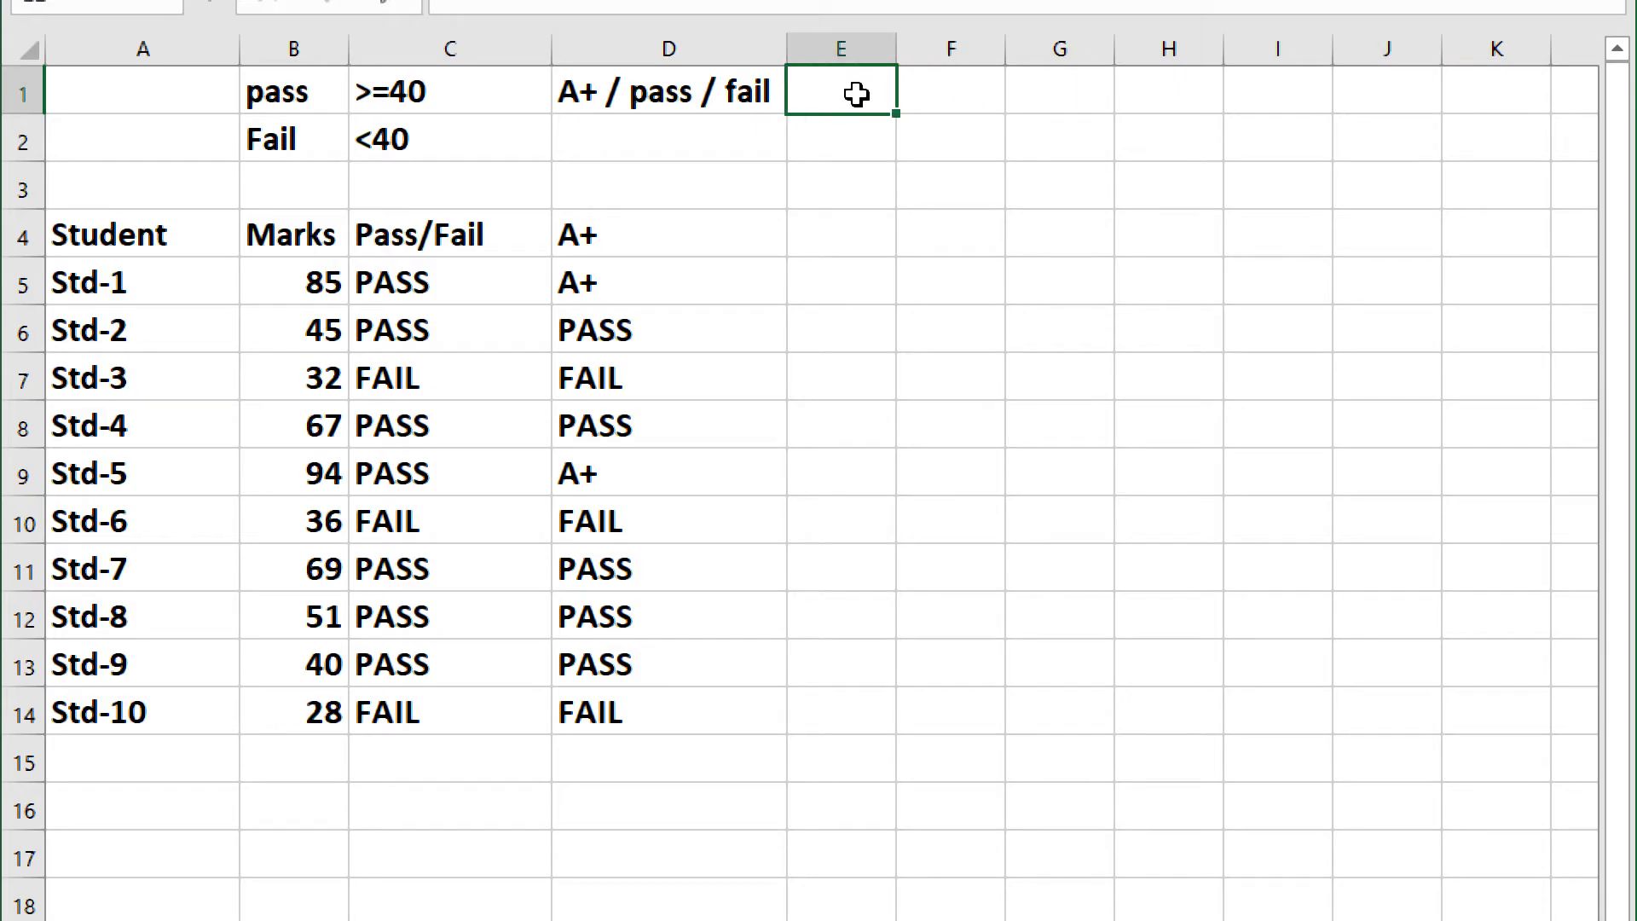
{"action": "type", "text": "A+"}
{"action": "key", "text": "Return"}
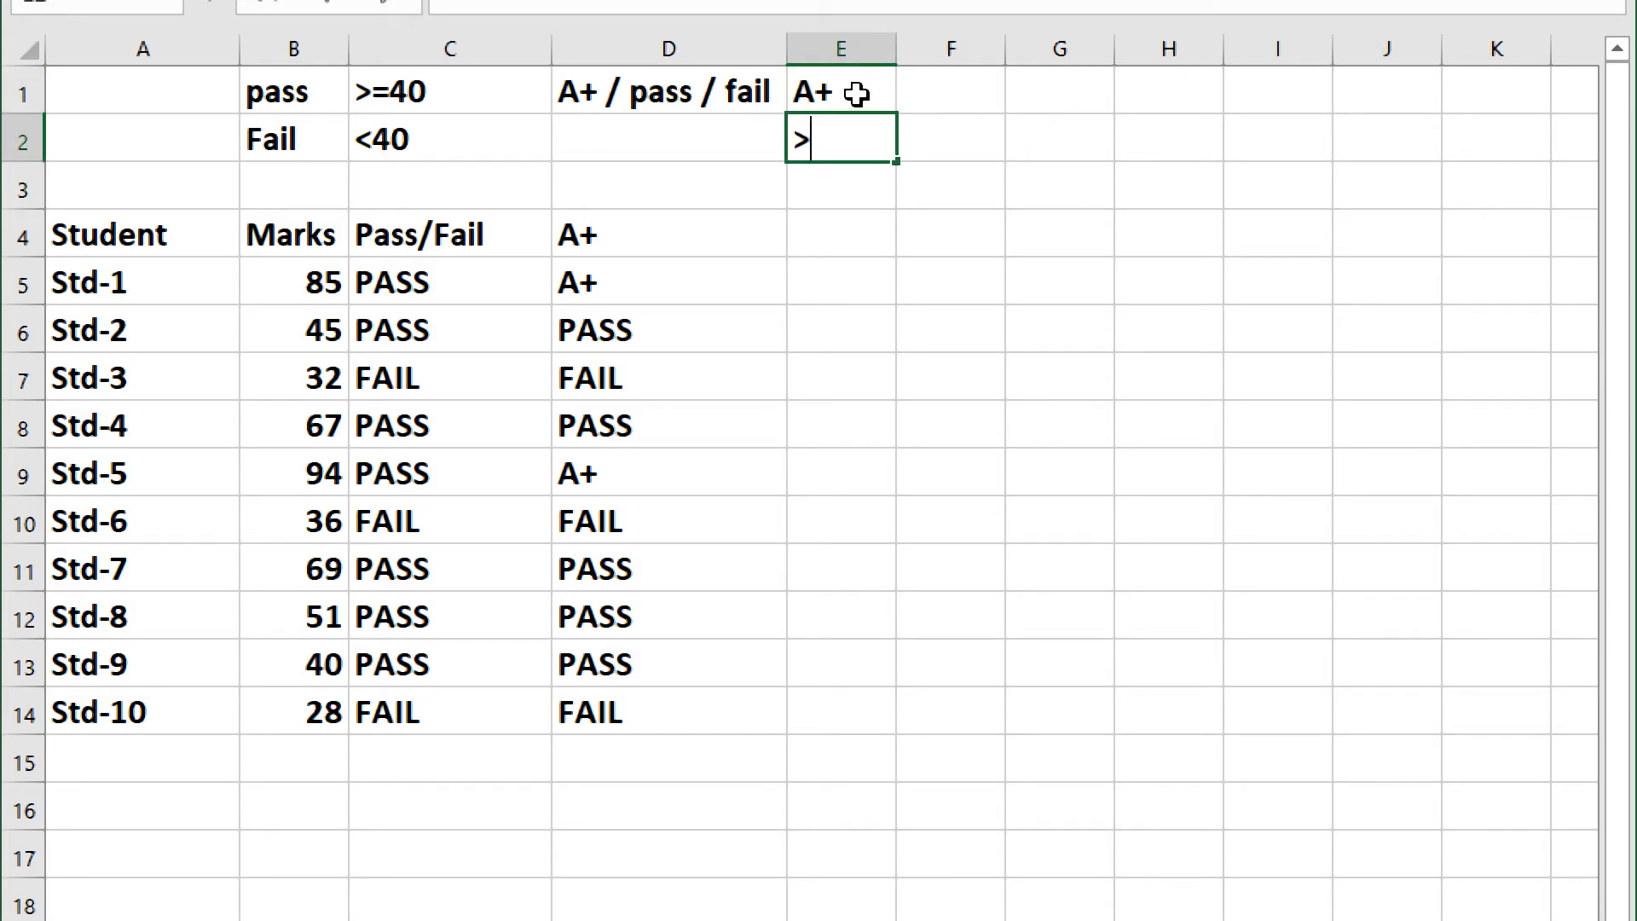
{"action": "type", "text": ">=80"}
{"action": "key", "text": "Up"}
{"action": "key", "text": "Right"}
{"action": "key", "text": "Return"}
{"action": "type", "text": "70-79"}
{"action": "key", "text": "Up"}
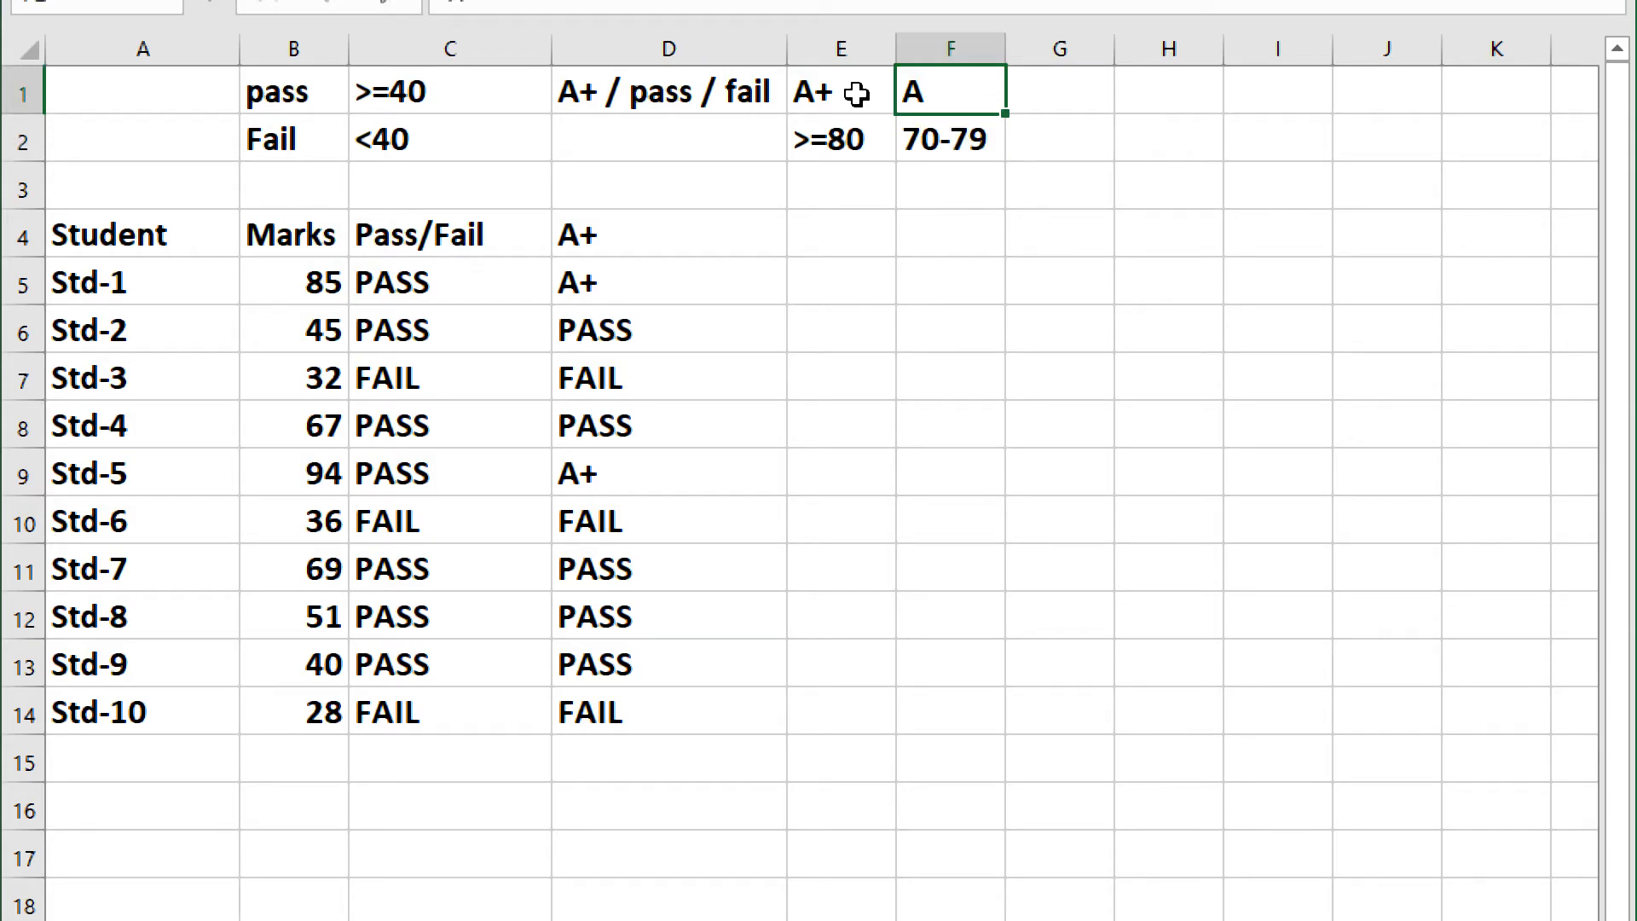
Add grade B in G1 with 60-69 in G2, and grade C in H1 with 50-59 in H2.
{"action": "key", "text": "Right"}
{"action": "key", "text": "Return"}
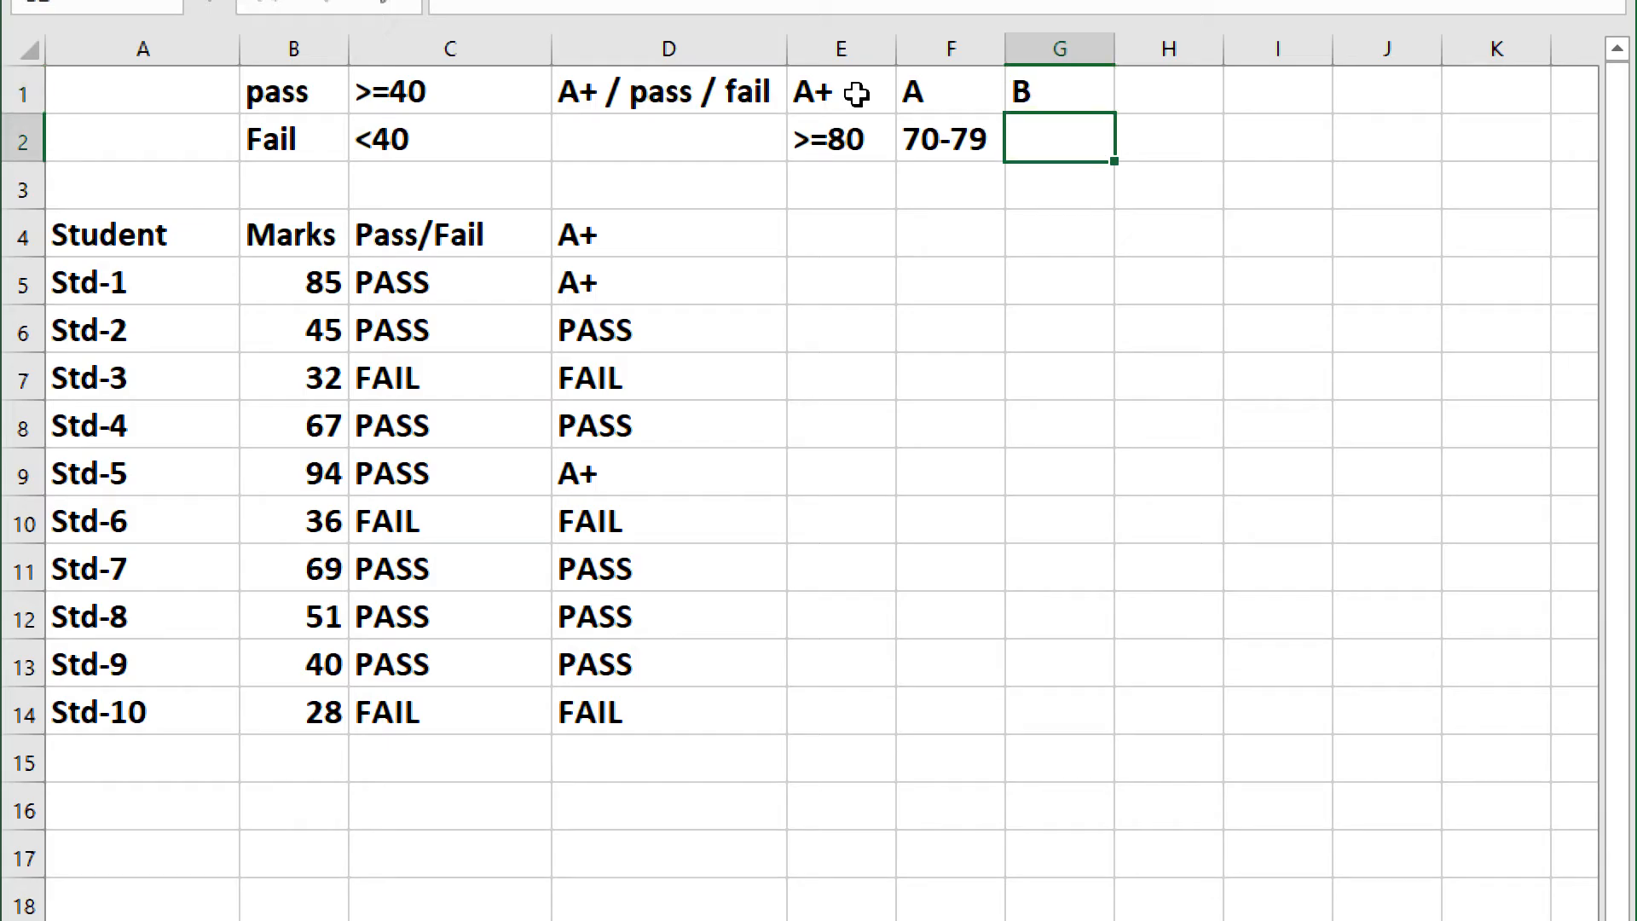
{"action": "type", "text": "60-69"}
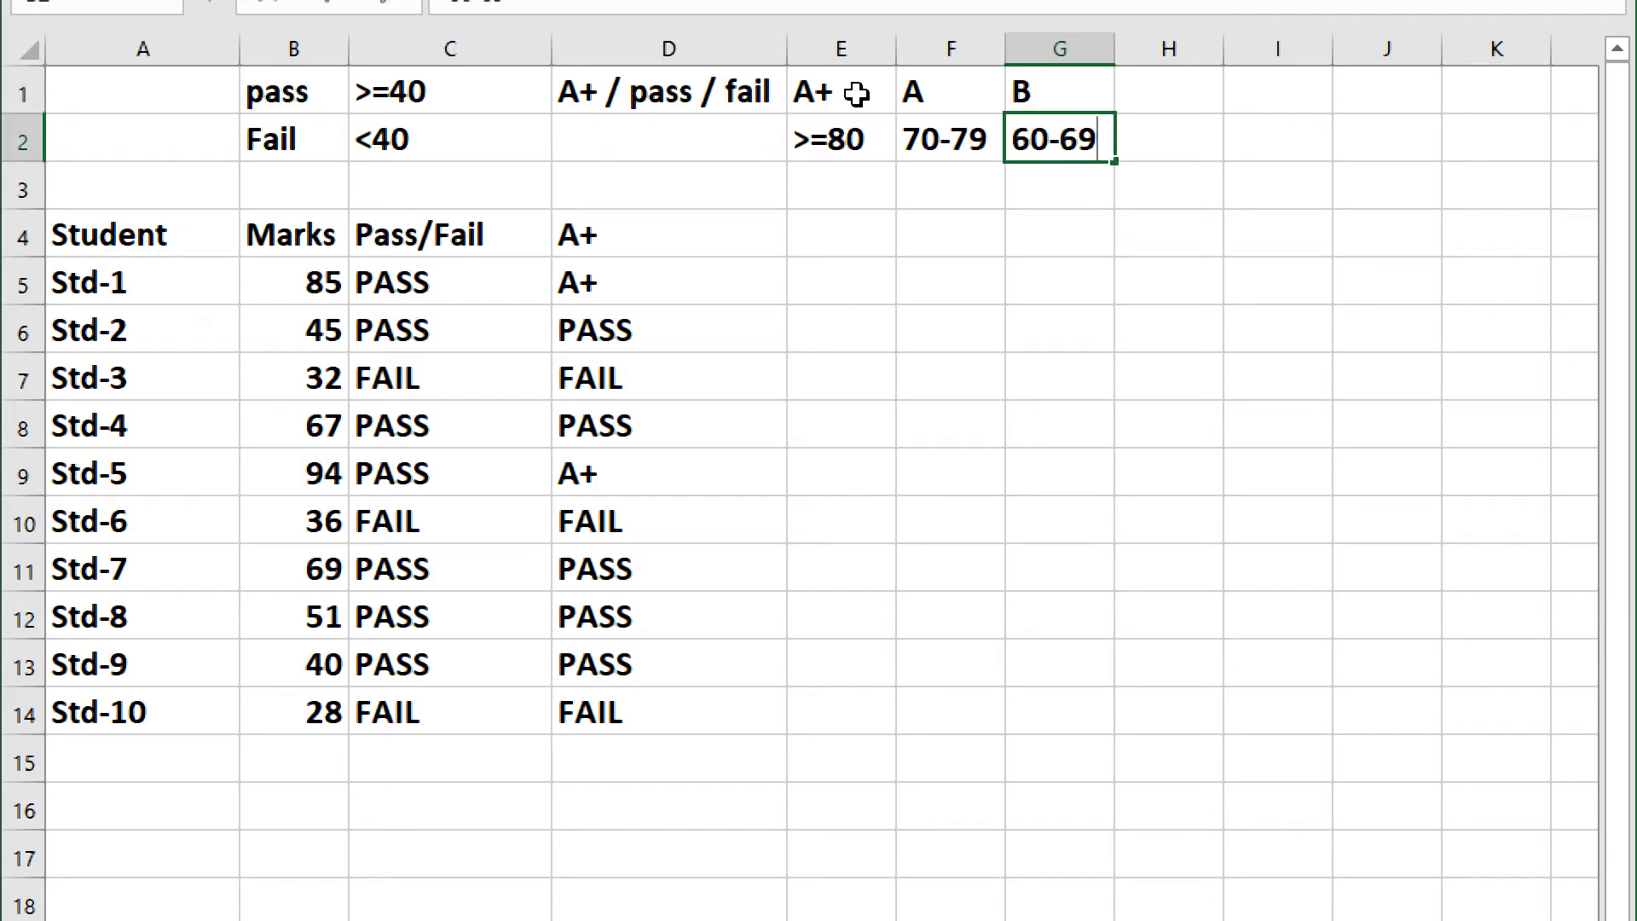
{"action": "key", "text": "Up"}
{"action": "key", "text": "Right"}
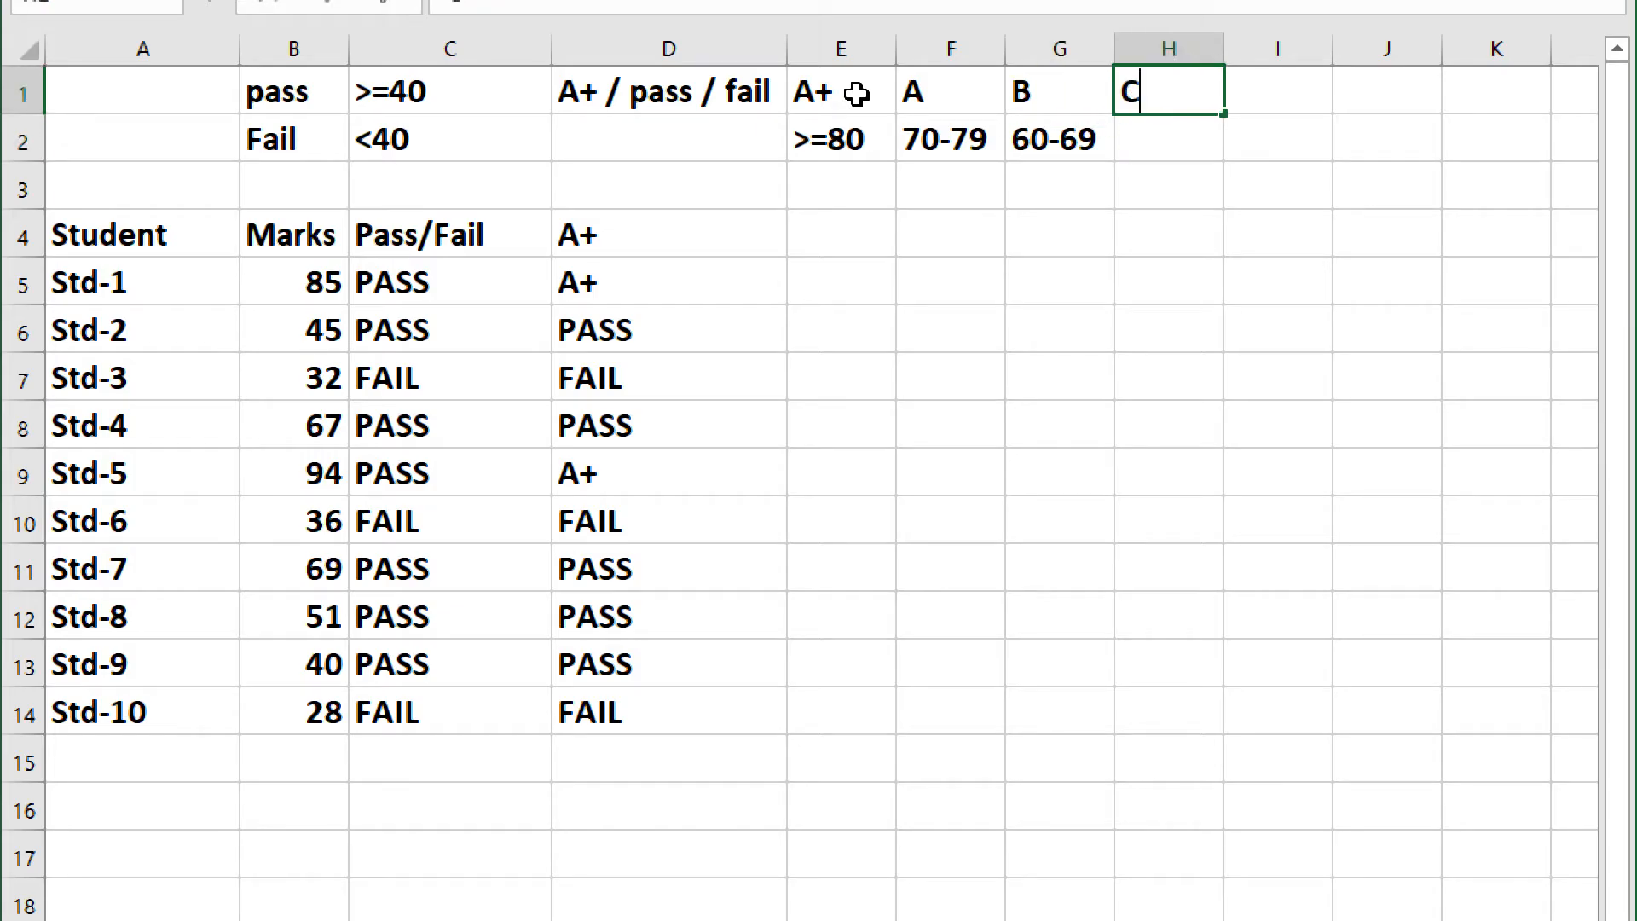
{"action": "key", "text": "Return"}
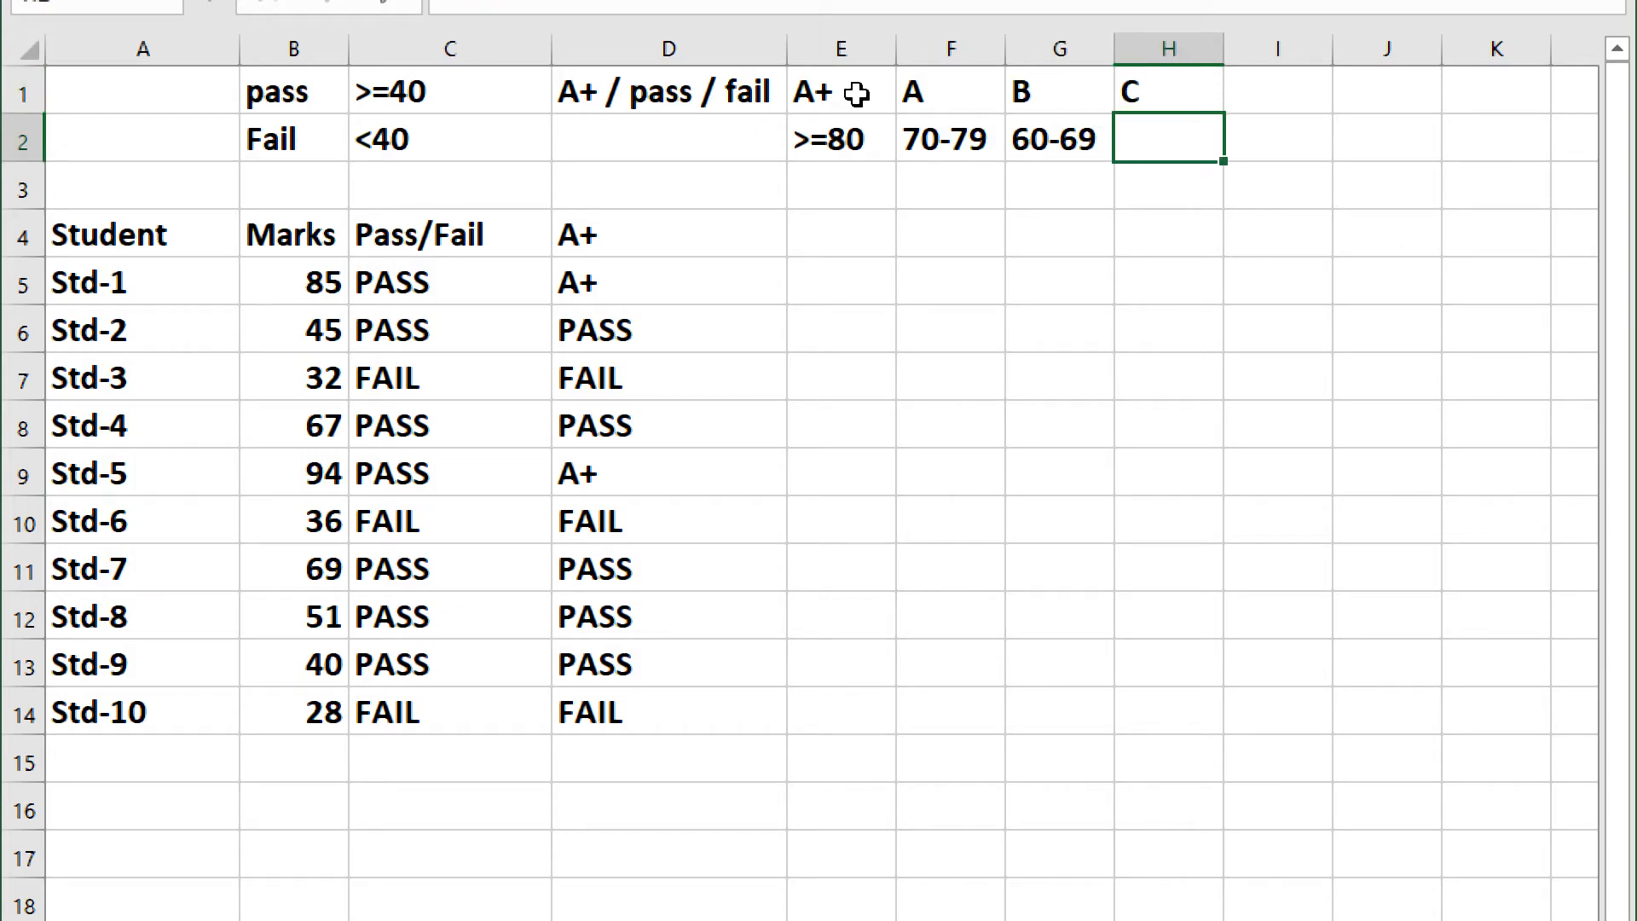
{"action": "type", "text": "50-59"}
{"action": "key", "text": "Tab"}
Add grade D in I1 with 40-49 in I2 and grade F in J1 with <39 in J2, finishing with E1:J2 selected.
{"action": "key", "text": "Up"}
{"action": "type", "text": "D"}
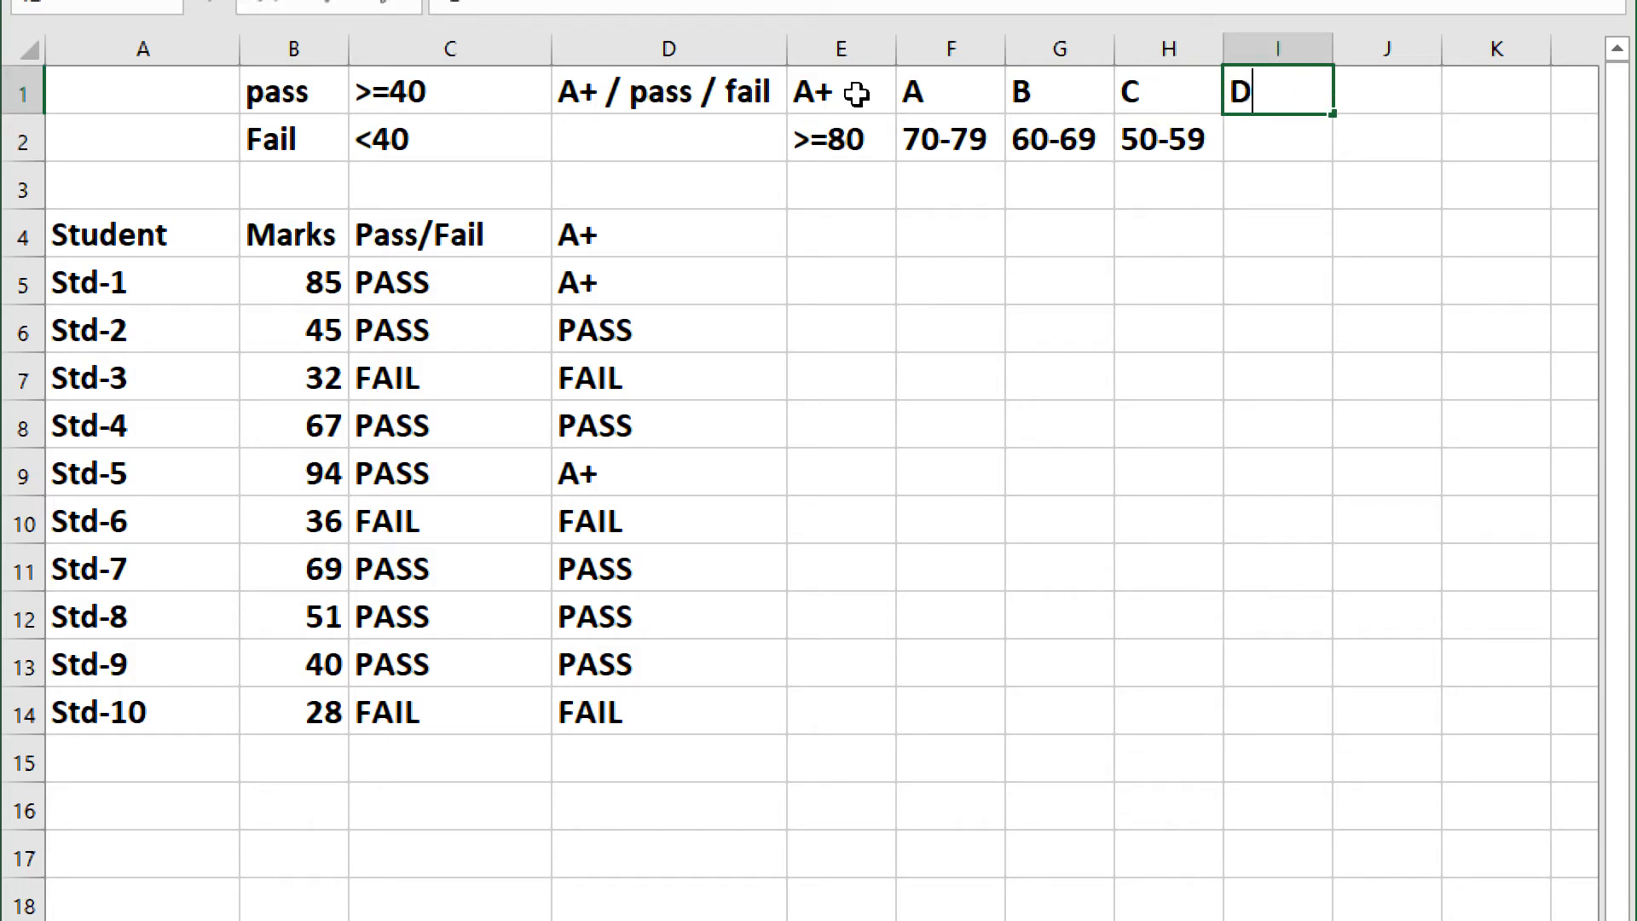
{"action": "key", "text": "Return"}
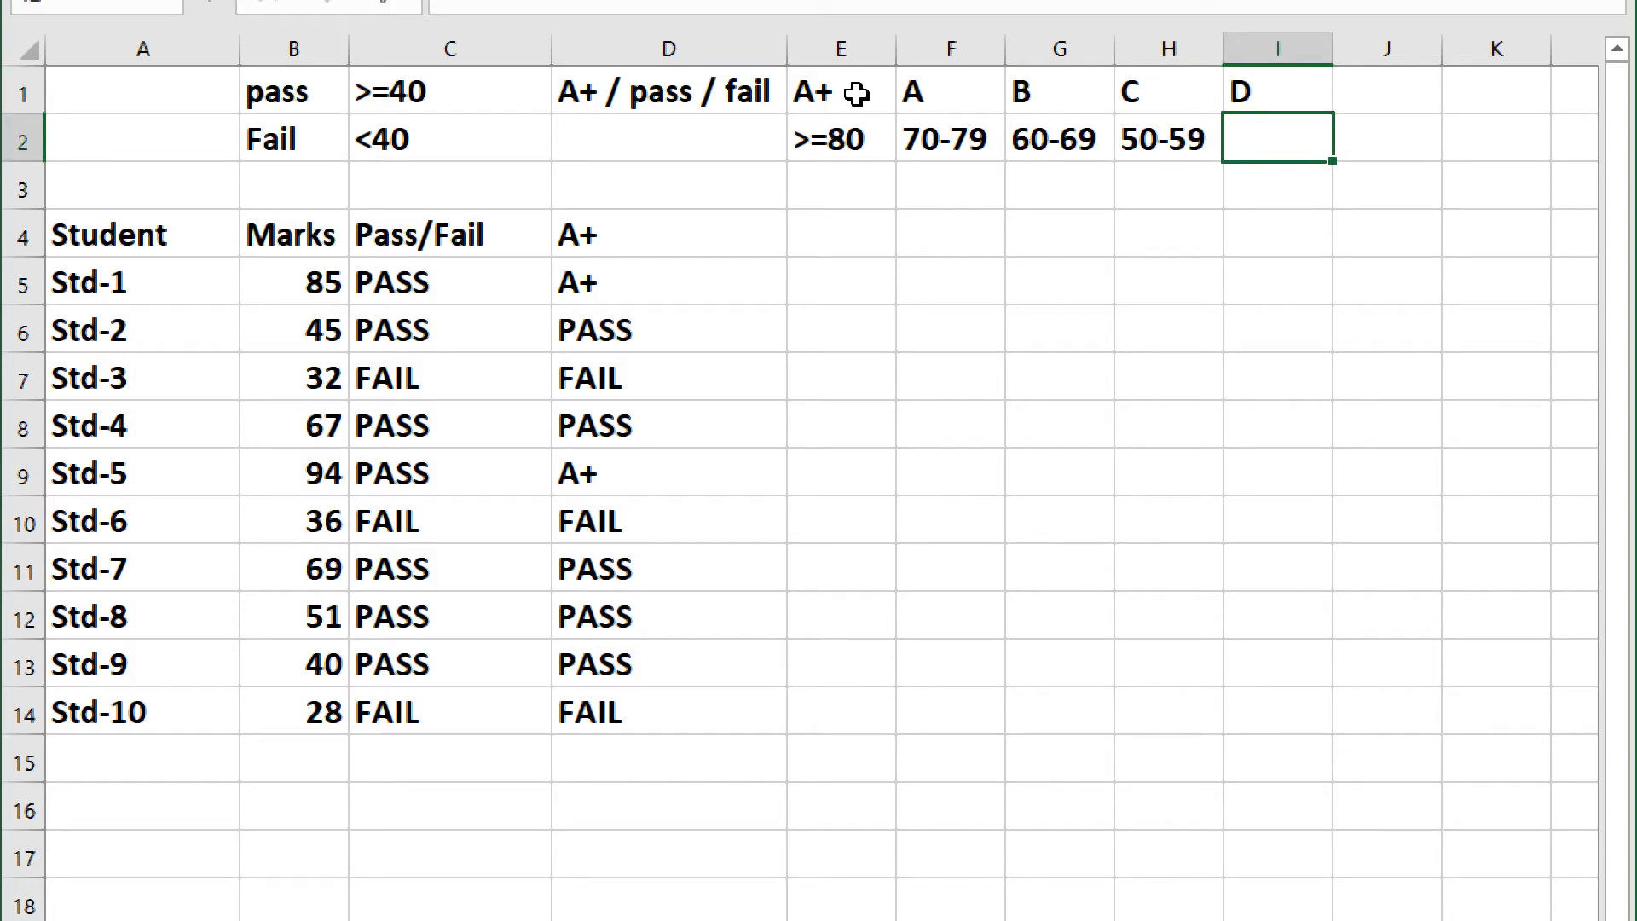
{"action": "type", "text": "40-49"}
{"action": "key", "text": "Tab"}
{"action": "key", "text": "Up"}
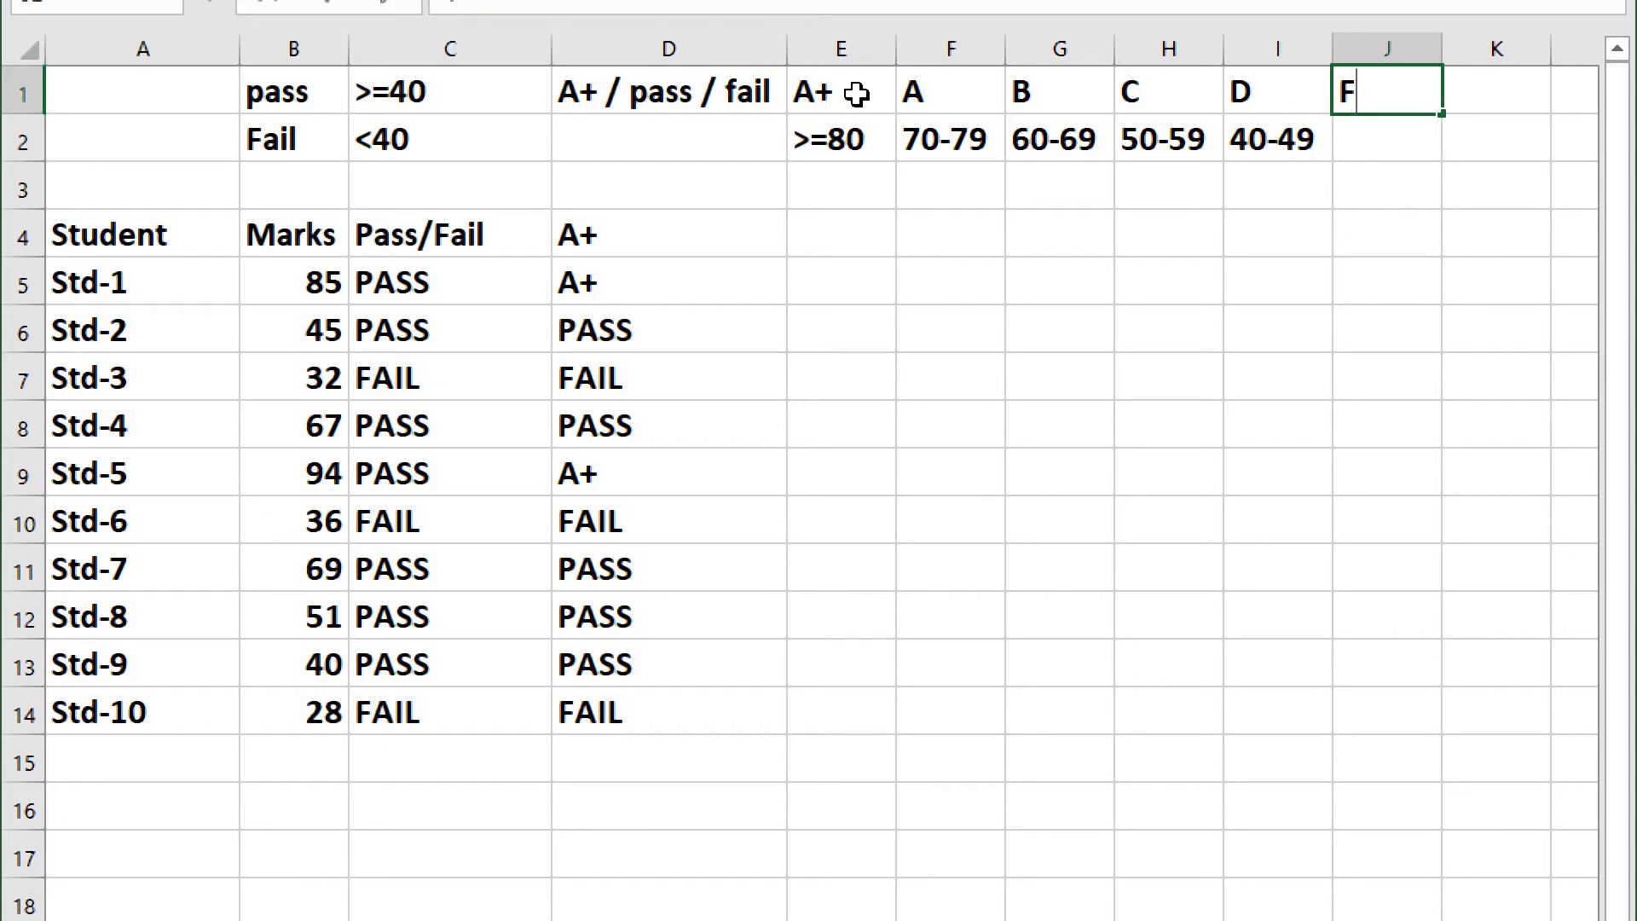
{"action": "key", "text": "Return"}
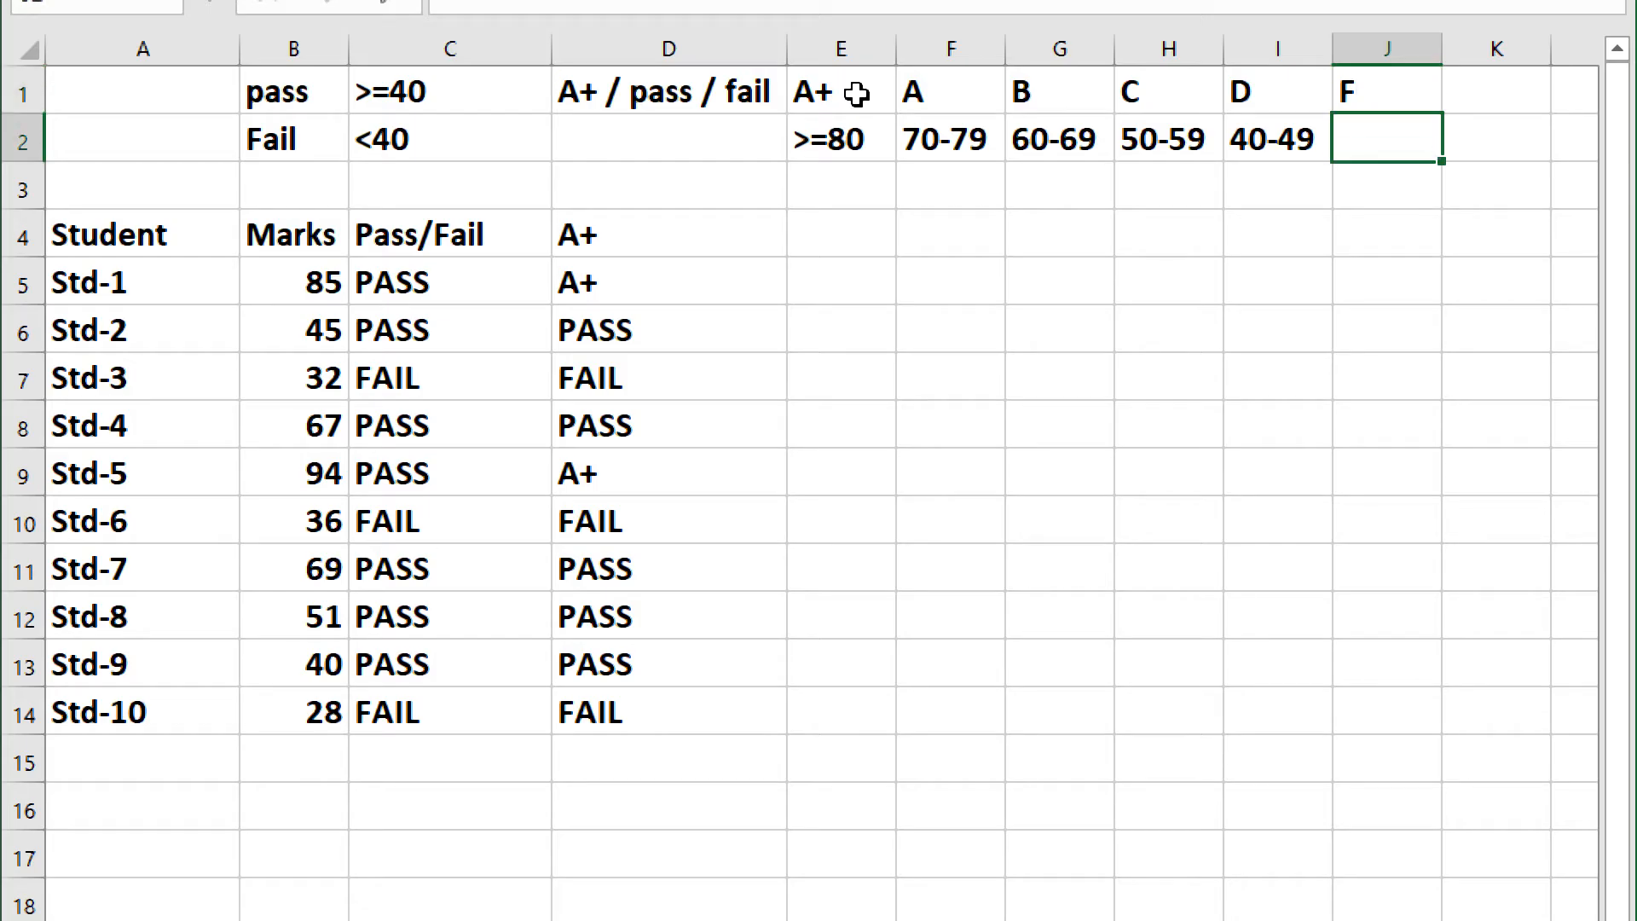
{"action": "type", "text": "<39"}
{"action": "key", "text": "Up"}
{"action": "key", "text": "Down"}
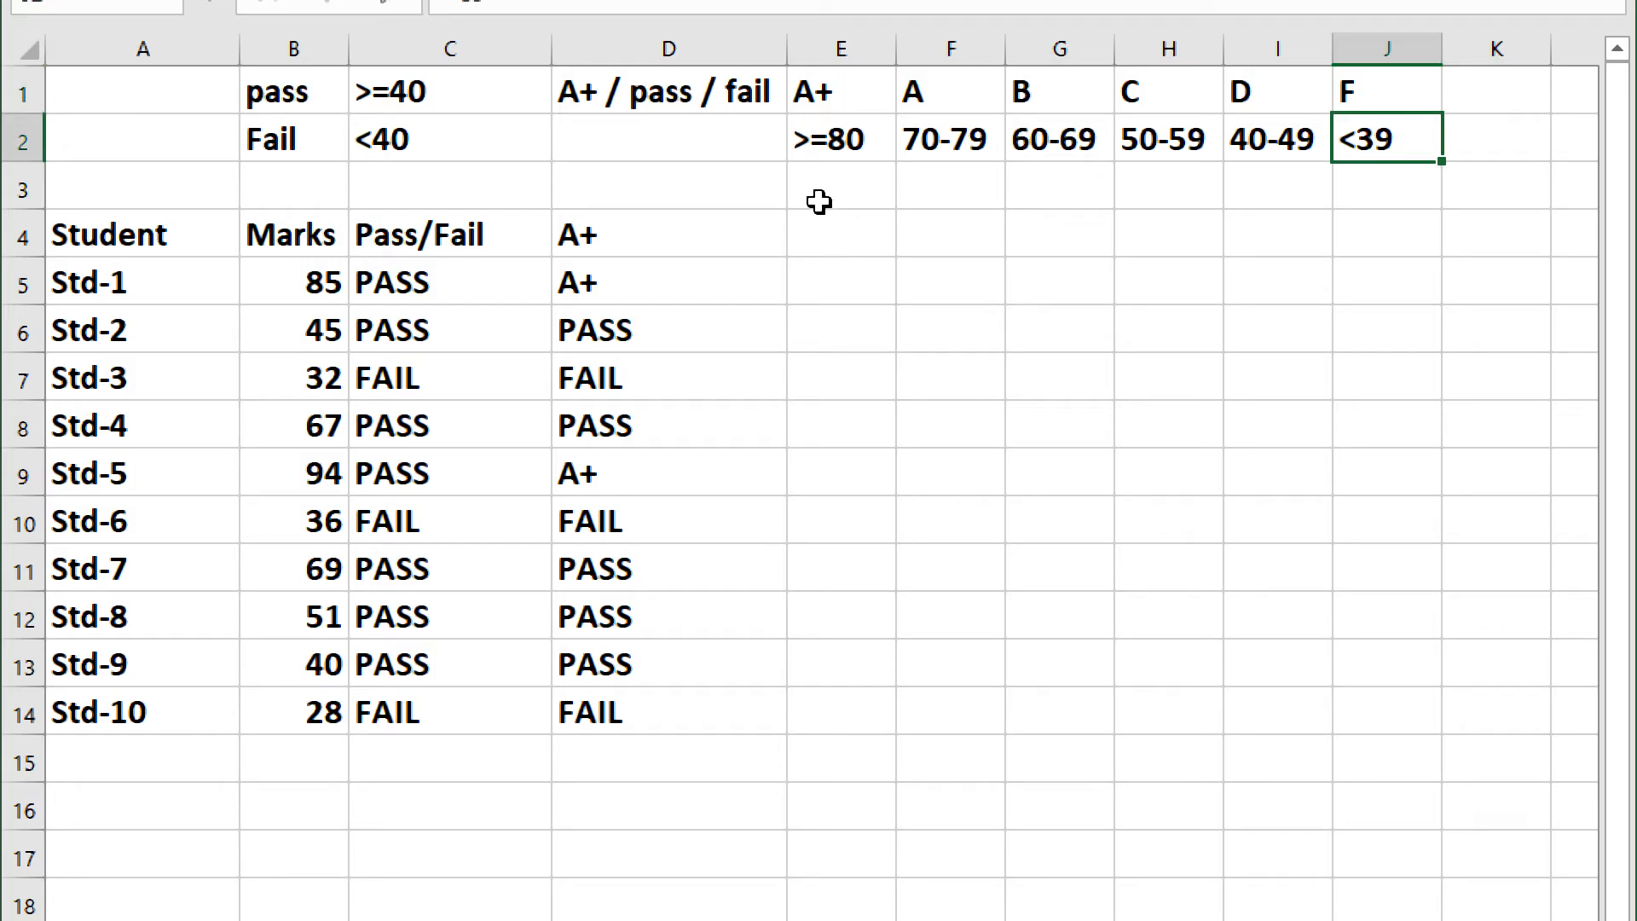
{"action": "left_click_drag", "start_coordinate": [810, 95], "coordinate": [1399, 139]}
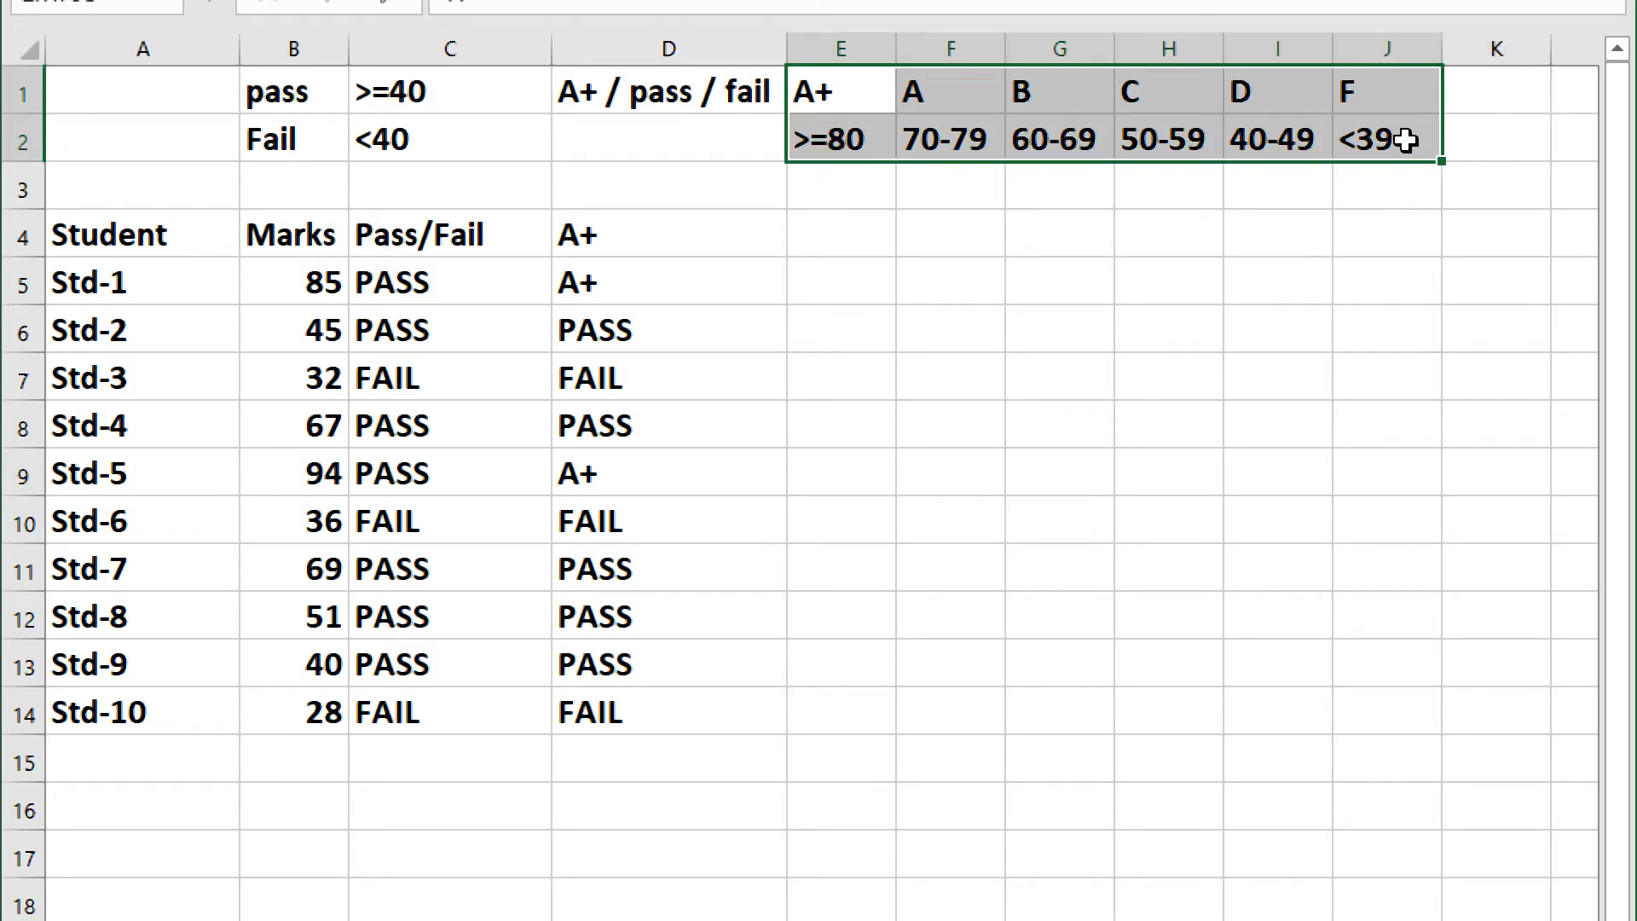
Add the column header Grade in cell E4, beside the A+ column of the student table.
{"action": "left_click", "coordinate": [843, 241]}
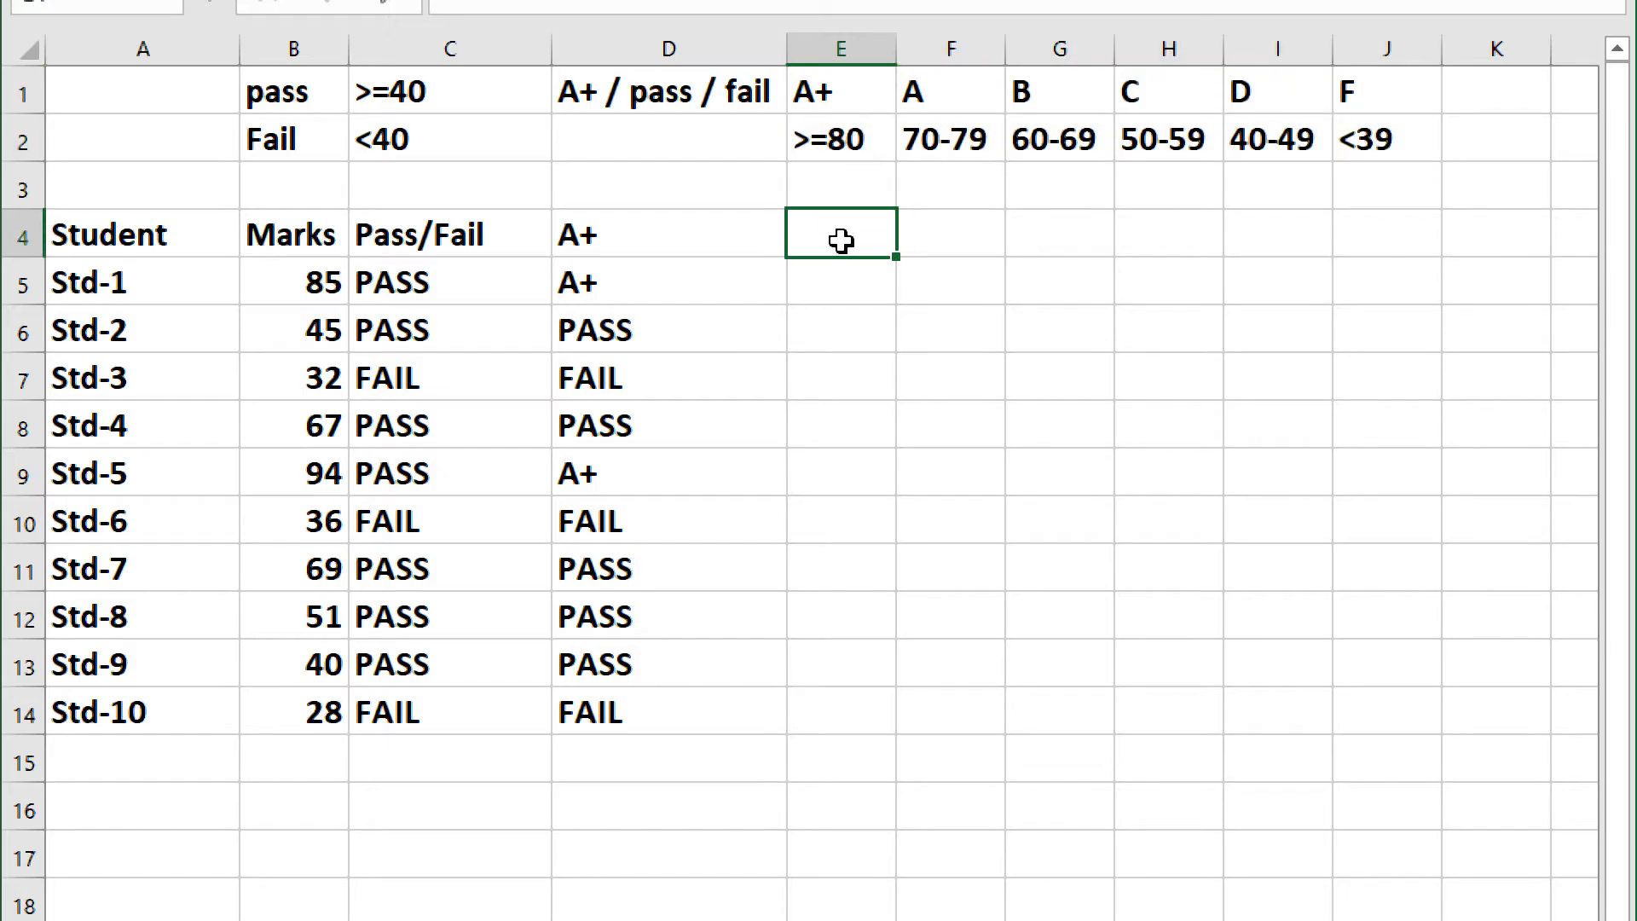
{"action": "left_click", "coordinate": [848, 283]}
{"action": "left_click", "coordinate": [836, 237]}
{"action": "type", "text": "Grade"}
{"action": "key", "text": "Return"}
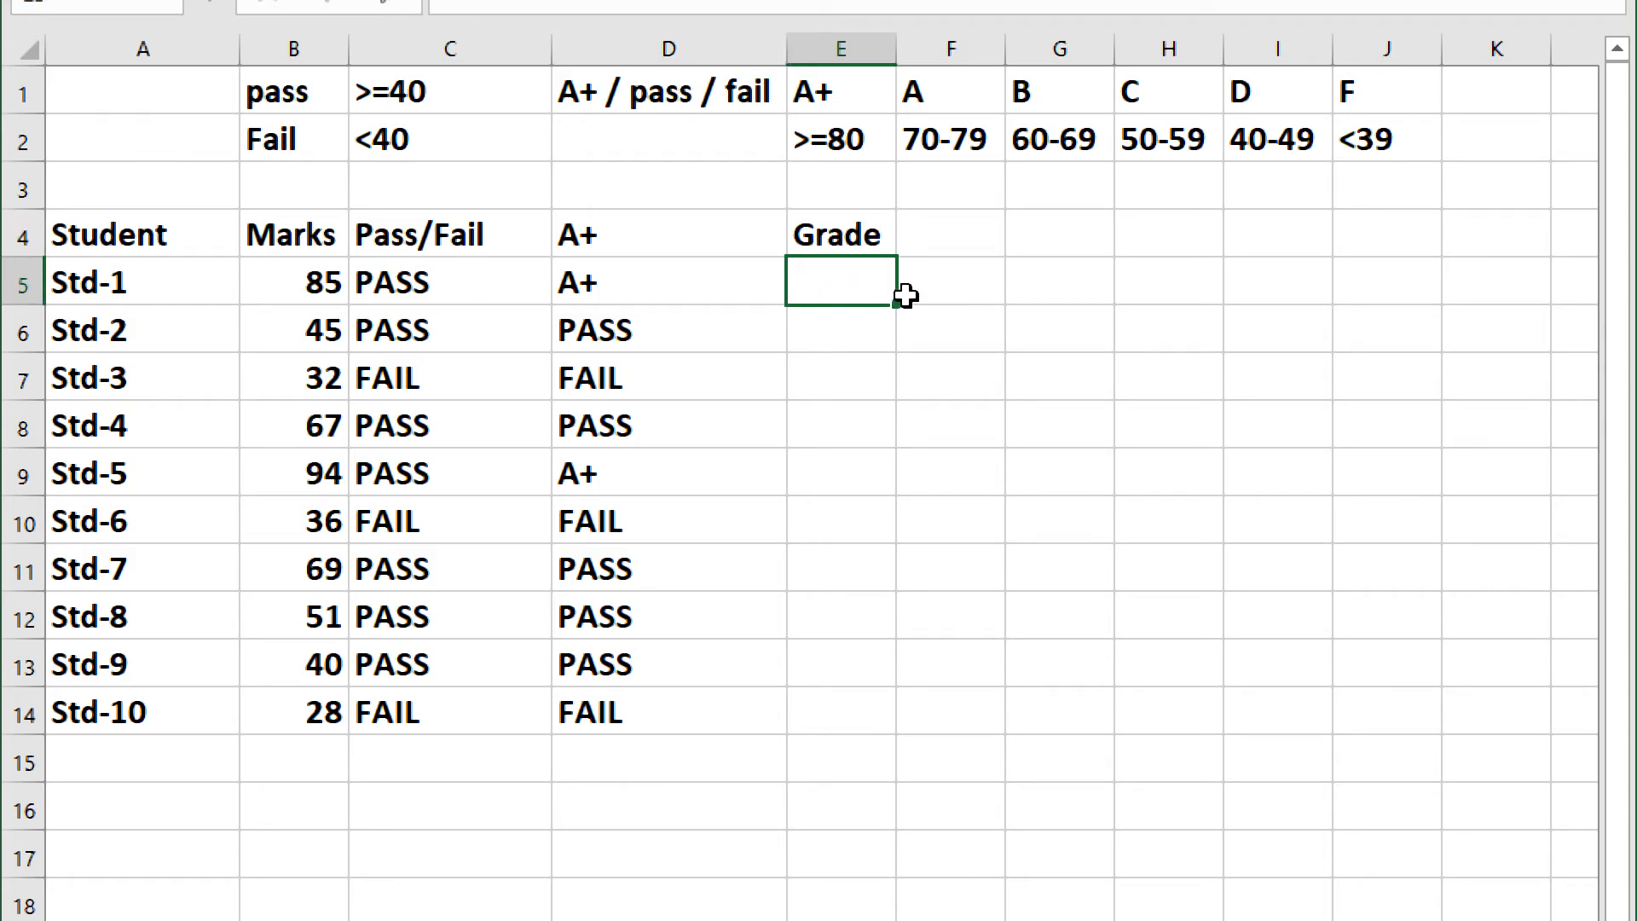
Start an IF formula in E5 that returns "F" when the marks in B5 are <39.
{"action": "type", "text": "=if"}
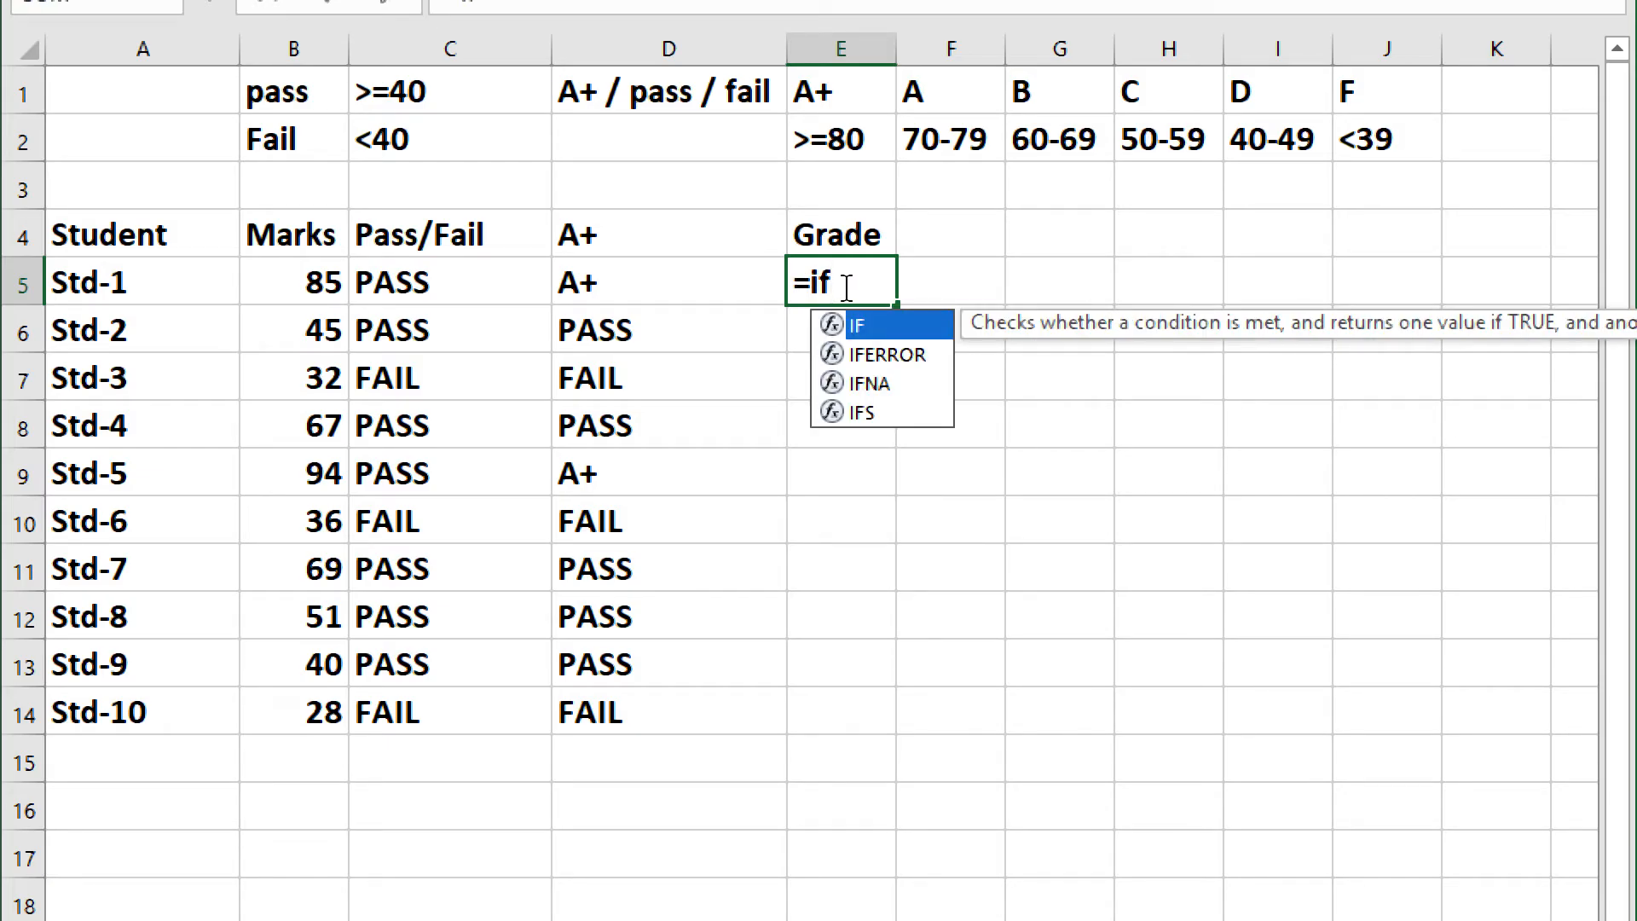
{"action": "type", "text": "("}
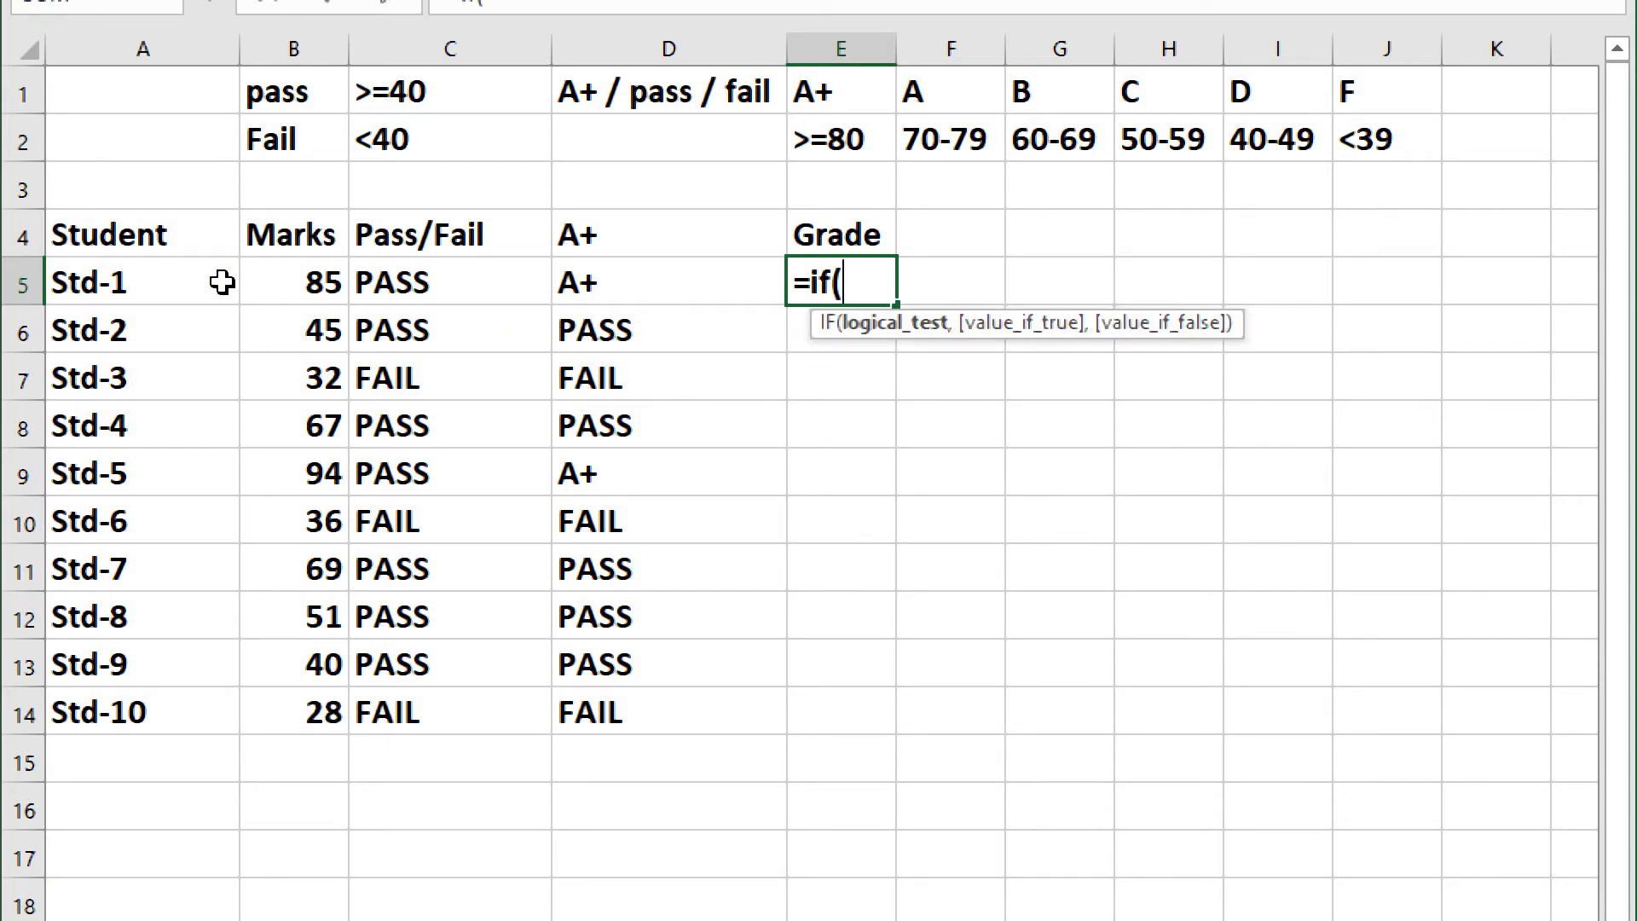
{"action": "left_click", "coordinate": [307, 288]}
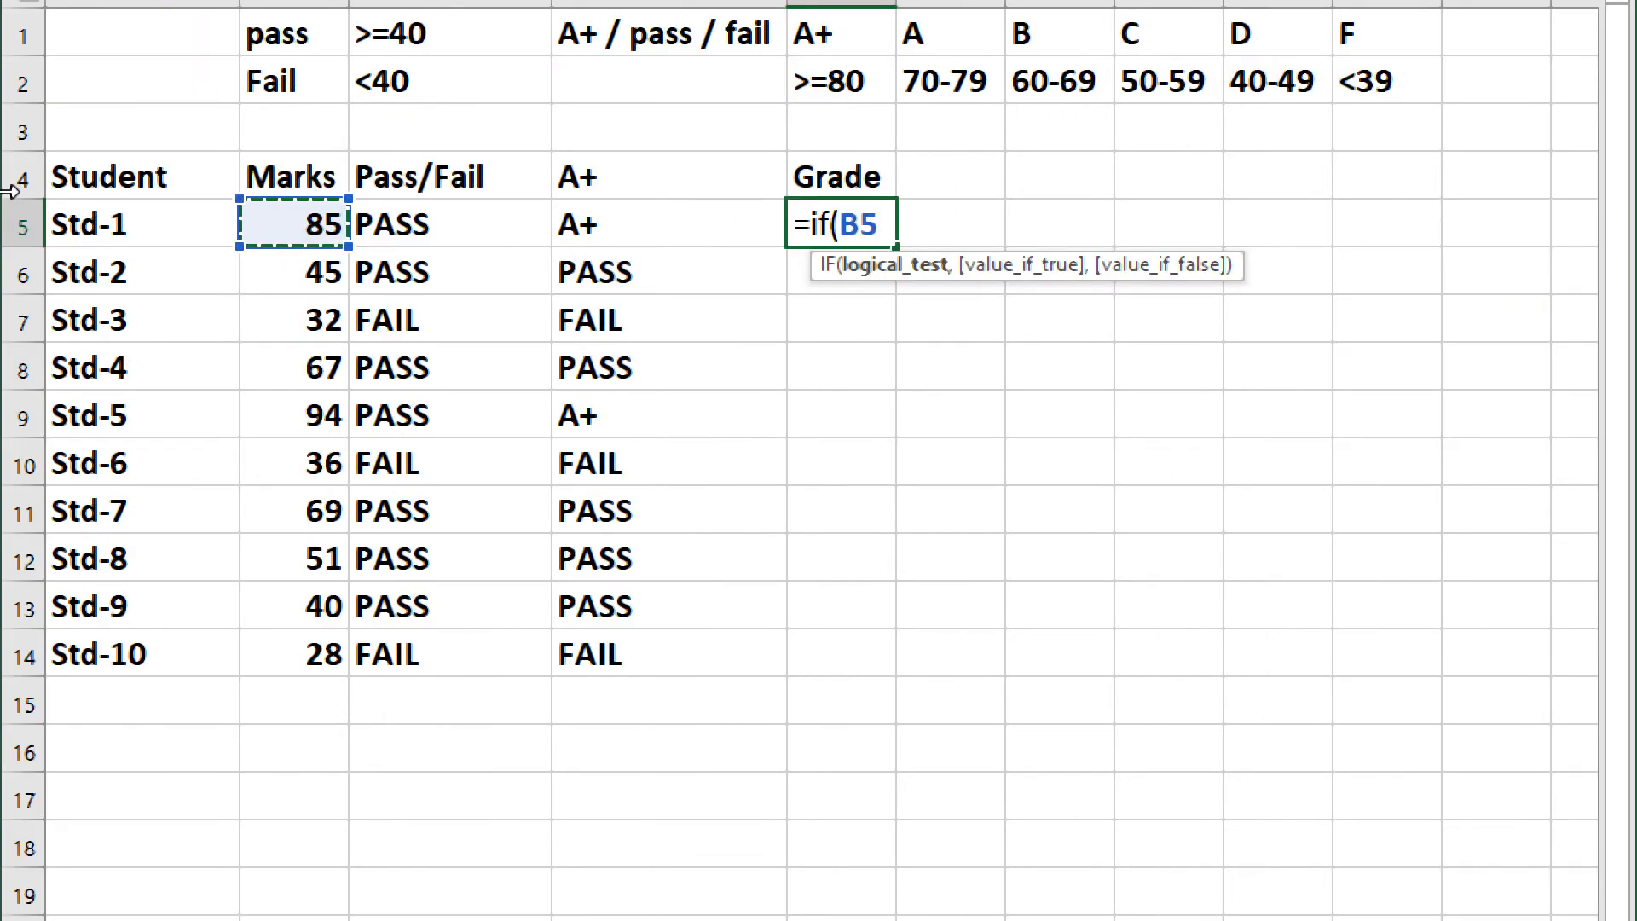
{"action": "type", "text": "<"}
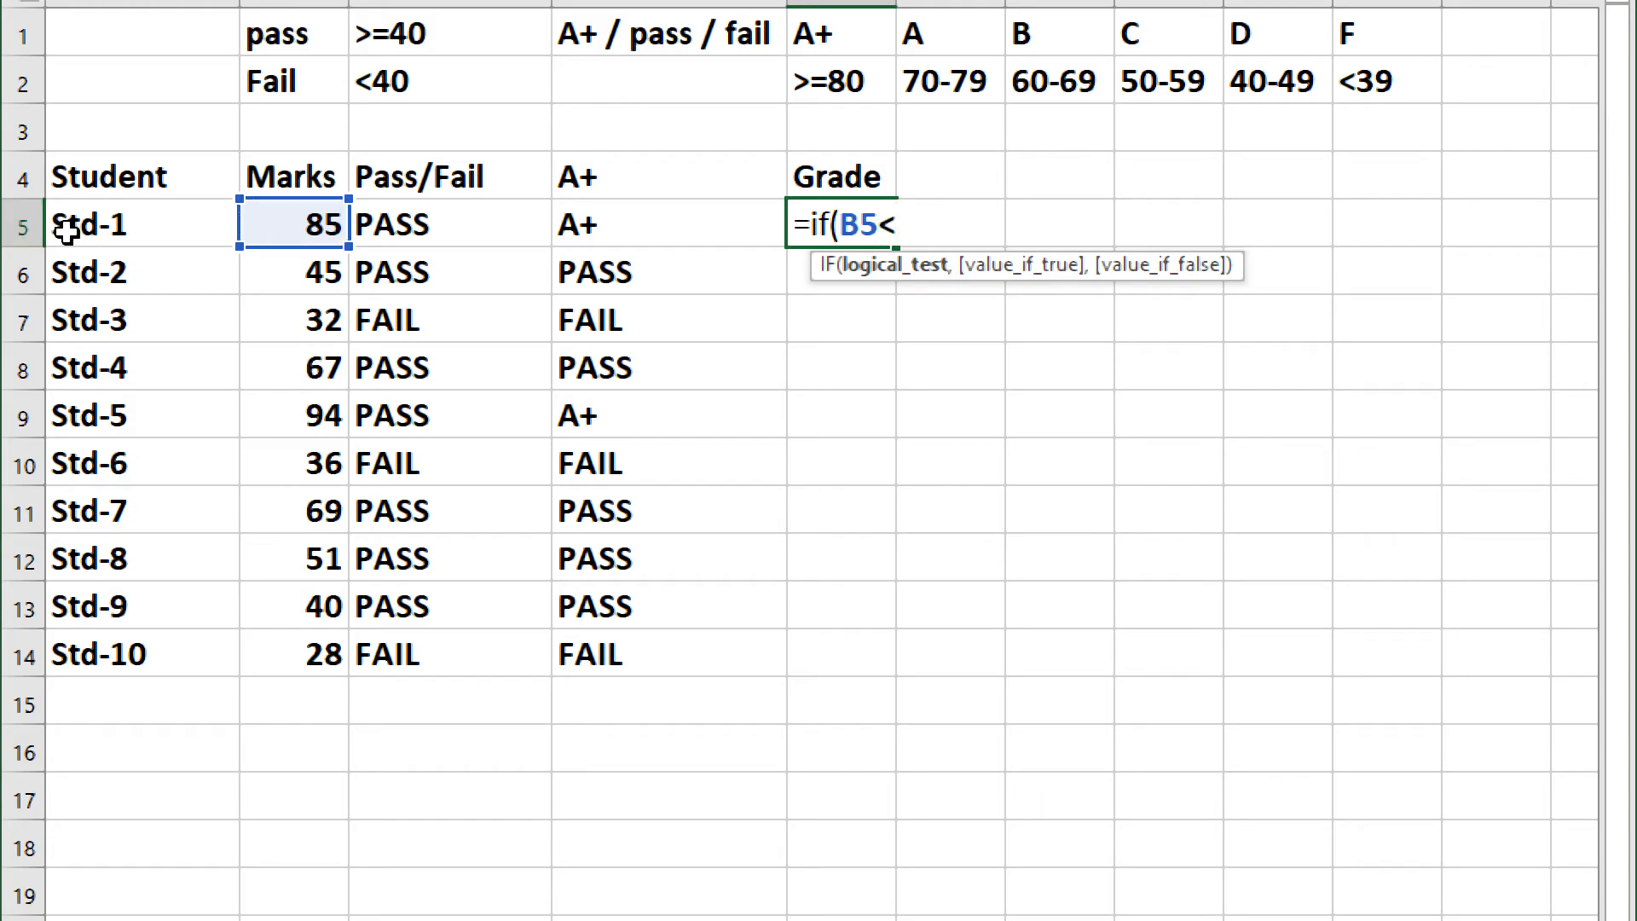
{"action": "type", "text": "39,"}
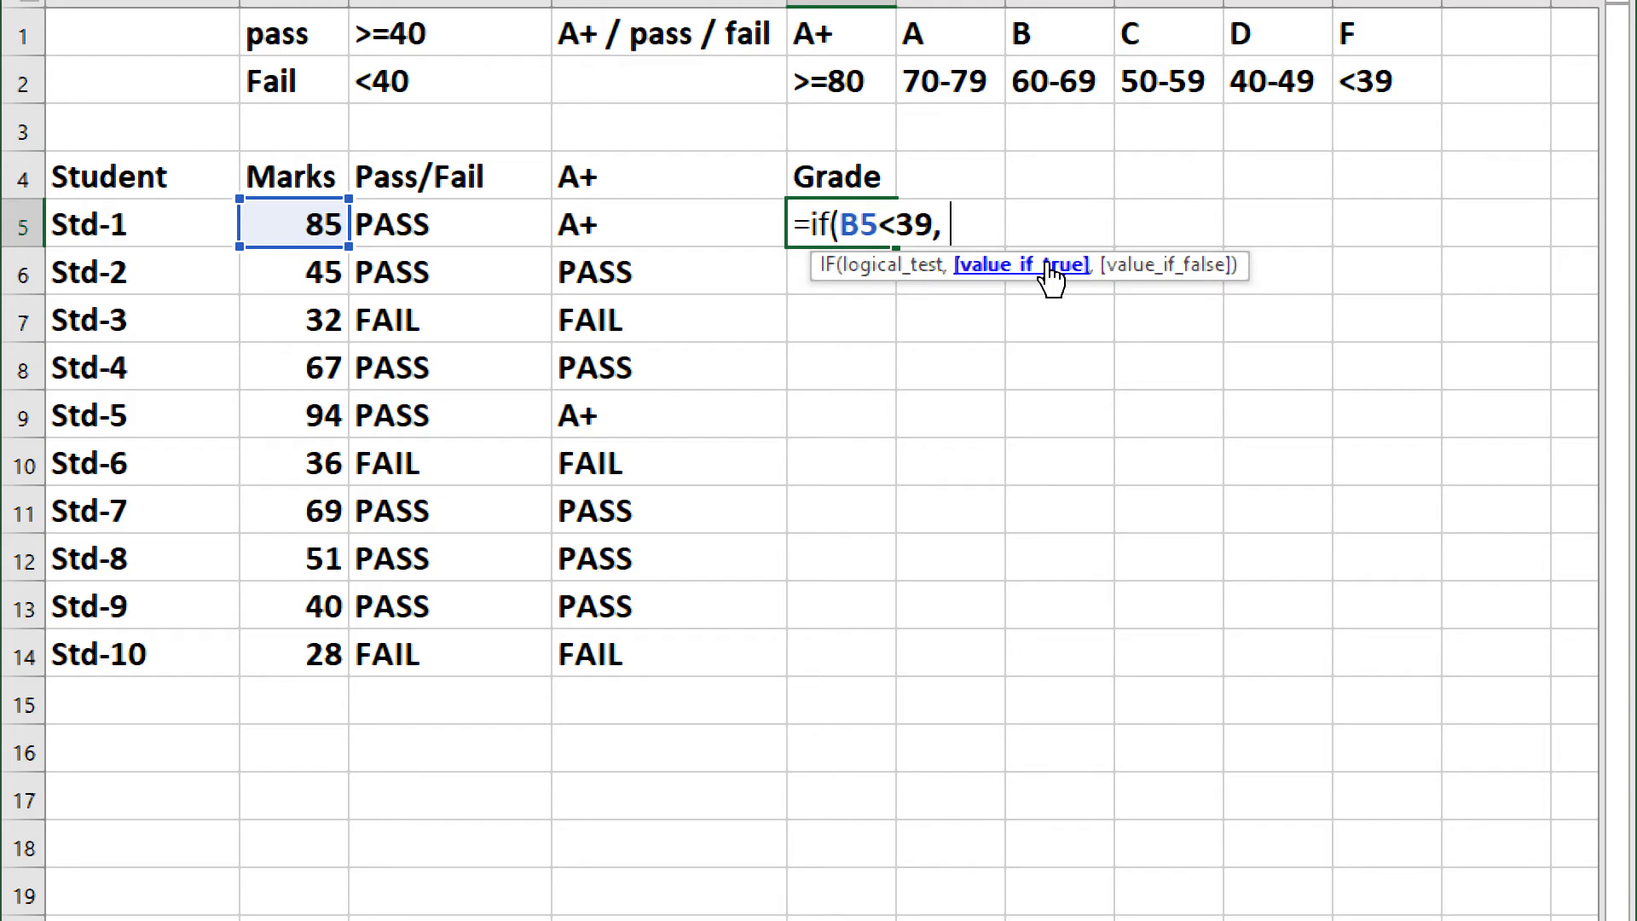
{"action": "type", "text": " \"Fail"}
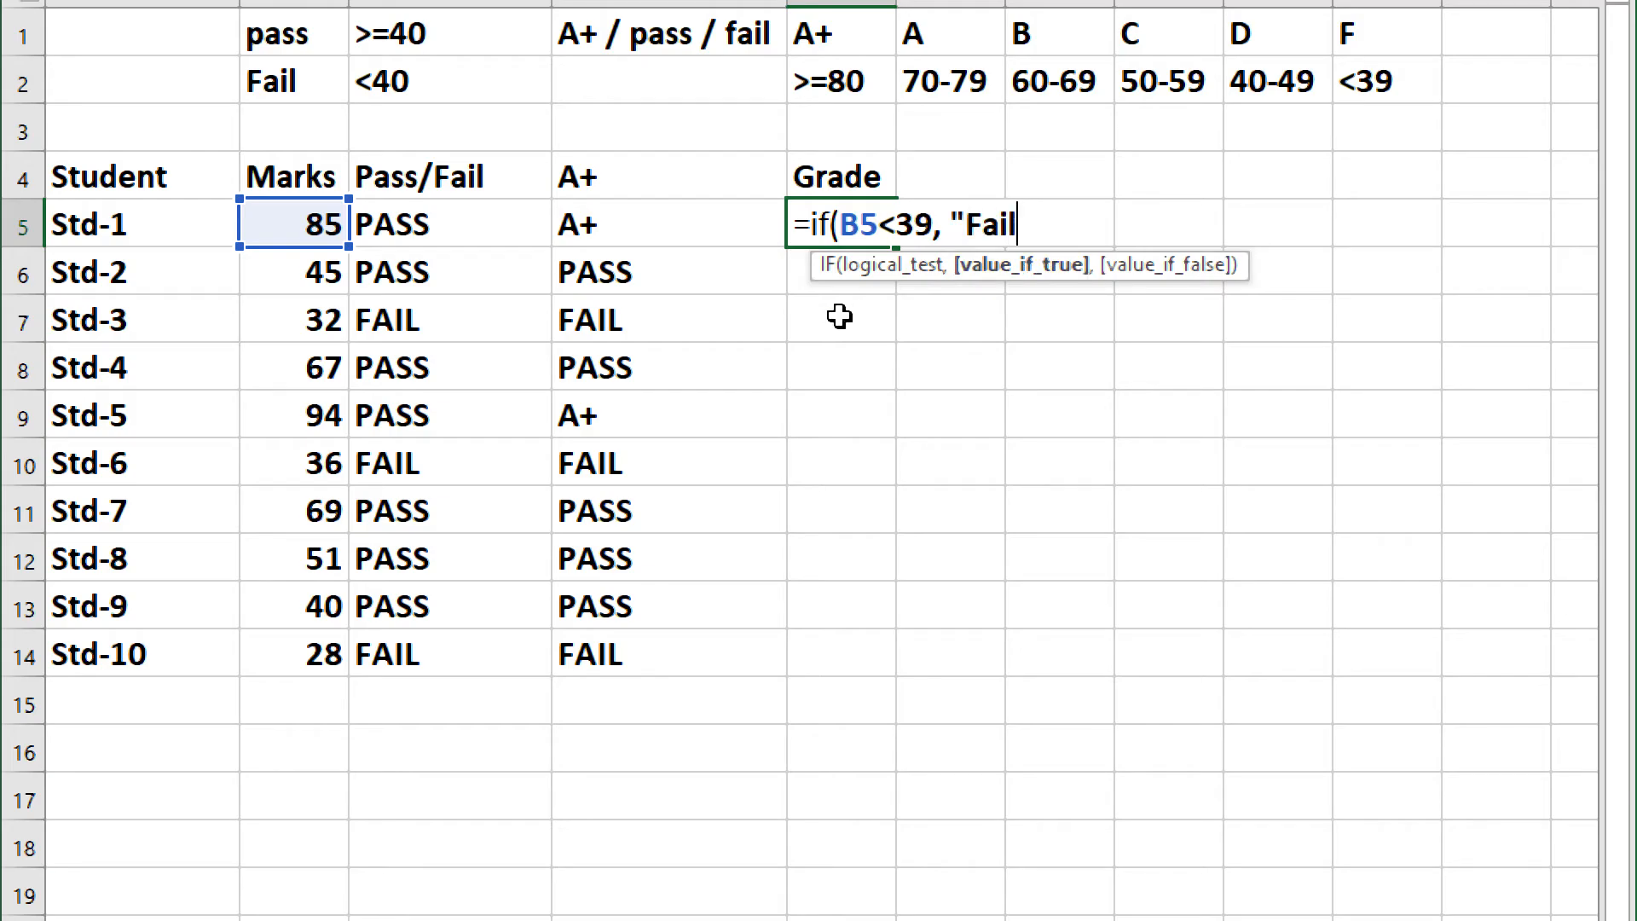
{"action": "key", "text": "BackSpace"}
{"action": "key", "text": "BackSpace"}
{"action": "key", "text": "BackSpace"}
{"action": "type", "text": "\","}
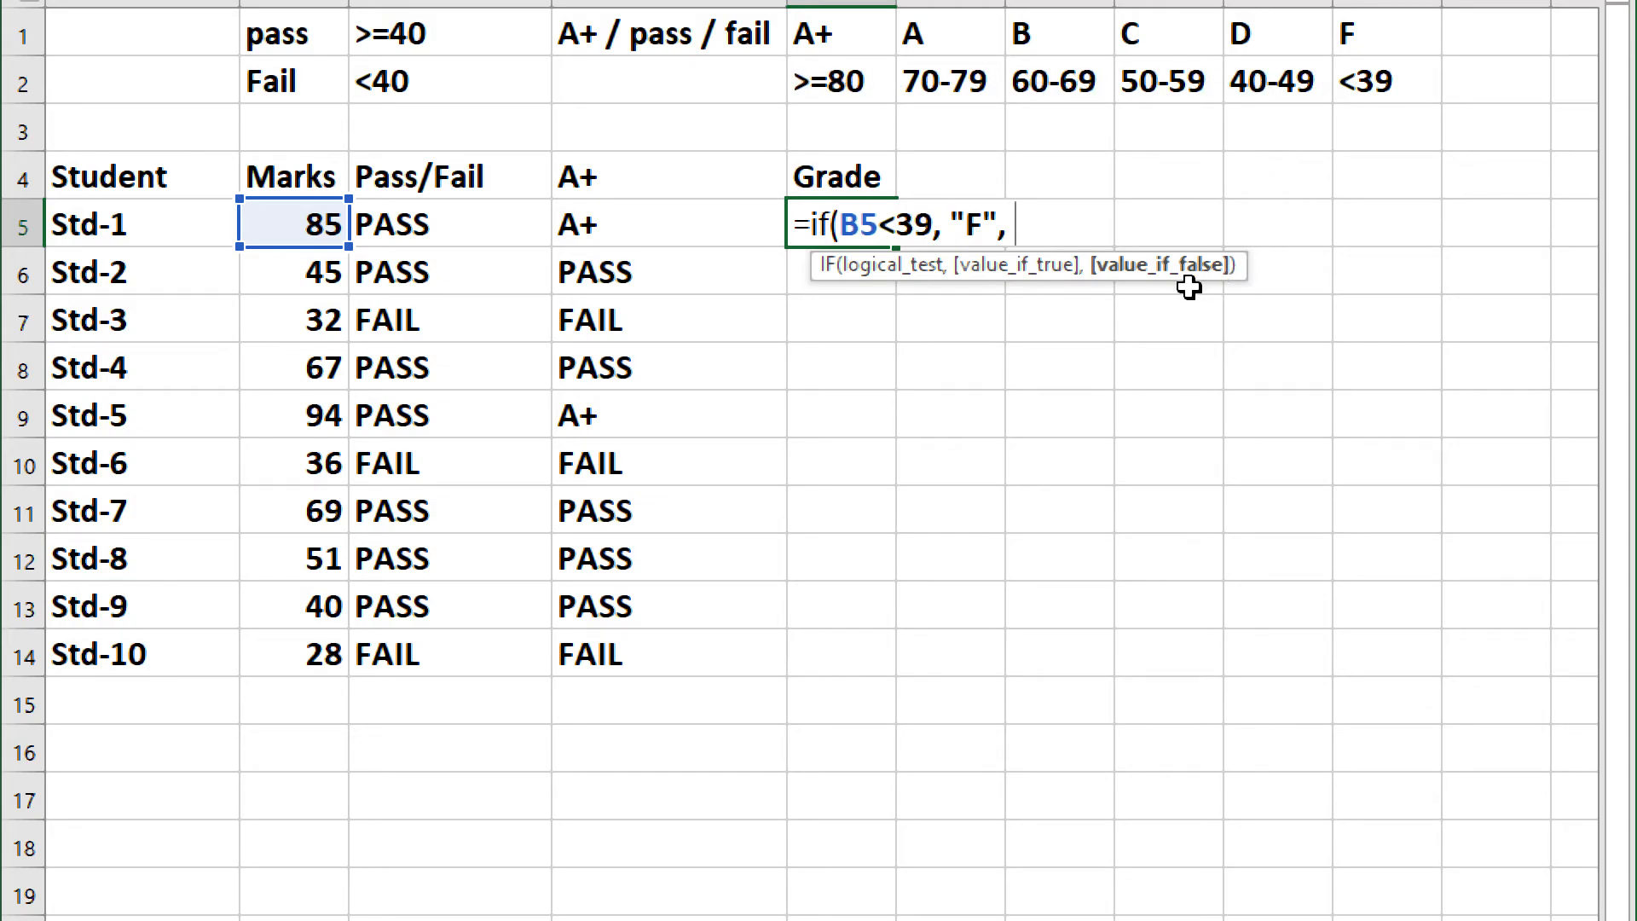
Nest a second IF as the false value in the E5 formula, returning "A+" when B5>=80.
{"action": "type", "text": "if("}
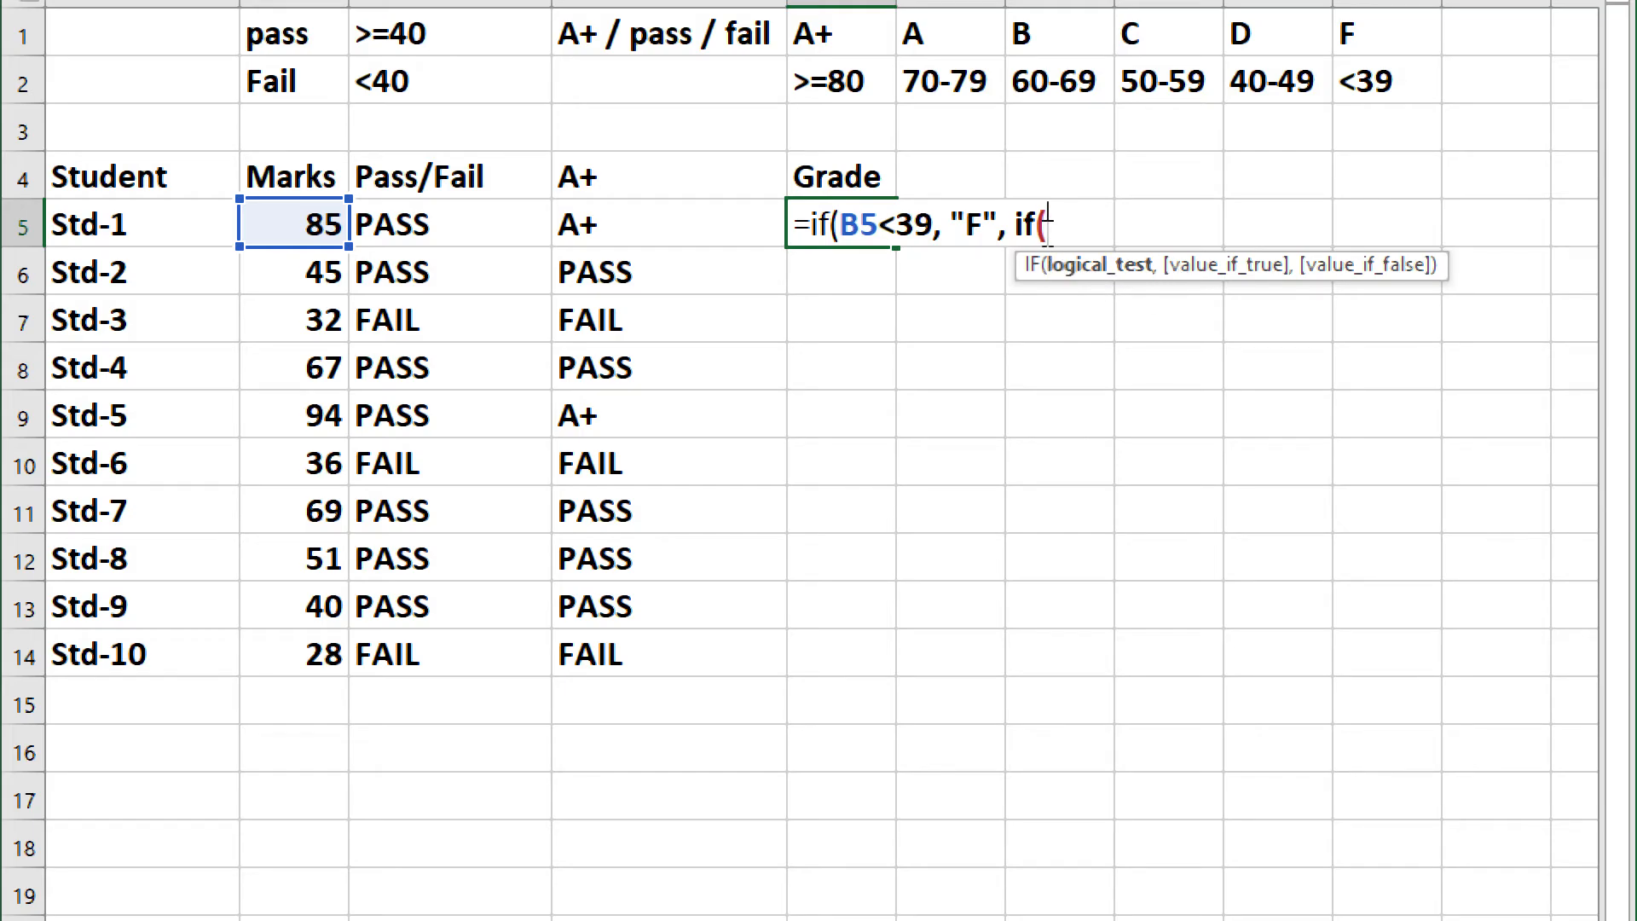
{"action": "left_click", "coordinate": [294, 222]}
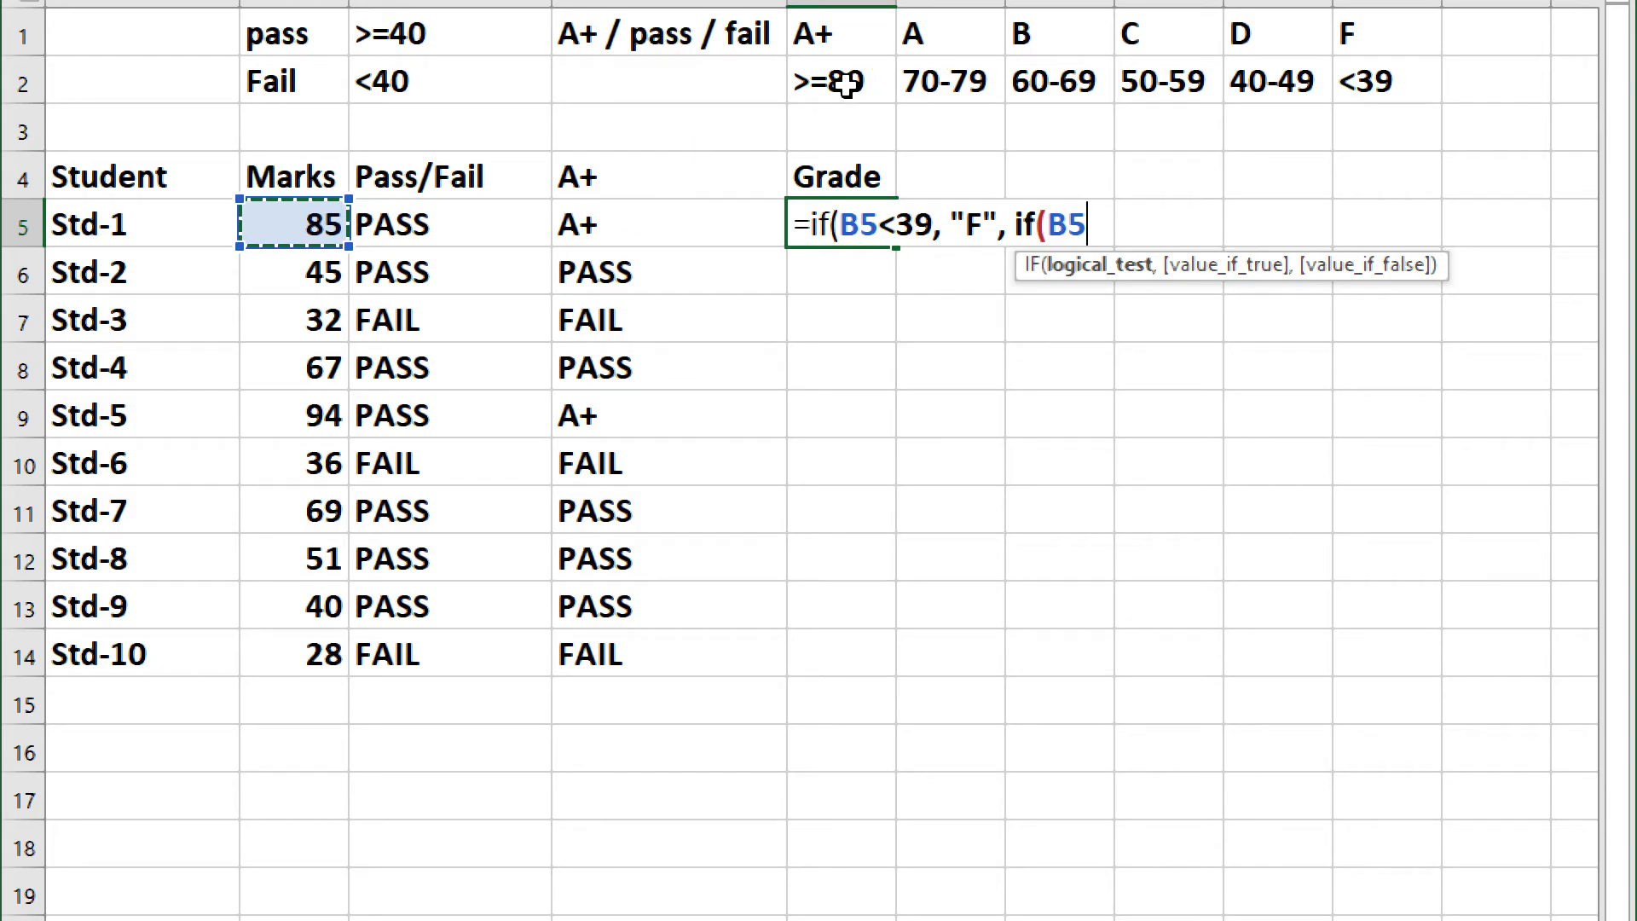
{"action": "type", "text": ">="}
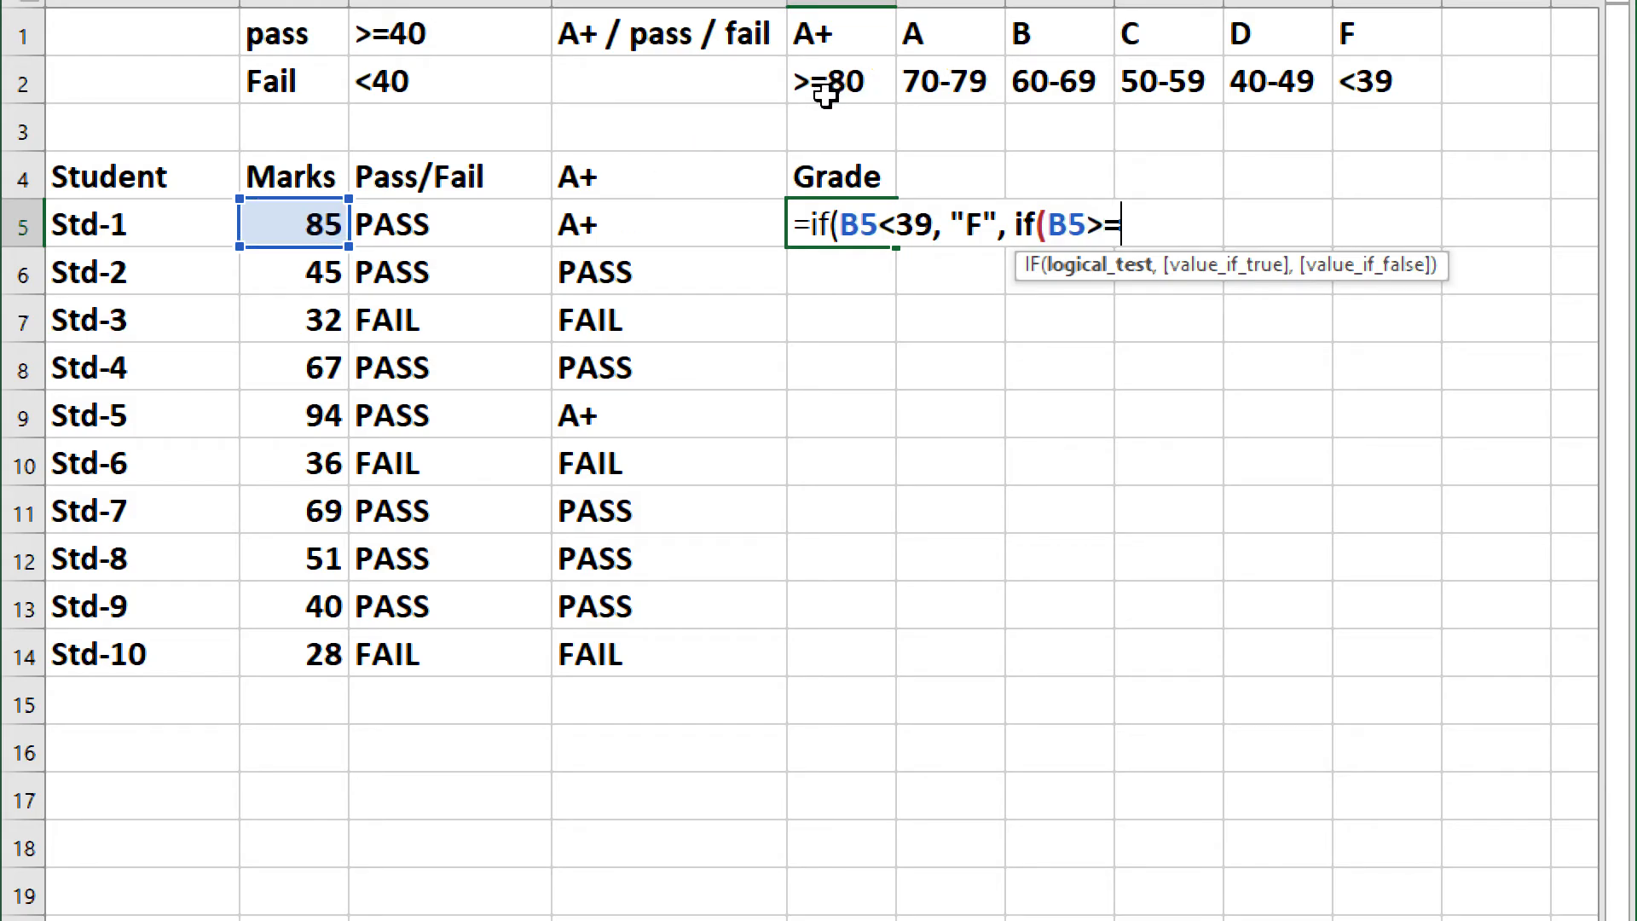
{"action": "type", "text": "80"}
{"action": "type", "text": ", "}
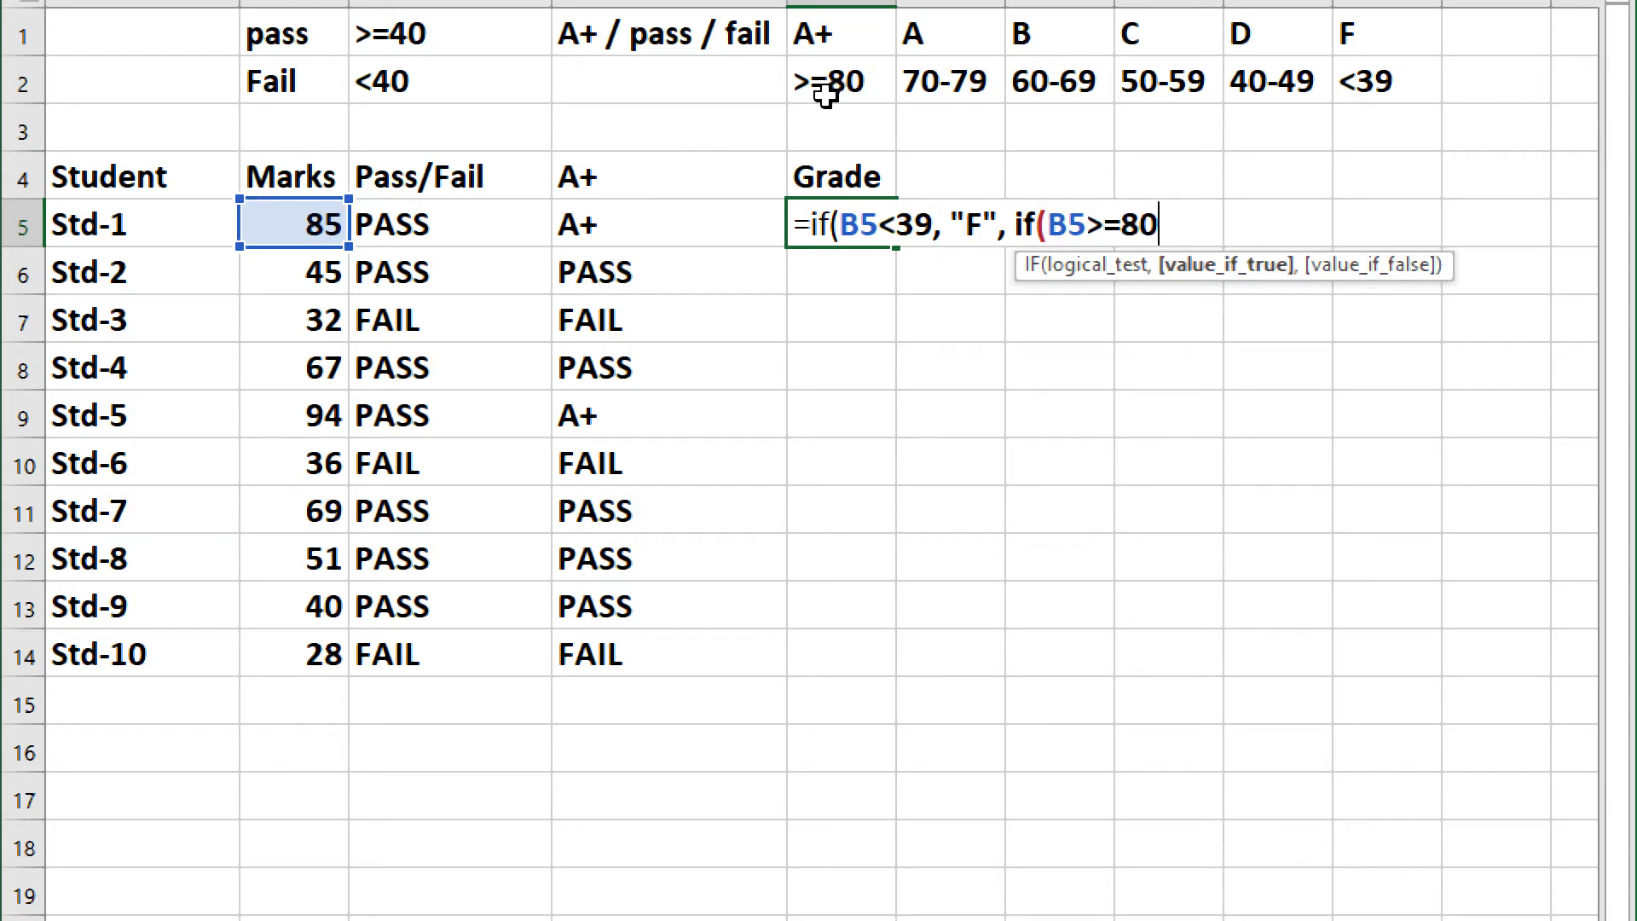
{"action": "type", "text": "\"A+\","}
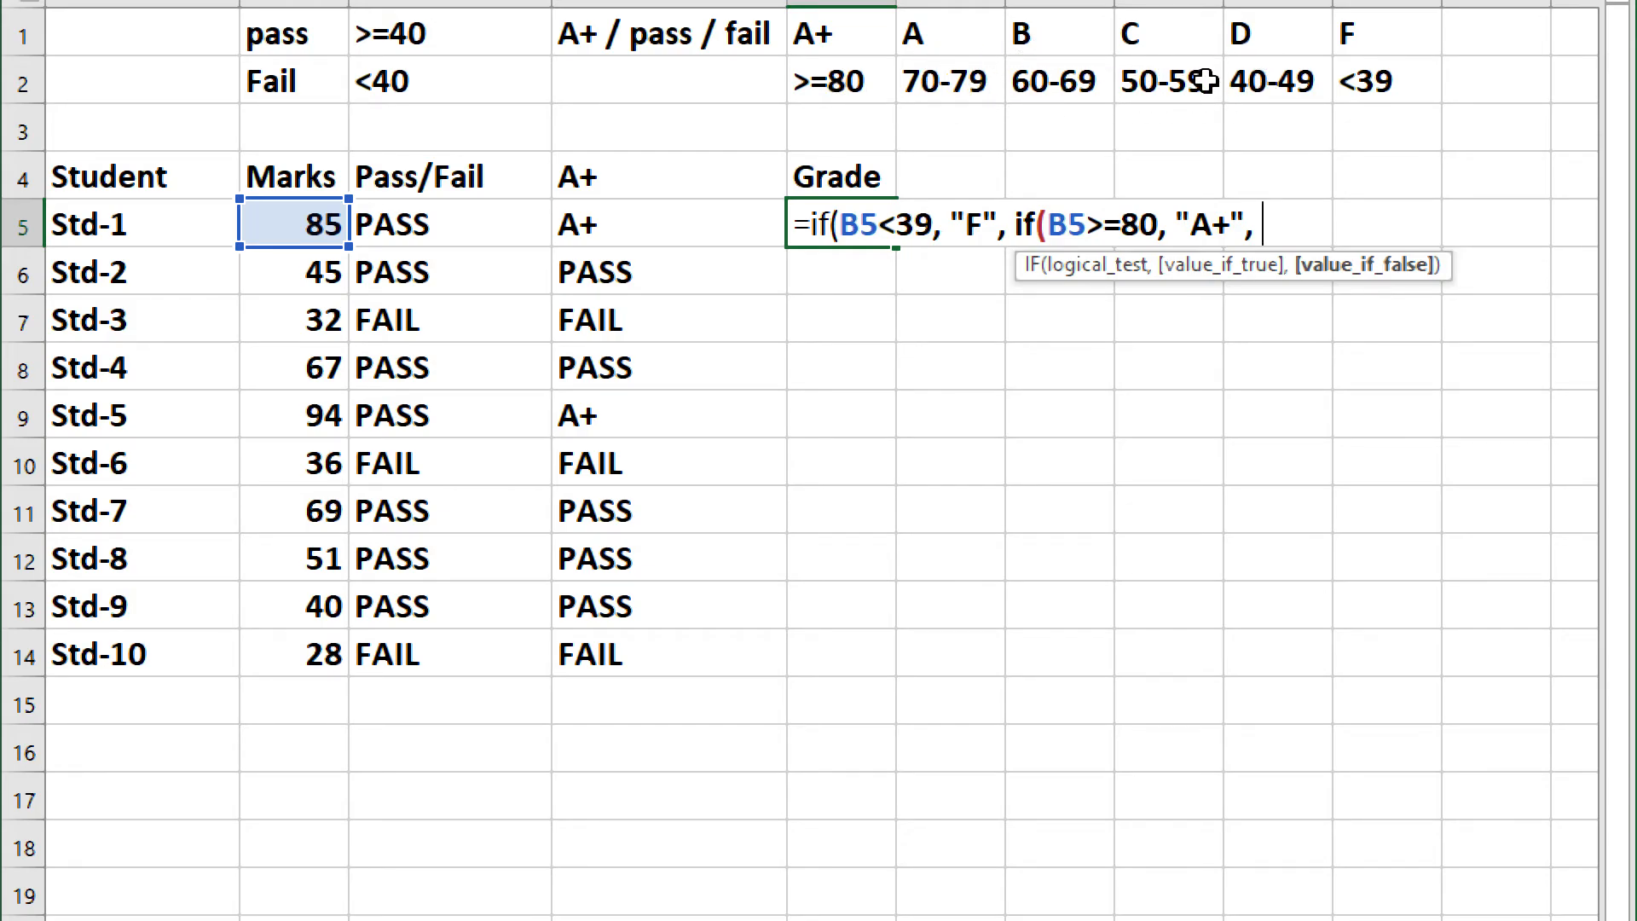
Nest a third IF in the E5 formula that returns "A" when B5>=70.
{"action": "type", "text": "if("}
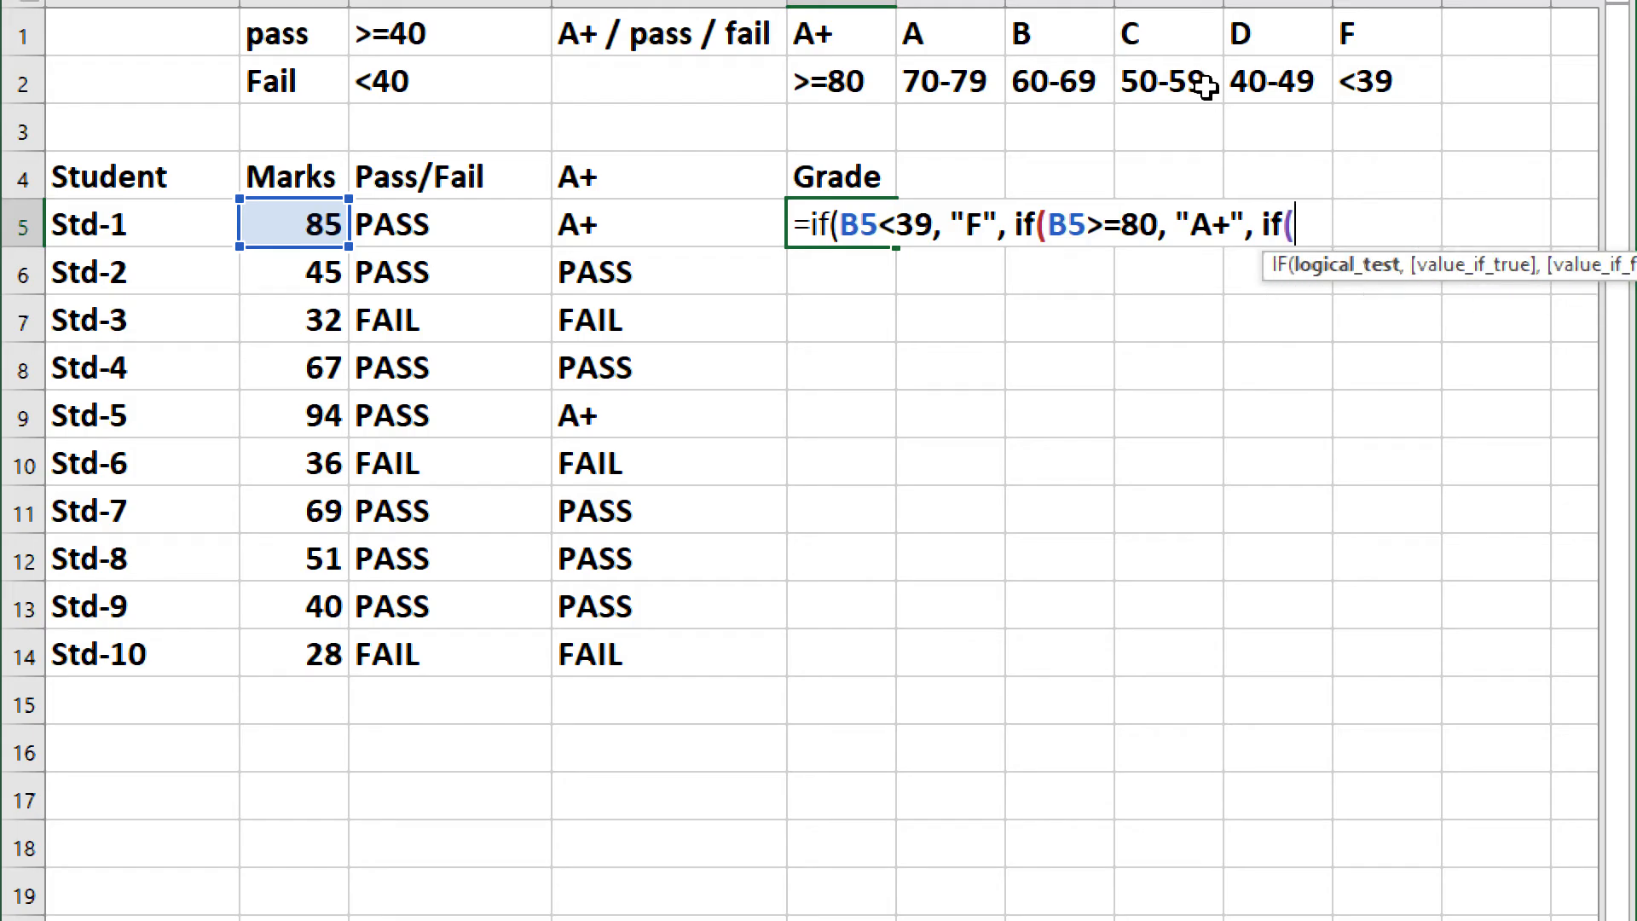
{"action": "left_click", "coordinate": [284, 218]}
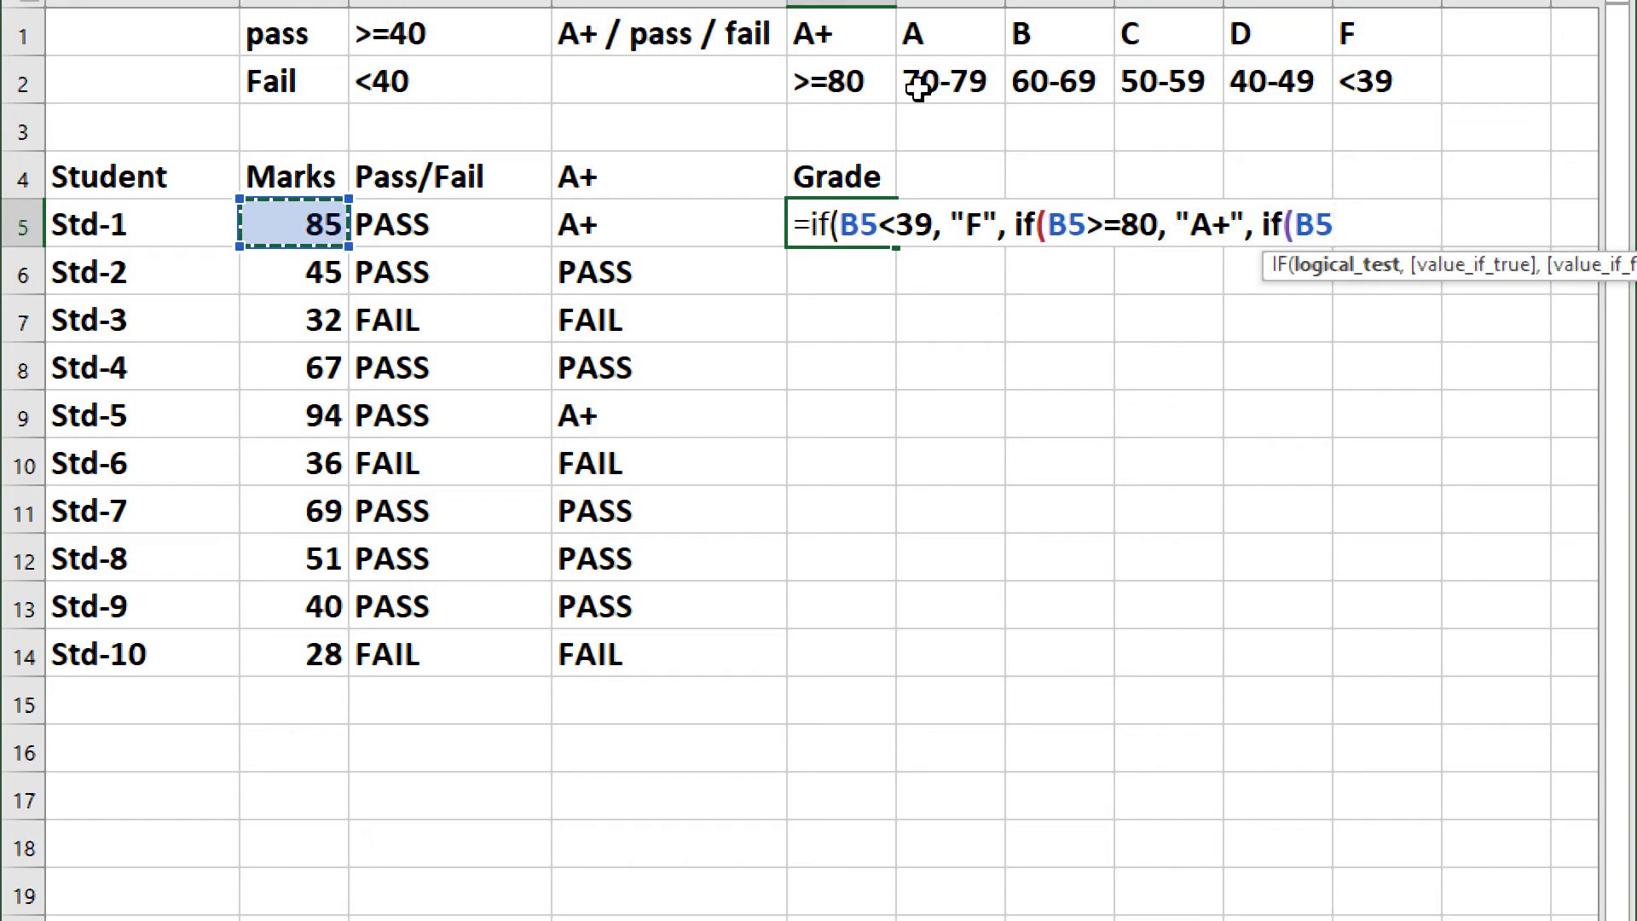
{"action": "type", "text": ">"}
{"action": "type", "text": "7"}
{"action": "key", "text": "BackSpace"}
{"action": "key", "text": "BackSpace"}
{"action": "type", "text": "="}
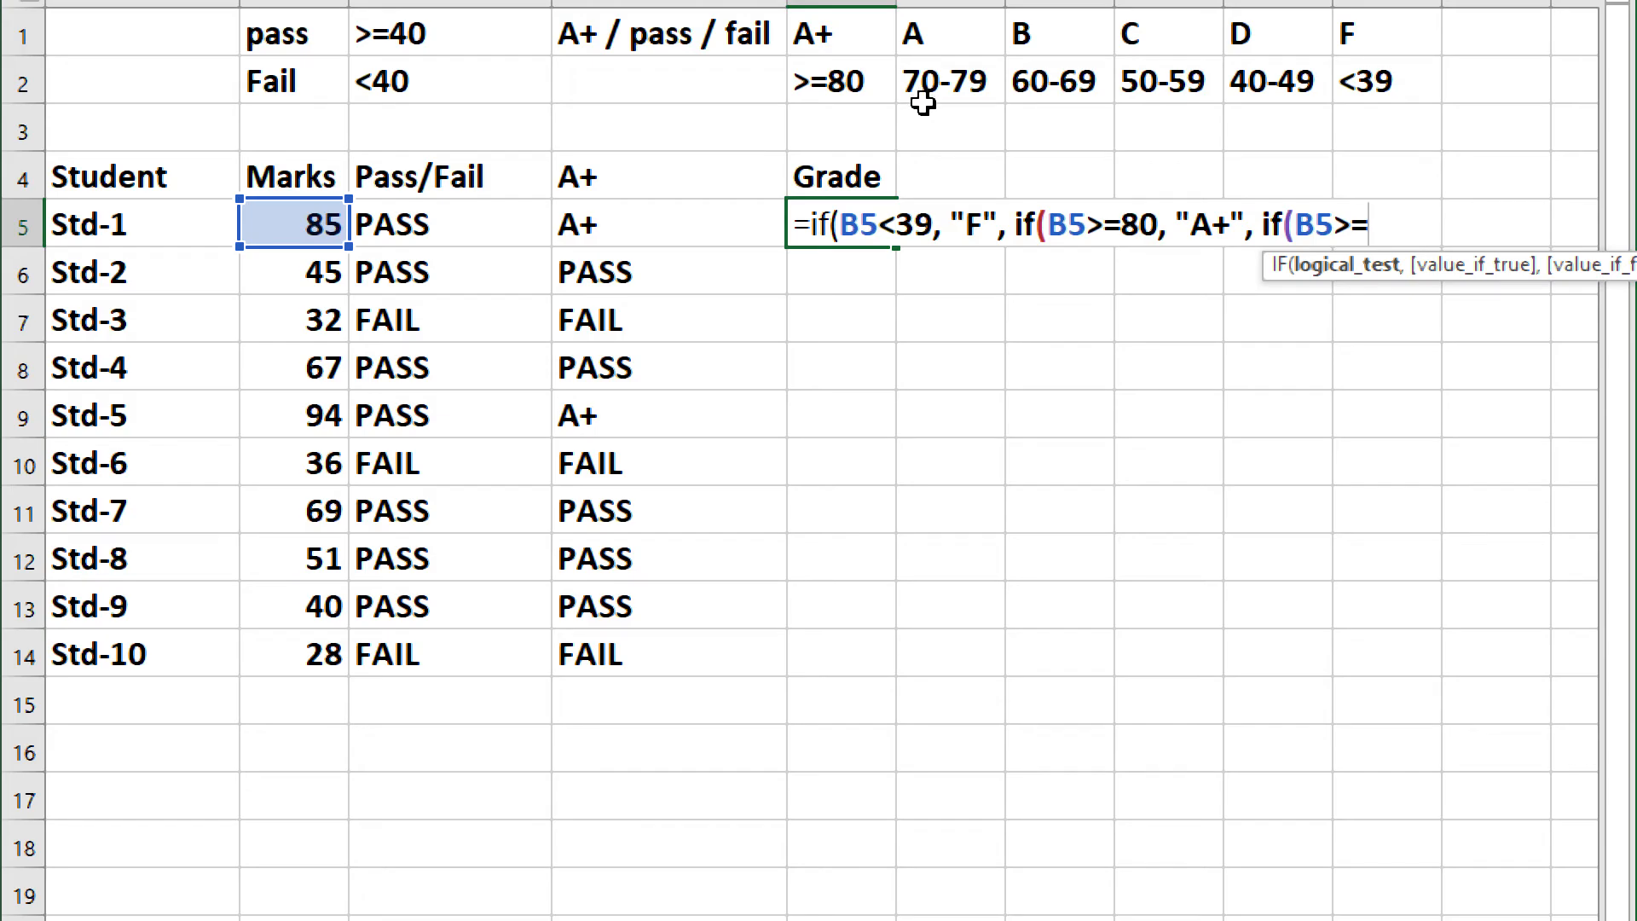
{"action": "type", "text": "70, "}
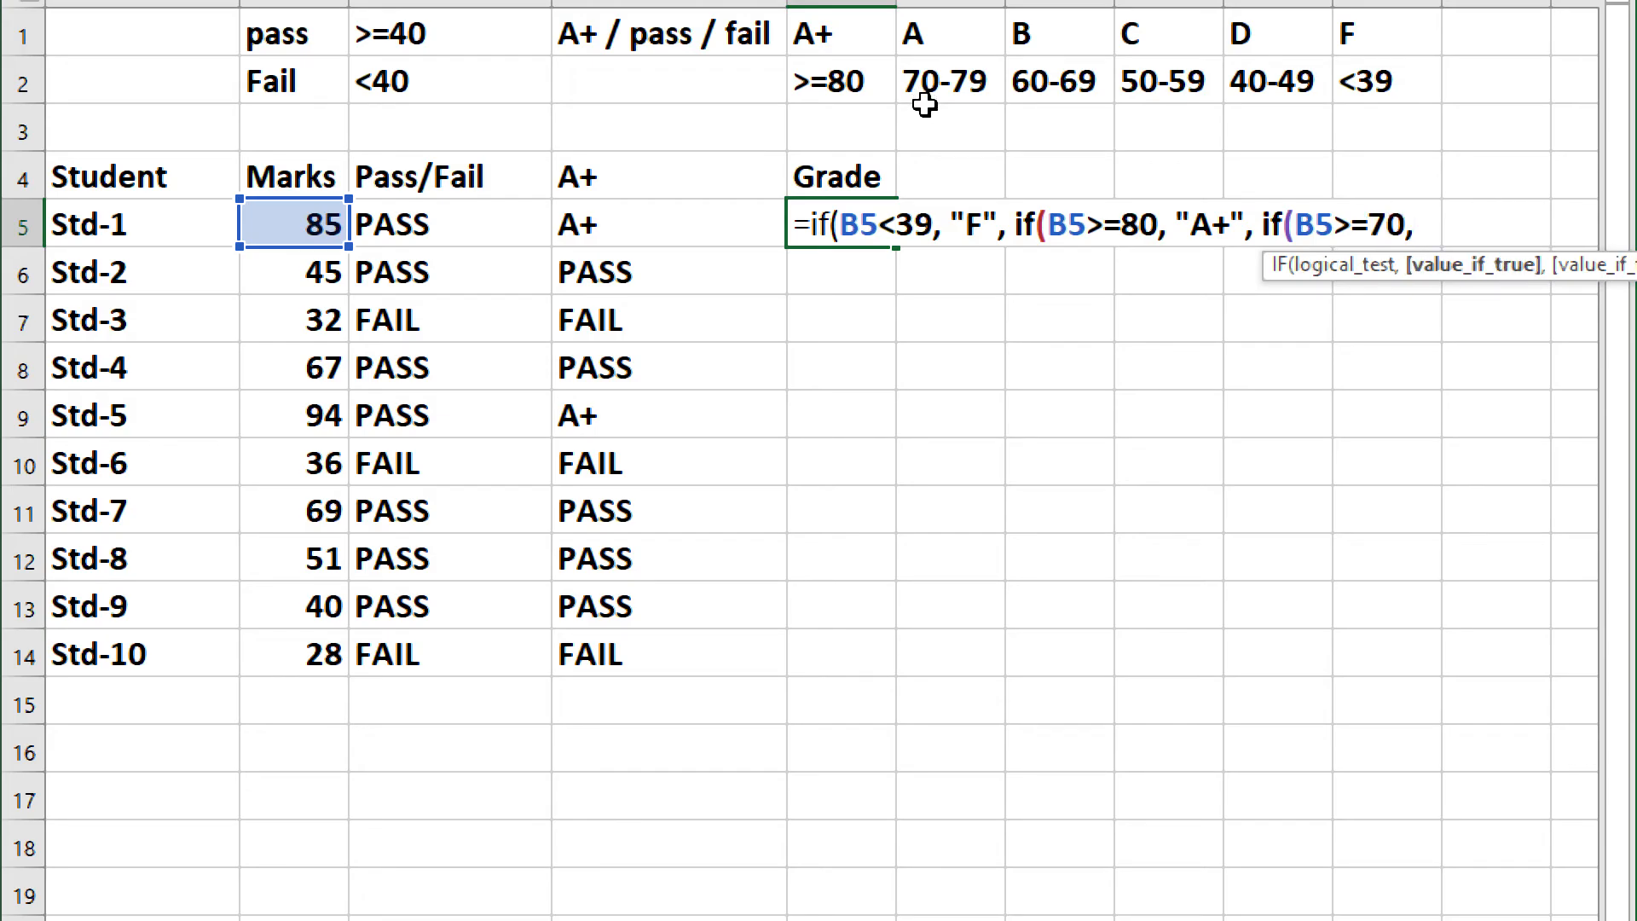
{"action": "type", "text": "A"}
{"action": "key", "text": "BackSpace"}
{"action": "type", "text": "\"A\","}
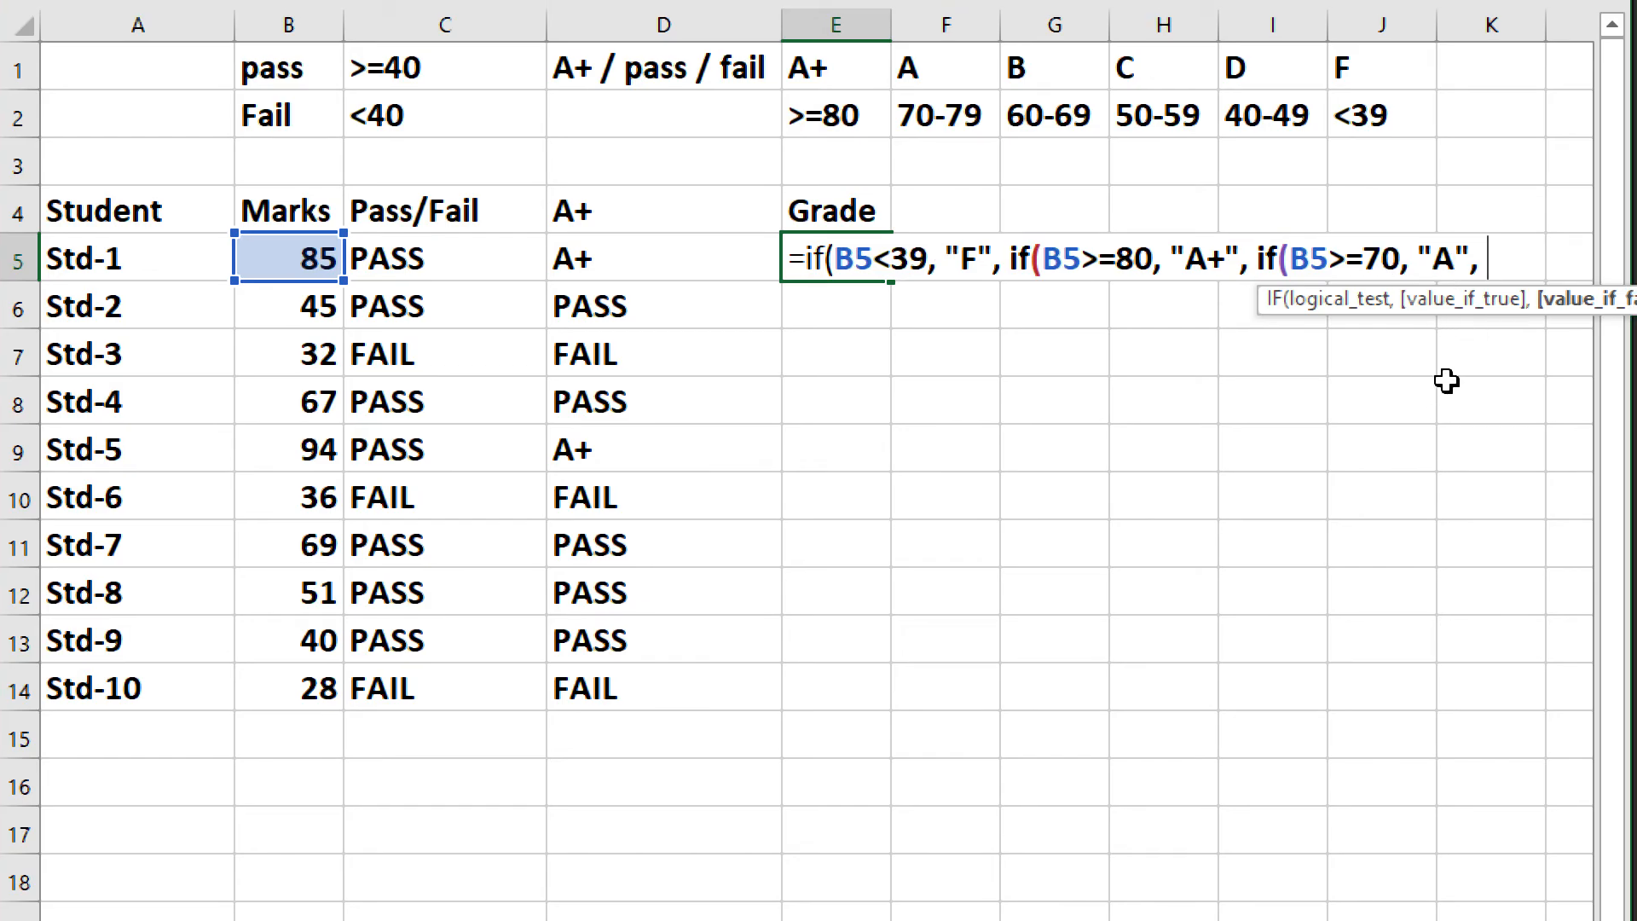
Nest a fourth IF in the E5 formula that returns "B" when B5>=60.
{"action": "type", "text": "if("}
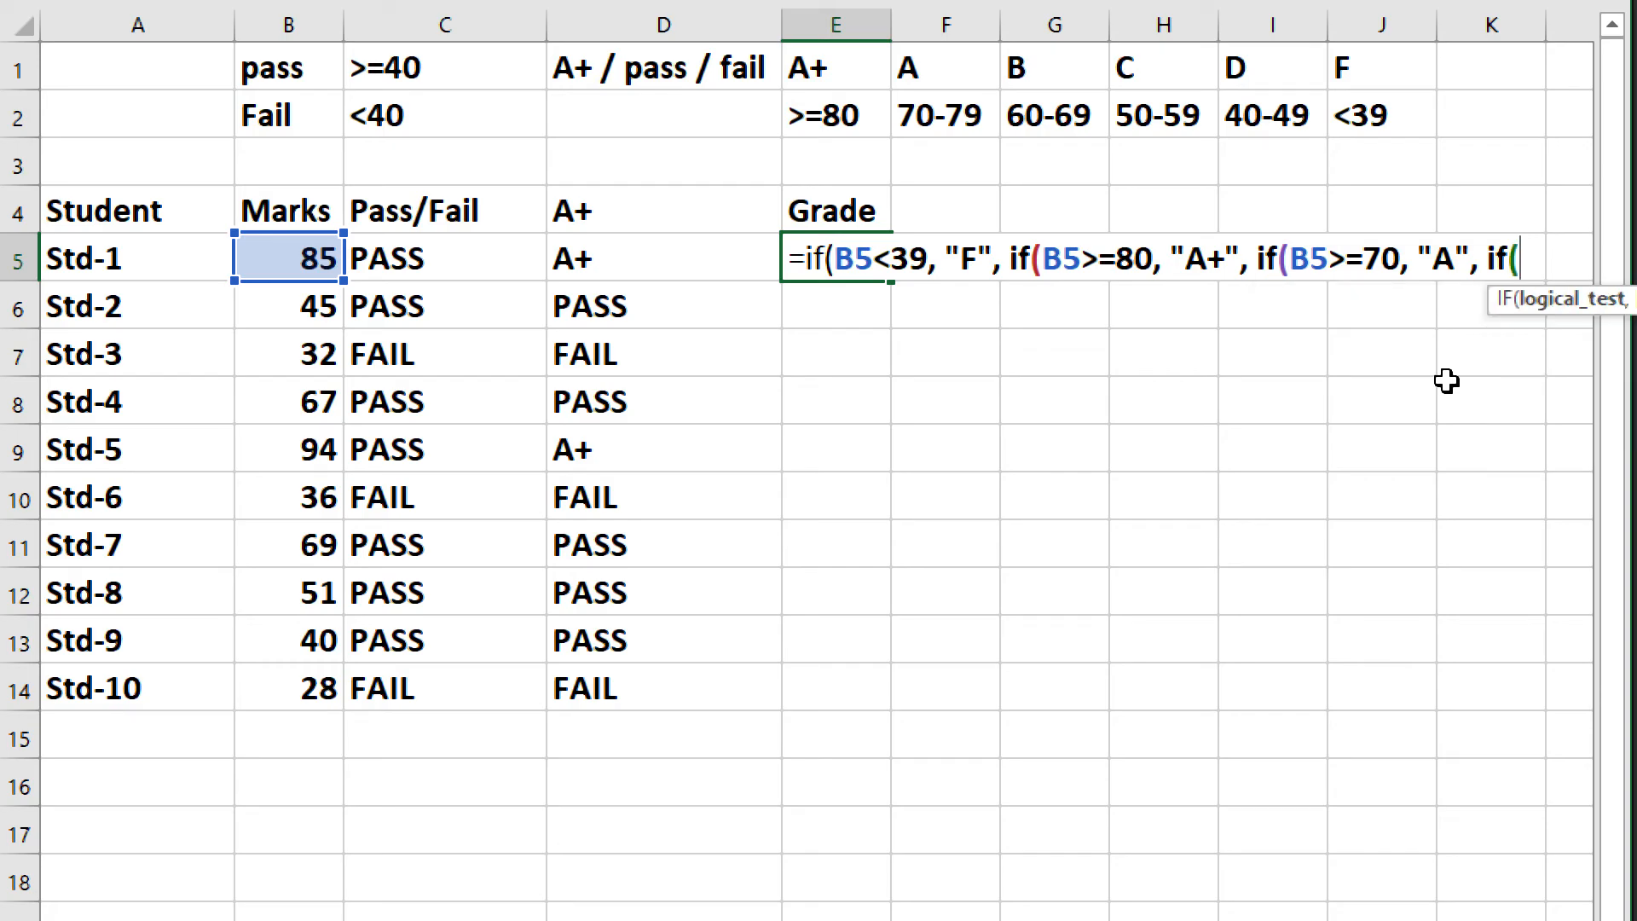
{"action": "left_click", "coordinate": [285, 260]}
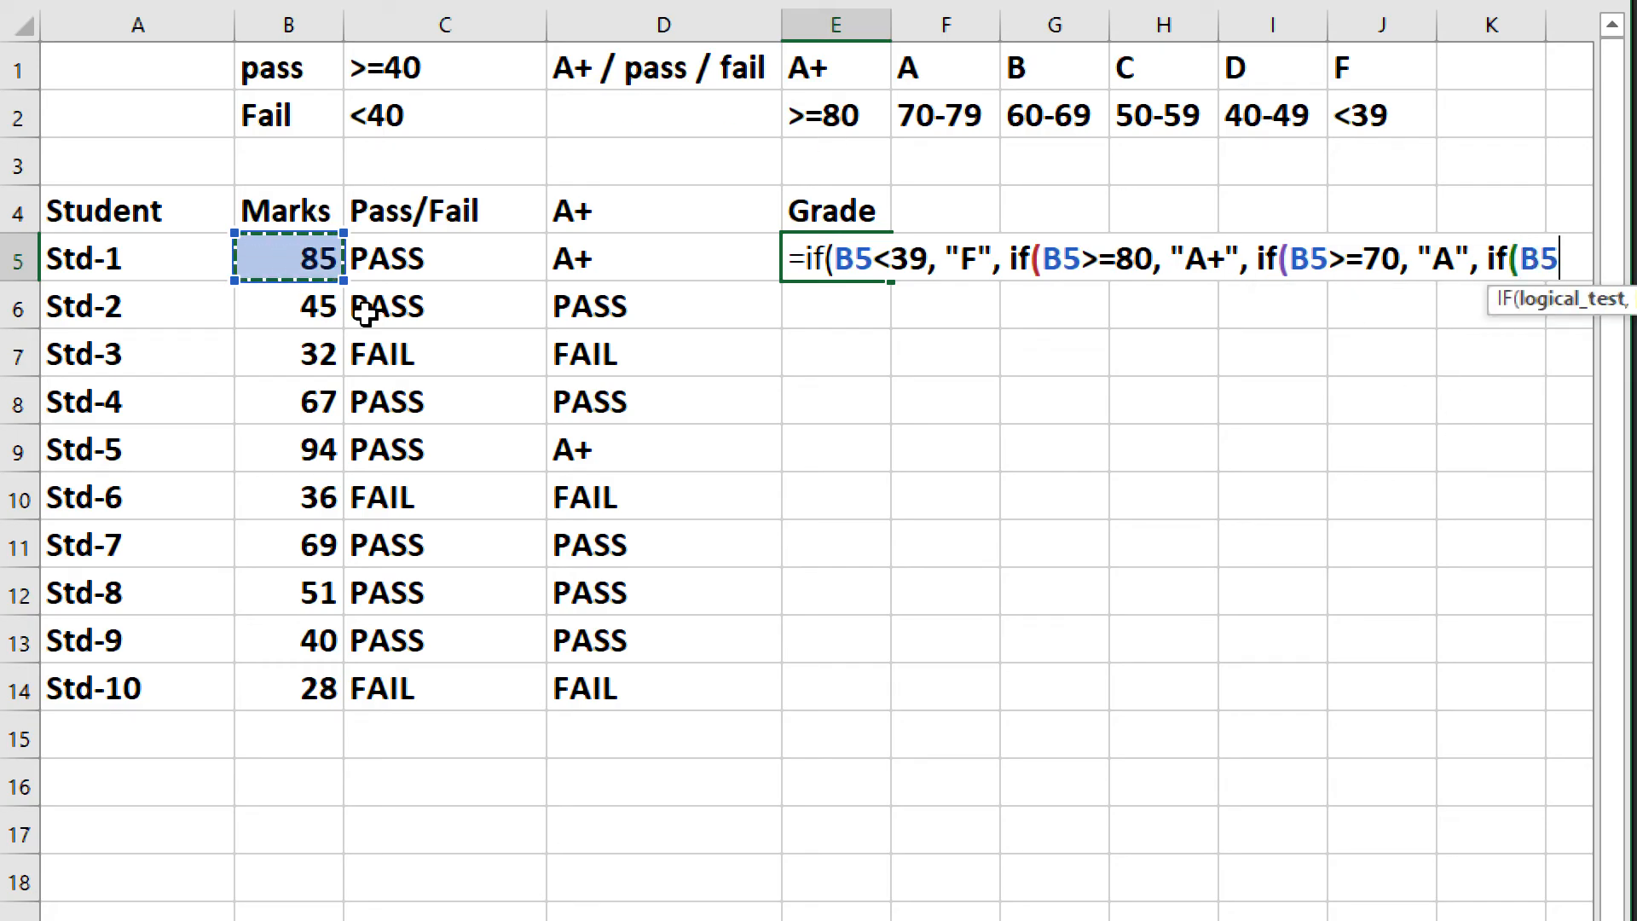
{"action": "type", "text": ">60,"}
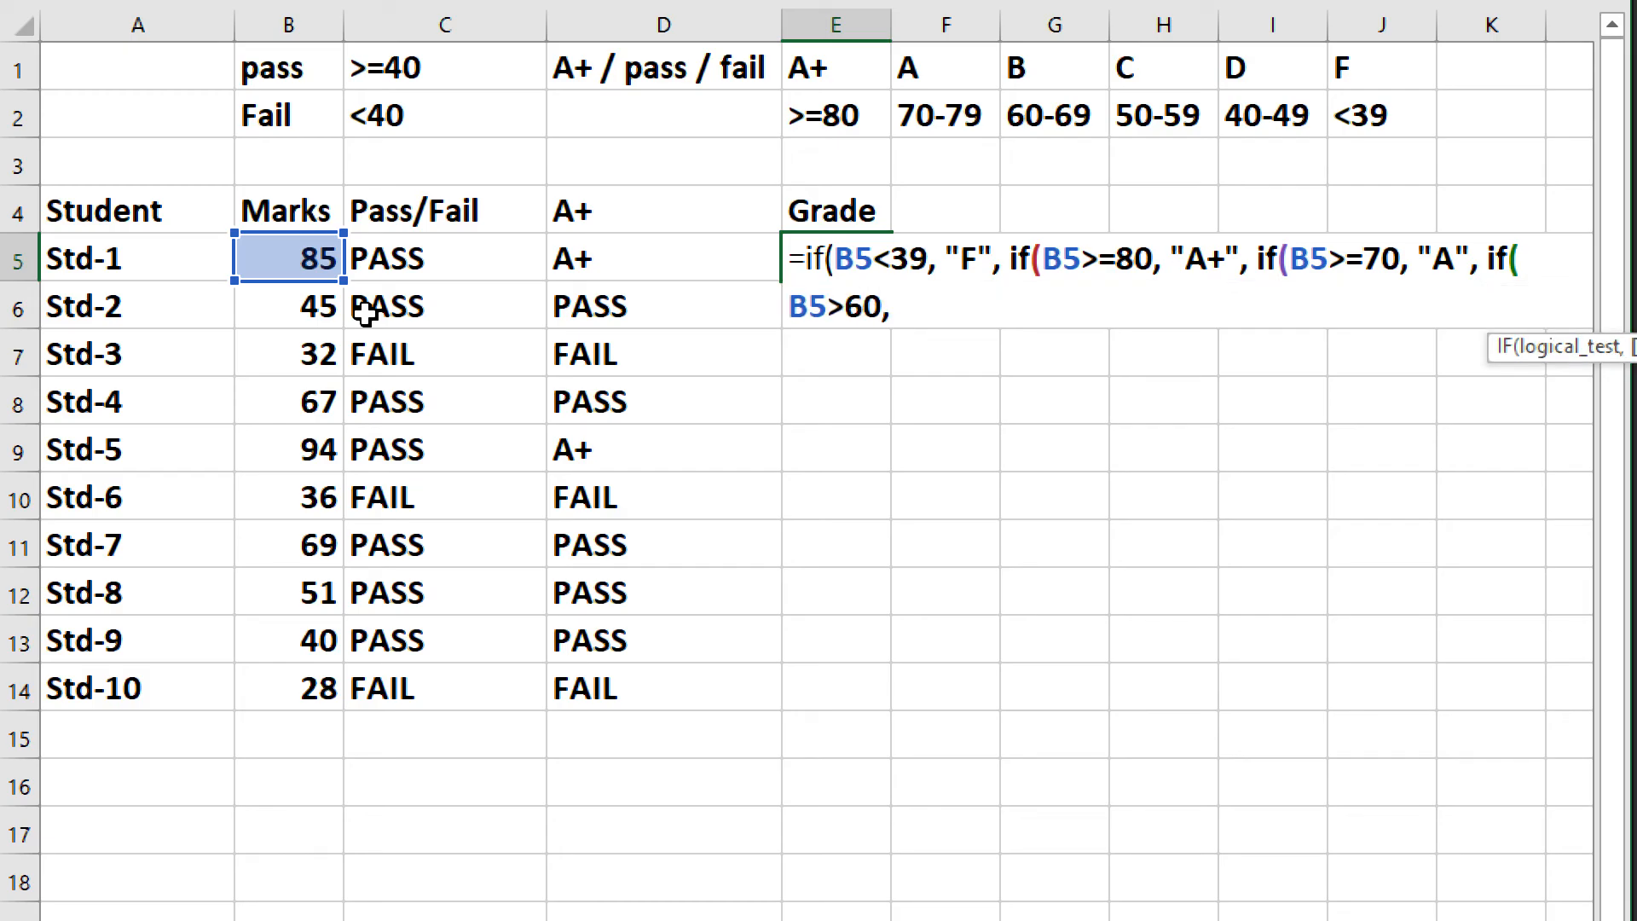
{"action": "left_click", "coordinate": [847, 309]}
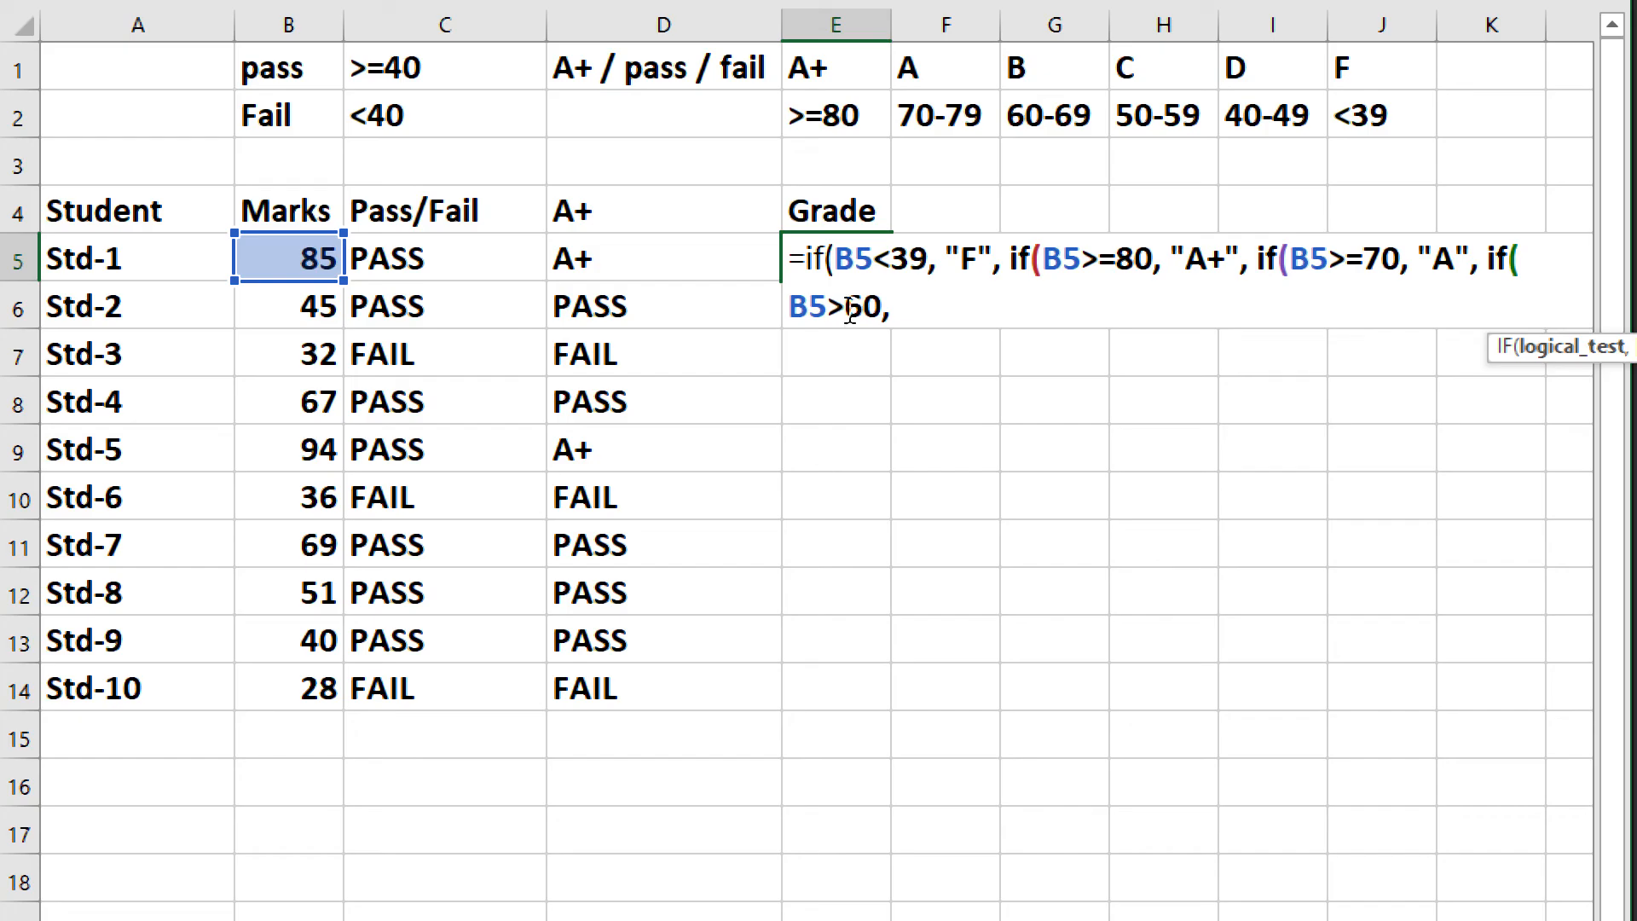
{"action": "type", "text": "="}
{"action": "left_click", "coordinate": [878, 311]}
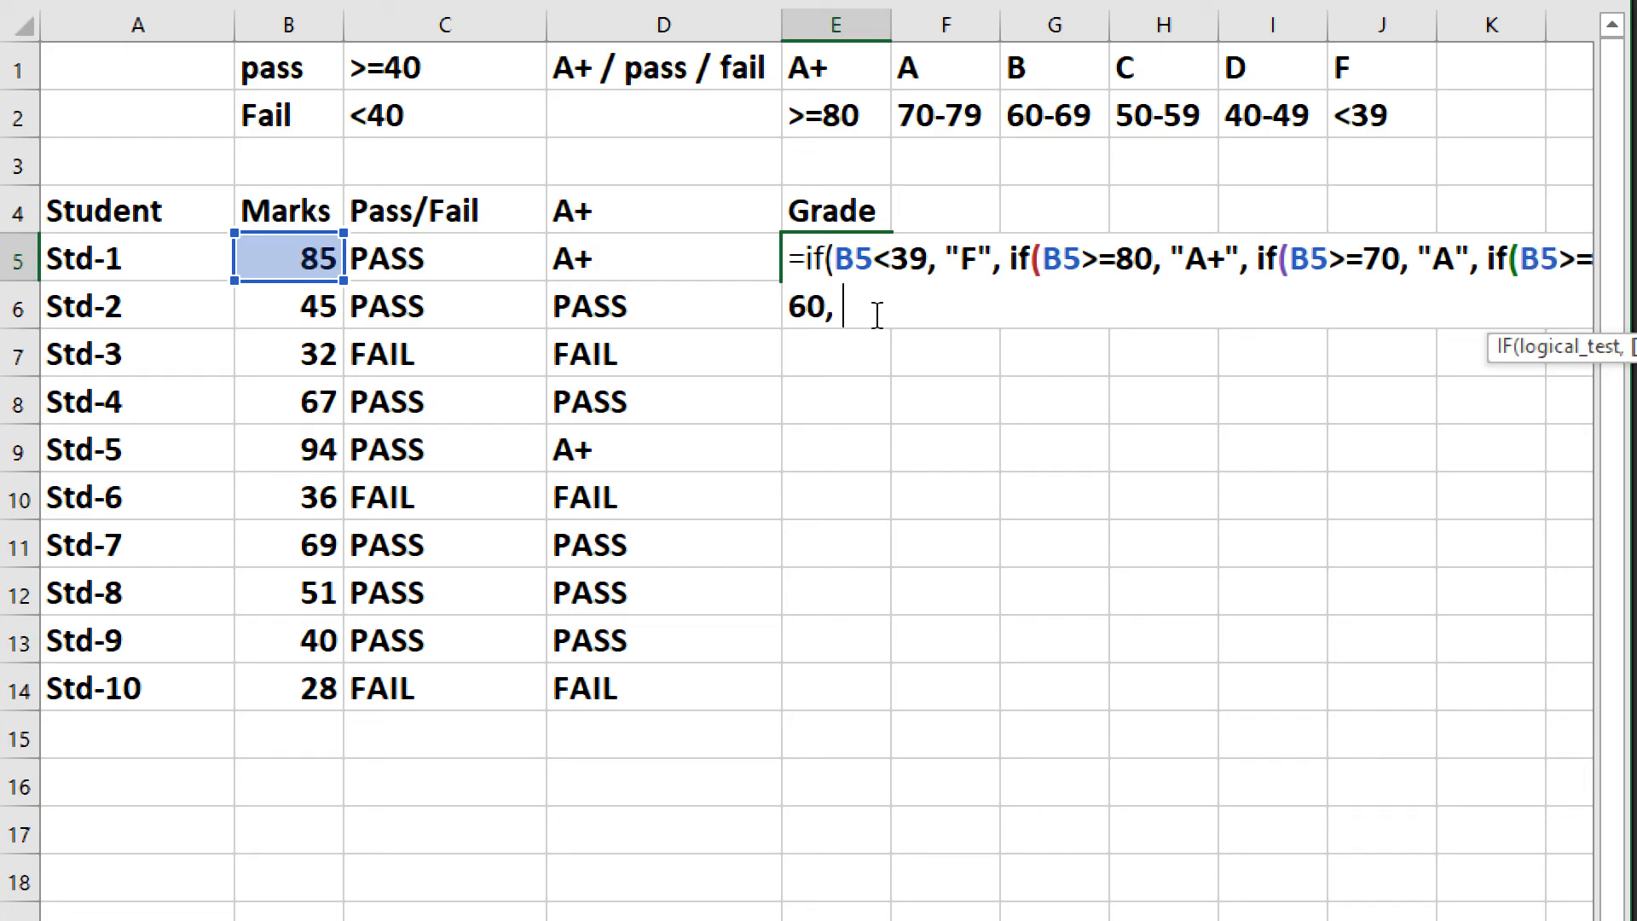
{"action": "type", "text": "\"B\", "}
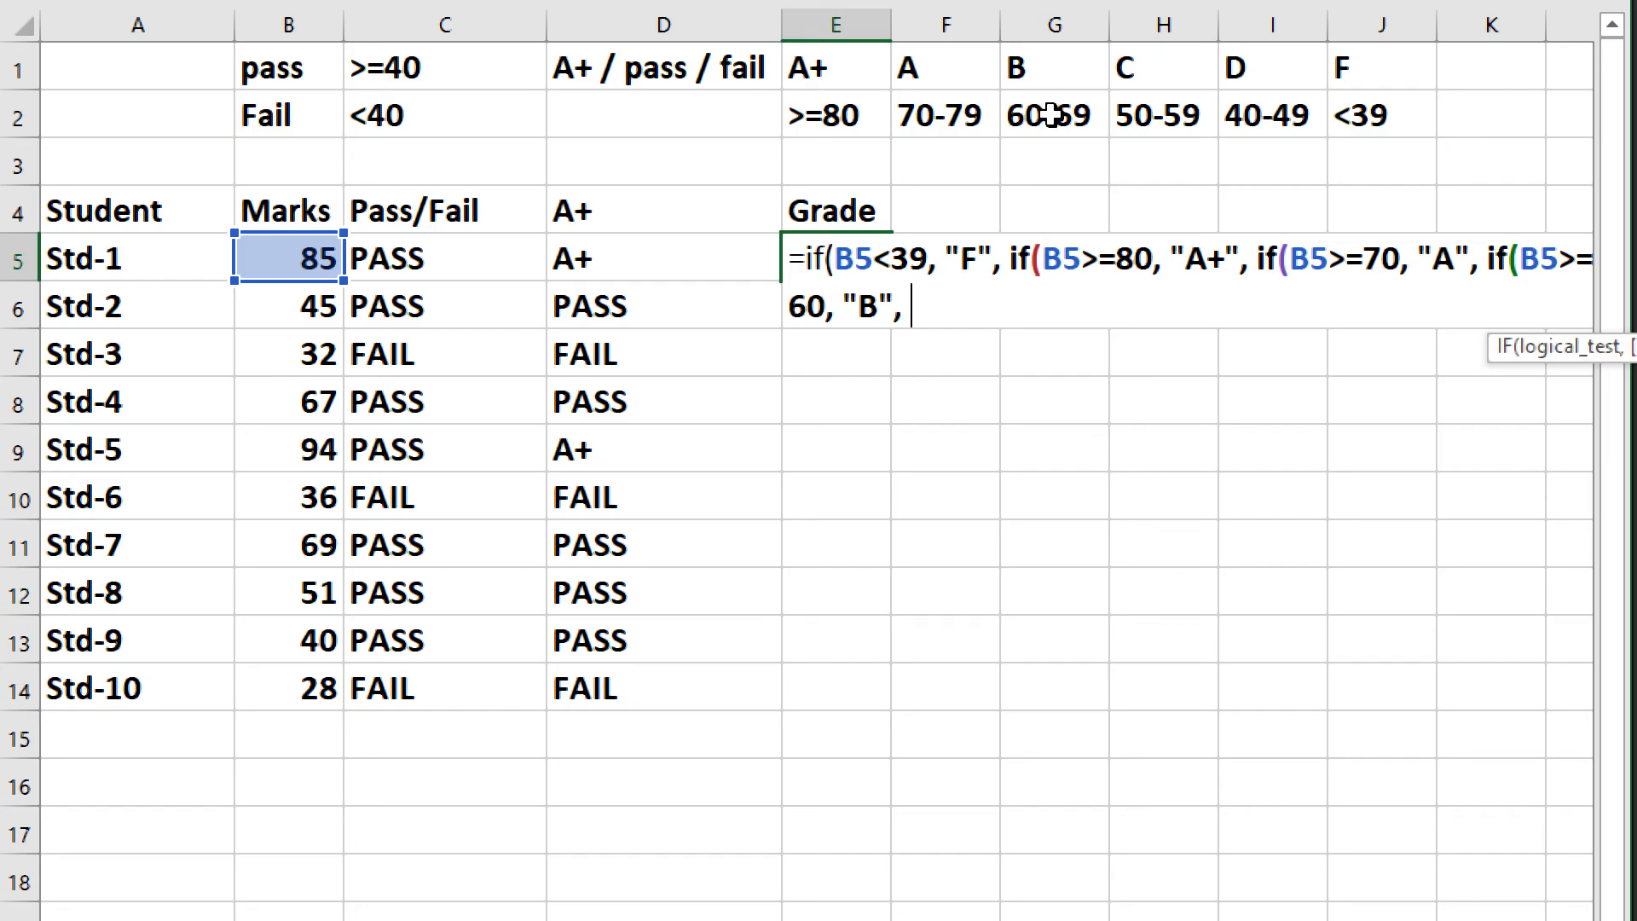
Nest a fifth IF in the E5 formula that returns "C" when B5>=50.
{"action": "type", "text": "if"}
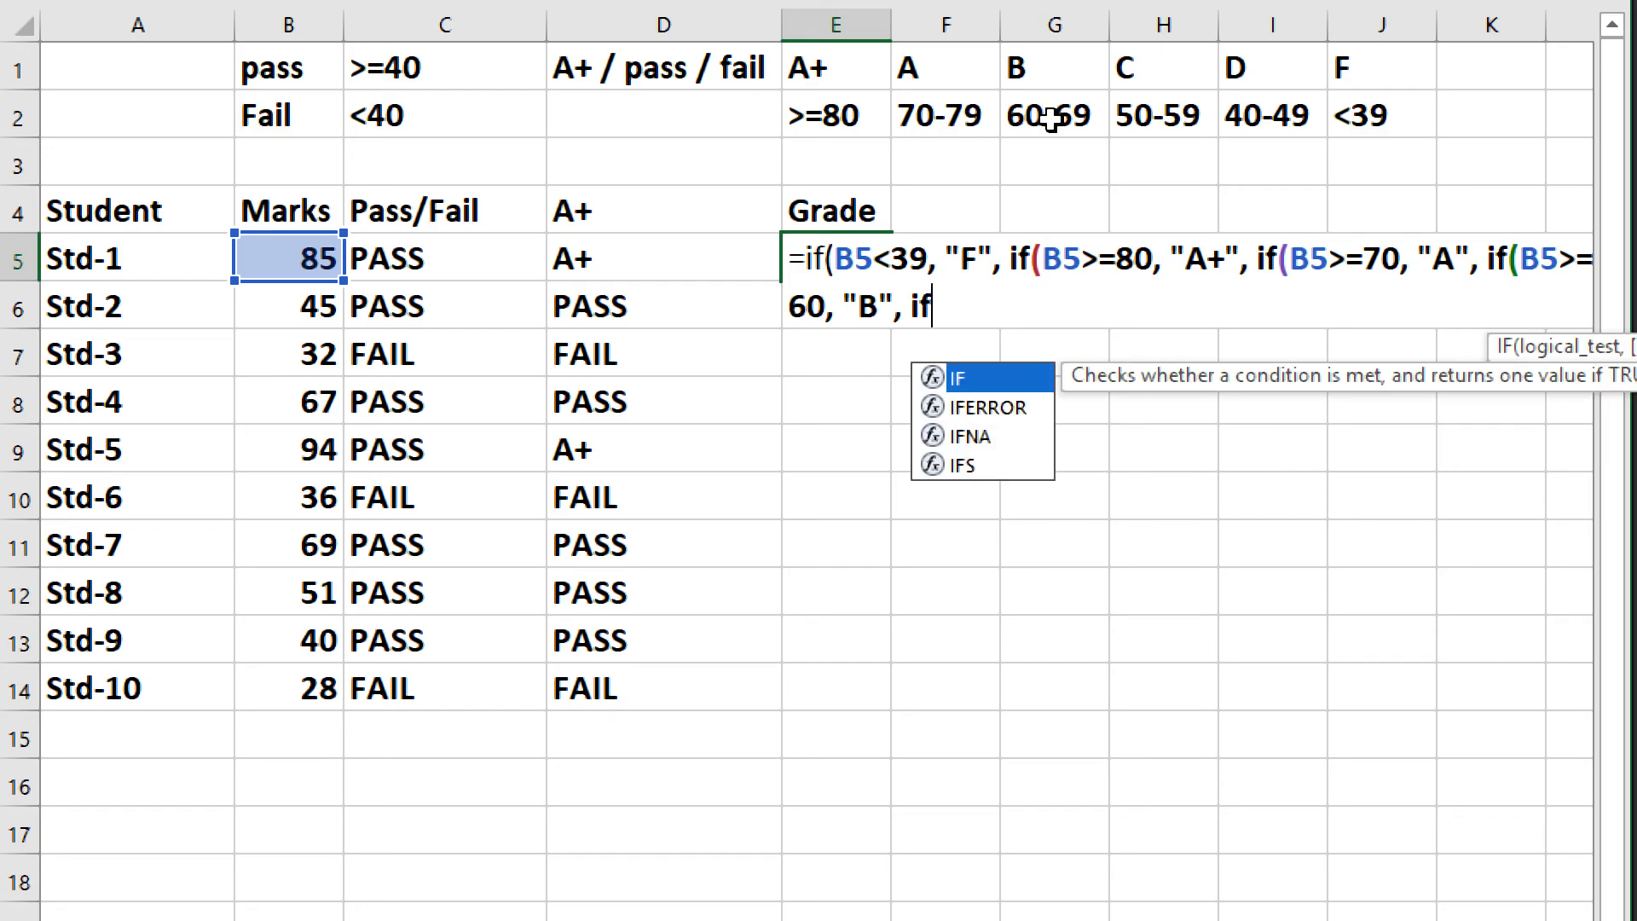
{"action": "type", "text": "("}
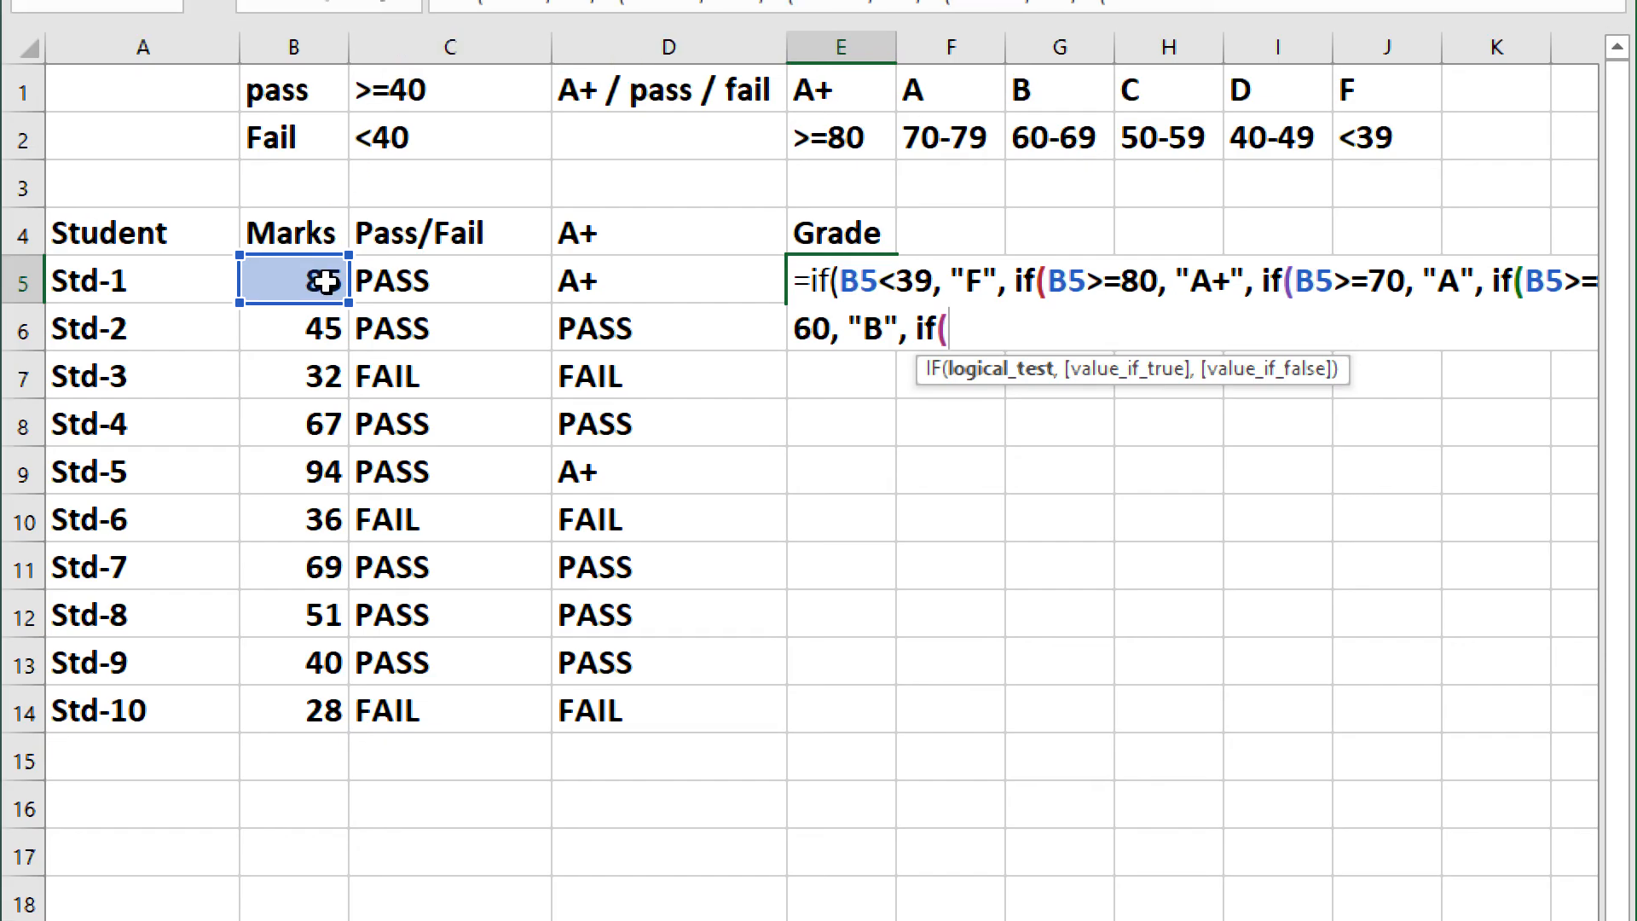
{"action": "left_click", "coordinate": [319, 259]}
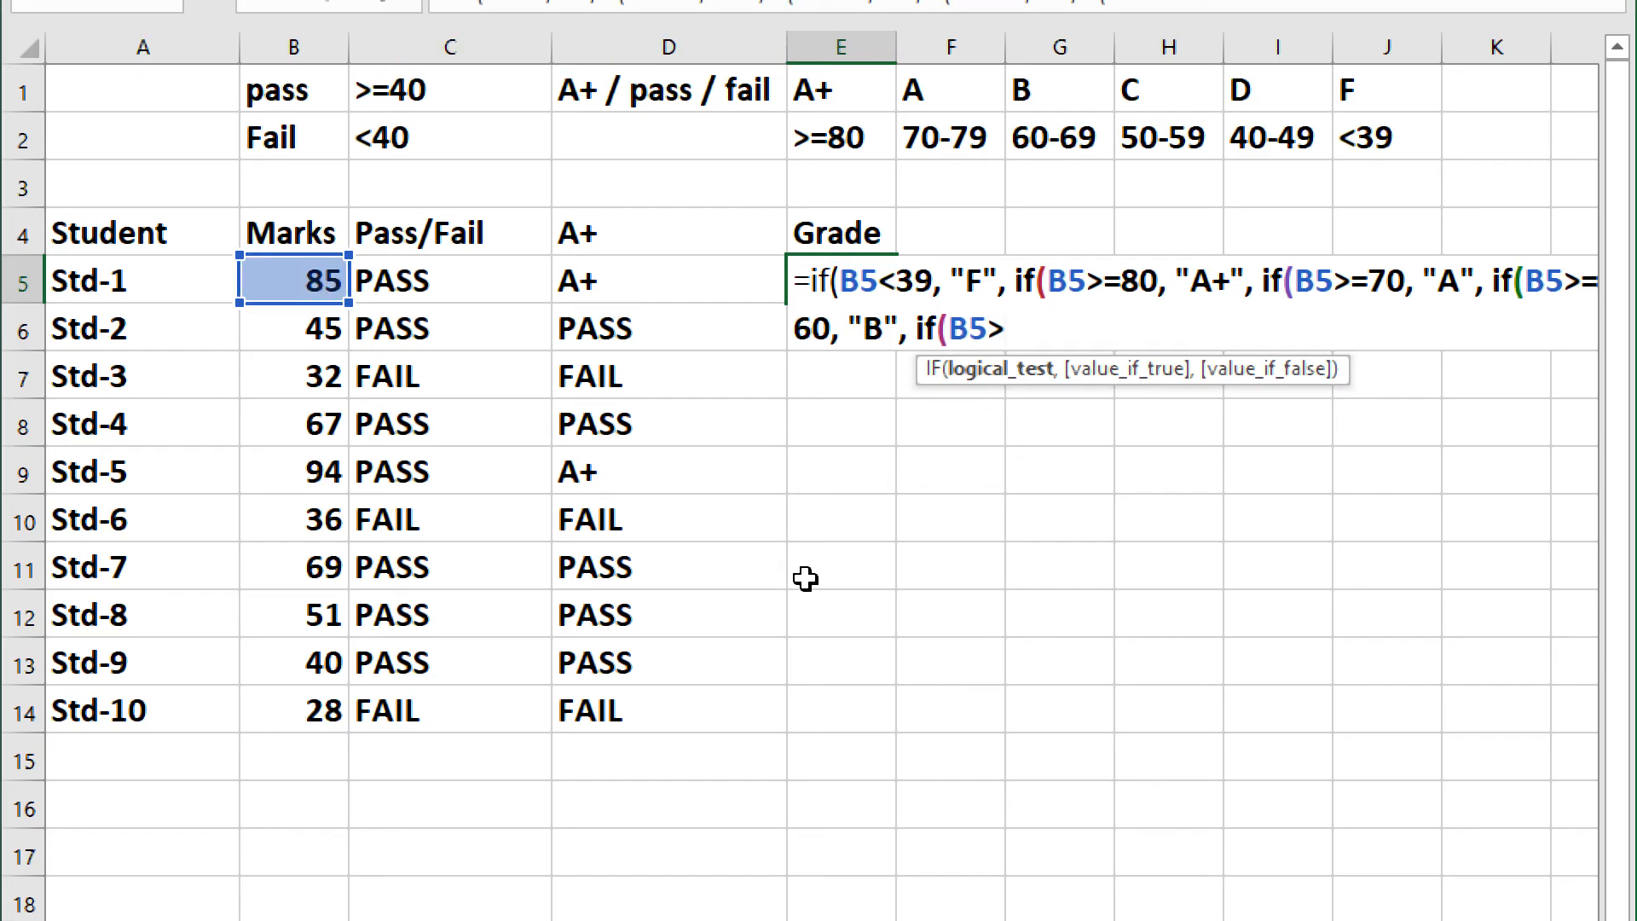
{"action": "type", "text": "40"}
{"action": "key", "text": "BackSpace"}
{"action": "key", "text": "BackSpace"}
{"action": "key", "text": "BackSpace"}
{"action": "key", "text": "BackSpace"}
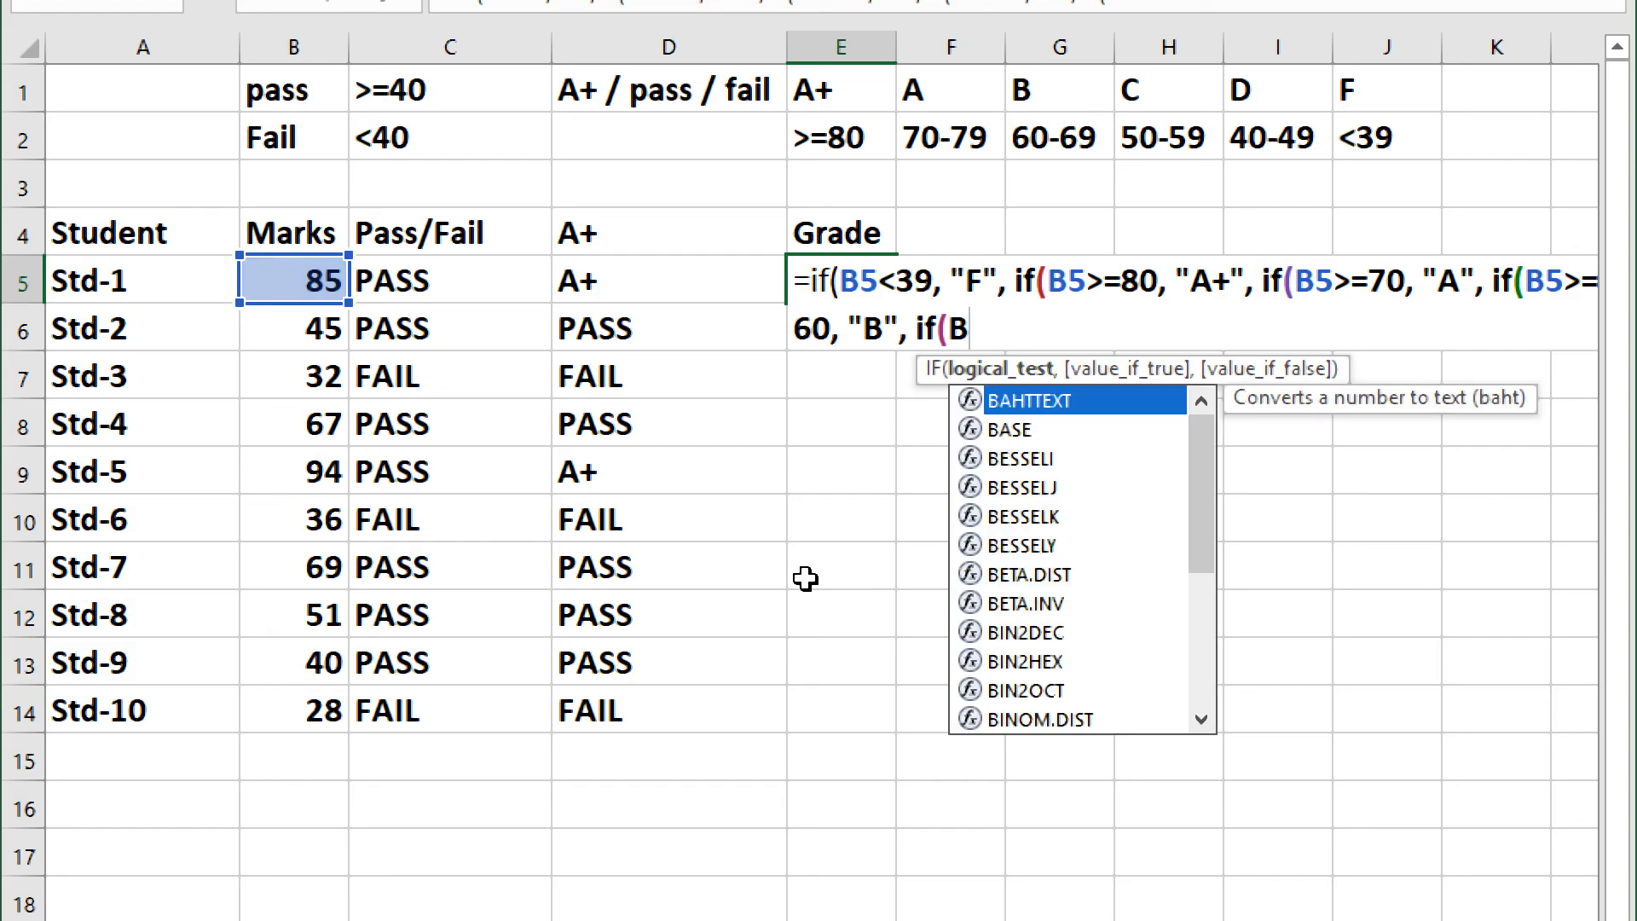
{"action": "type", "text": "5>=50"}
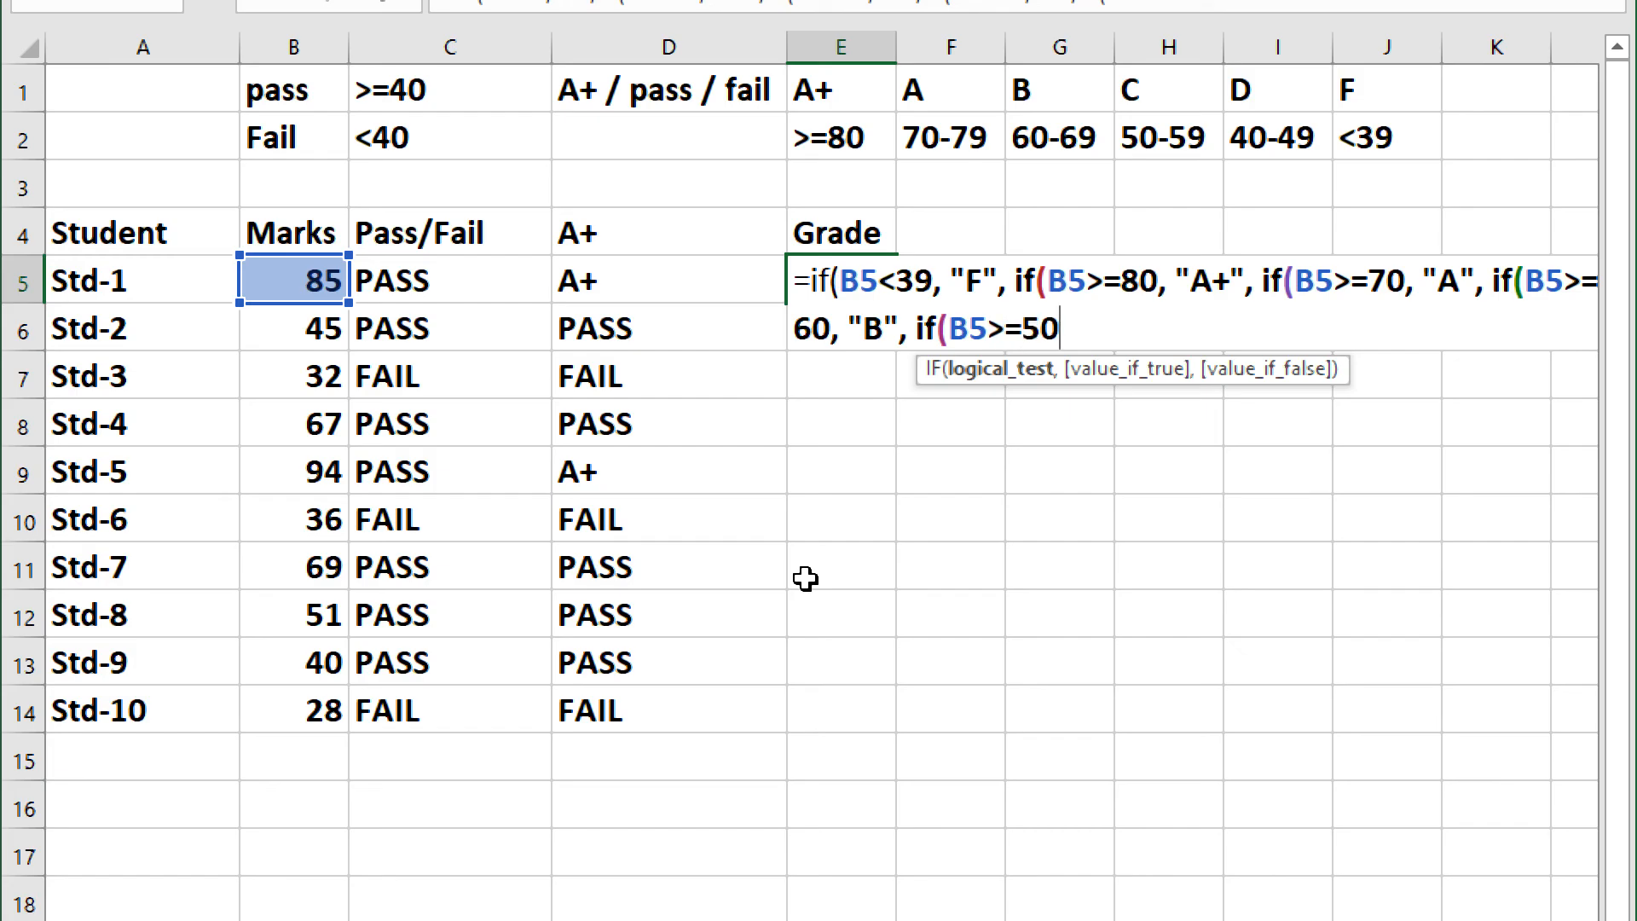
{"action": "type", "text": ", \"C\""}
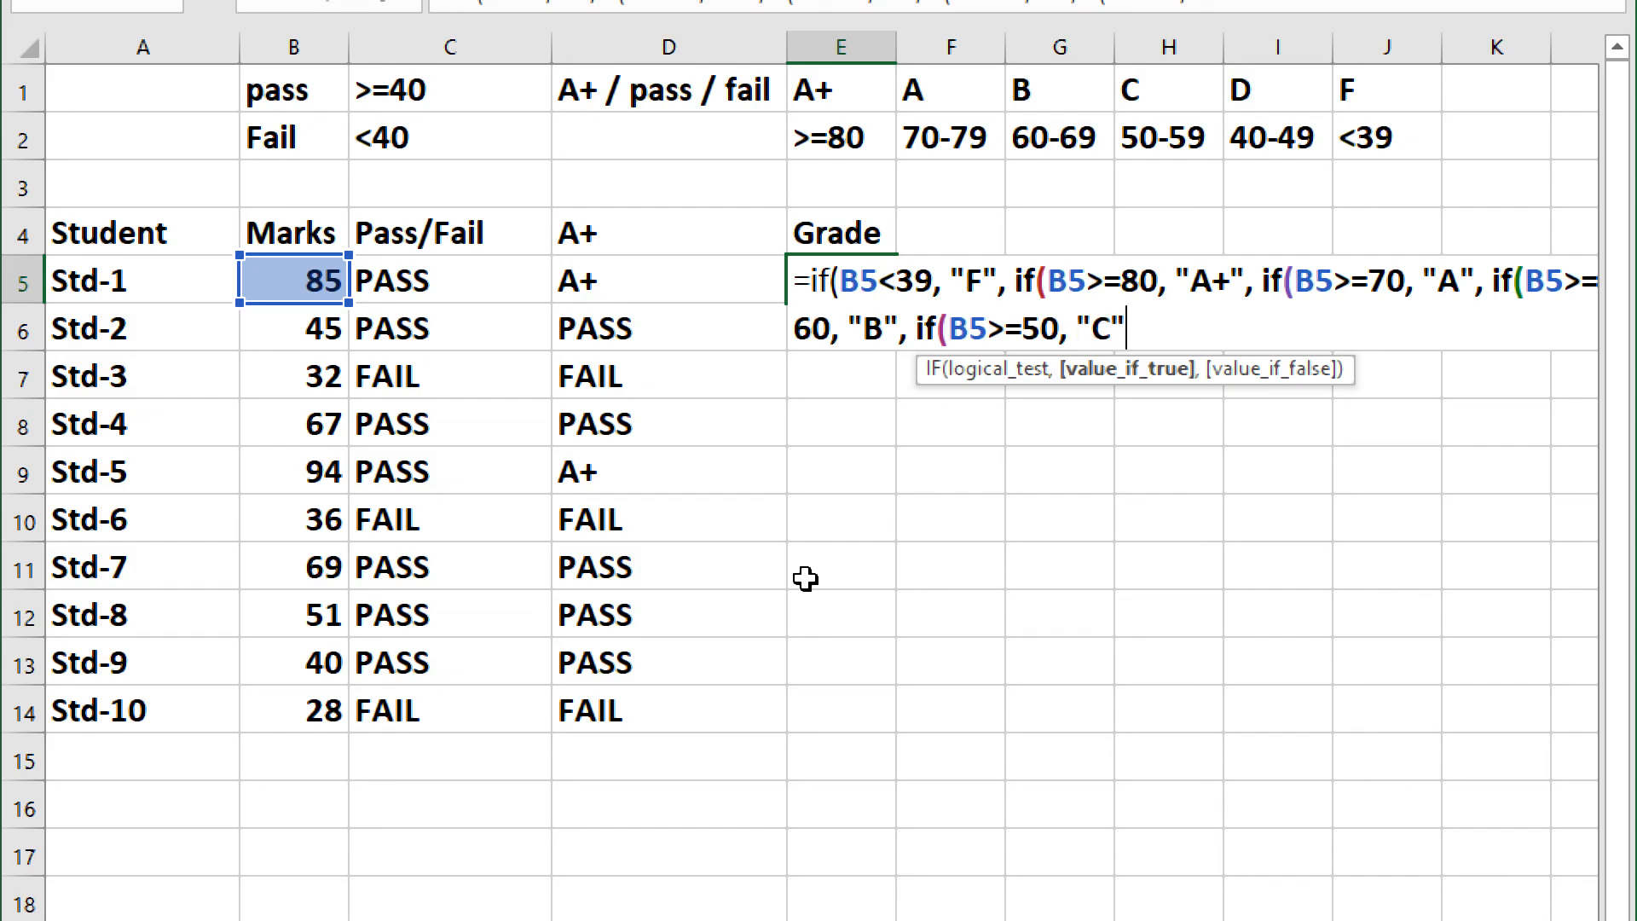
Finish the E5 formula with "D" as the innermost false value and close all five nested IFs.
{"action": "type", "text": ","}
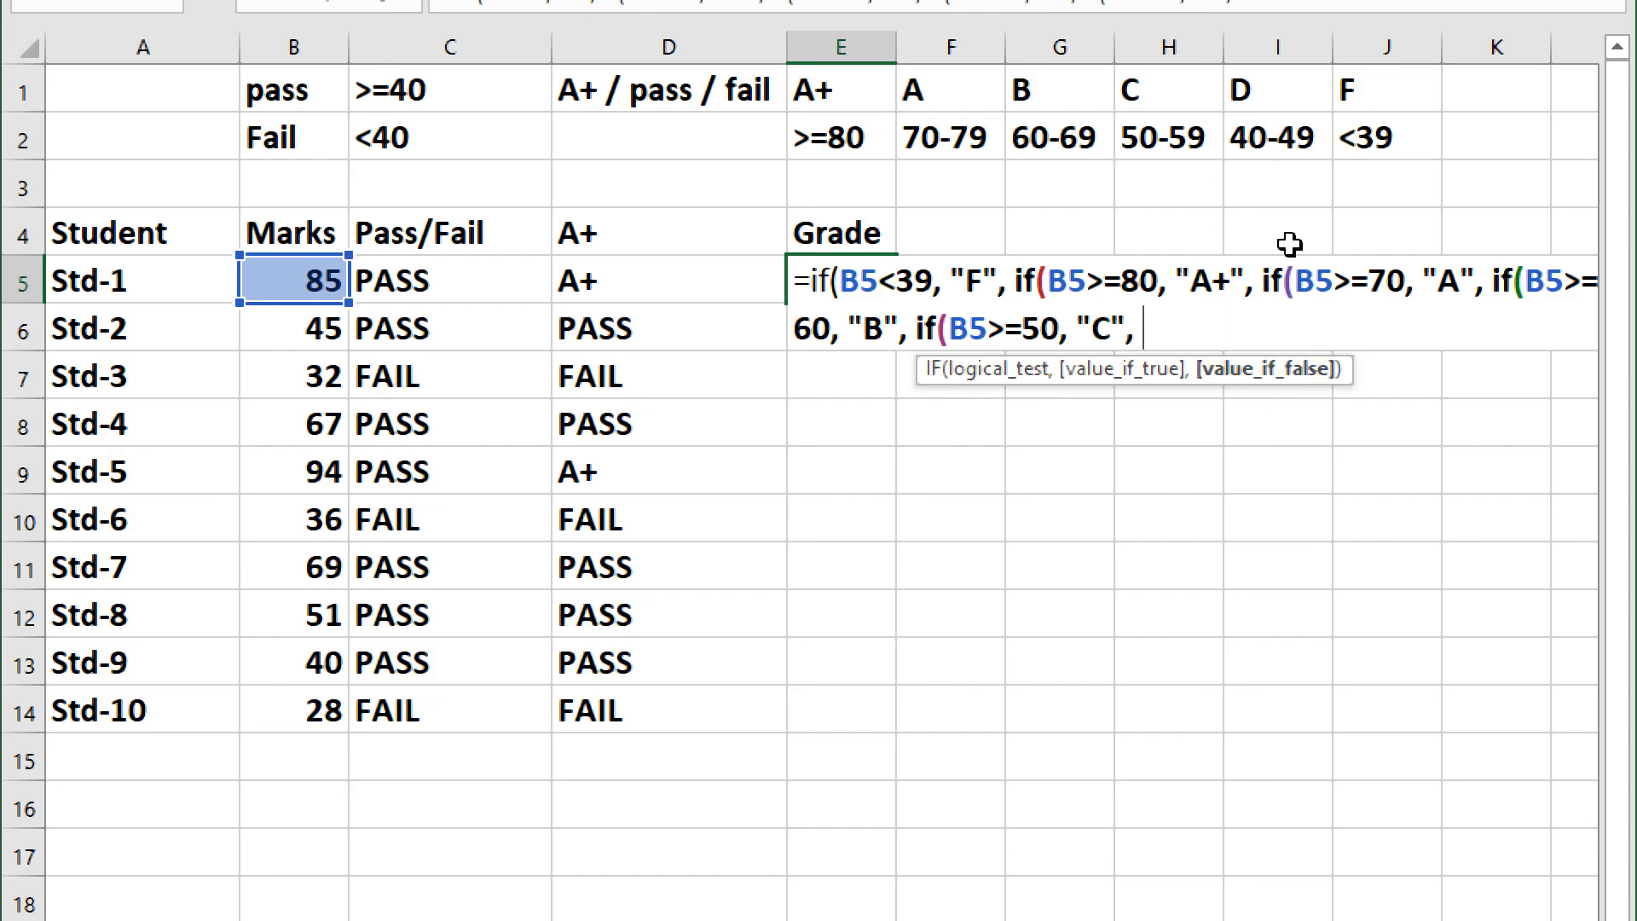
{"action": "type", "text": "\"D\""}
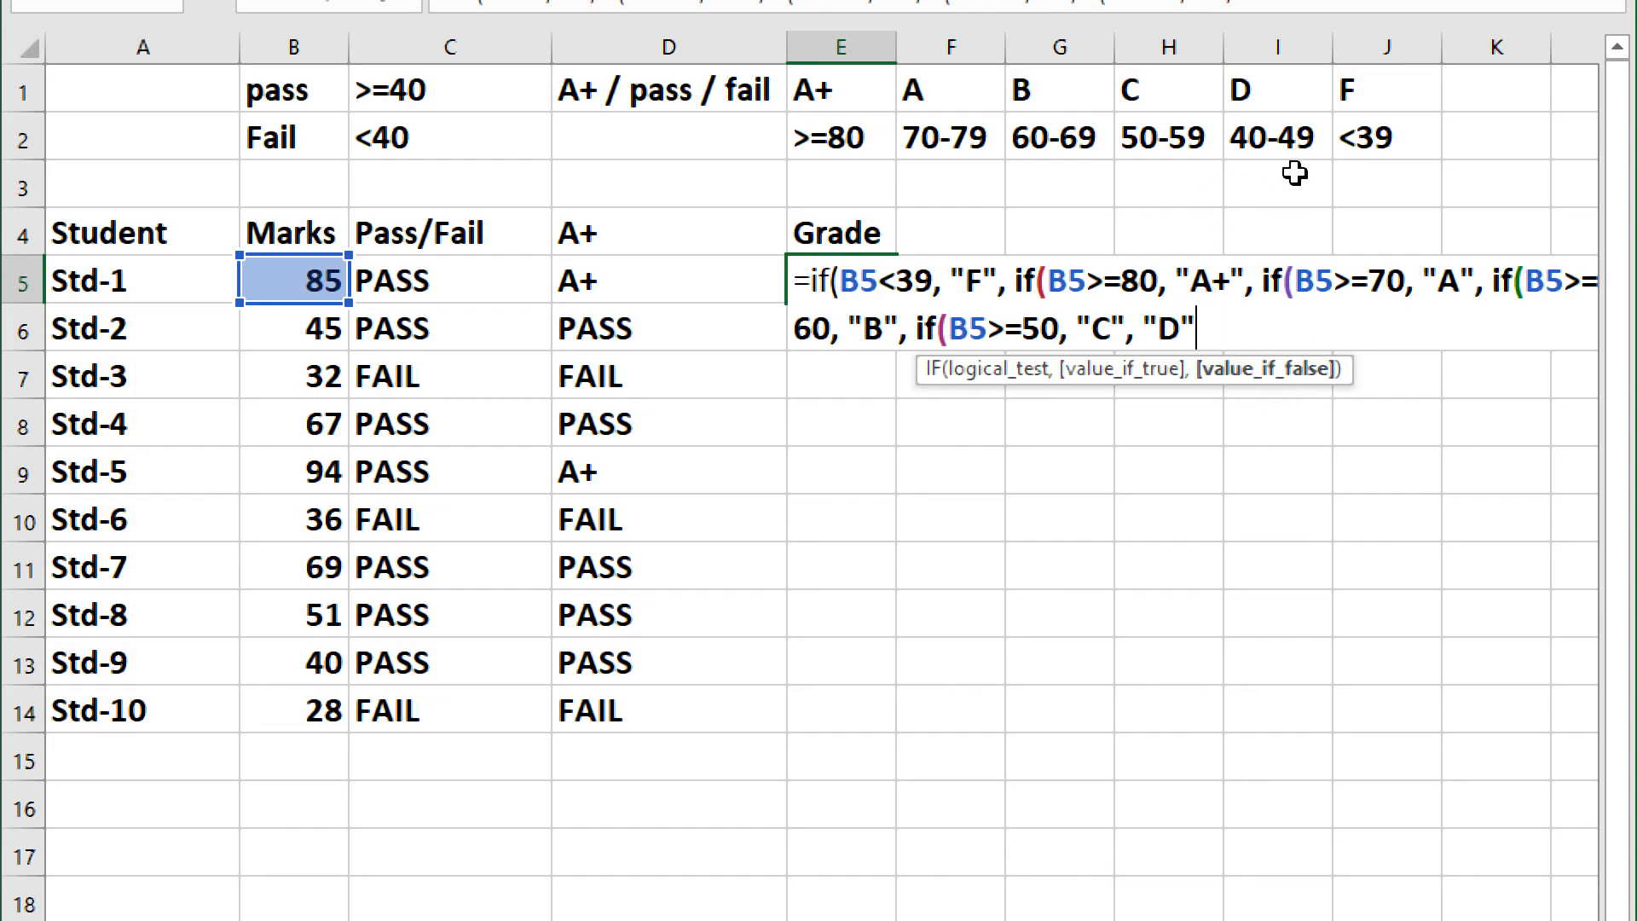
{"action": "type", "text": "))"}
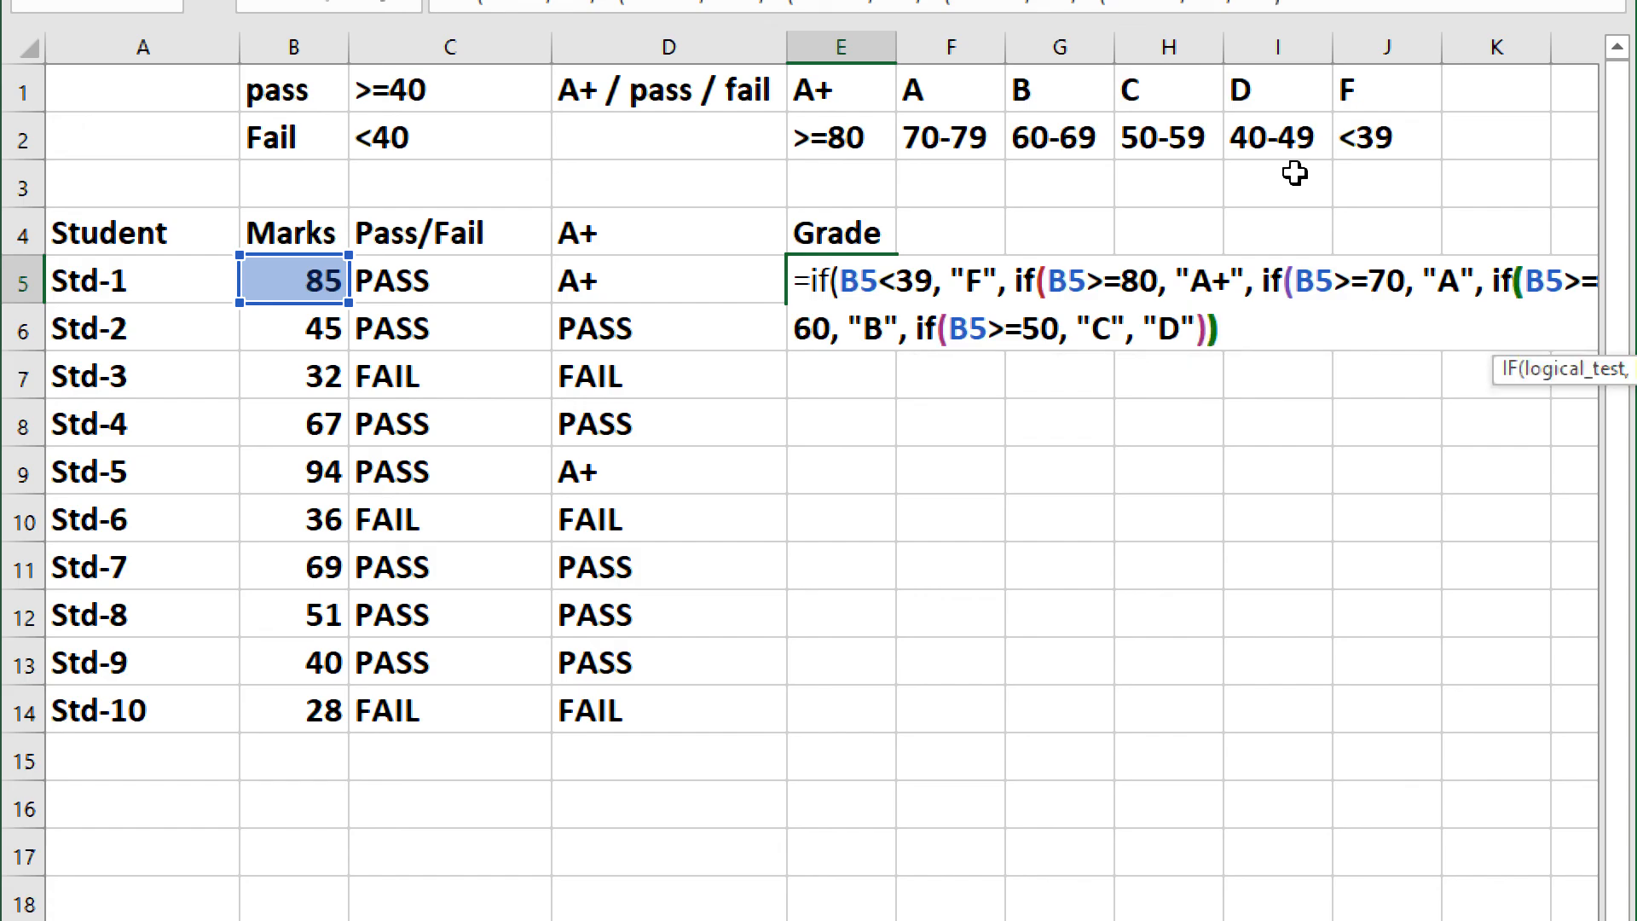
{"action": "type", "text": ")))"}
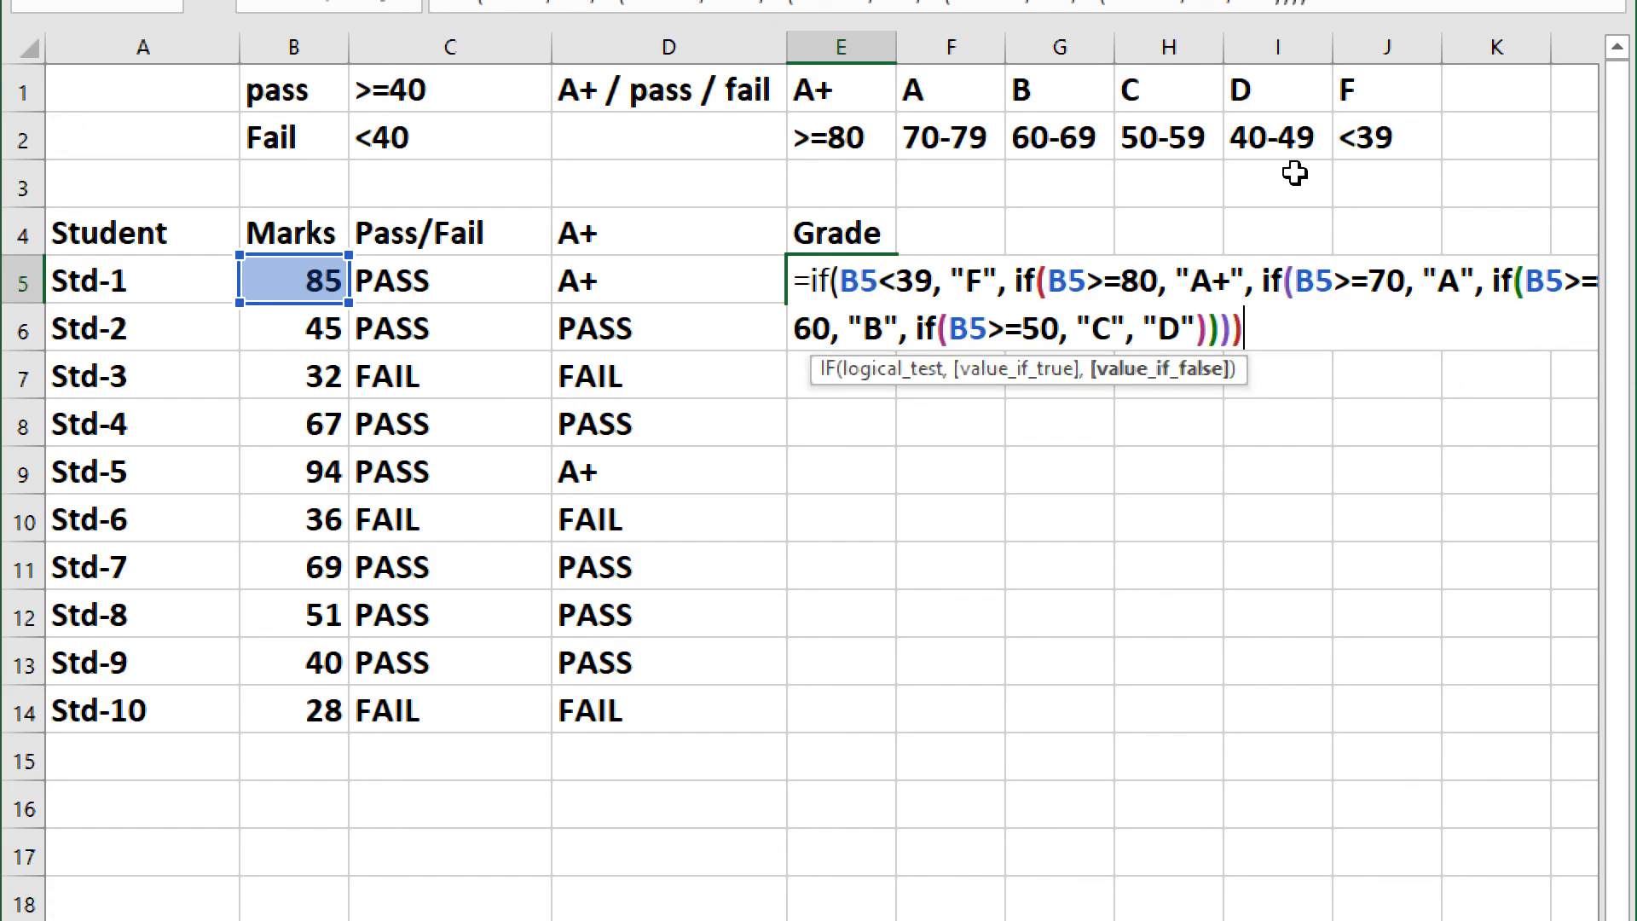
{"action": "key", "text": "Return"}
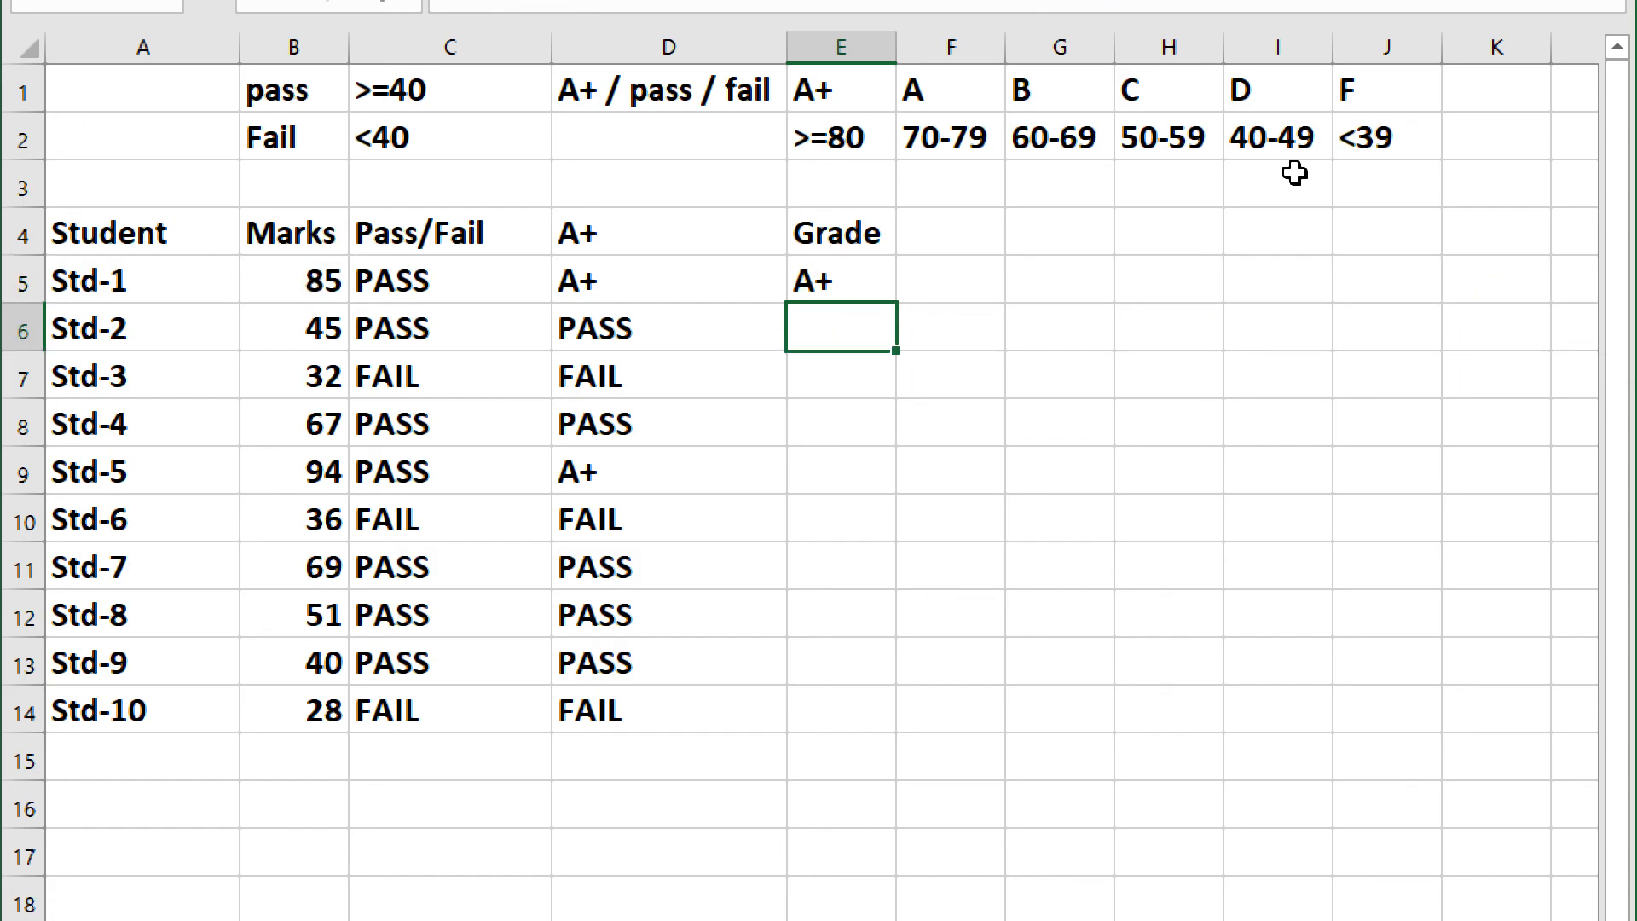
Fill the grade formula from E5 down through E14 for all the students.
{"action": "left_click", "coordinate": [834, 284]}
{"action": "left_click_drag", "start_coordinate": [895, 305], "coordinate": [883, 721]}
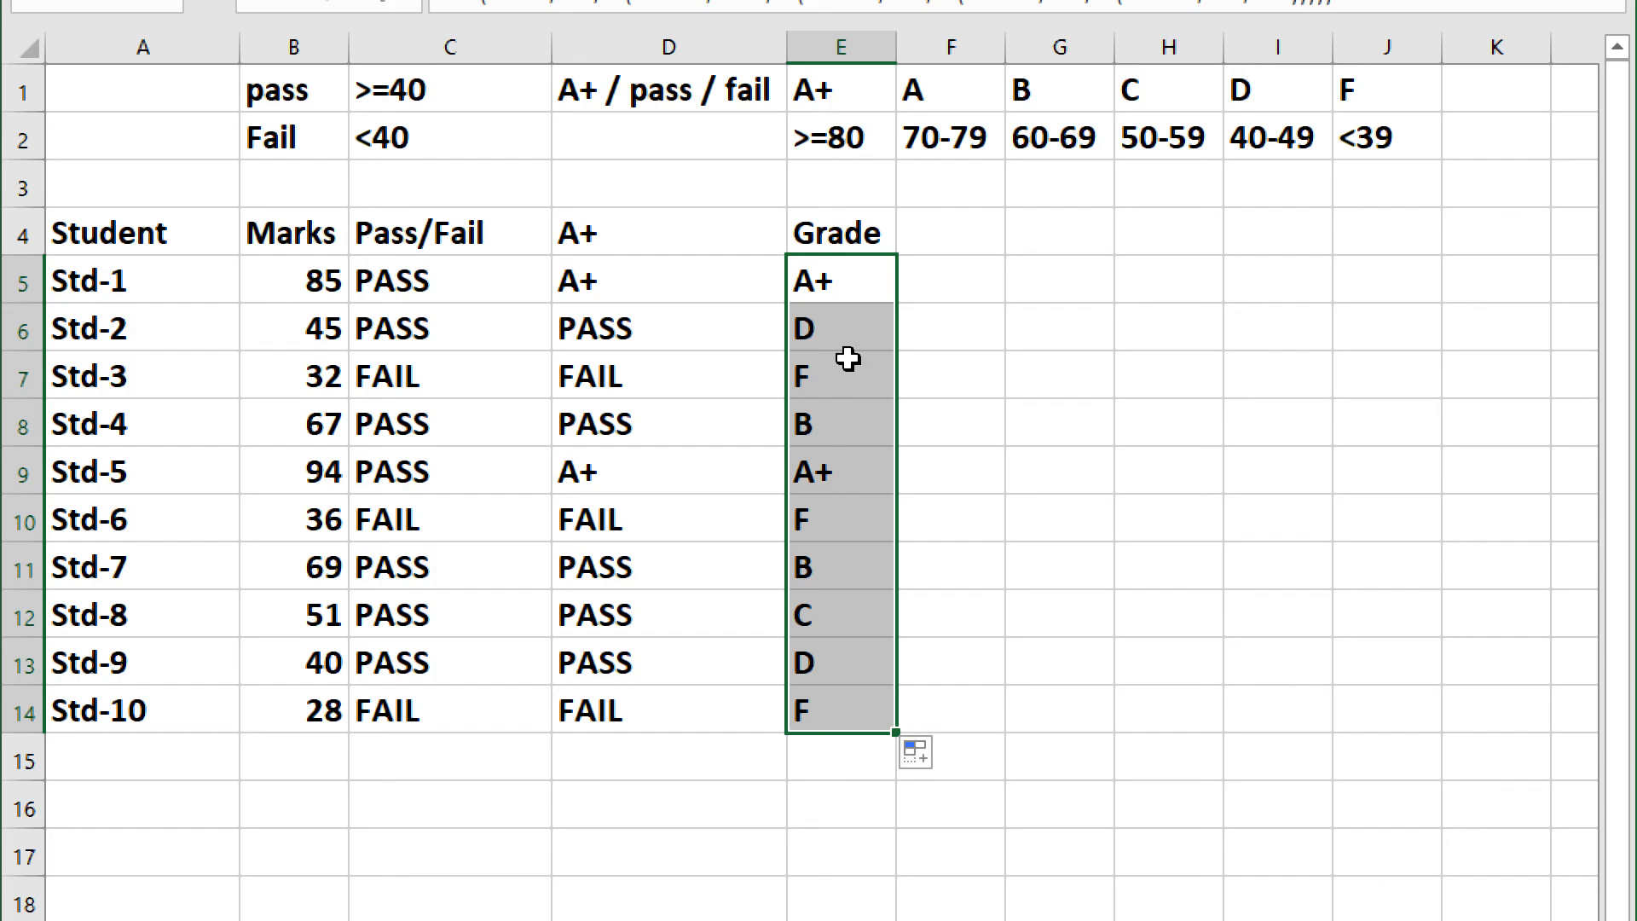
{"action": "left_click", "coordinate": [930, 288]}
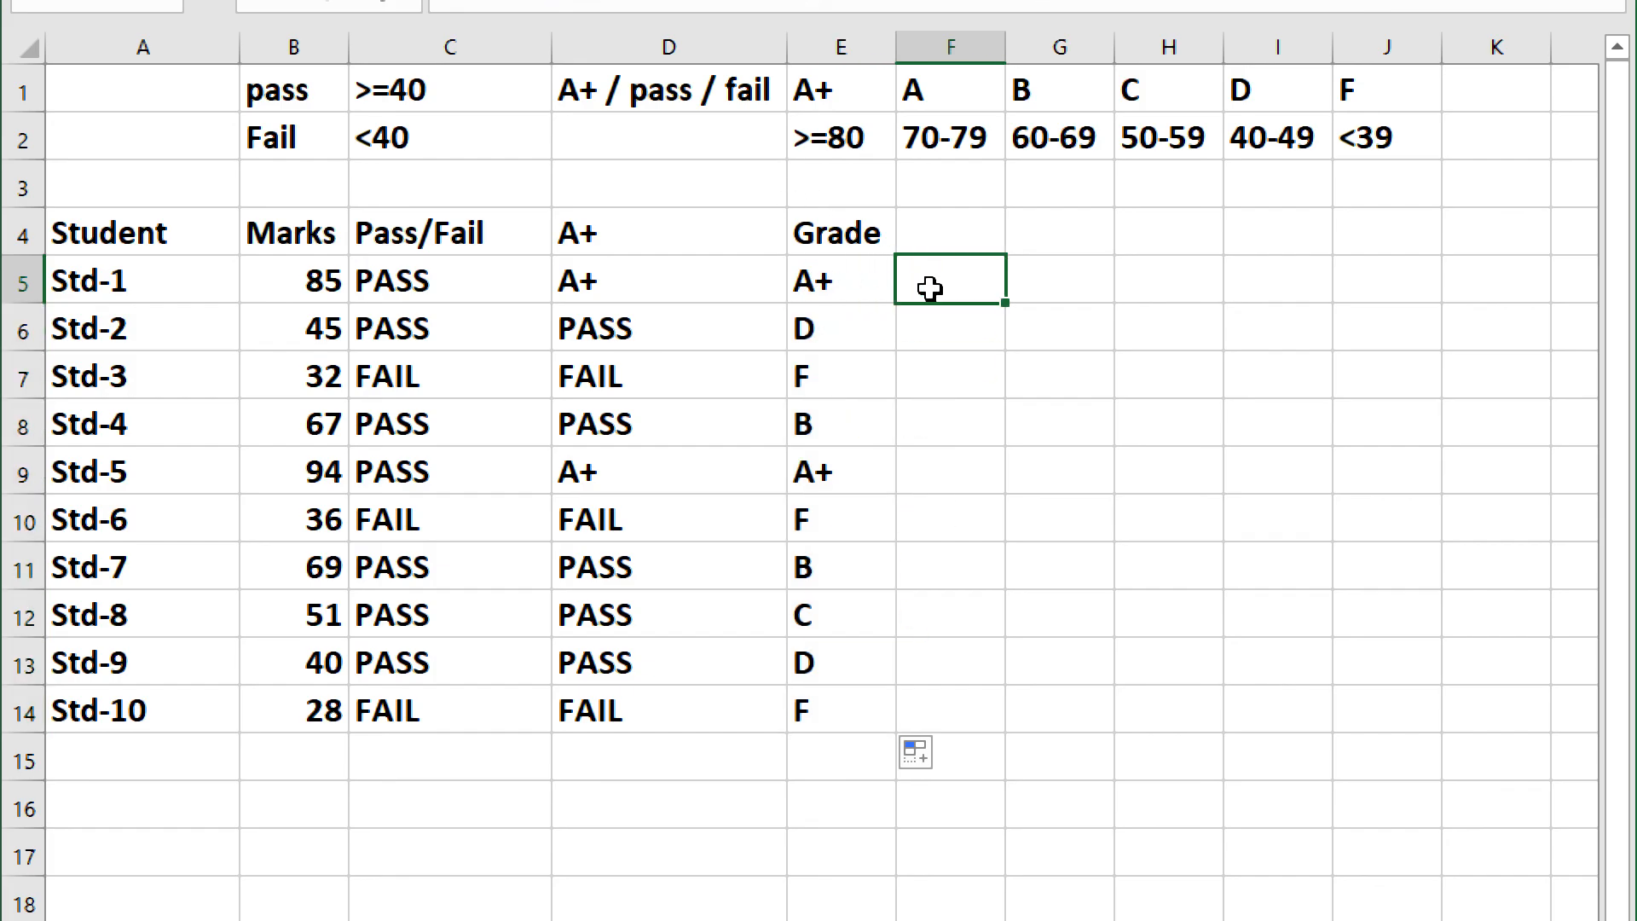
Review the nested IF formula in E5 against the grade headings from A+ to F, without changing it.
{"action": "double_click", "coordinate": [835, 281]}
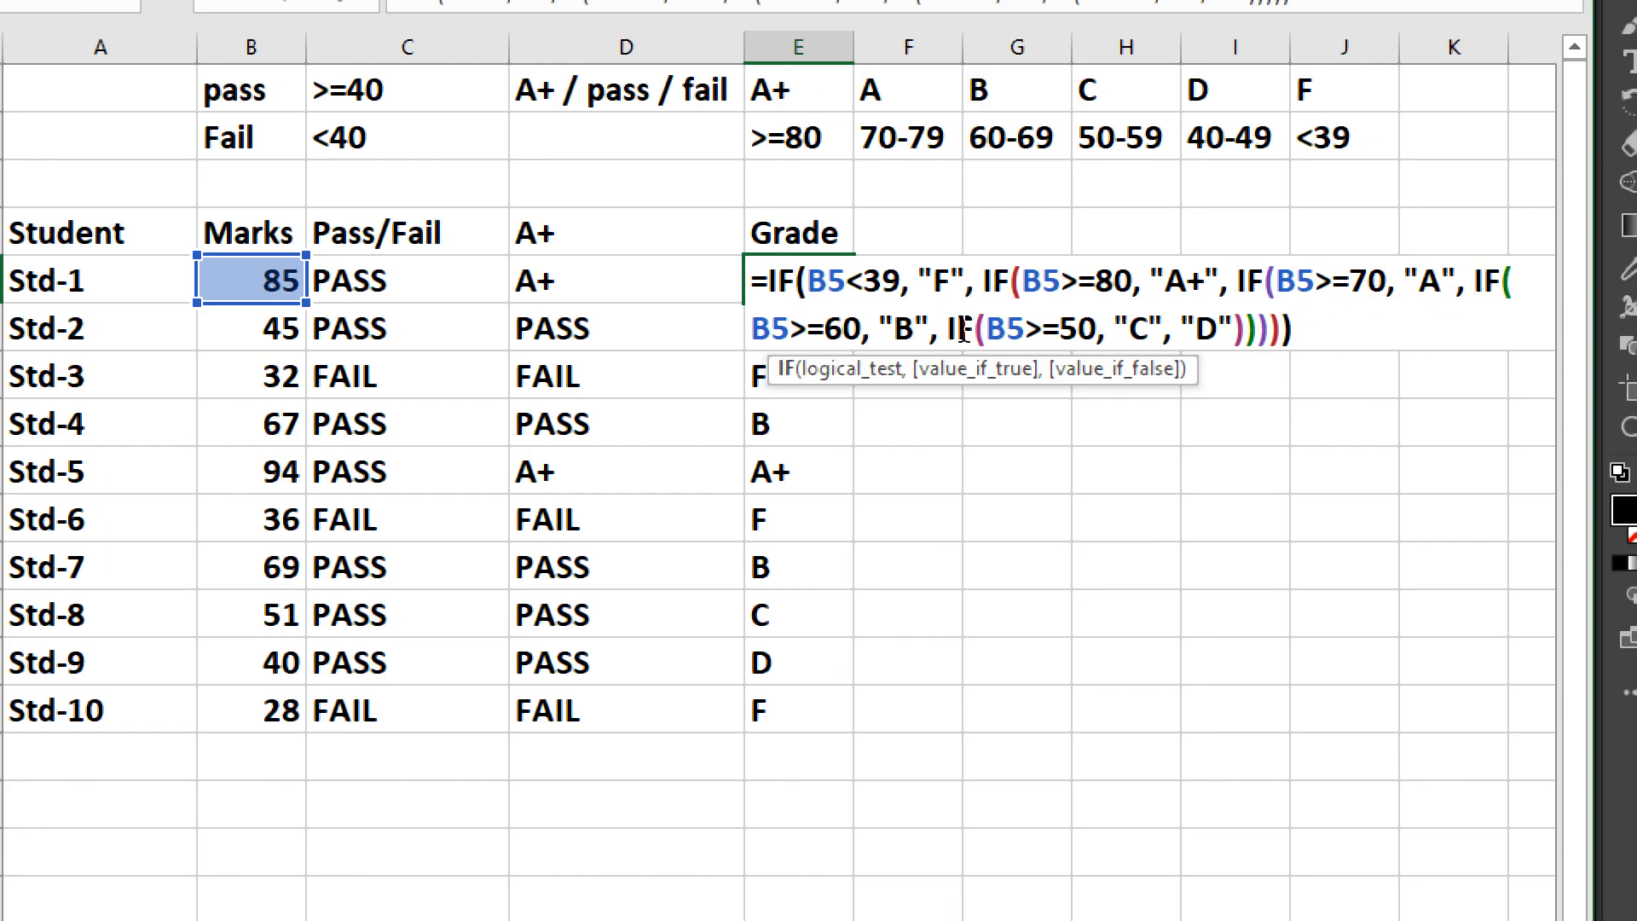
{"action": "key", "text": "Escape"}
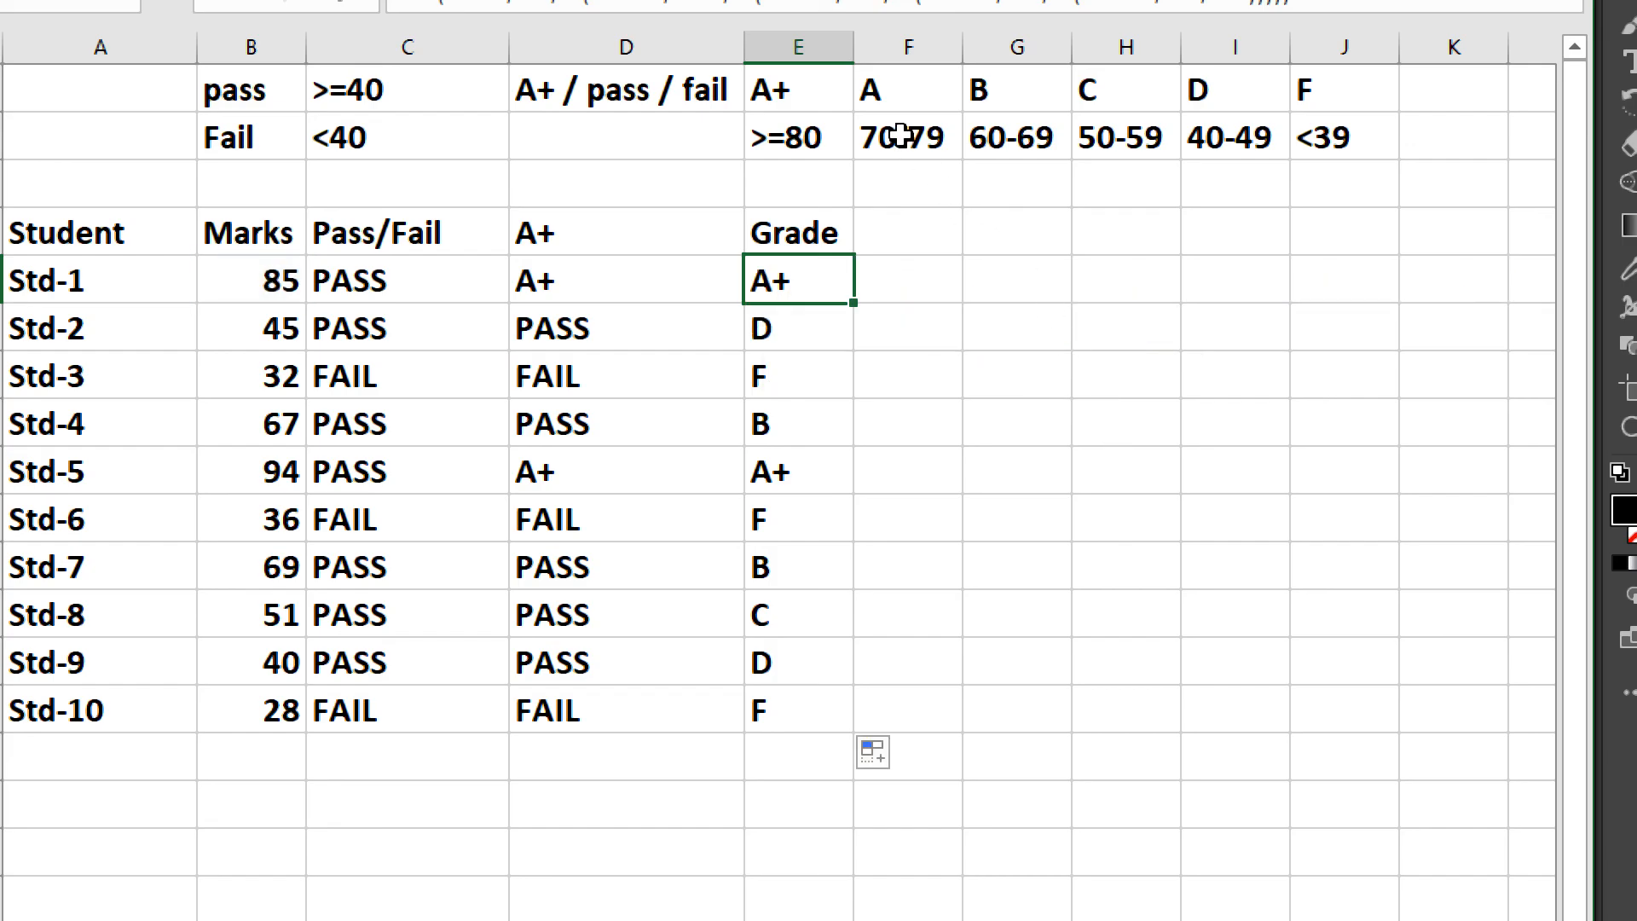
{"action": "left_click_drag", "start_coordinate": [840, 96], "coordinate": [1311, 102]}
{"action": "left_click", "coordinate": [899, 273]}
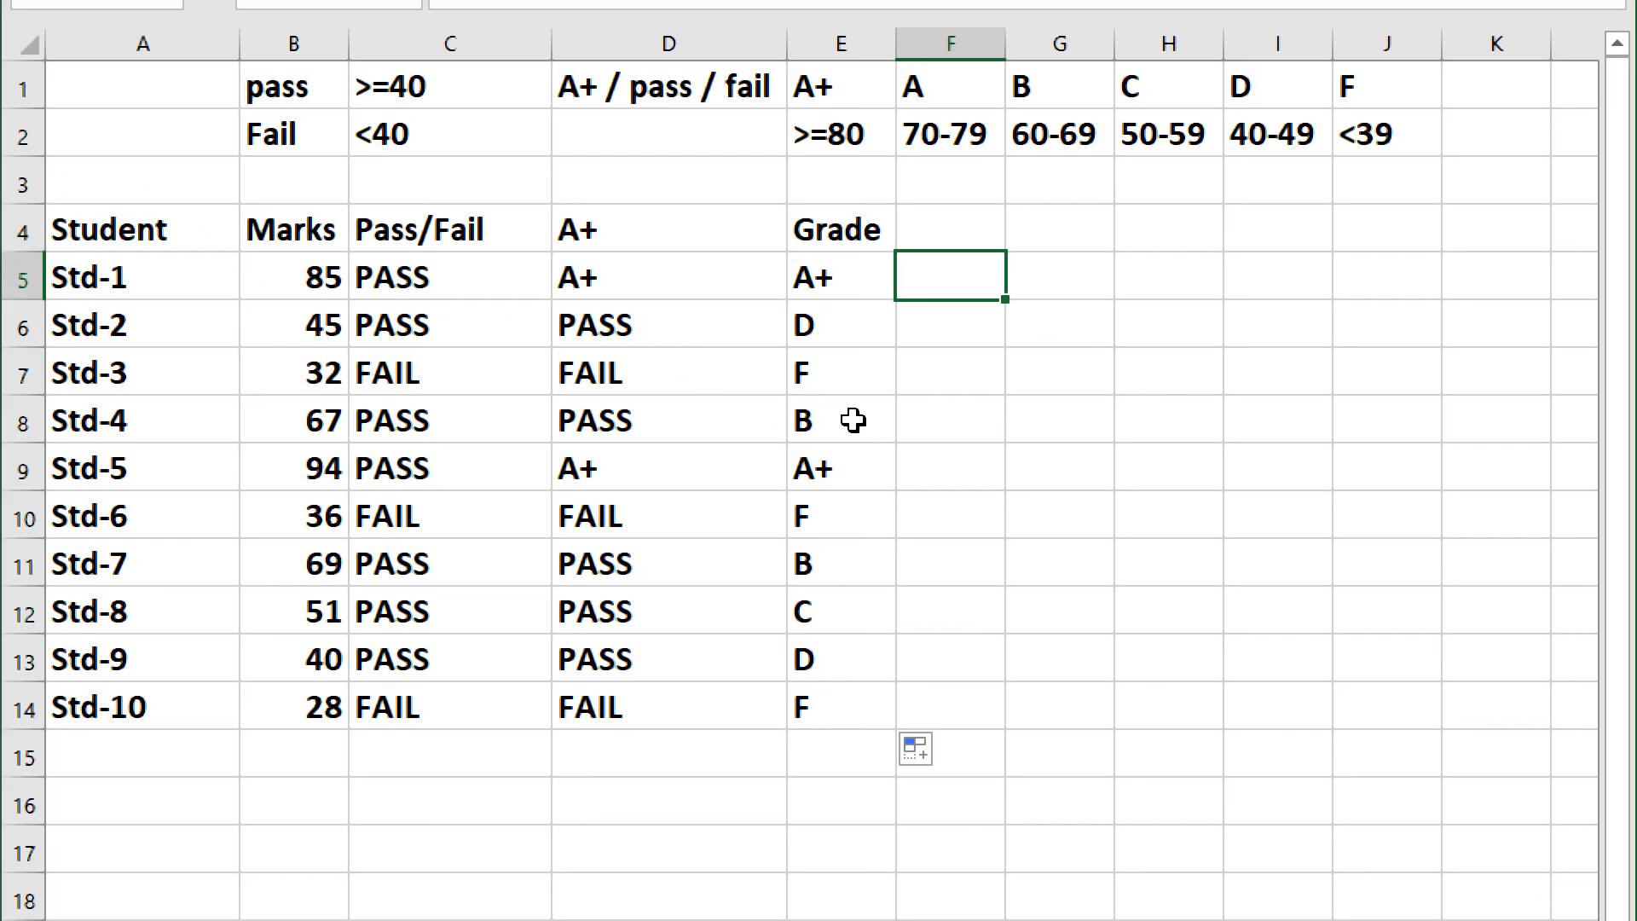
{"action": "key", "text": "alt+z"}
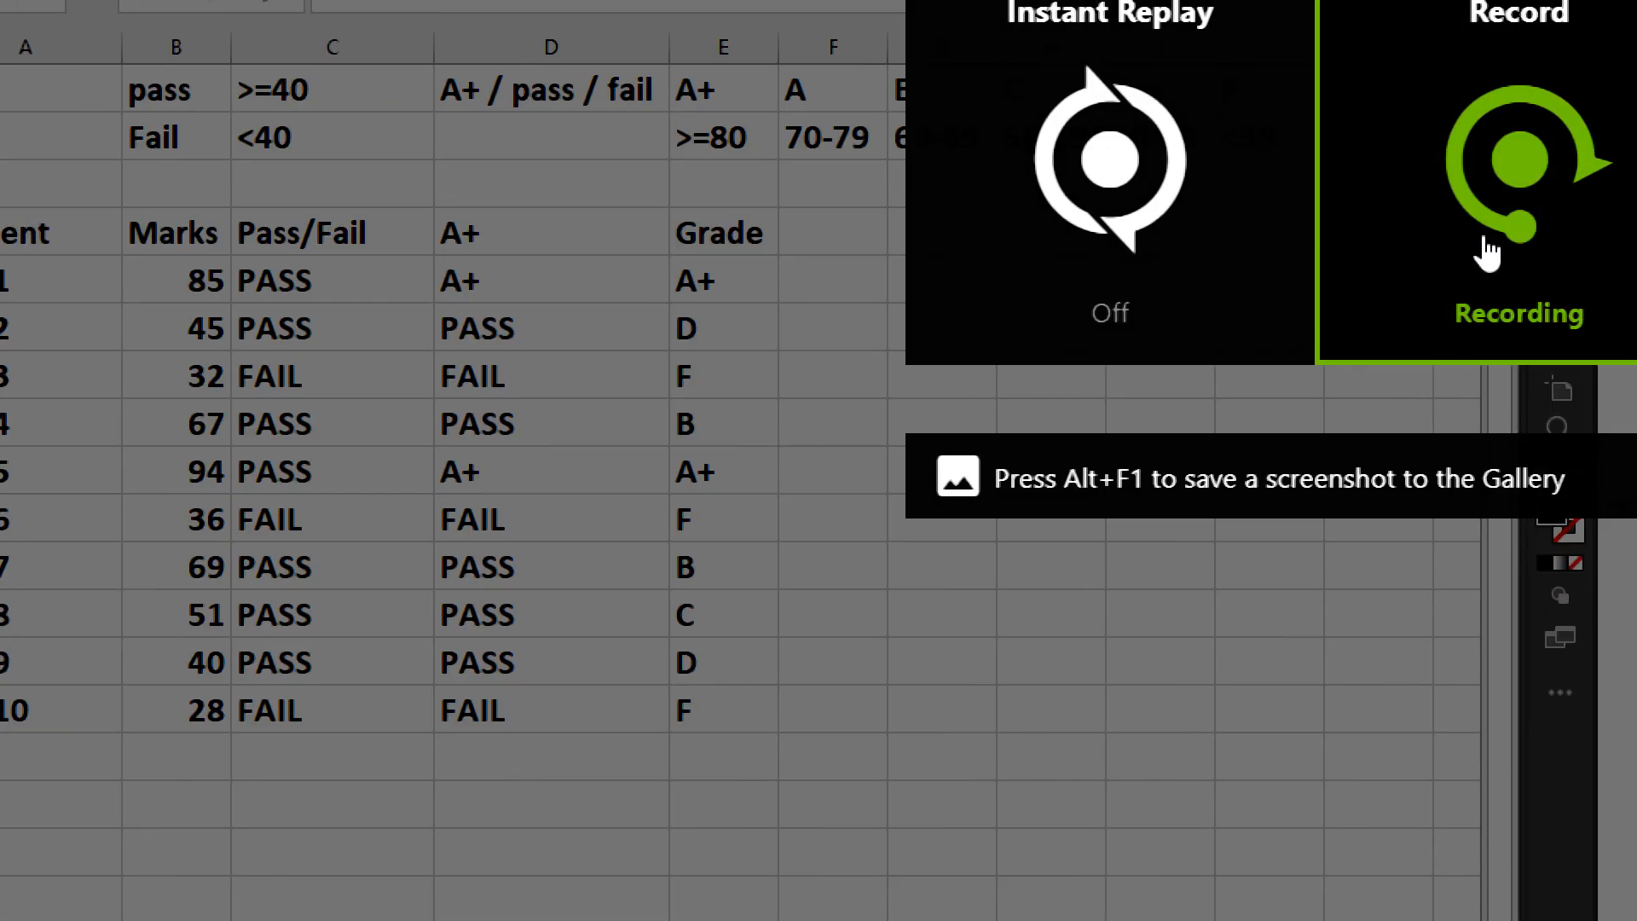